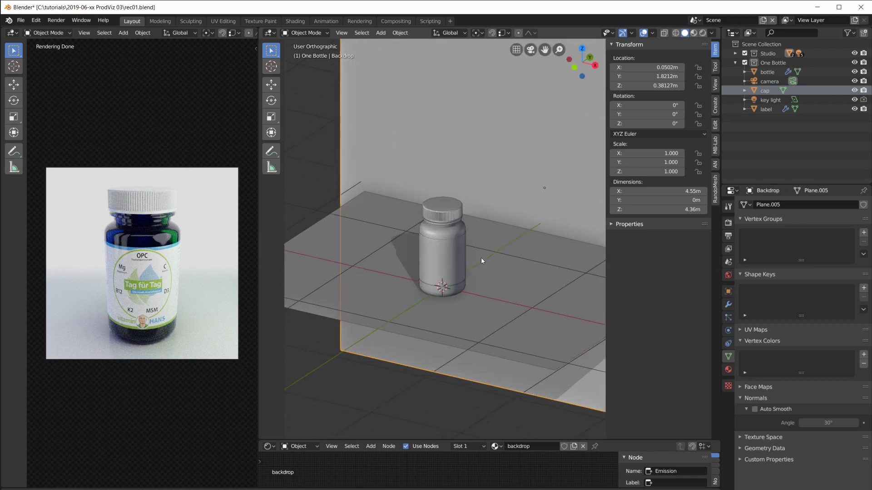
# Inspect the bottle model's separate parts by selecting the cap and the label in turn
pyautogui.moveTo(491, 293)
pyautogui.mouseDown(button='middle')
pyautogui.moveTo(521, 275)
pyautogui.moveTo(488, 277)
pyautogui.mouseUp(button='middle')
pyautogui.scroll(4, 488, 276)
pyautogui.click(457, 159)
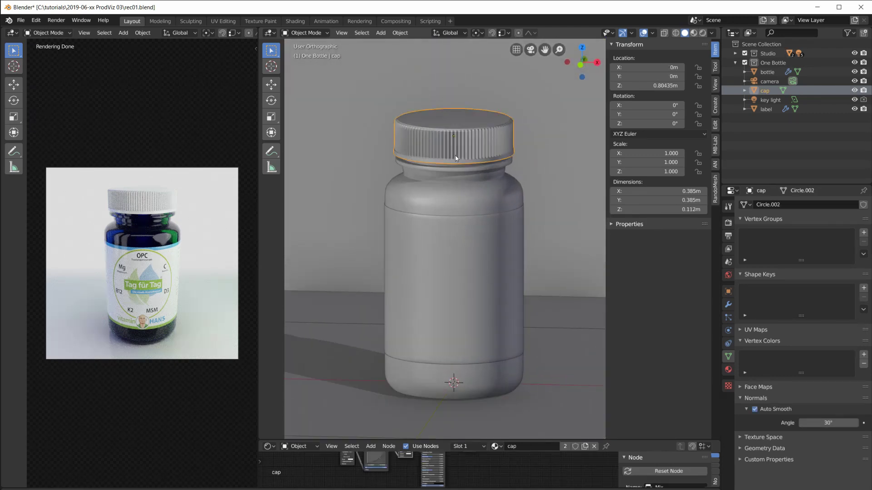
pyautogui.click(456, 209)
pyautogui.click(452, 208)
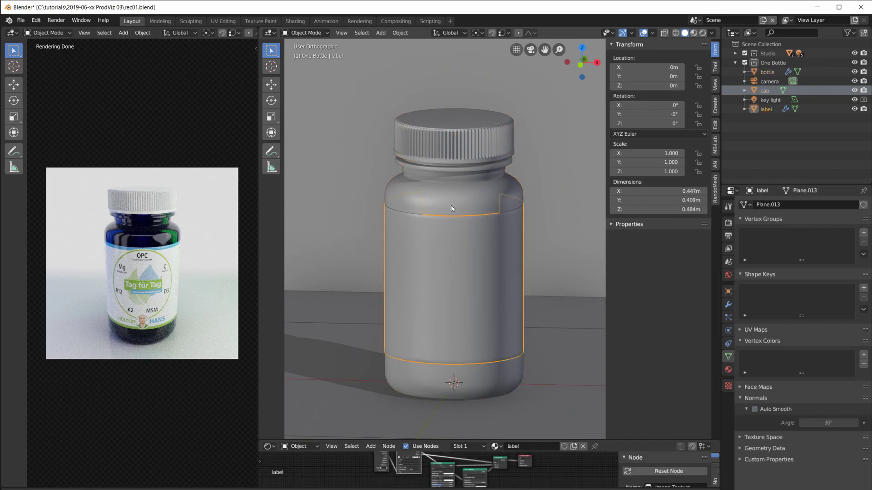
# Try lifting and rotating the cap on its own, away from the bottle
pyautogui.click(451, 160)
pyautogui.press('g')
pyautogui.press('z')
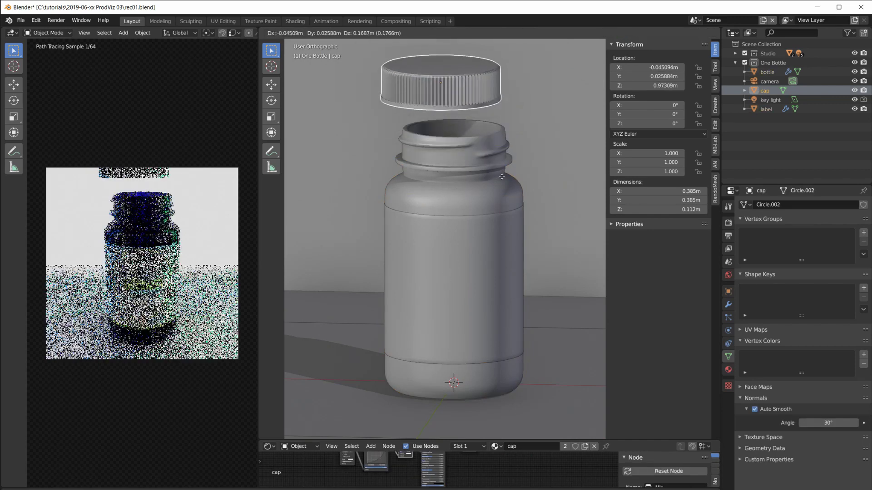
pyautogui.press('Escape')
pyautogui.press('r')
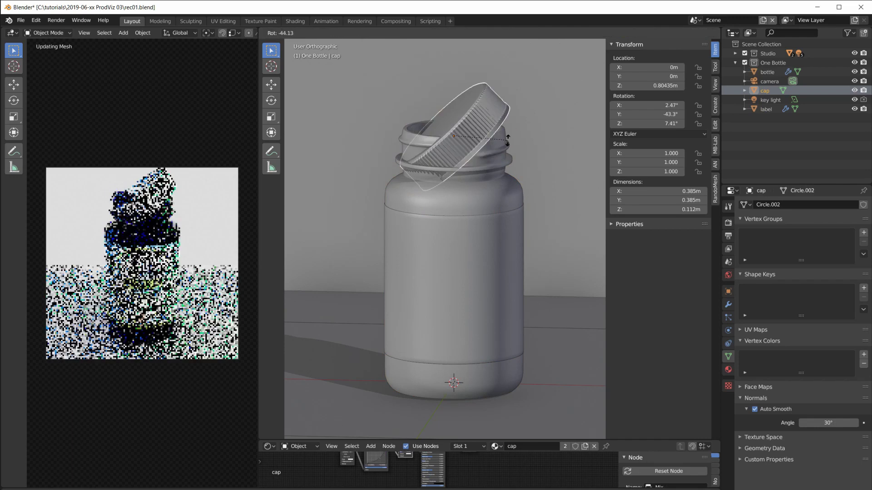
pyautogui.press('Escape')
# Select the bottle and show it in the front orthographic view
pyautogui.scroll(-1, 445, 220)
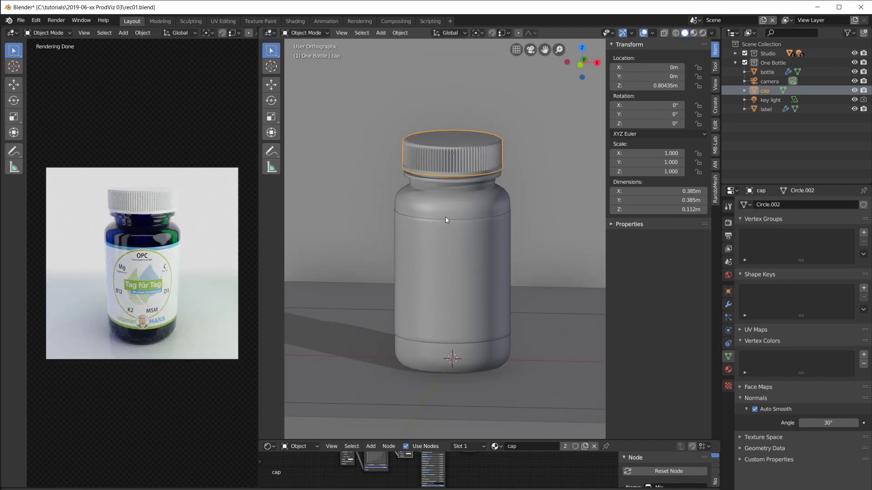
pyautogui.scroll(2, 458, 194)
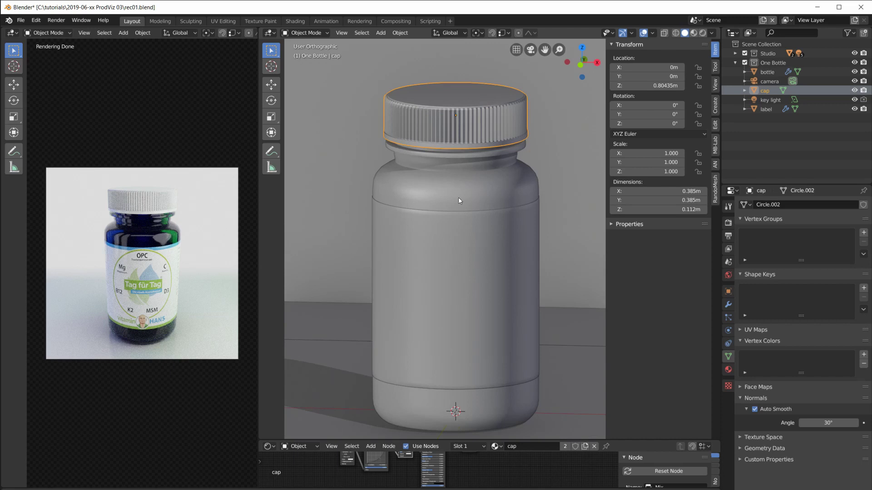
pyautogui.click(429, 304)
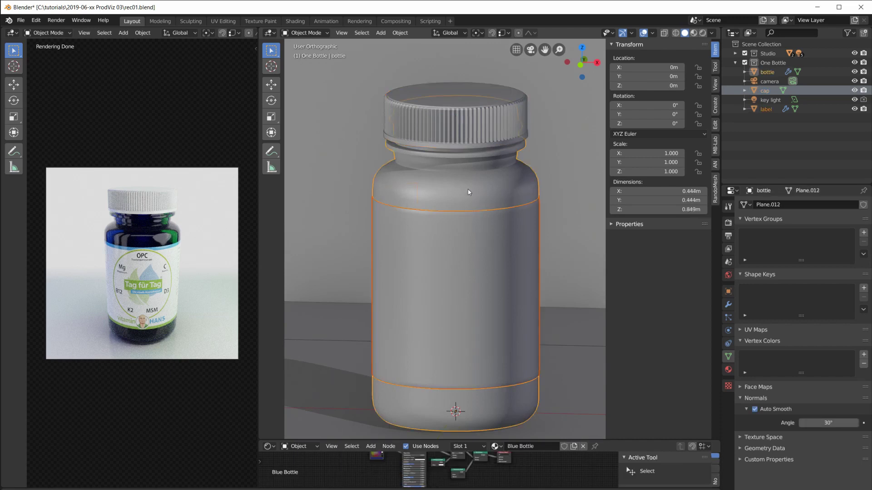
pyautogui.scroll(-4, 459, 194)
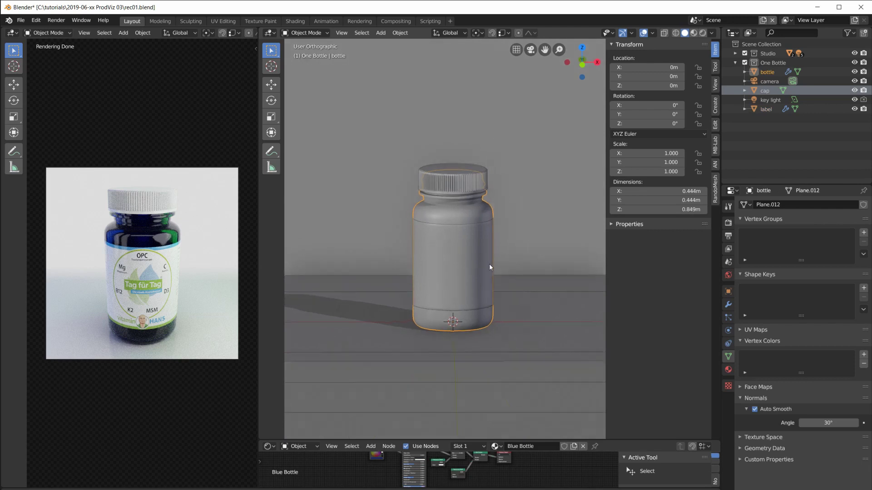
pyautogui.press('KP_1')
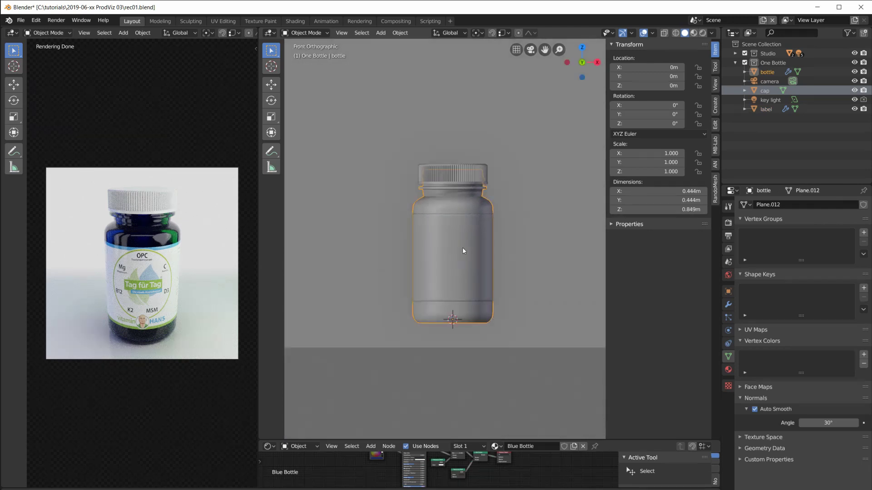
pyautogui.scroll(3, 462, 247)
pyautogui.scroll(-2, 467, 271)
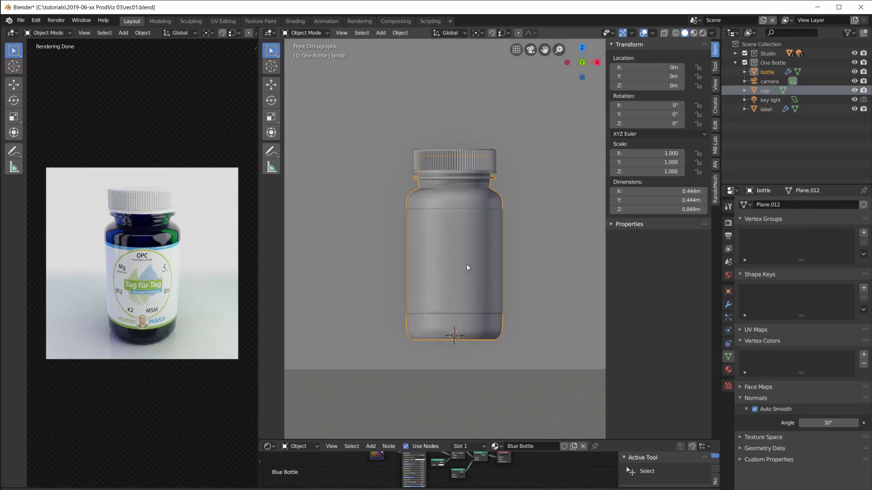
pyautogui.scroll(1, 491, 197)
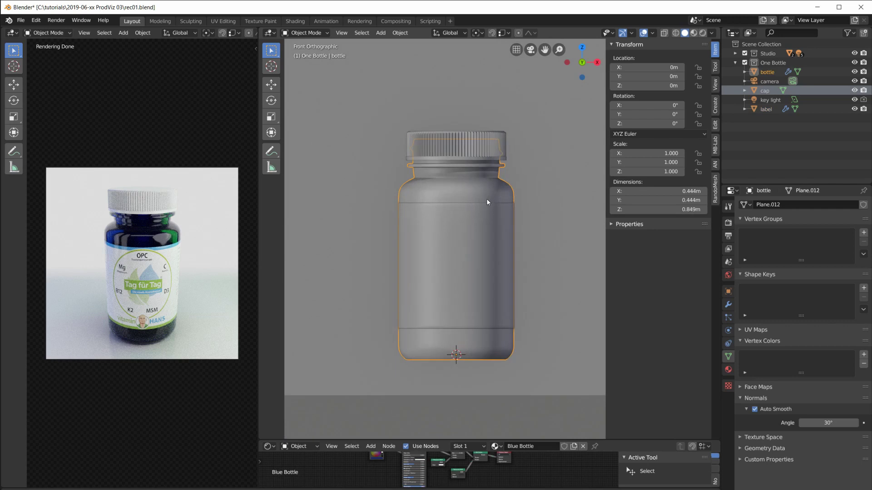
# Parent the cap and the label to the bottle using the Object option
pyautogui.click(765, 90)
pyautogui.click(767, 73)
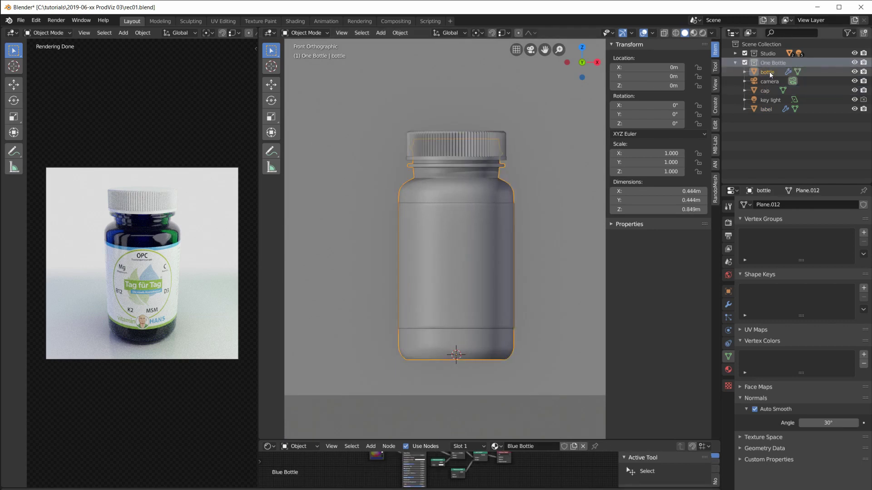
pyautogui.click(765, 90)
pyautogui.click(767, 110)
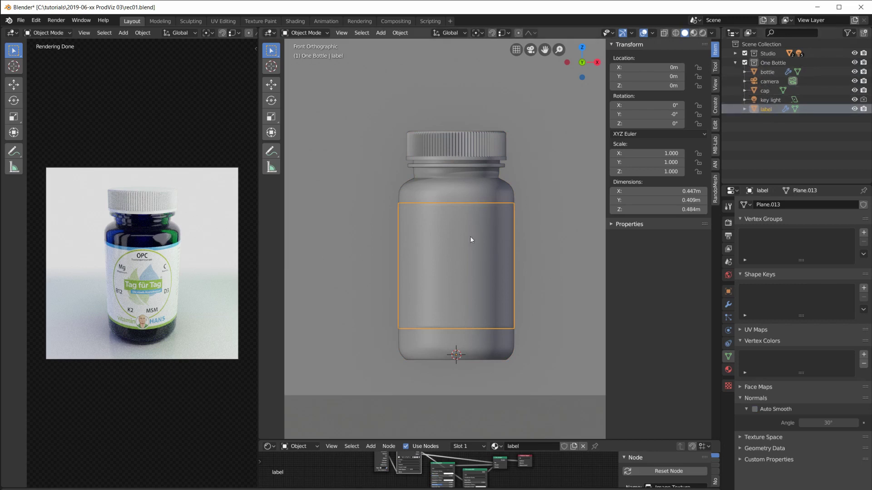
pyautogui.keyDown('shift'); pyautogui.click(455, 138); pyautogui.keyUp('shift')
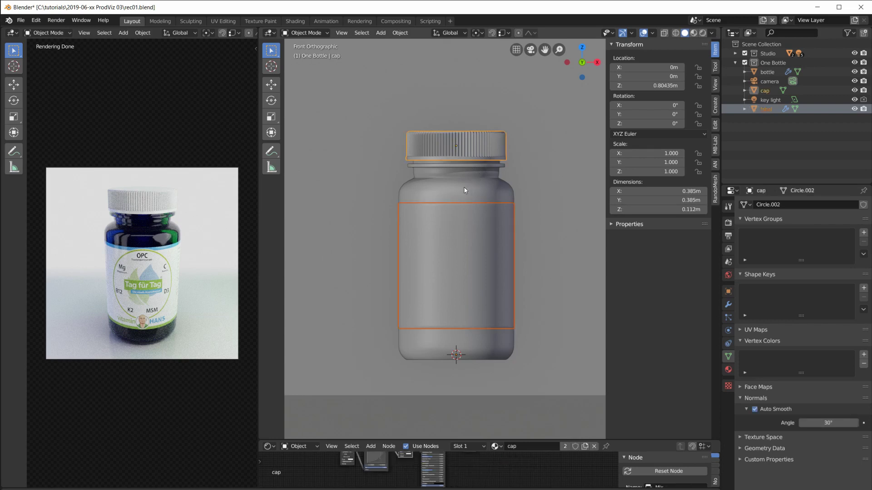
pyautogui.keyDown('shift'); pyautogui.click(450, 192); pyautogui.keyUp('shift')
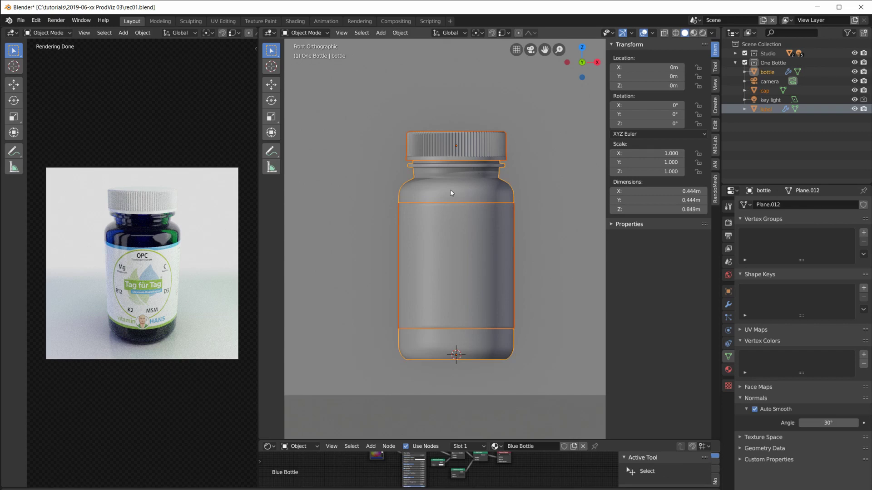
pyautogui.hotkey('ctrl', 'p')
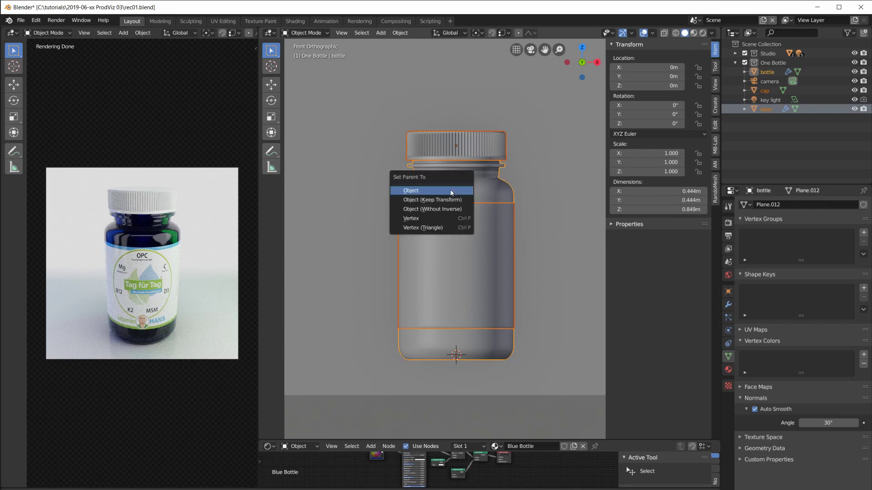
pyautogui.click(421, 193)
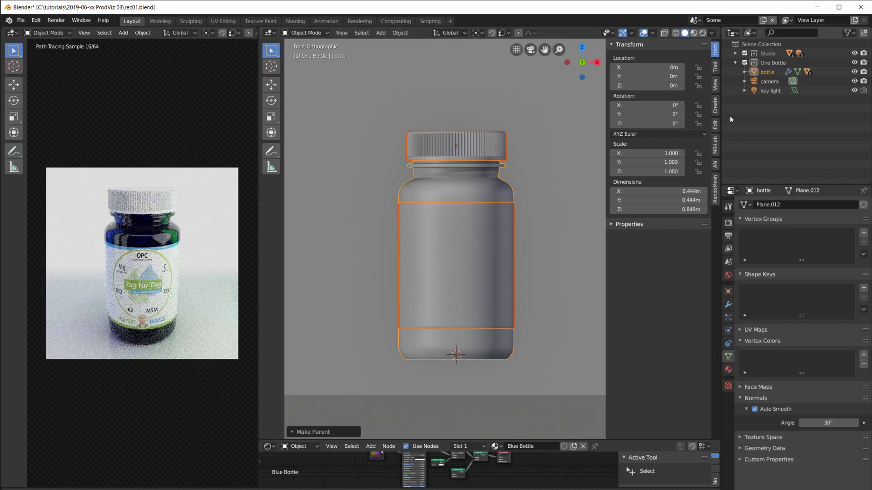
# Expand the bottle's hierarchy in the outliner and select its label child
pyautogui.click(745, 71)
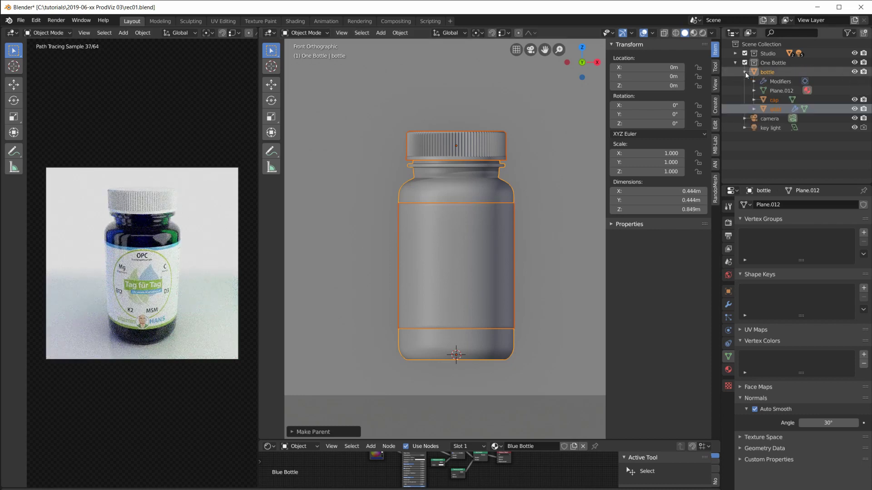
pyautogui.click(775, 108)
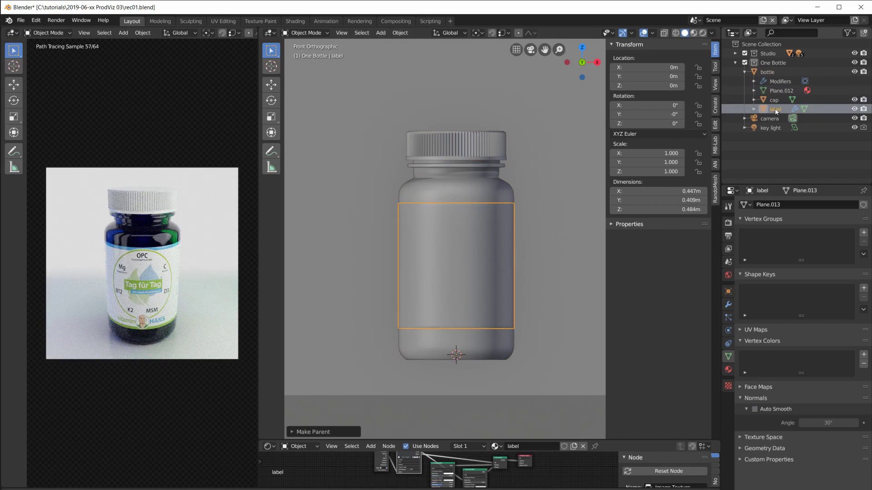
pyautogui.click(764, 71)
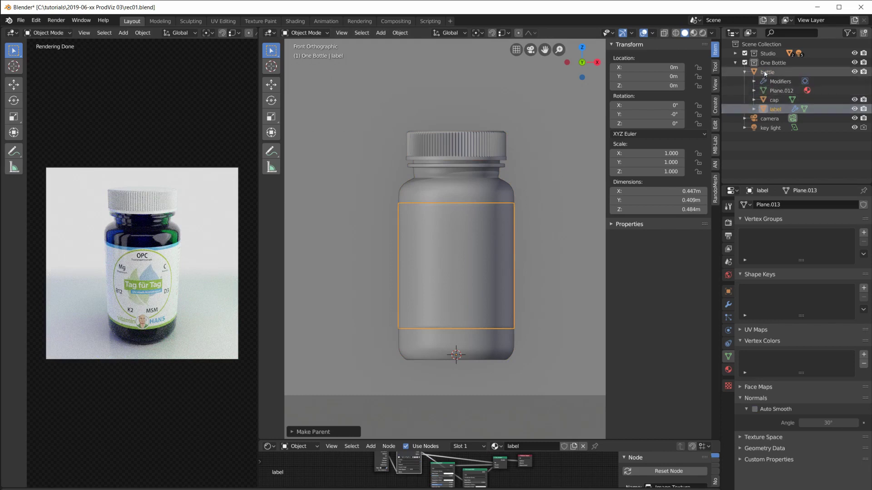
# Try transforming the child objects individually by moving and rotating the cap and moving the label
pyautogui.click(774, 99)
pyautogui.press('g')
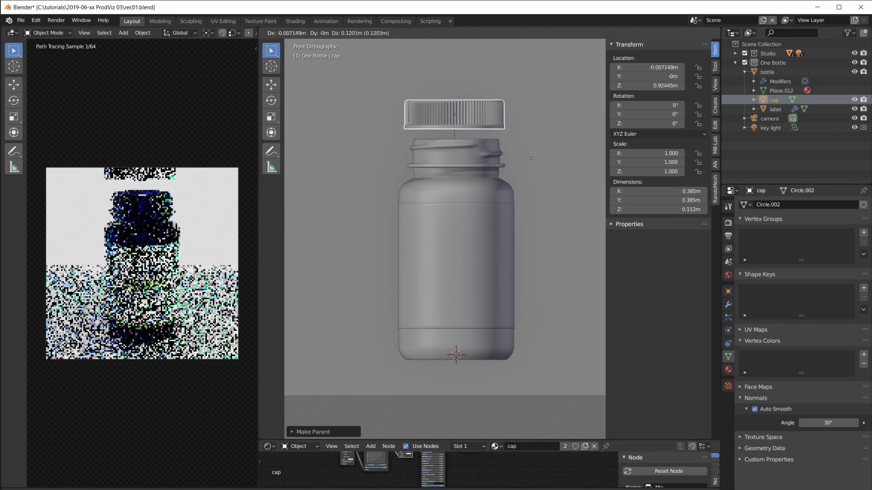
pyautogui.press('r')
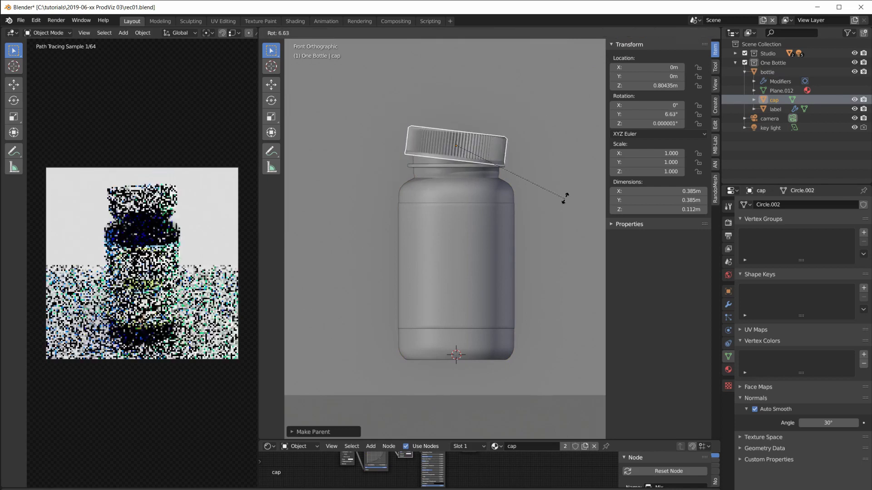
pyautogui.rightClick(564, 196)
pyautogui.click(484, 223)
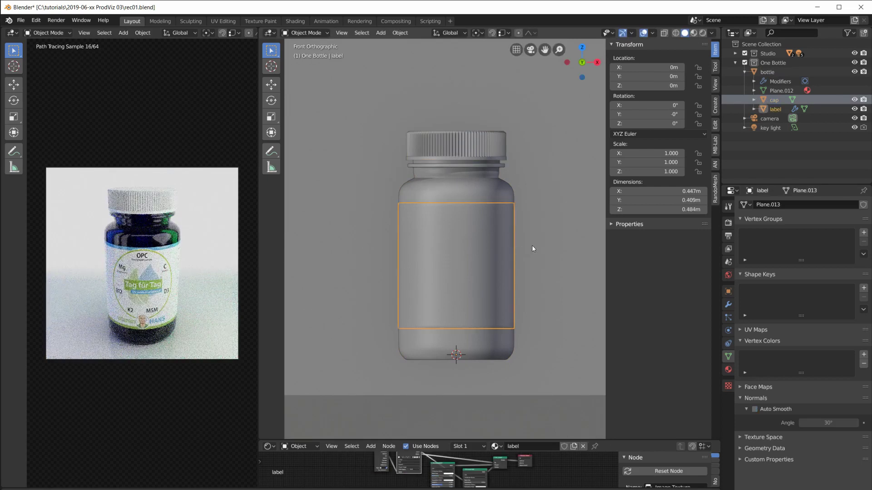
pyautogui.press('g')
pyautogui.rightClick(546, 218)
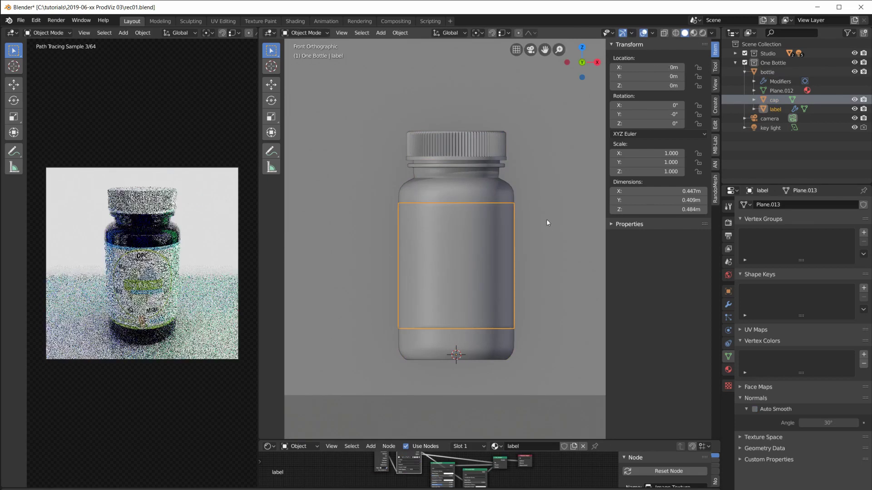
# Try moving, rotating and scaling the parent bottle together with its cap and label
pyautogui.click(464, 197)
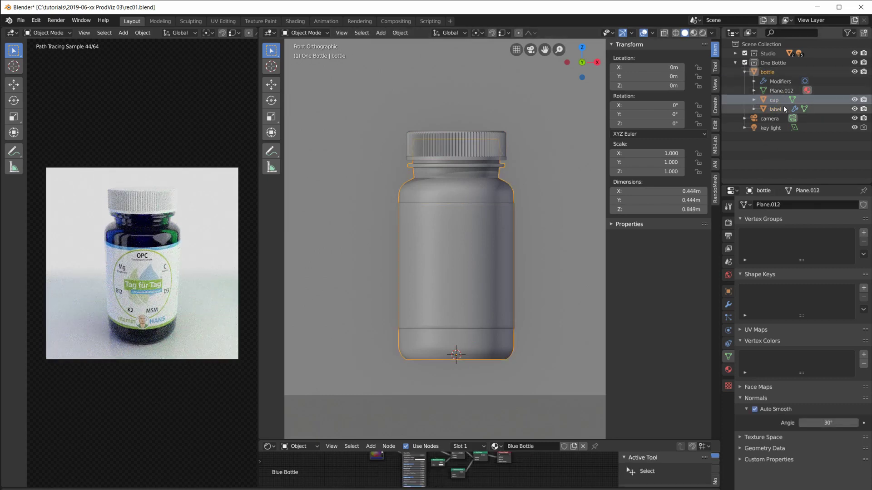
pyautogui.press('g')
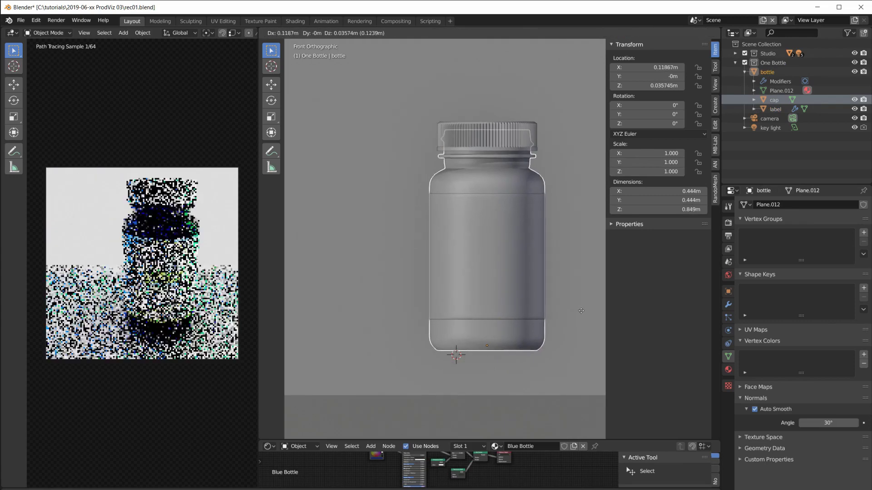
pyautogui.rightClick(554, 308)
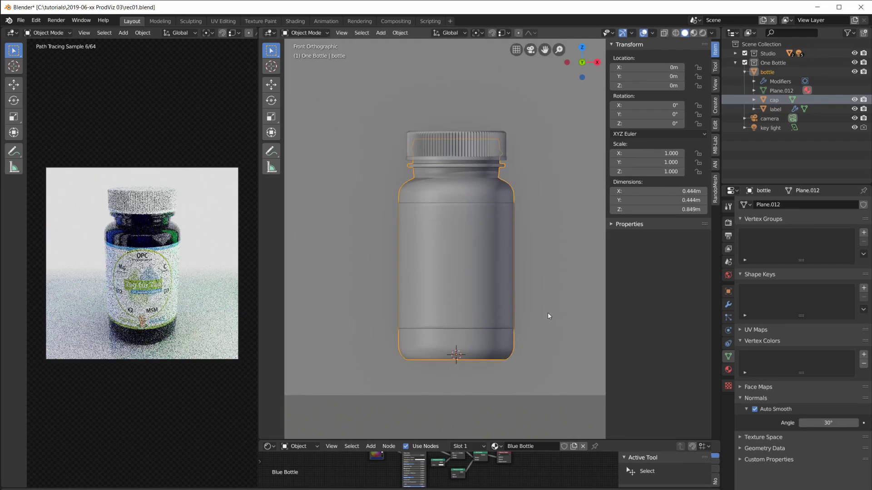
pyautogui.press('r')
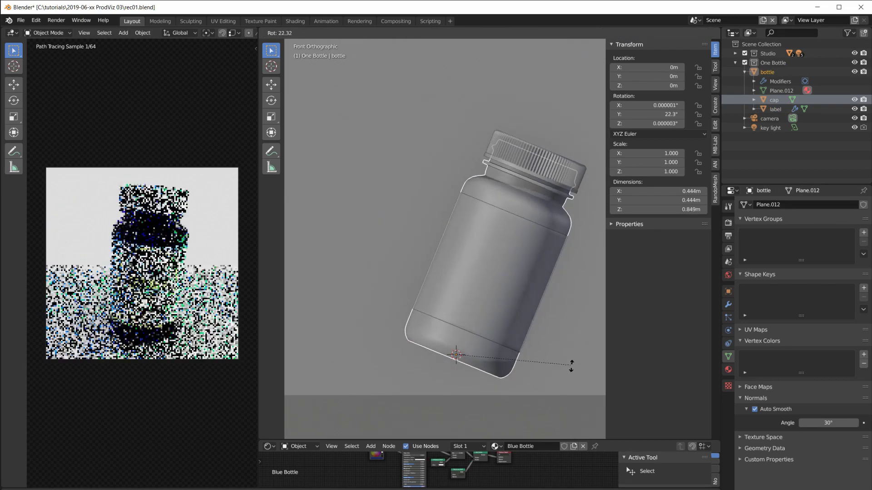
pyautogui.rightClick(570, 361)
pyautogui.press('s')
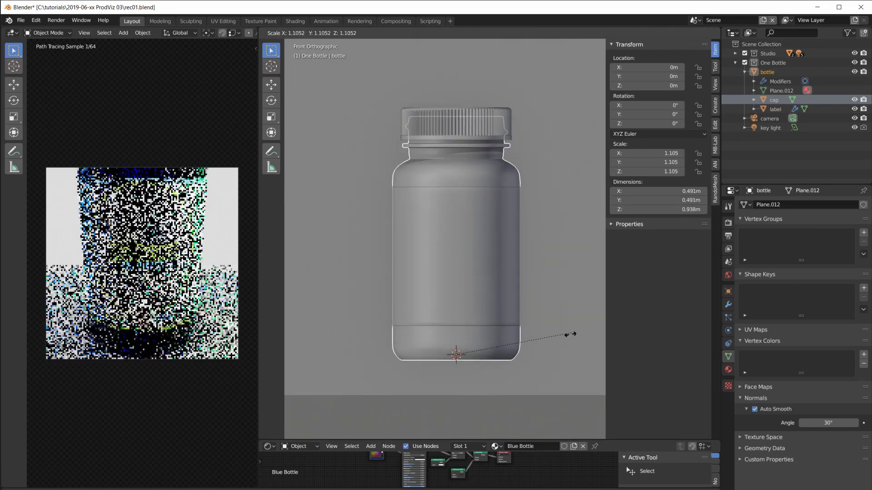
pyautogui.rightClick(559, 288)
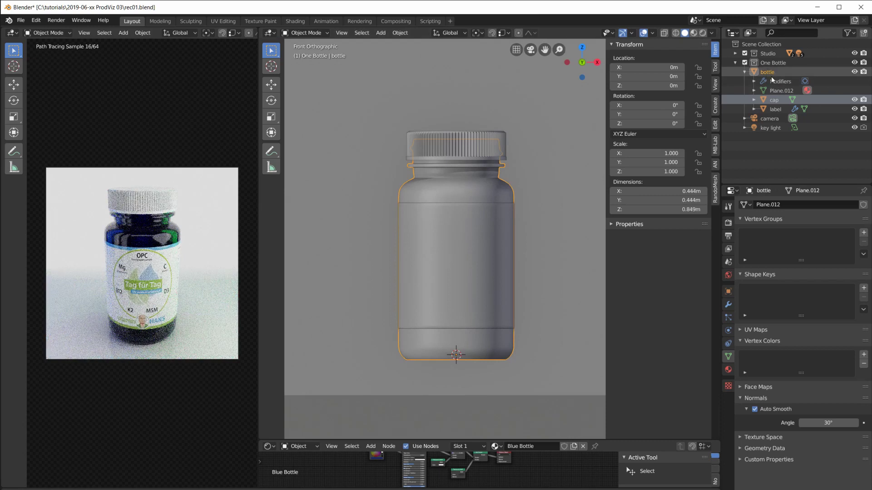
# Select the label under the bottle and display its object properties
pyautogui.click(775, 100)
pyautogui.click(777, 109)
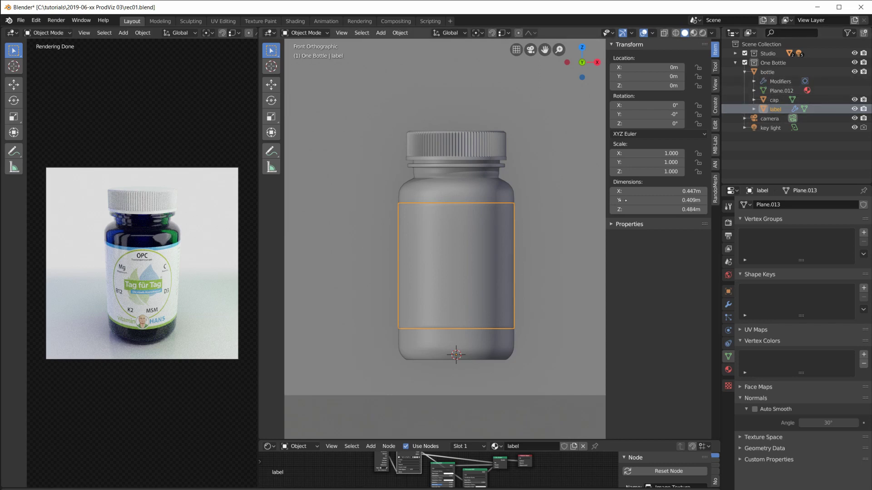
pyautogui.click(728, 291)
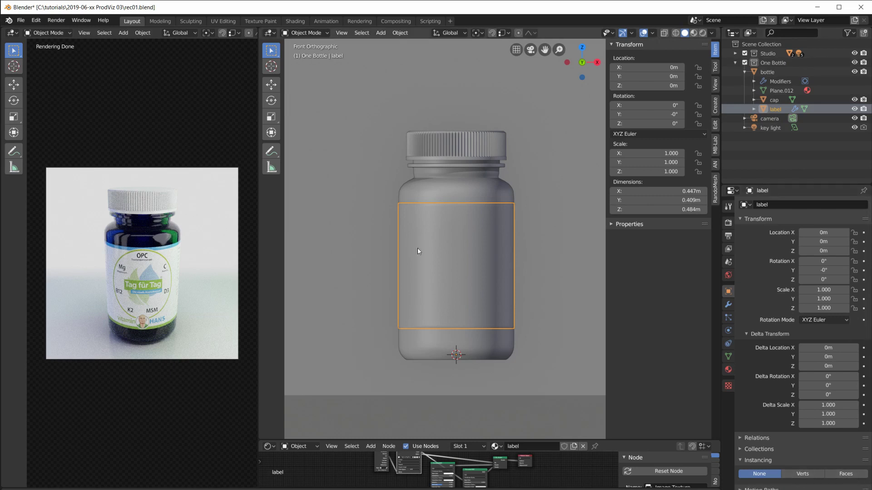
# Select the parent bottle and examine the assembled bottle, cap and label up close
pyautogui.click(464, 179)
pyautogui.scroll(-1, 545, 200)
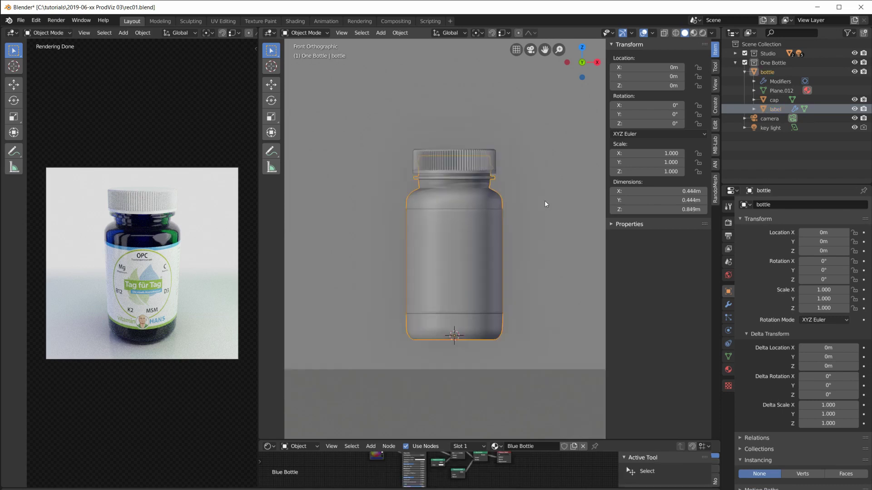
pyautogui.scroll(3, 544, 200)
pyautogui.scroll(-4, 541, 195)
pyautogui.moveTo(526, 209)
pyautogui.mouseDown(button='middle')
pyautogui.moveTo(568, 227)
pyautogui.moveTo(532, 210)
pyautogui.mouseUp(button='middle')
pyautogui.scroll(3, 492, 220)
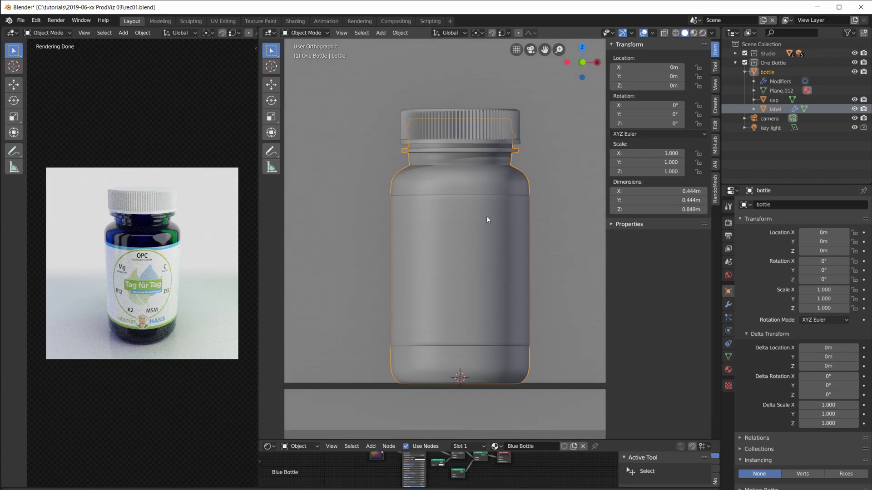
pyautogui.click(464, 214)
pyautogui.click(462, 186)
pyautogui.click(457, 186)
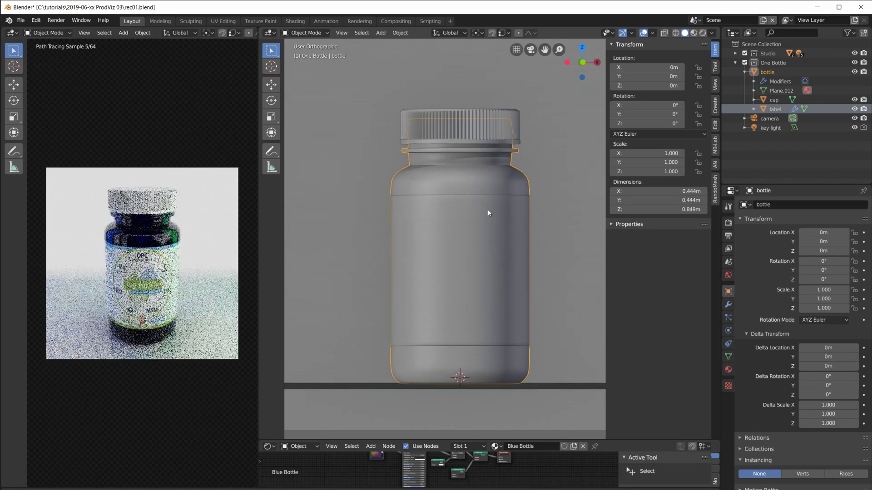
# Select the cap, bottle and label in turn to examine how the parts and their hierarchy fit together
pyautogui.click(466, 118)
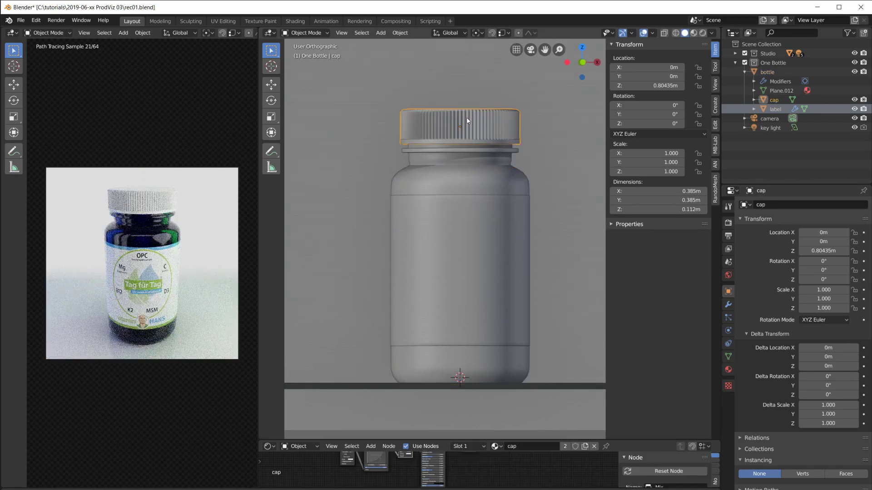
pyautogui.click(468, 177)
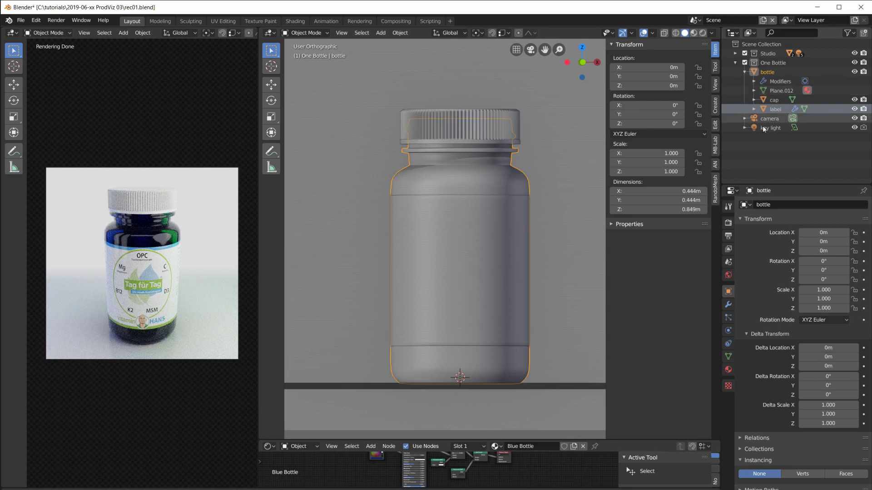
pyautogui.click(456, 227)
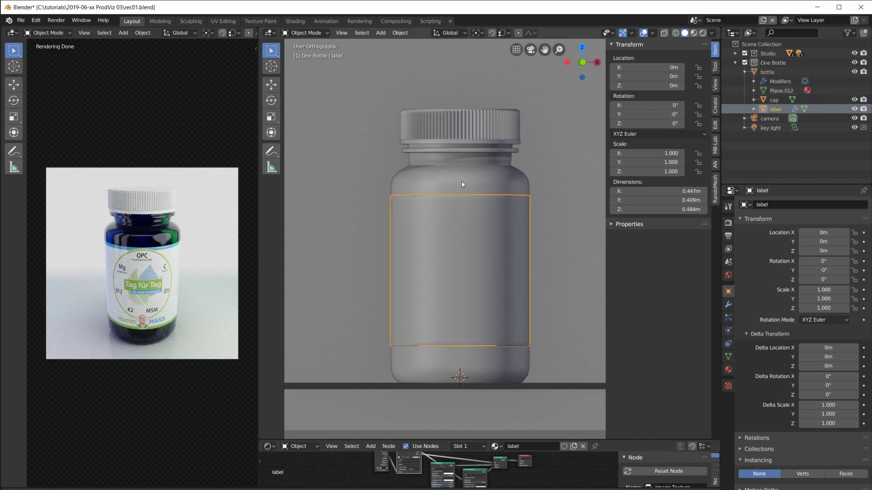
pyautogui.scroll(-5, 451, 232)
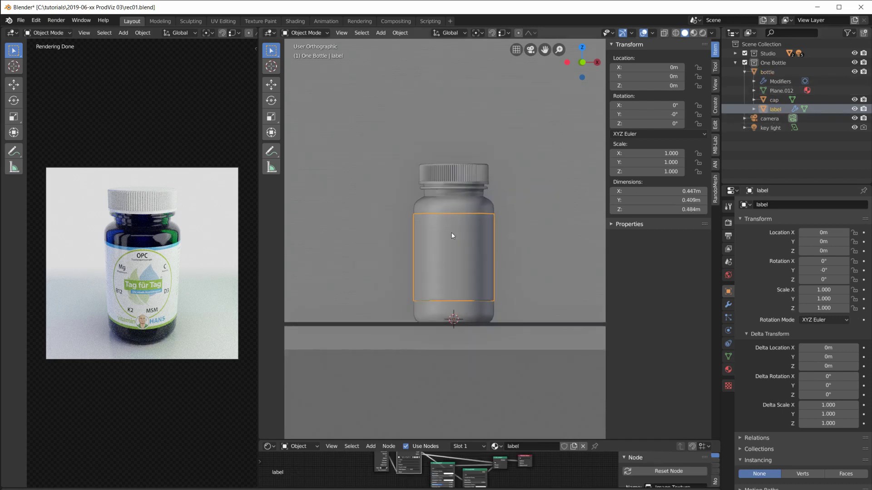
pyautogui.scroll(3, 471, 248)
pyautogui.scroll(-2, 500, 287)
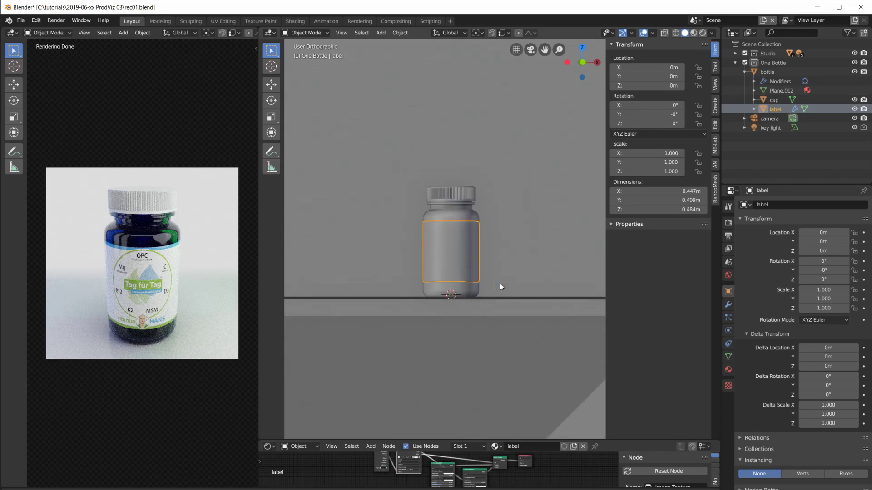
pyautogui.scroll(5, 499, 282)
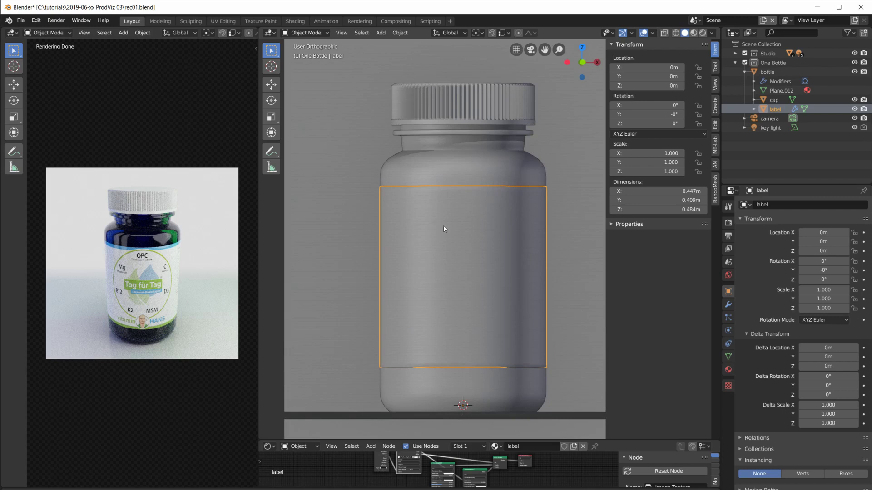
pyautogui.click(446, 157)
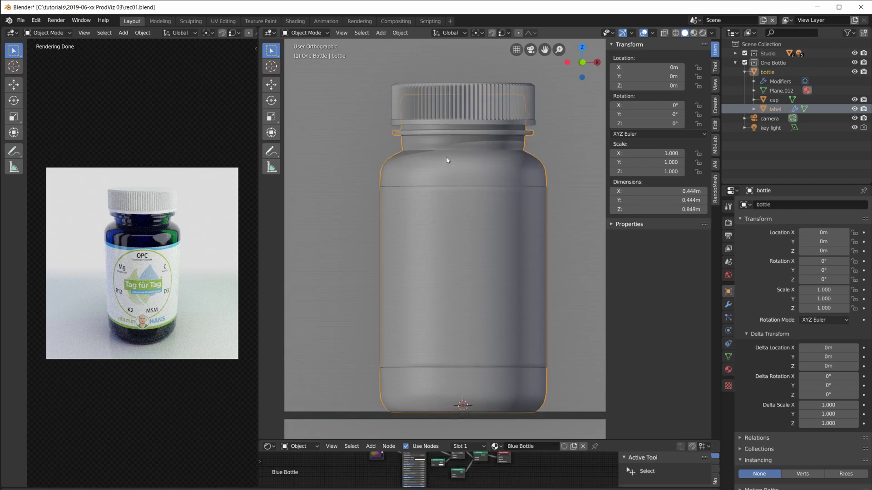
pyautogui.scroll(-4, 469, 215)
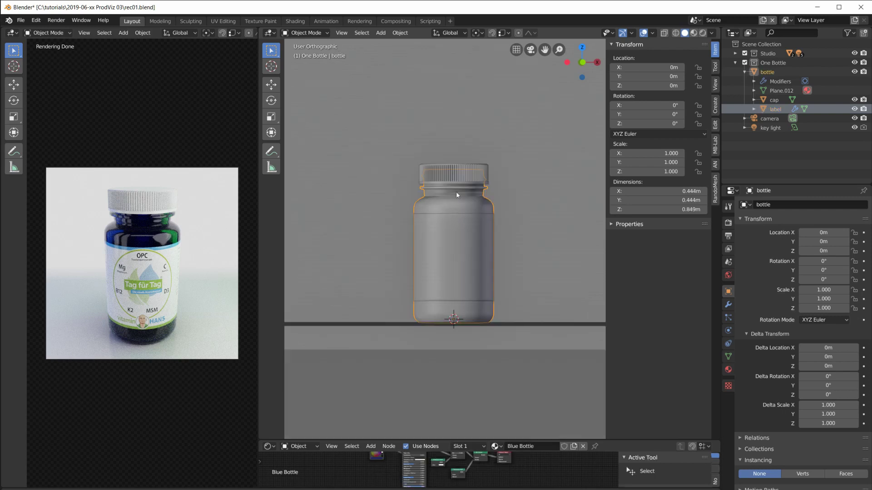
pyautogui.scroll(4, 453, 217)
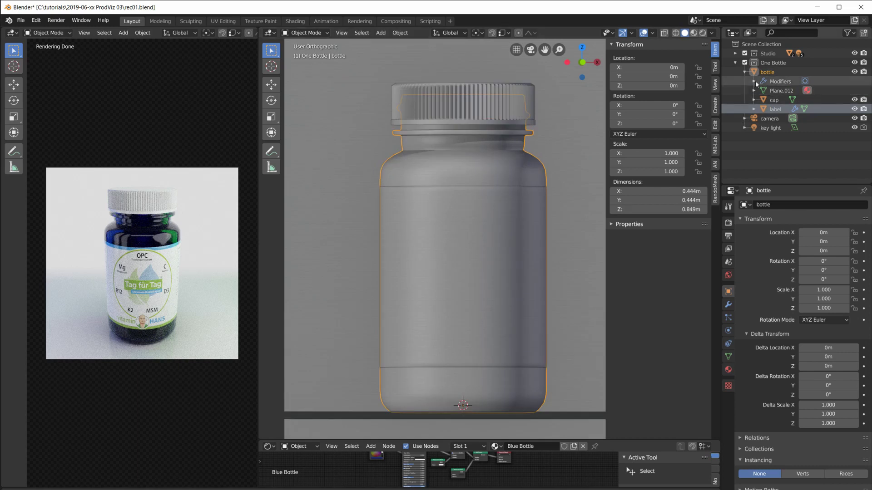
pyautogui.click(766, 71)
pyautogui.click(773, 100)
pyautogui.click(775, 109)
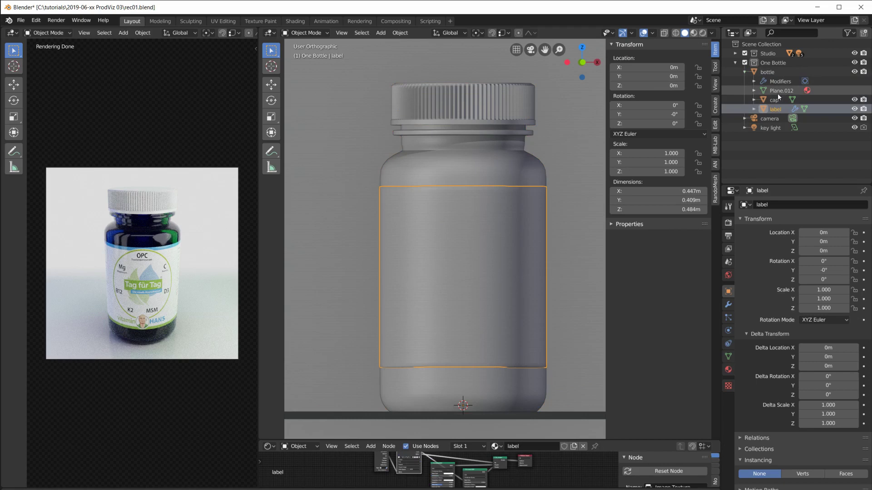
# Try lifting the cap off the bottle's neck and tilting it about 14.5° on its own
pyautogui.click(774, 100)
pyautogui.press('g')
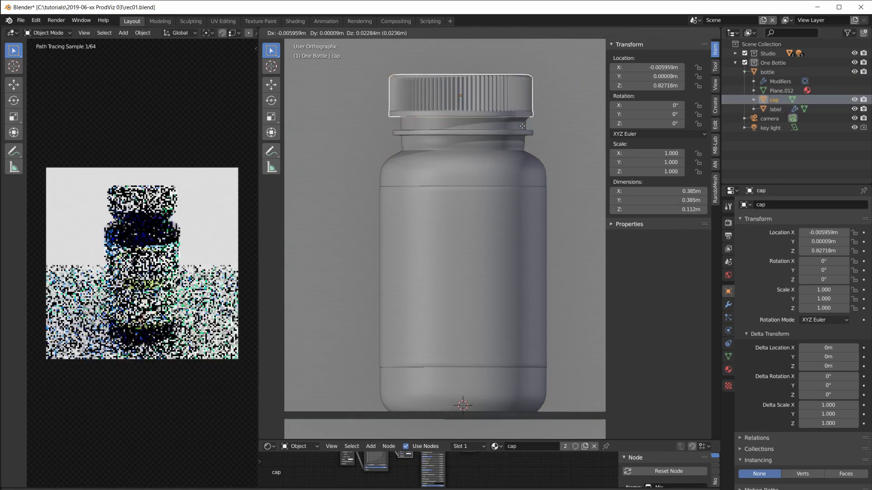
pyautogui.click(564, 161)
pyautogui.press('r')
pyautogui.click(562, 128)
pyautogui.press('g')
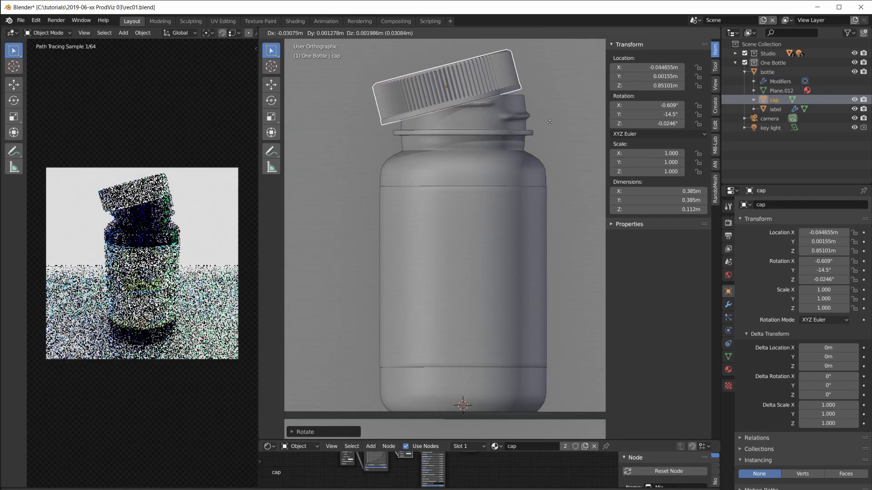
pyautogui.click(553, 124)
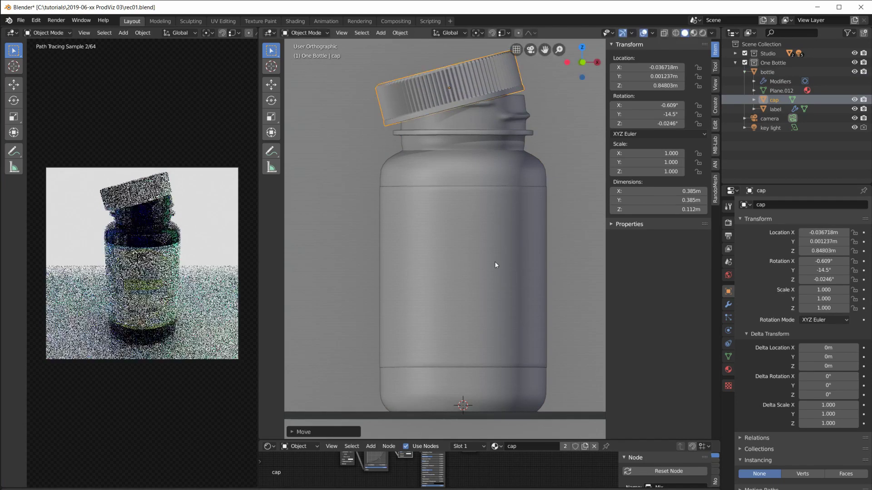
# Try moving the parent bottle together with its tilted cap, and return it to its original location
pyautogui.click(488, 265)
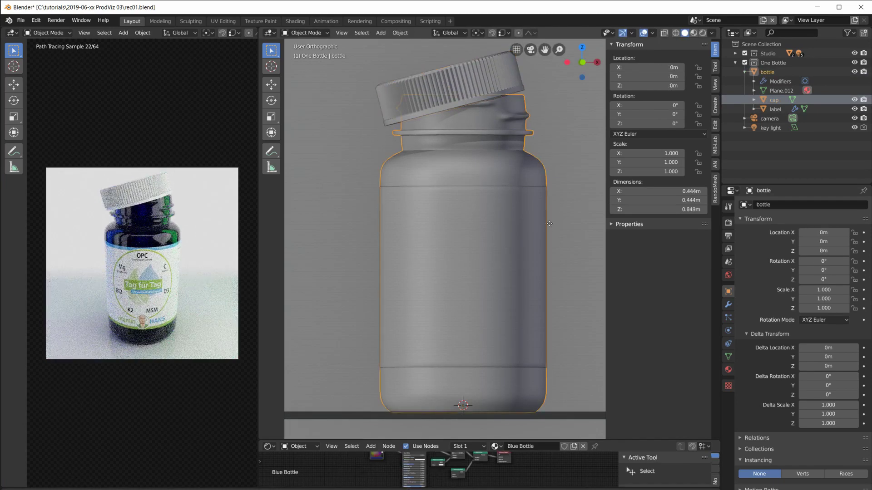
pyautogui.press('g')
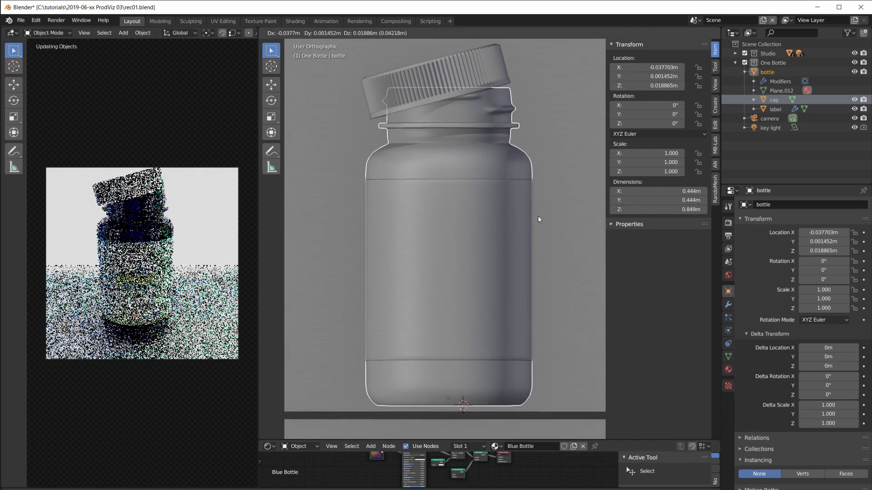
pyautogui.click(538, 217)
pyautogui.hotkey('ctrl', 'z')
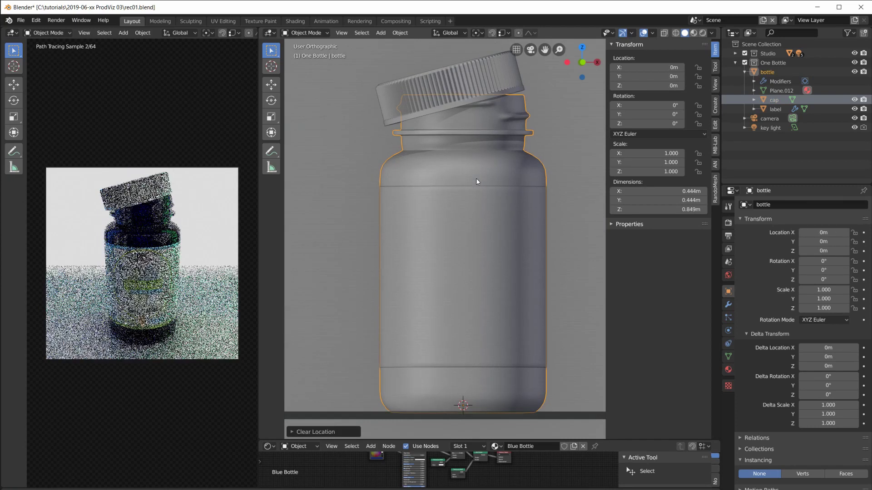
# Undo the trial bottle move and the cap's moves and rotation
pyautogui.click(486, 98)
pyautogui.hotkey('ctrl', 'z')
pyautogui.hotkey('ctrl', 'z')
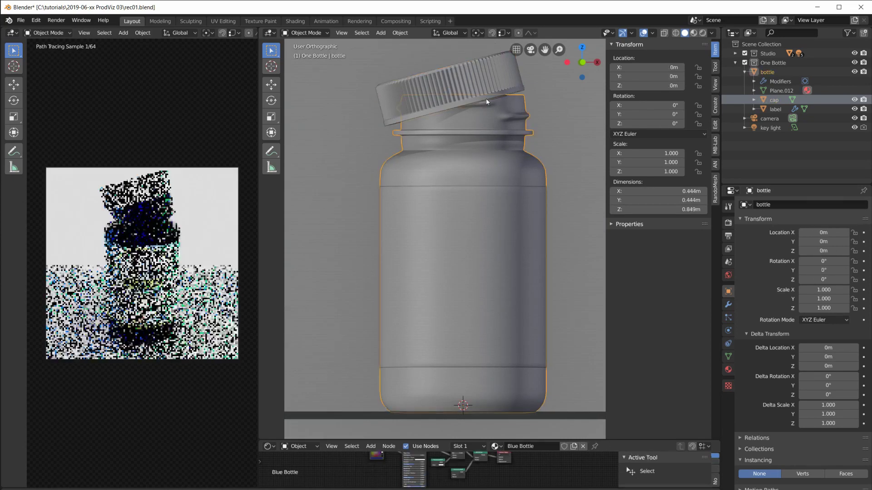
pyautogui.hotkey('ctrl', 'z')
pyautogui.hotkey('ctrl', 'z')
pyautogui.hotkey('ctrl', 'z')
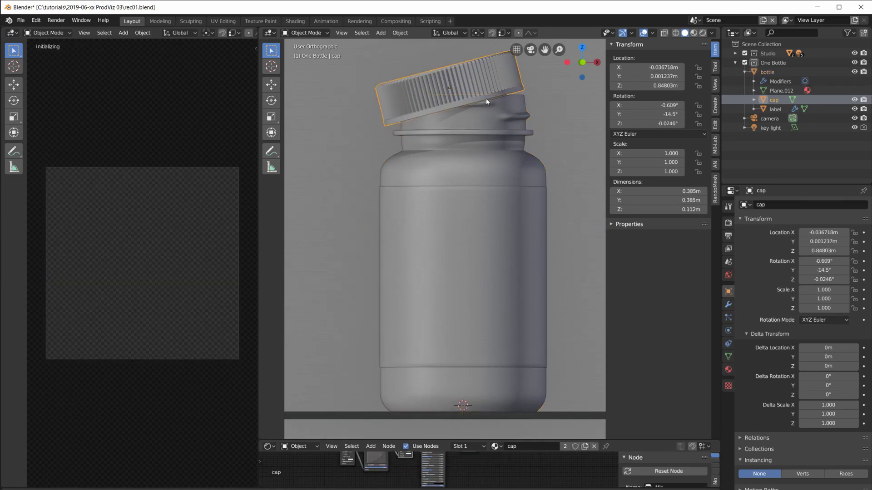
pyautogui.hotkey('ctrl', 'z')
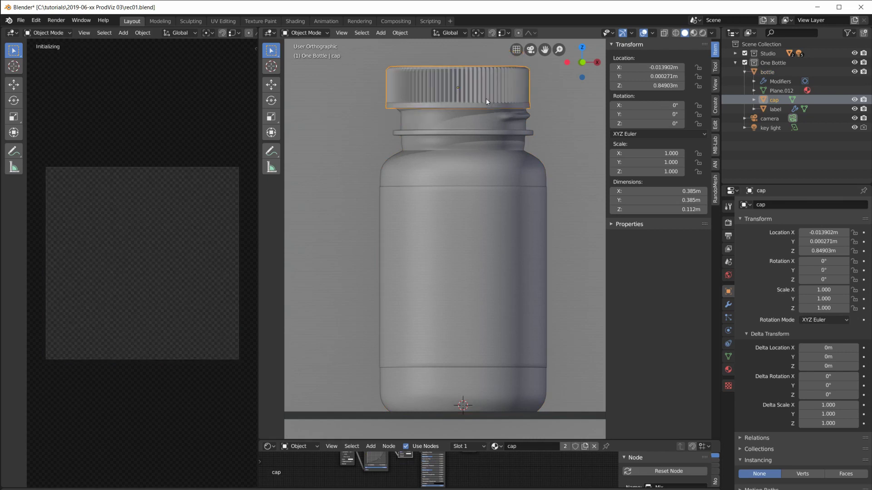
pyautogui.hotkey('ctrl', 'z')
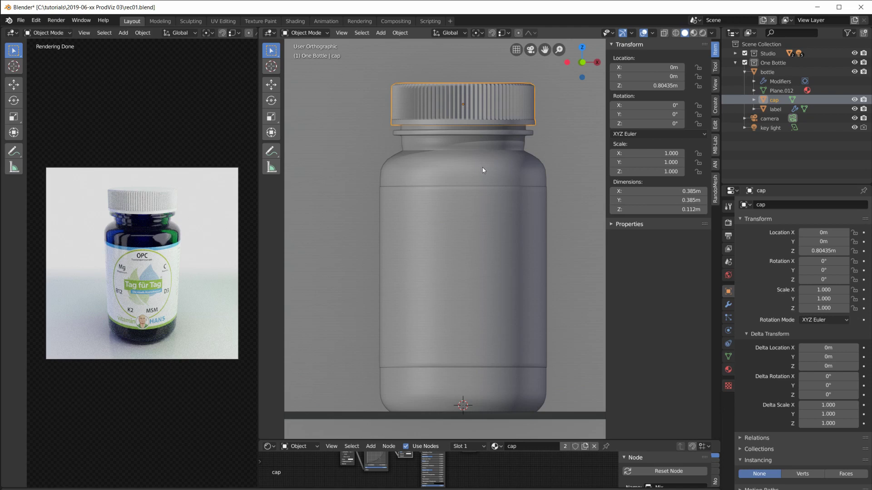
# Select the cap under the bottle and clear its parent
pyautogui.click(778, 73)
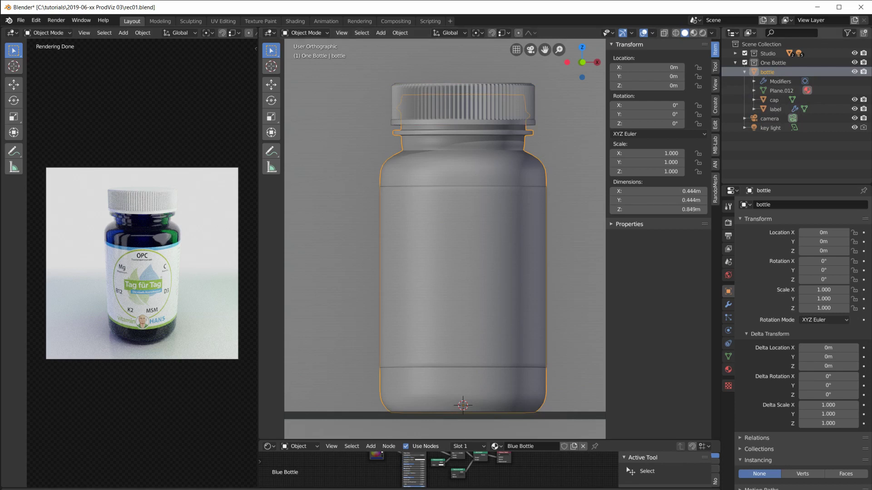
pyautogui.click(771, 101)
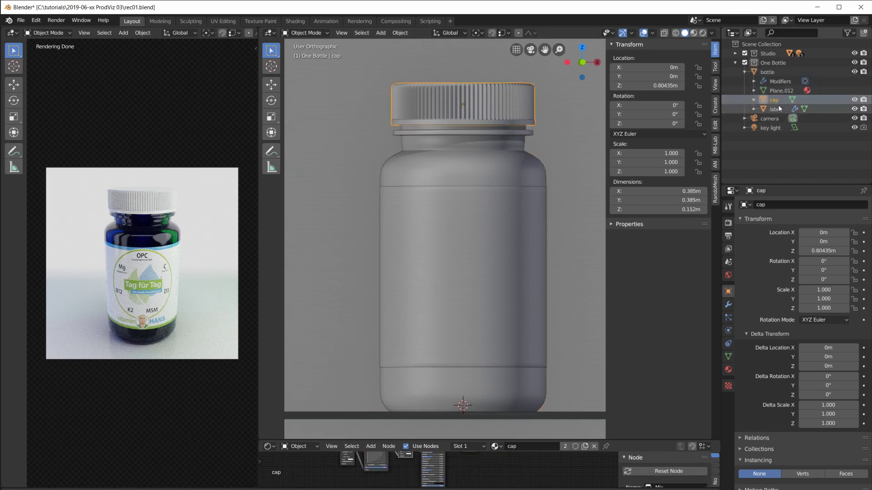
pyautogui.click(777, 108)
pyautogui.click(773, 100)
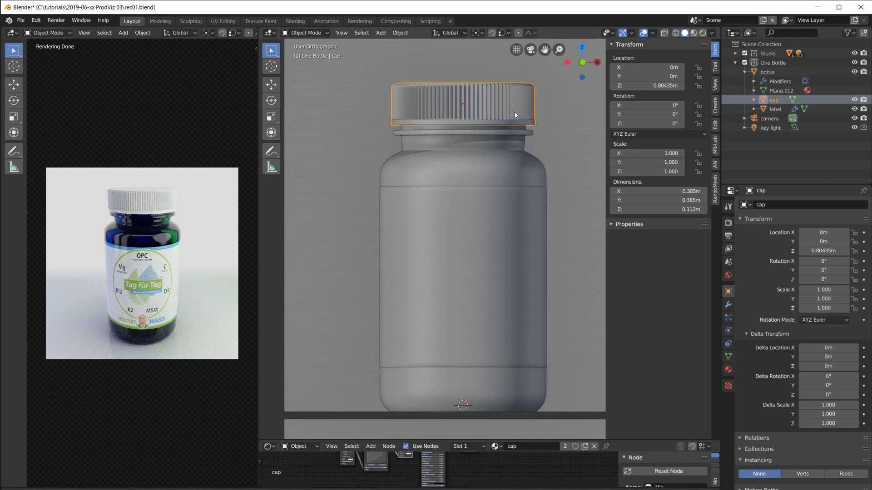
pyautogui.hotkey('alt', 'p')
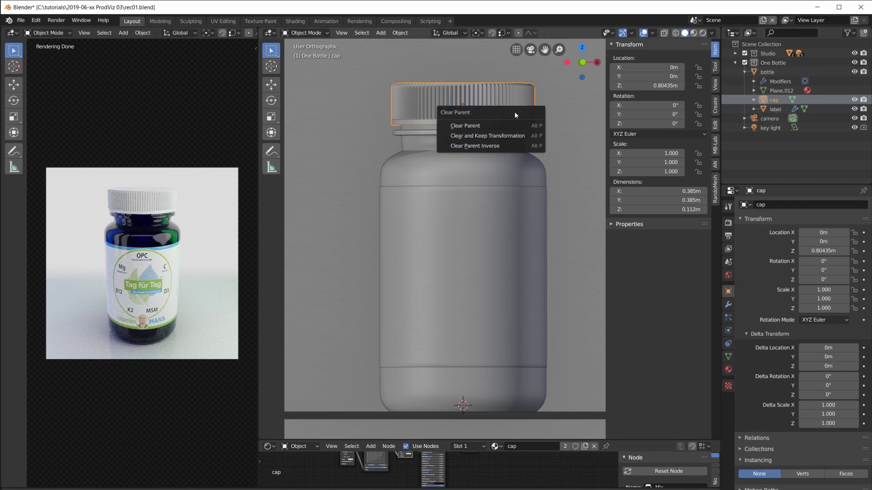
pyautogui.click(491, 127)
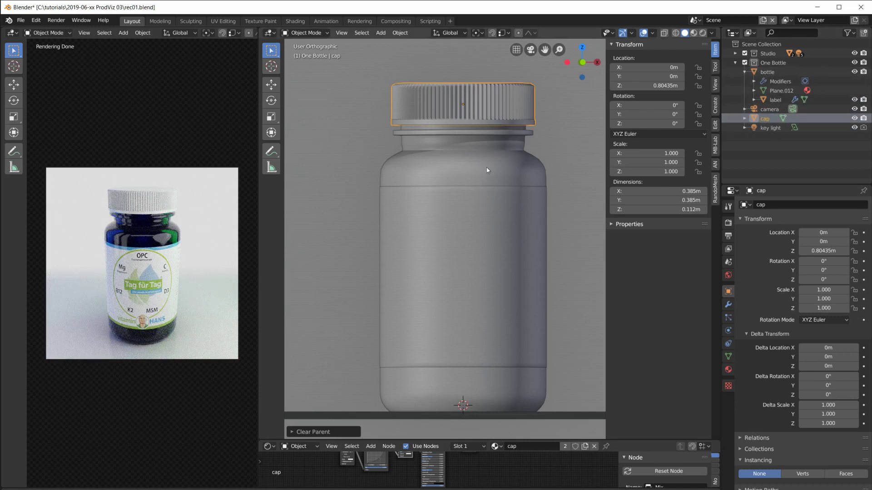
# Parent the cap to the bottle and select each part in the hierarchy to check it
pyautogui.keyDown('shift'); pyautogui.click(465, 170); pyautogui.keyUp('shift')
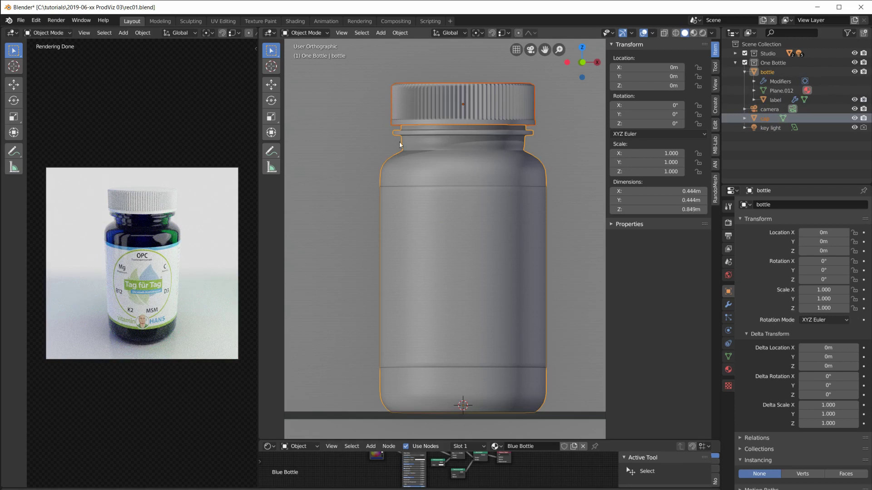
pyautogui.hotkey('ctrl', 'p')
pyautogui.click(444, 165)
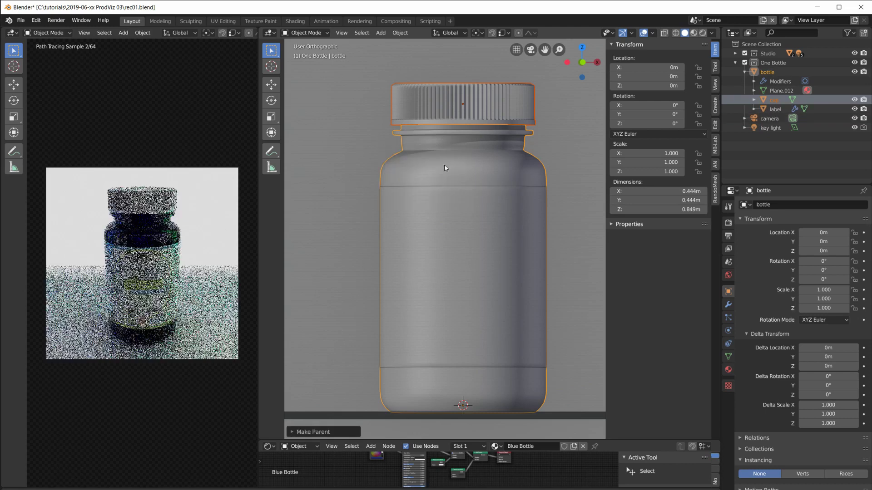
pyautogui.click(775, 108)
pyautogui.click(774, 99)
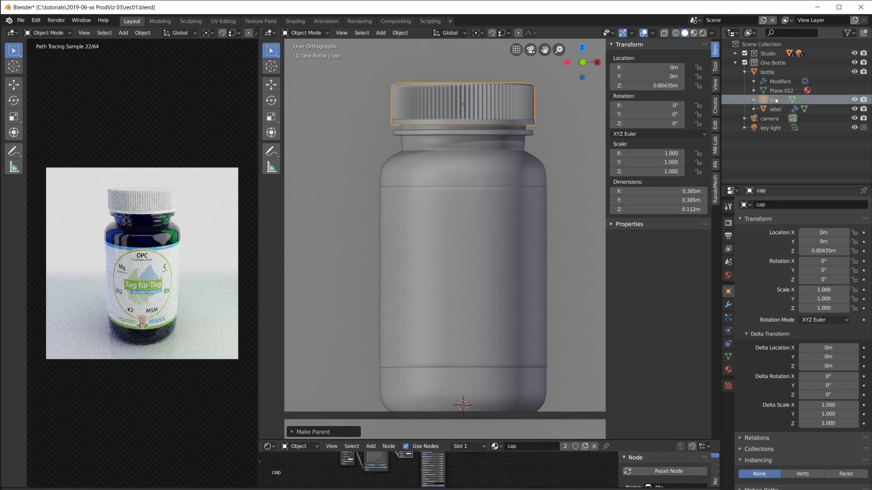
pyautogui.click(766, 72)
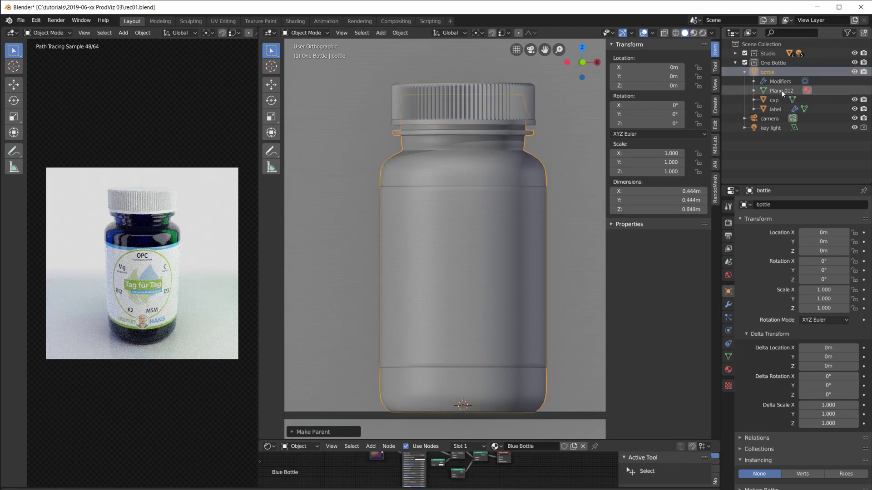
# Hide the transform sidebar in the 3D viewport with the bottle selected
pyautogui.press('n')
pyautogui.scroll(-4, 527, 227)
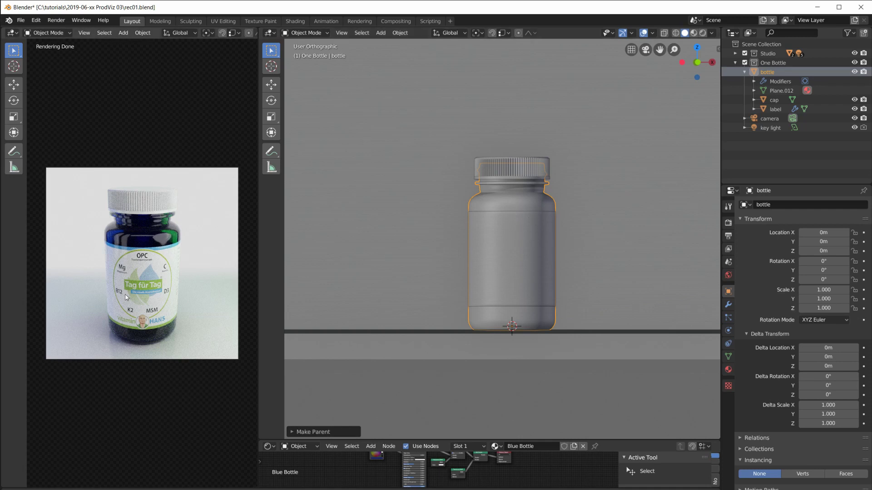
pyautogui.scroll(2, 536, 266)
pyautogui.scroll(-3, 537, 266)
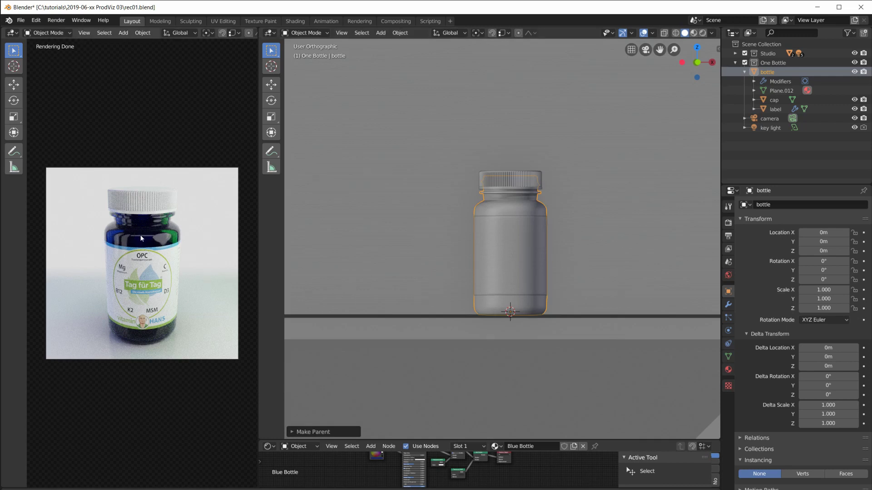
# Add a cube at the bottle's base and scale it uniformly to about 0.246, slightly wider than the bottle
pyautogui.press('KP_7')
pyautogui.hotkey('shift', 'a')
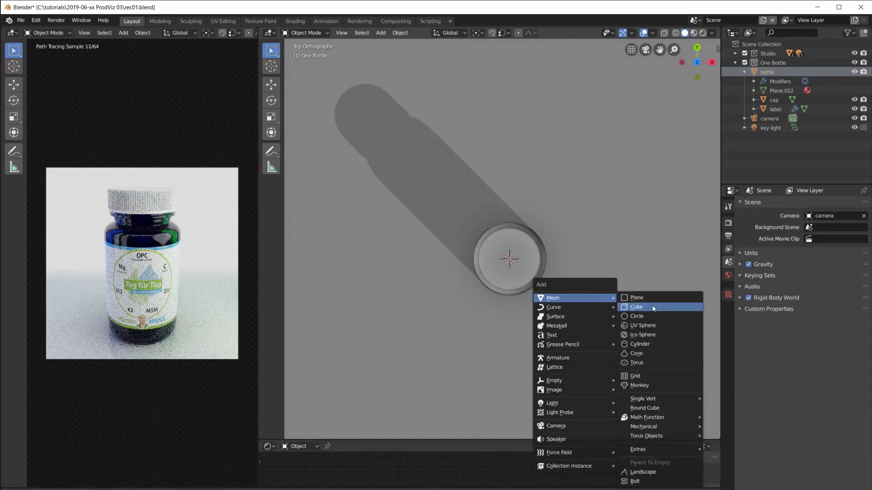
pyautogui.click(652, 306)
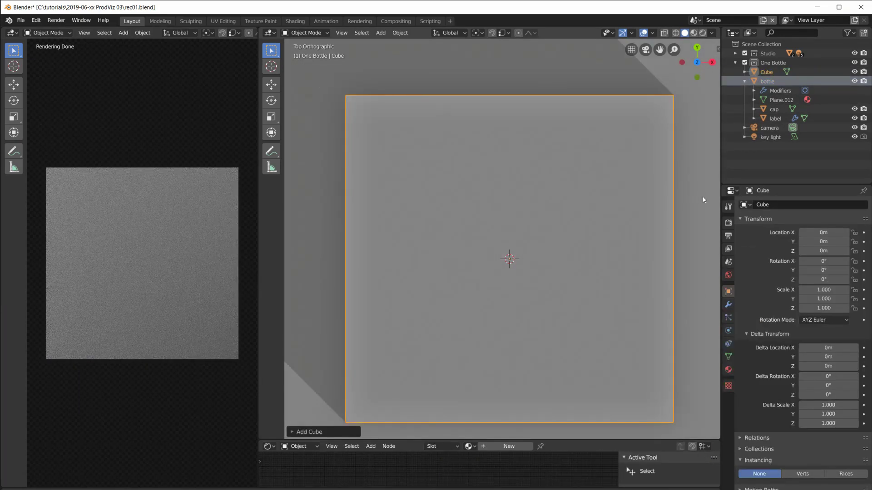
pyautogui.press('s')
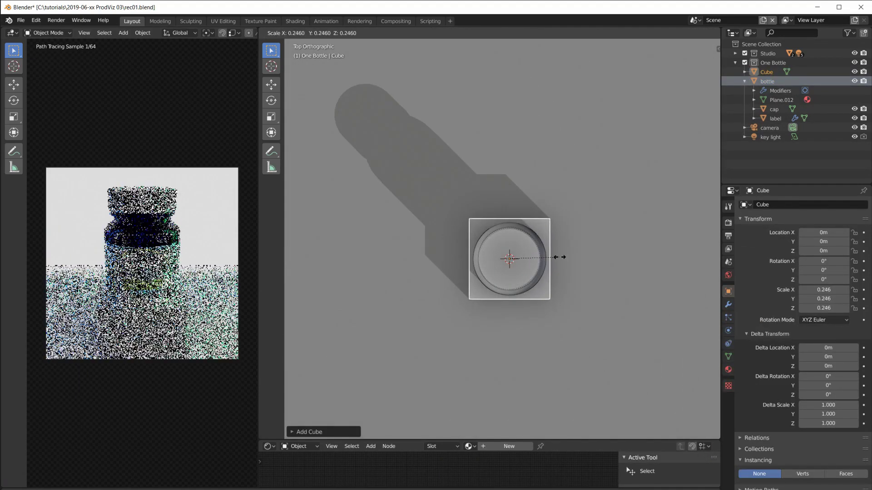
pyautogui.click(560, 257)
pyautogui.press('KP_1')
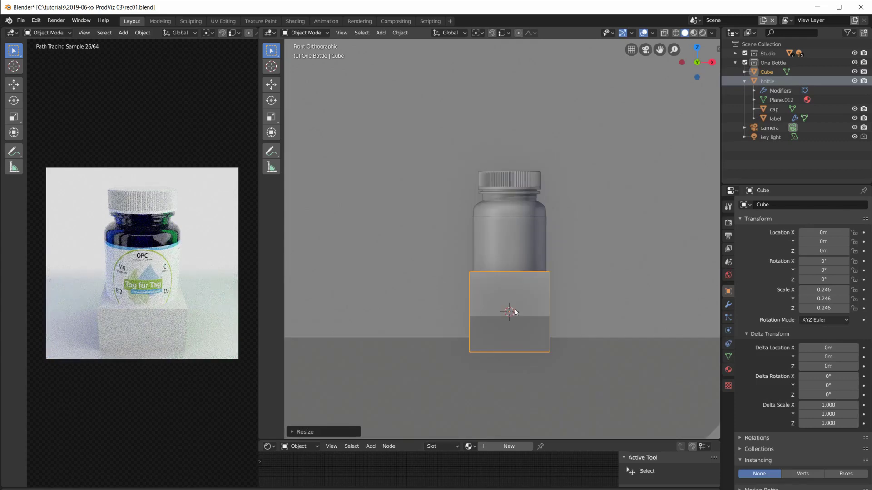
# Stretch the cube to a Z scale of about 0.53 and raise it to about 0.38 m so it encloses the bottle
pyautogui.press('g')
pyautogui.press('s')
pyautogui.press('z')
pyautogui.click(522, 308)
pyautogui.press('g')
pyautogui.press('z')
pyautogui.click(632, 241)
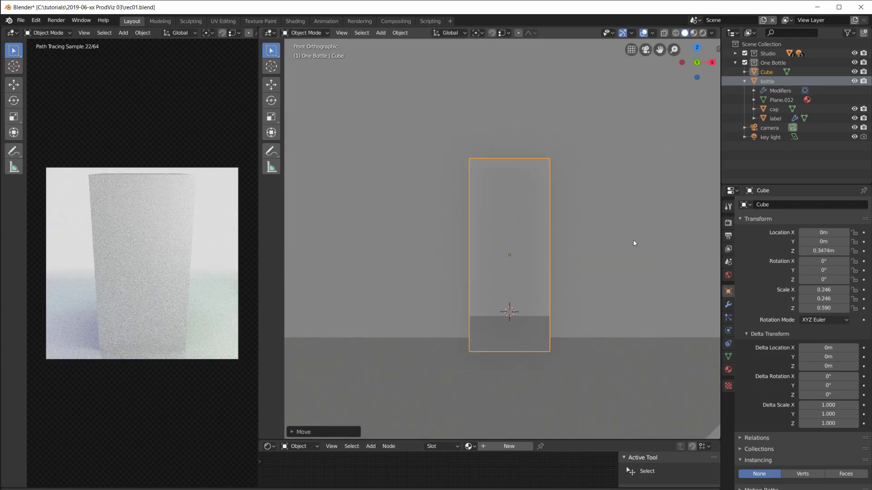
pyautogui.press('s')
pyautogui.press('z')
pyautogui.click(549, 258)
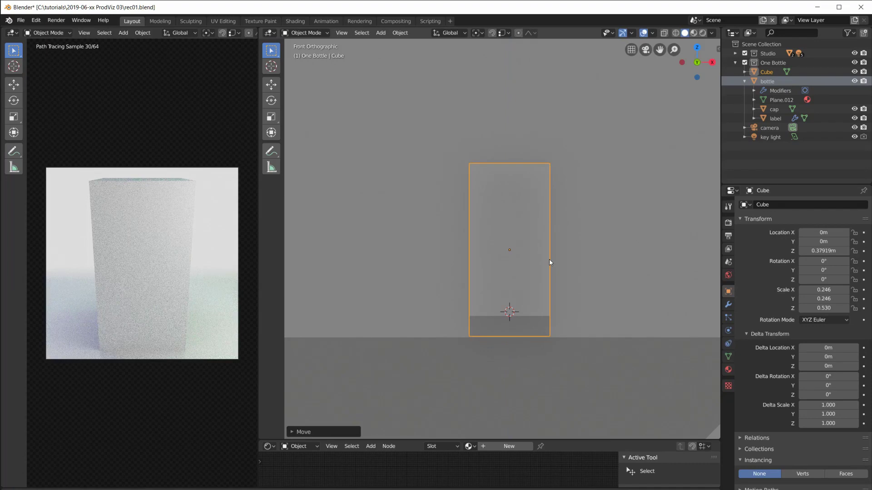
# In top view, place the cube behind the bottle at about X 0.22 m, Y 0.44 m, rotated about -25.7° around Z
pyautogui.press('KP_7')
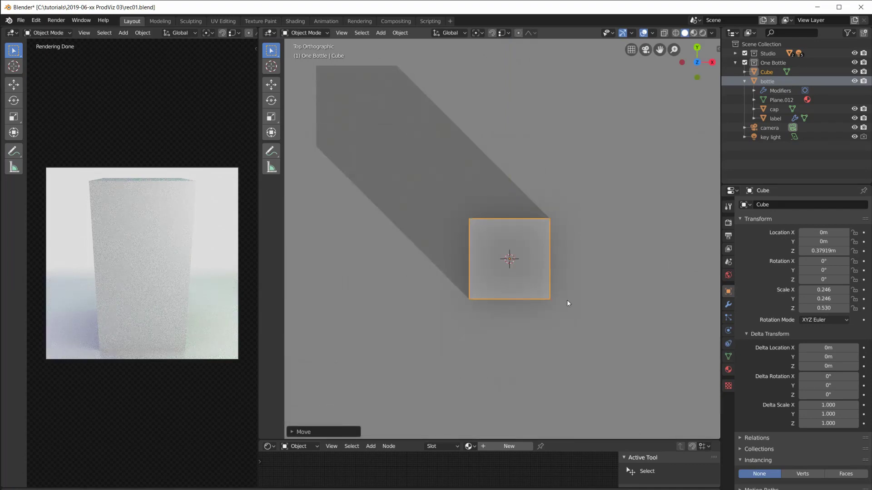
pyautogui.press('g')
pyautogui.click(615, 217)
pyautogui.press('r')
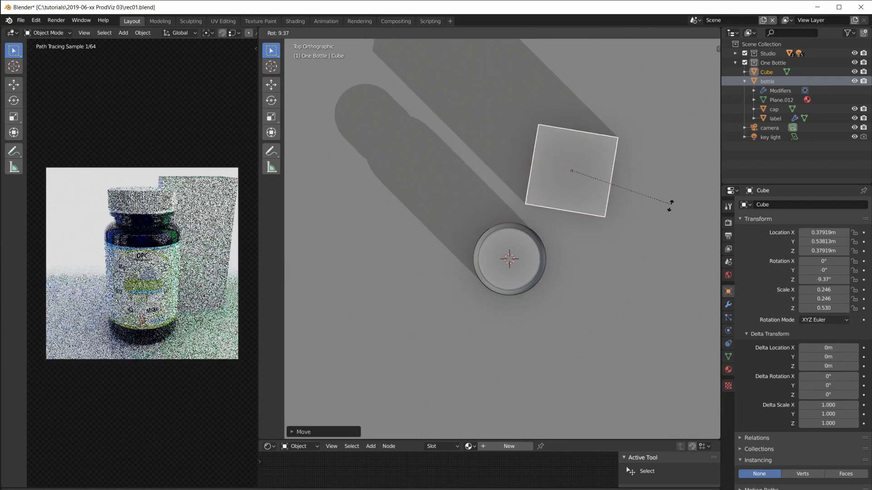
pyautogui.click(654, 228)
pyautogui.press('g')
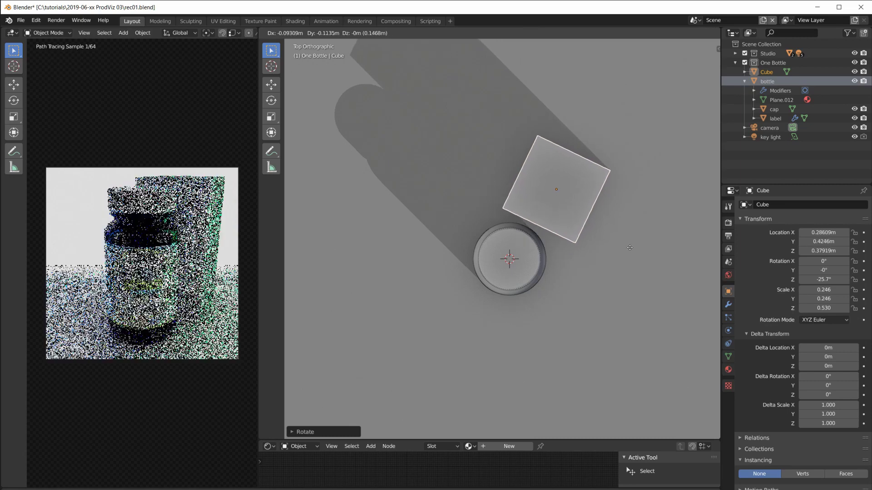
pyautogui.click(616, 245)
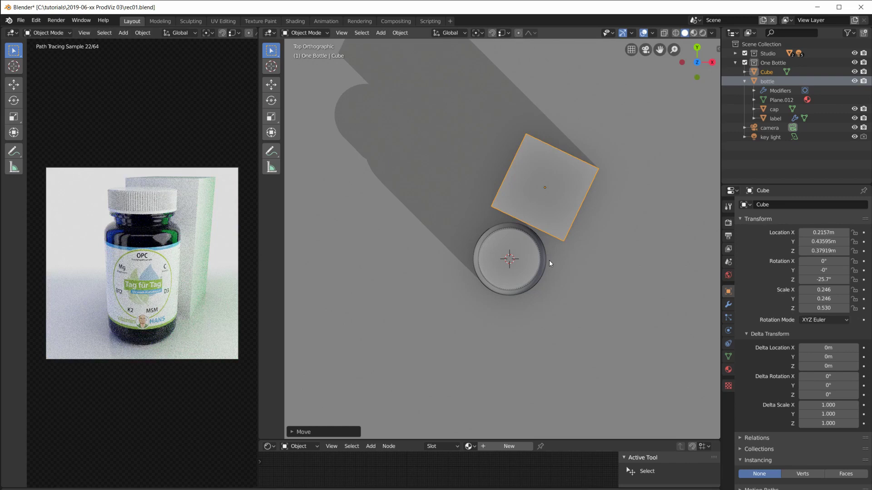
# In front view, raise the cube along Z to about 0.51 m so its underside lines up with the bottle's base
pyautogui.click(504, 227)
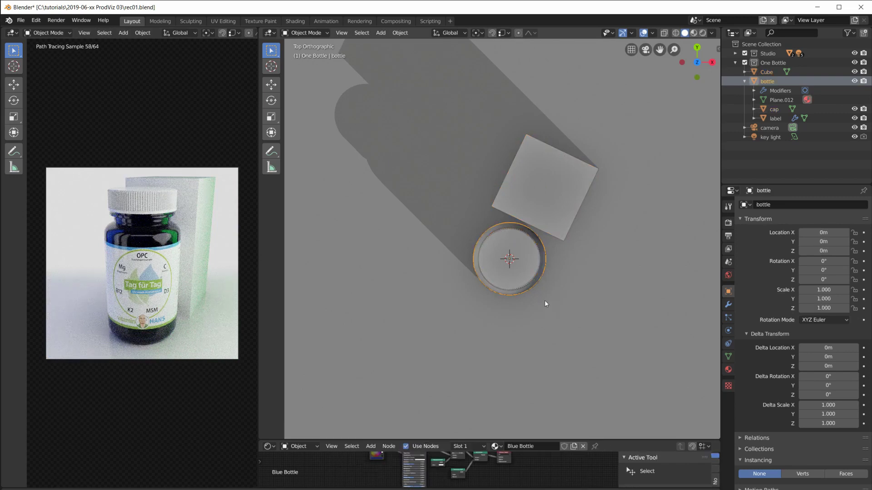
pyautogui.press('KP_1')
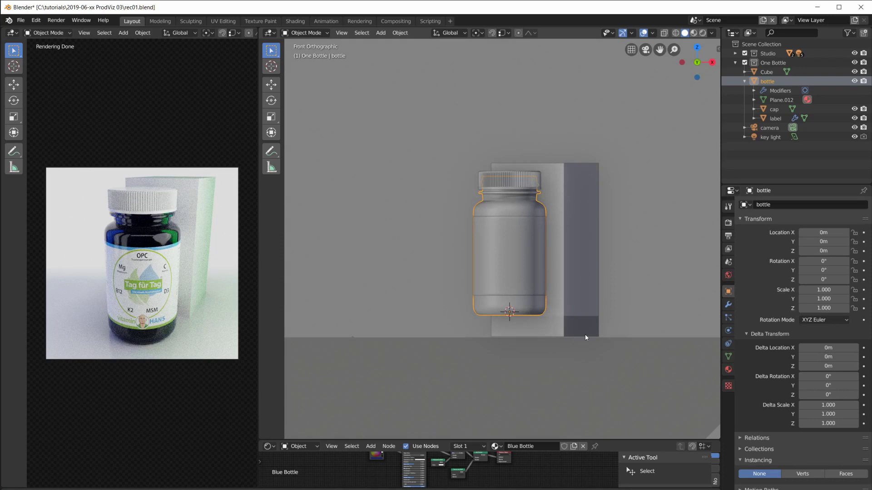
pyautogui.click(572, 288)
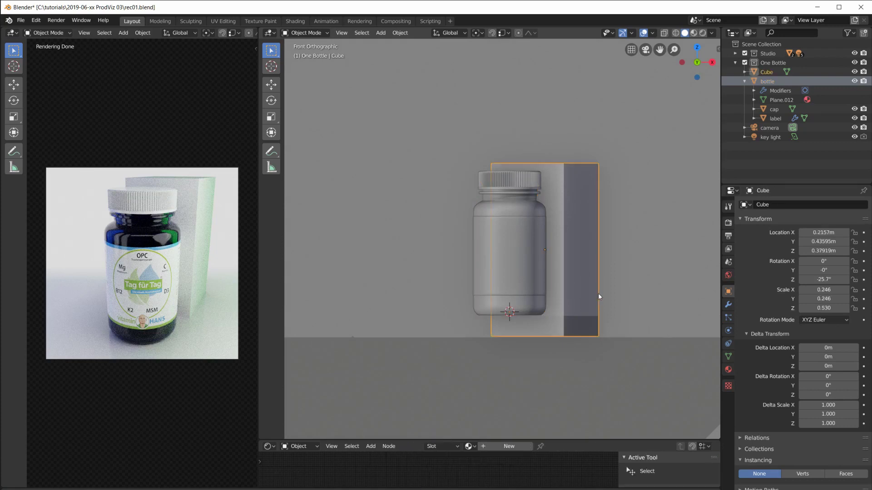
pyautogui.press('g')
pyautogui.press('z')
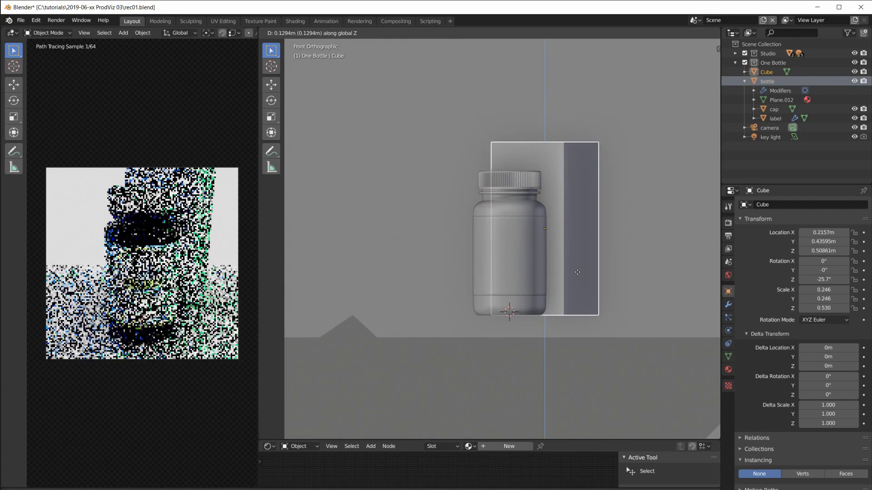
pyautogui.click(577, 272)
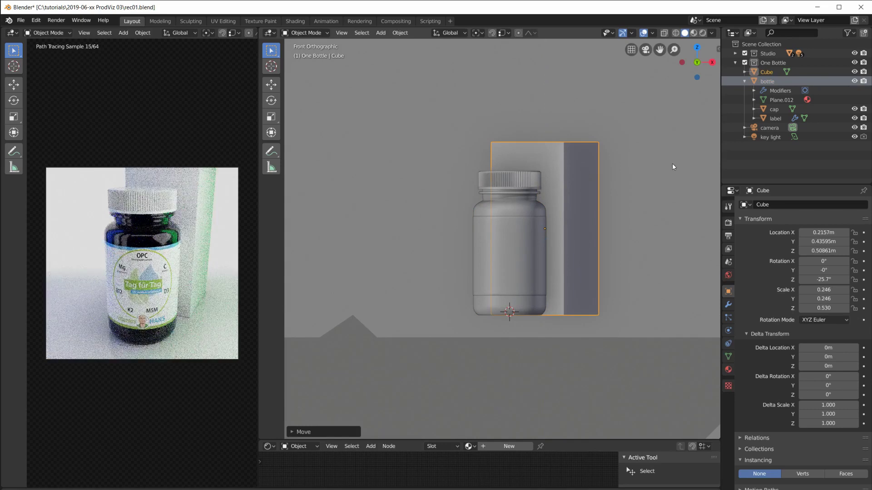
# Reduce the cube's Z scale to about 0.454 and lower it to about Z 0.43 m, level with the bottle's base
pyautogui.press('s')
pyautogui.press('z')
pyautogui.press('z')
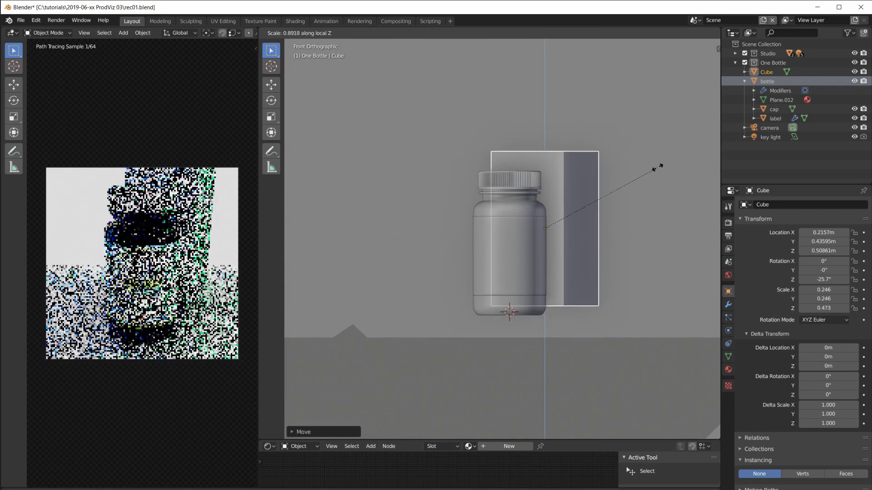
pyautogui.click(654, 168)
pyautogui.press('g')
pyautogui.press('z')
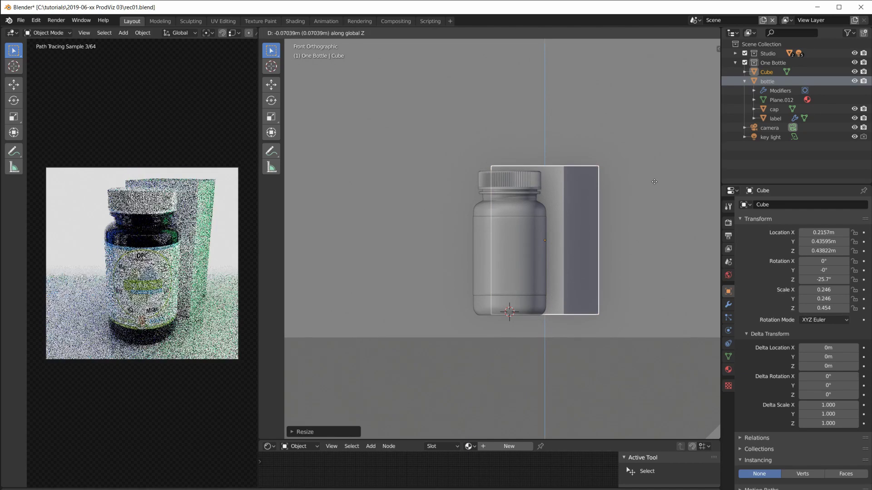
pyautogui.click(655, 186)
# Select the bottle and move it along the X axis to about -0.13 m
pyautogui.scroll(4, 464, 263)
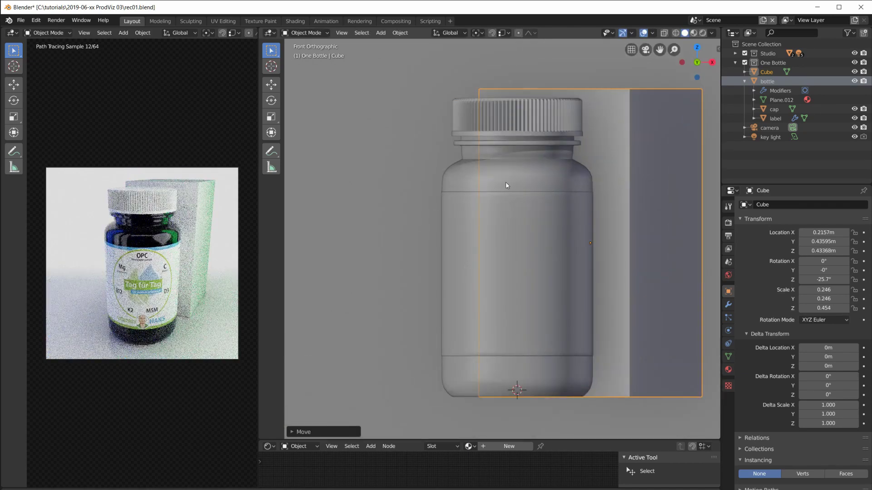
pyautogui.click(506, 184)
pyautogui.press('g')
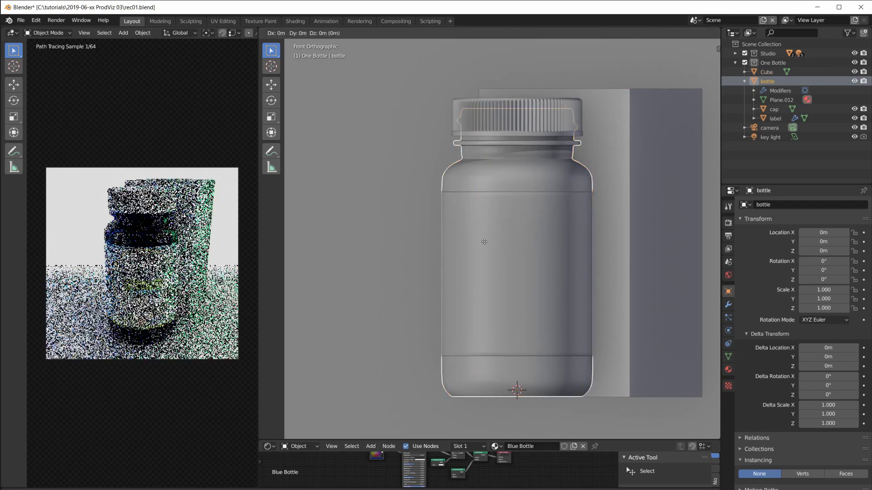
pyautogui.press('x')
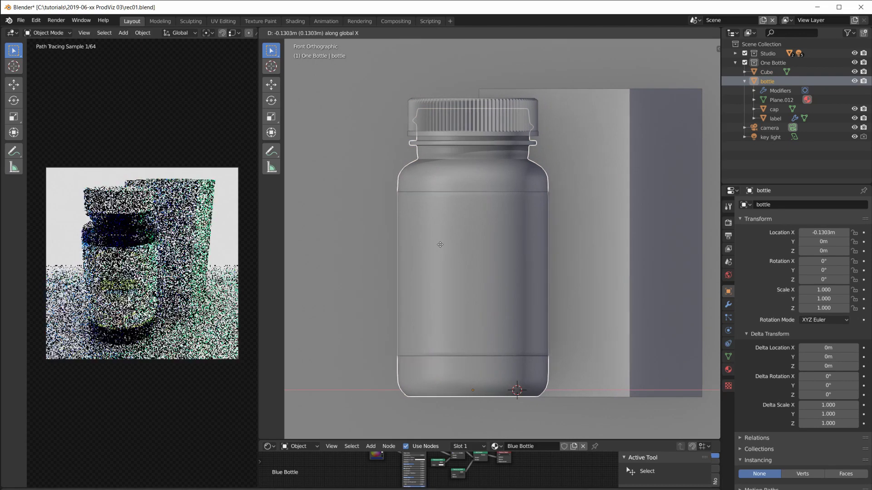
pyautogui.click(437, 245)
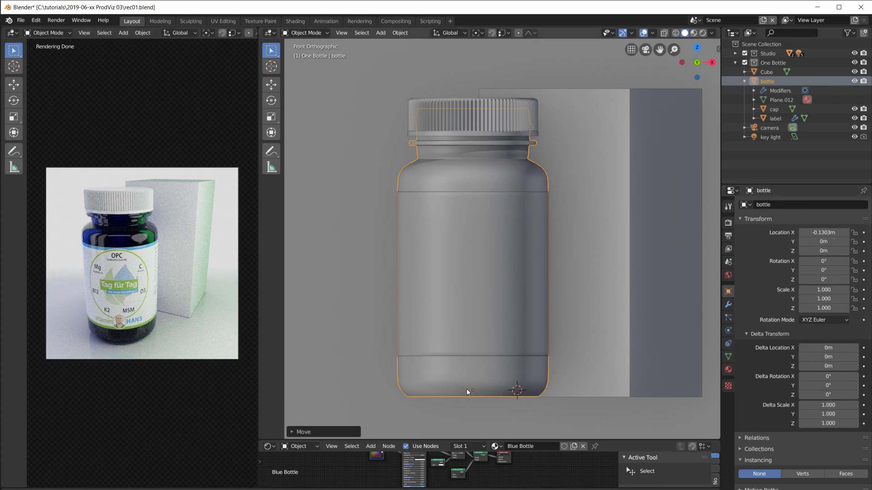
# Reset the bottle's X location to 0 m, and shift it along X again to -0.15 m
pyautogui.click(795, 237)
pyautogui.write('0m')
pyautogui.press('Return')
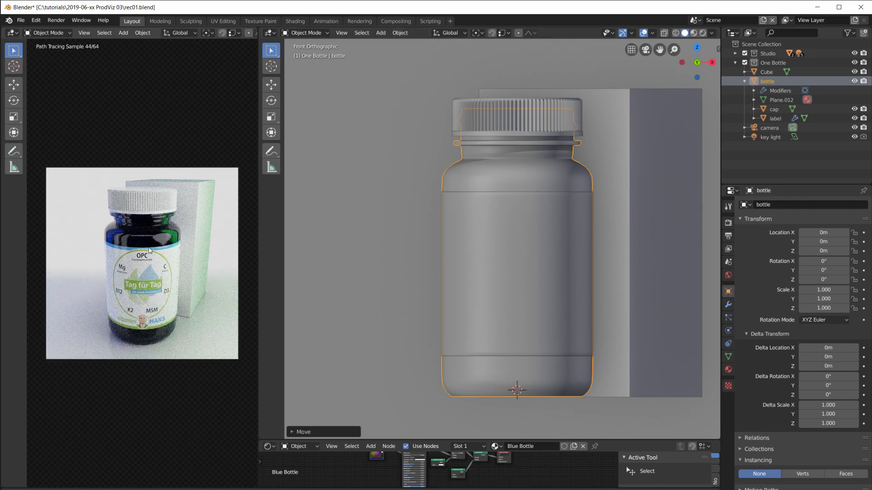
pyautogui.moveTo(823, 233)
pyautogui.mouseDown()
pyautogui.moveTo(797, 232)
pyautogui.moveTo(825, 233)
pyautogui.moveTo(816, 233)
pyautogui.mouseUp()
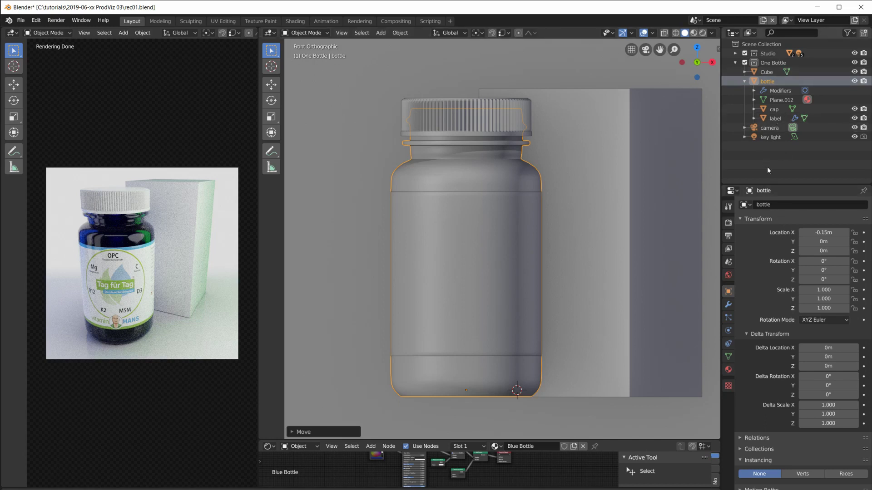
# Enlarge the Outliner area and select the cap and the cube in turn
pyautogui.moveTo(773, 184); pyautogui.dragTo(778, 254)
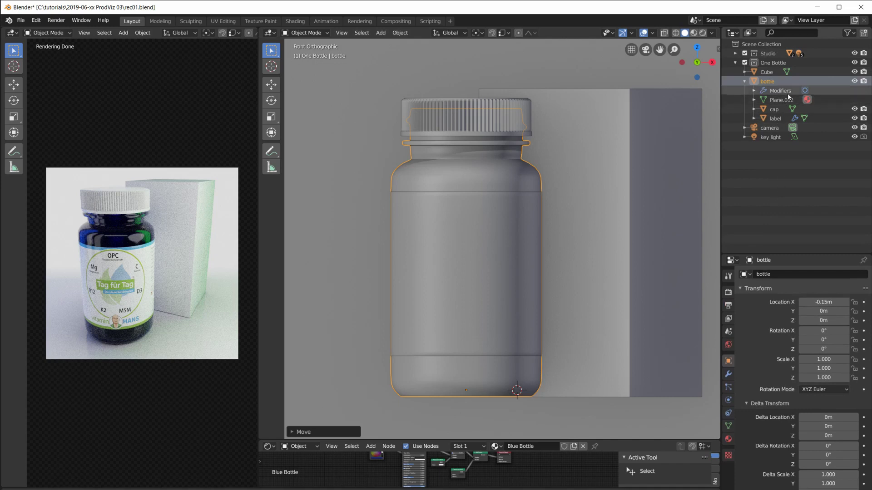
pyautogui.click(475, 103)
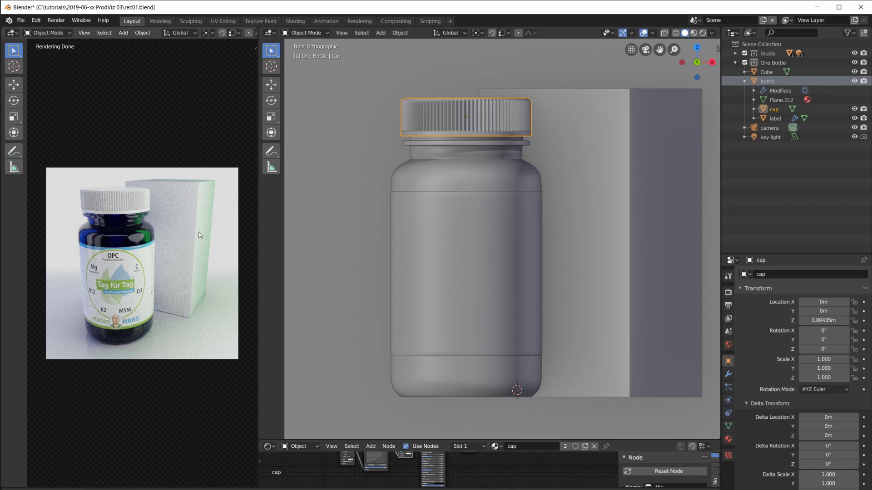
pyautogui.click(766, 72)
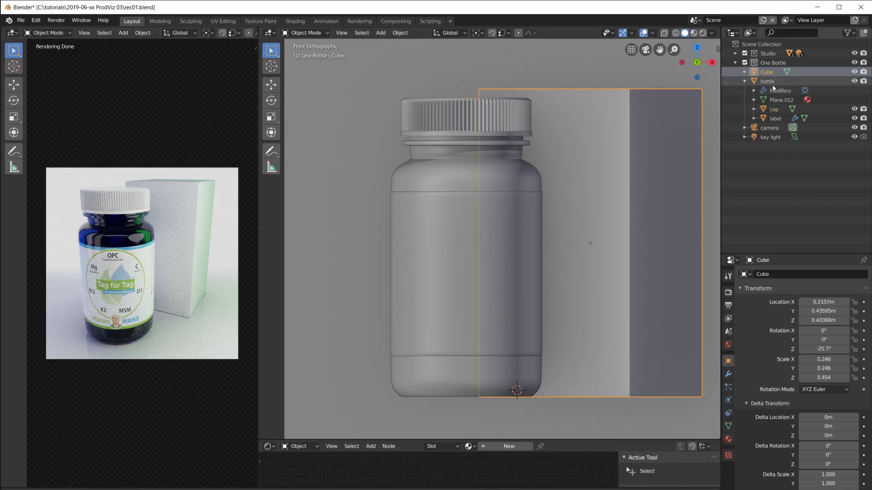
# Select the bottle and set its X location back to 0 m
pyautogui.click(768, 84)
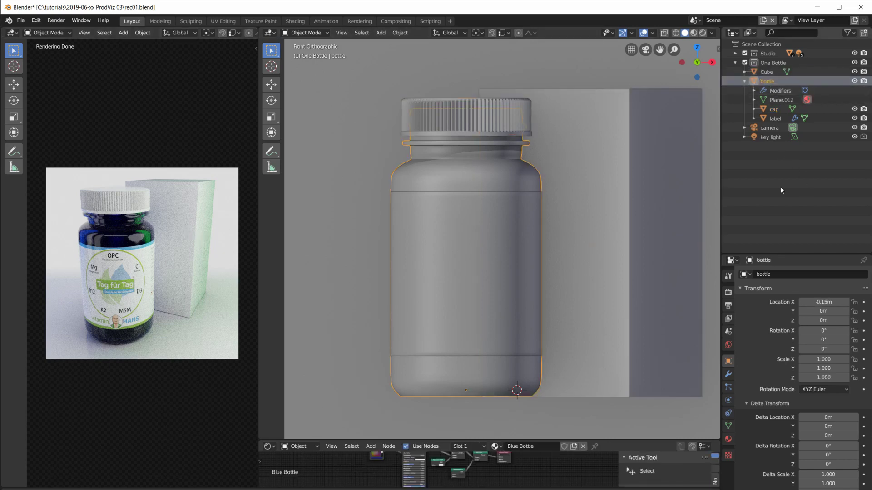
pyautogui.click(823, 302)
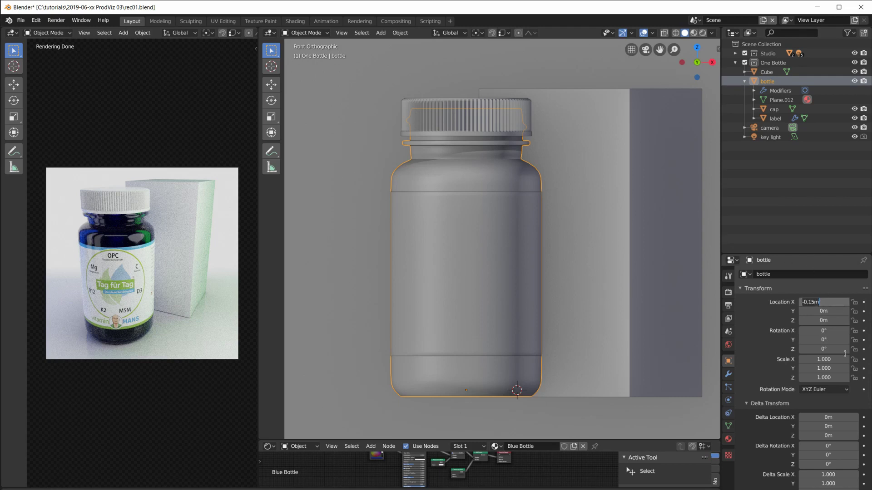
pyautogui.write('0')
pyautogui.press('Return')
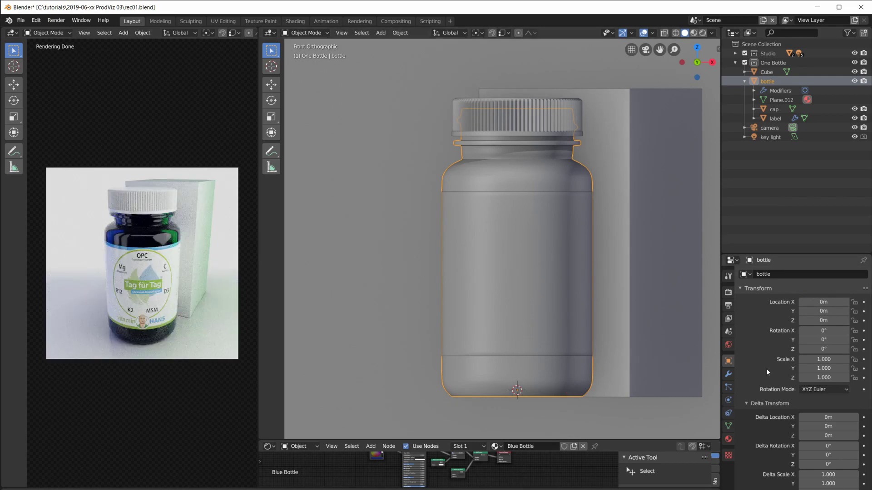
# Examine the bottle's modifier settings and the list of modifiers that can be added
pyautogui.click(728, 374)
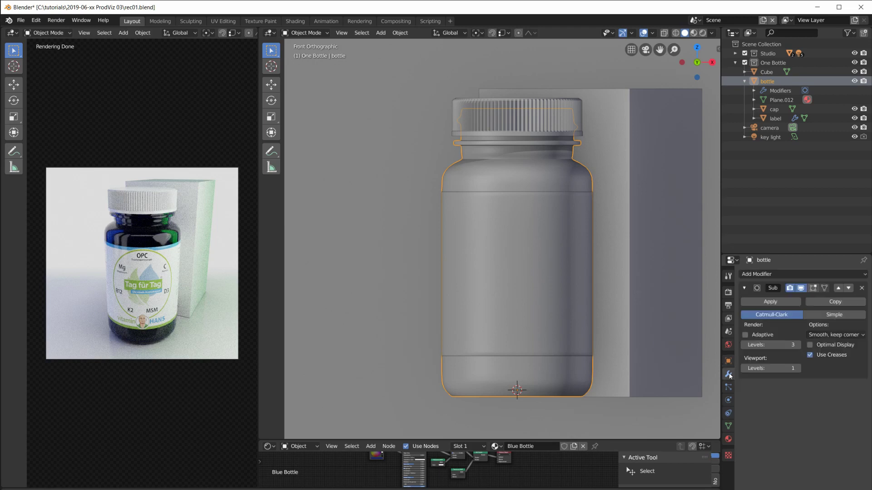
pyautogui.click(772, 273)
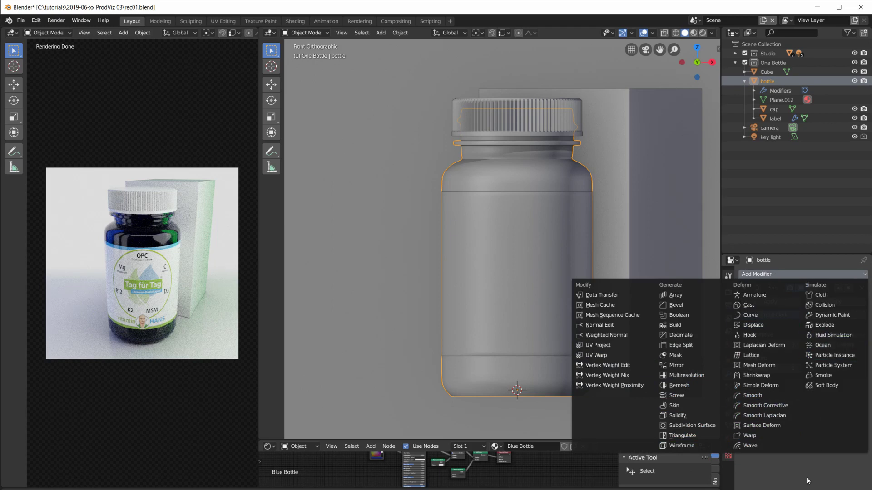
pyautogui.click(692, 425)
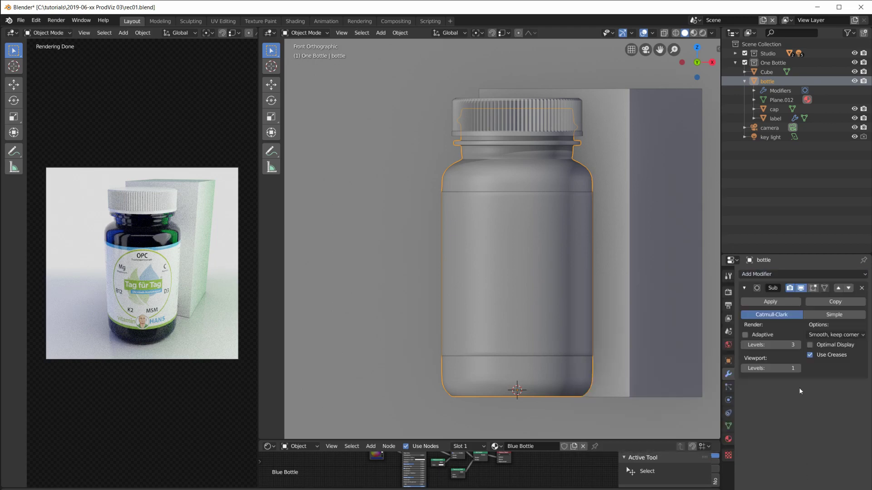
# Return to the bottle's object properties and set its delta location X to -0.16 m
pyautogui.click(728, 361)
pyautogui.scroll(-3, 786, 427)
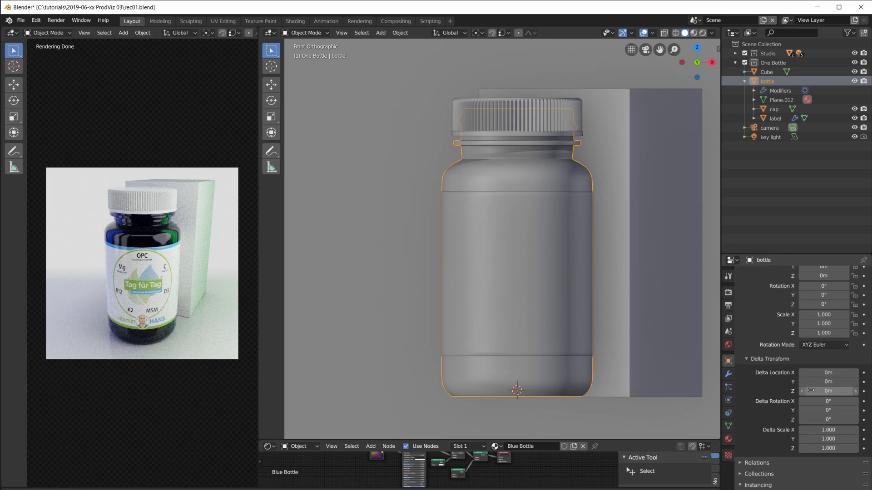
pyautogui.moveTo(828, 372); pyautogui.dragTo(802, 372)
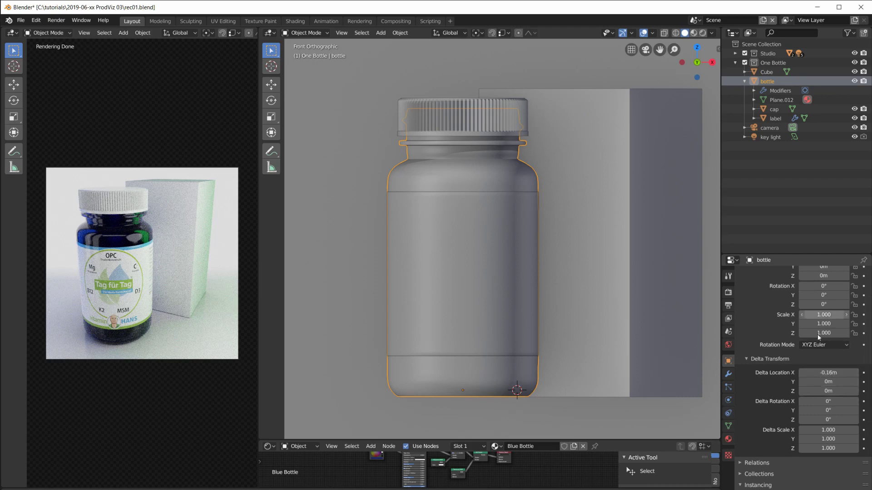
# Reset the bottle's delta location X to 0 m
pyautogui.scroll(3, 830, 454)
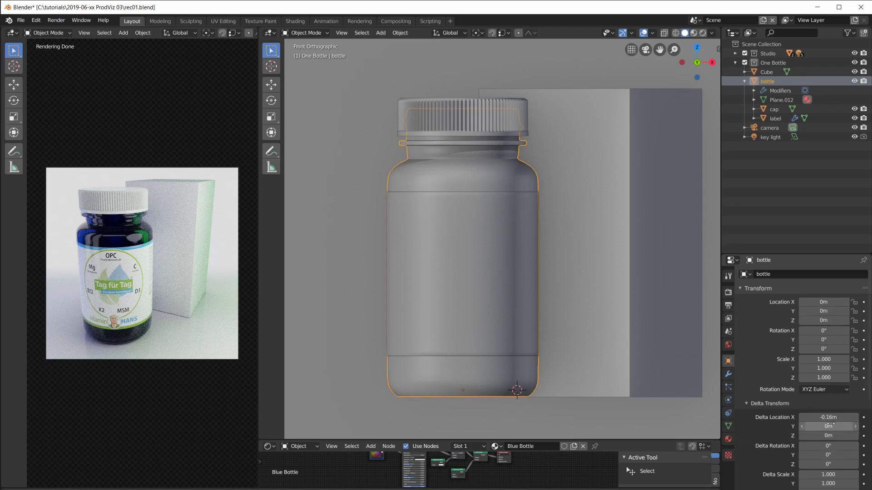
pyautogui.scroll(-2, 808, 409)
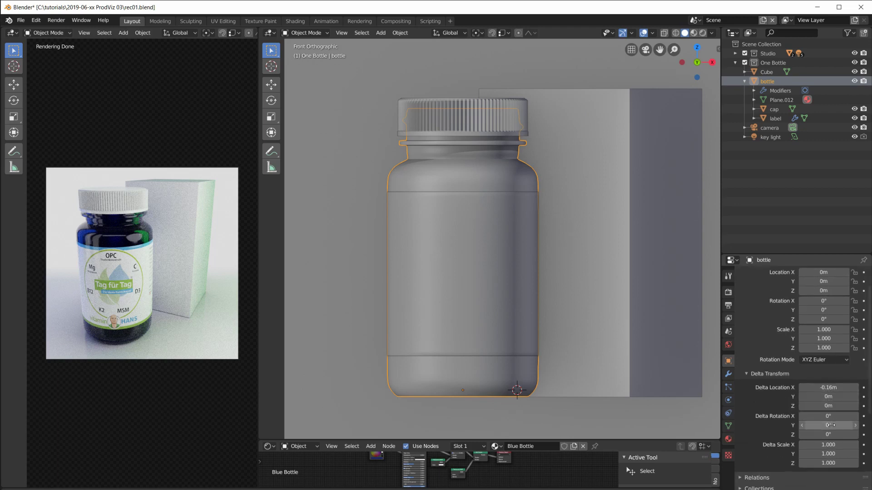
pyautogui.click(828, 388)
pyautogui.write('0')
pyautogui.press('Return')
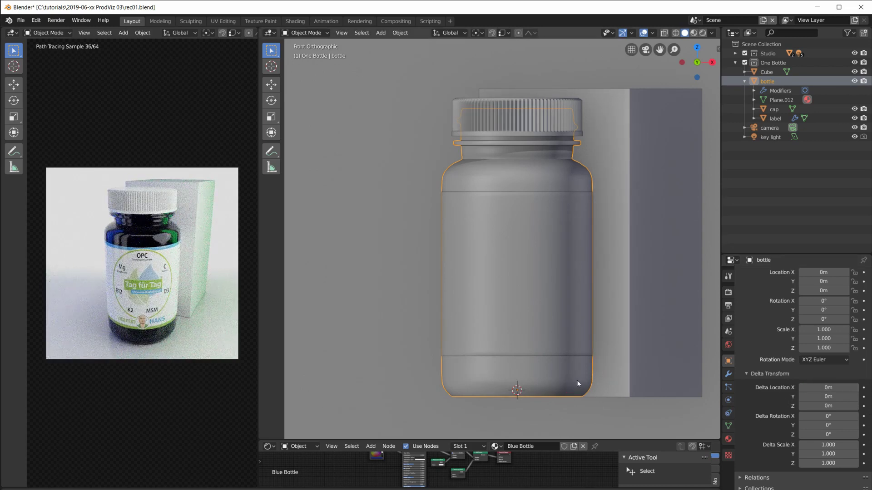
# Add an empty at the 3D cursor at the bottle's base and make it the selected object
pyautogui.scroll(-10, 574, 381)
pyautogui.scroll(5, 549, 339)
pyautogui.scroll(4, 548, 339)
pyautogui.keyDown('shift'); pyautogui.moveTo(604, 353); pyautogui.dragTo(552, 240, button='middle'); pyautogui.keyUp('shift')
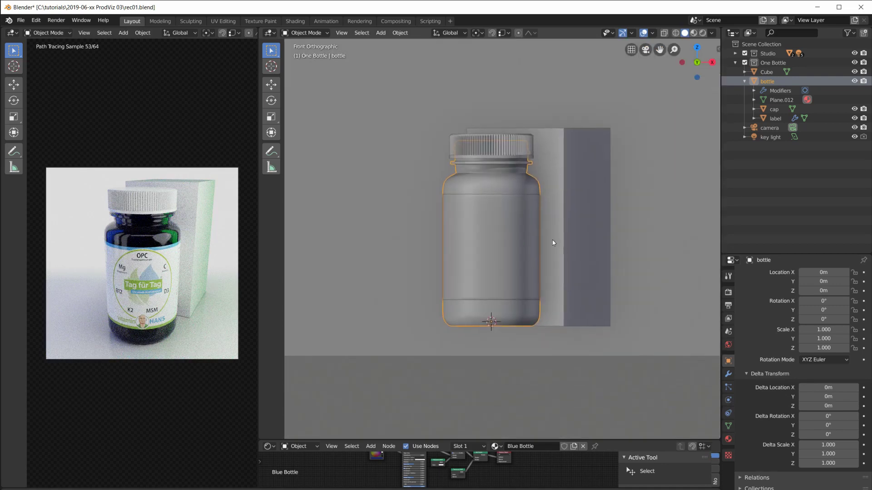
pyautogui.hotkey('shift', 'a')
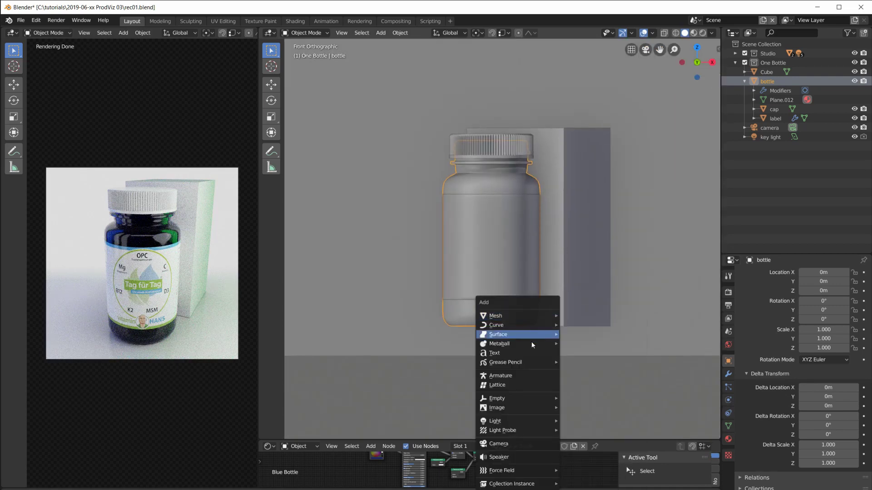
pyautogui.moveTo(516, 399)
pyautogui.click(599, 397)
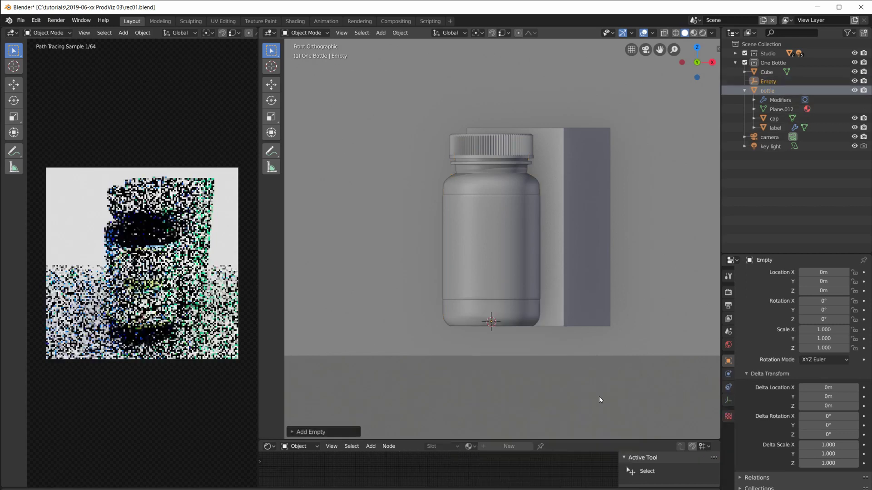
pyautogui.scroll(-4, 581, 262)
pyautogui.moveTo(582, 265); pyautogui.dragTo(552, 277, button='middle')
pyautogui.click(763, 83)
# Enable the Extras overlay in the viewport so that empties, lights and cameras are displayed
pyautogui.scroll(4, 558, 224)
pyautogui.moveTo(559, 244); pyautogui.dragTo(550, 254, button='middle')
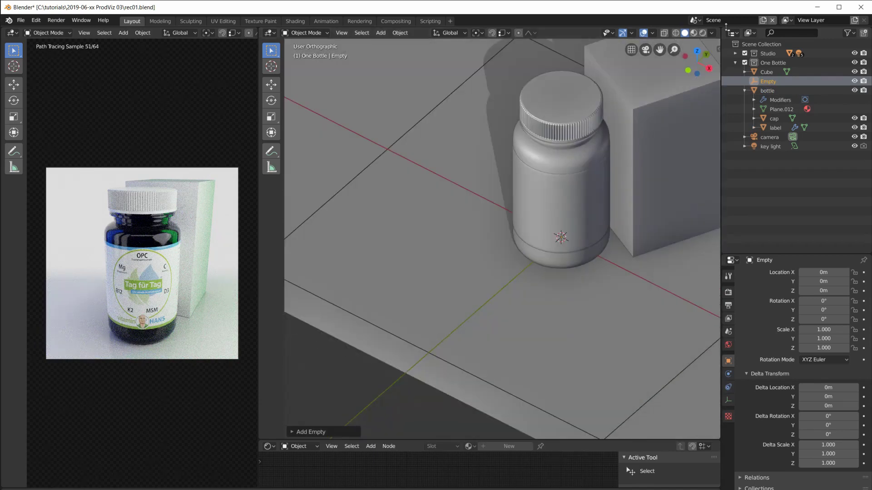
pyautogui.click(652, 33)
pyautogui.click(595, 133)
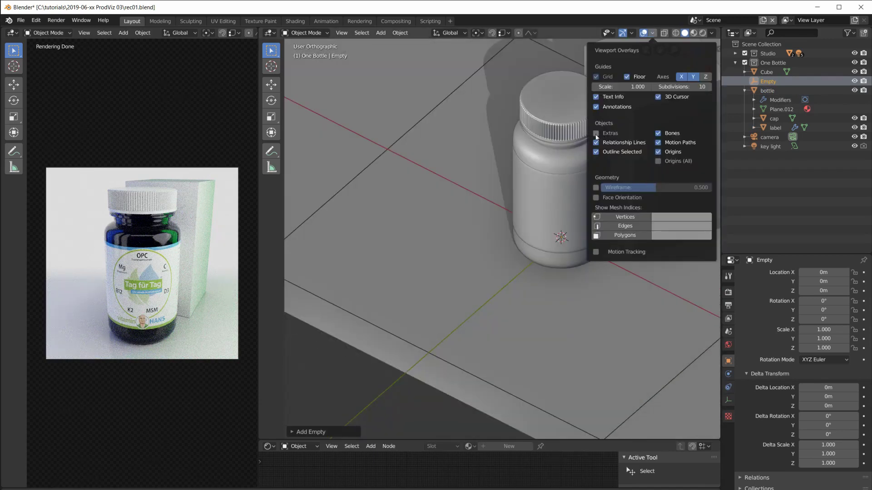
pyautogui.moveTo(617, 303); pyautogui.dragTo(624, 278, button='middle')
pyautogui.scroll(-4, 623, 279)
pyautogui.scroll(-1, 590, 290)
pyautogui.scroll(1, 573, 293)
pyautogui.moveTo(573, 294); pyautogui.dragTo(605, 285, button='middle')
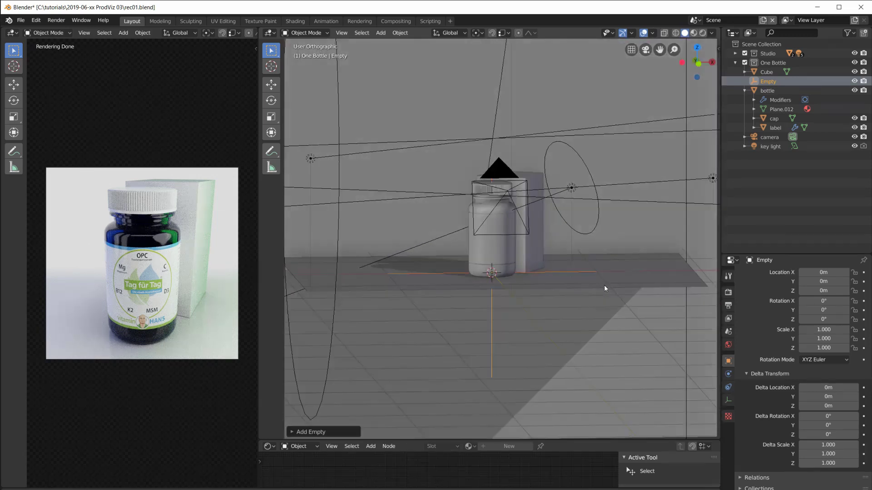
pyautogui.scroll(3, 518, 331)
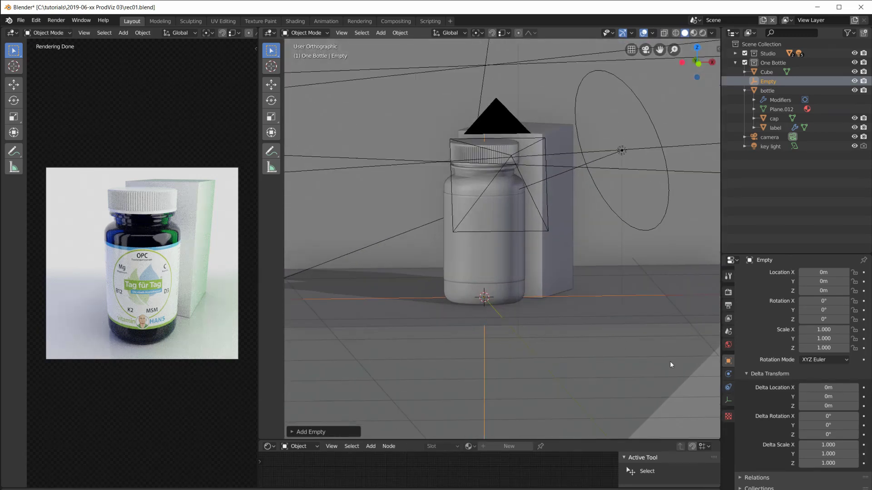
pyautogui.scroll(2, 696, 387)
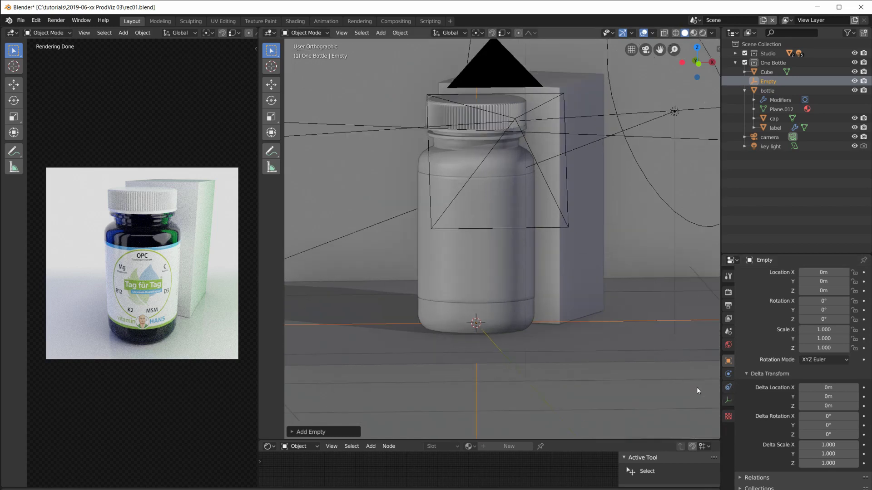
pyautogui.scroll(-1, 696, 387)
# Add a Copy Transforms constraint to the empty and try to set Empty as its target
pyautogui.click(729, 387)
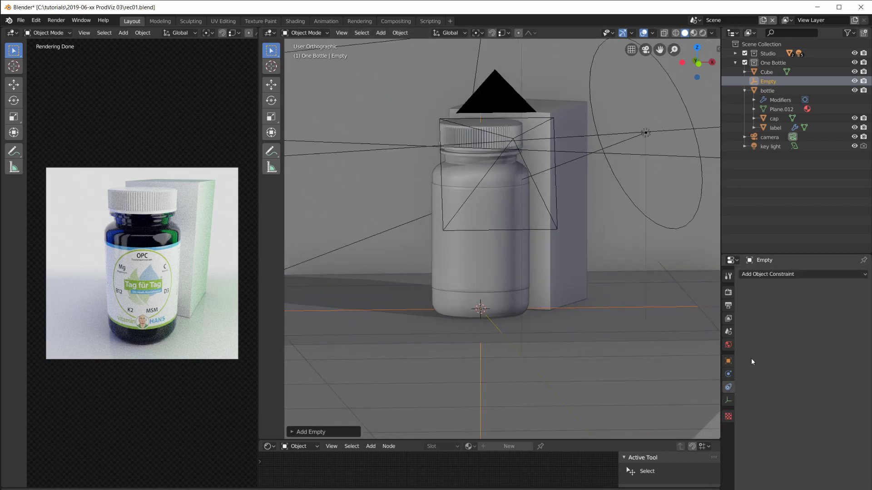
pyautogui.click(781, 275)
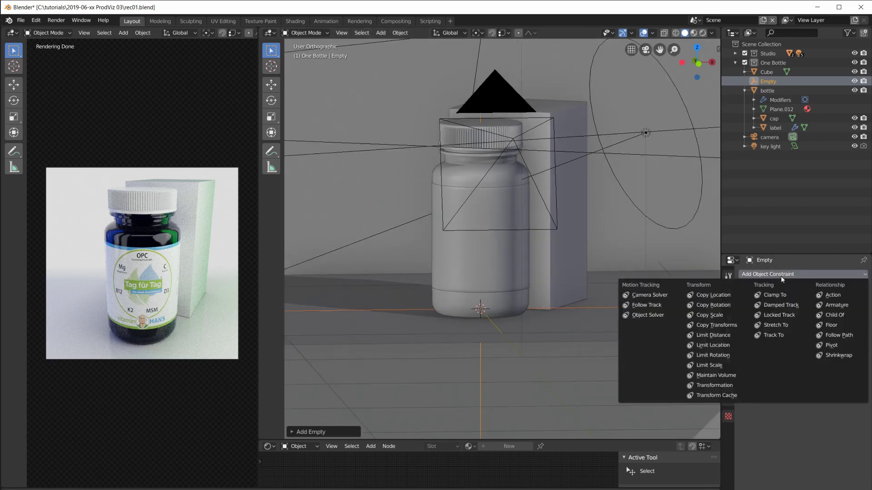
pyautogui.click(713, 326)
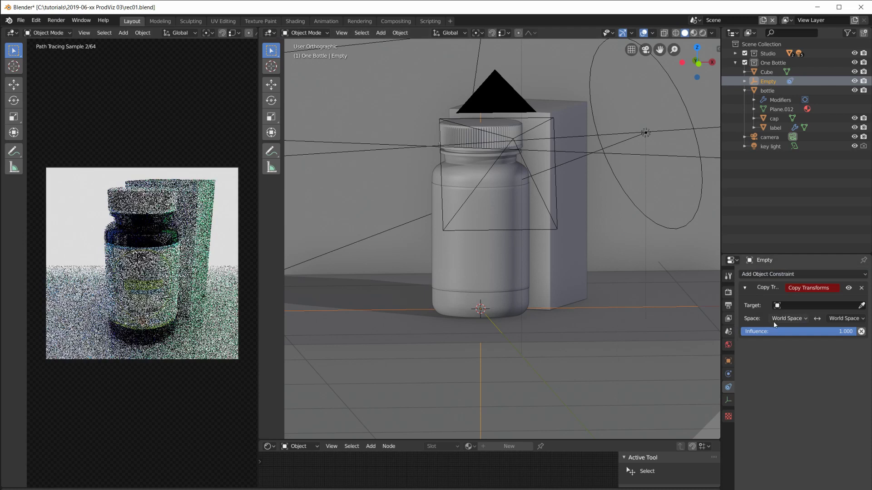
pyautogui.click(794, 306)
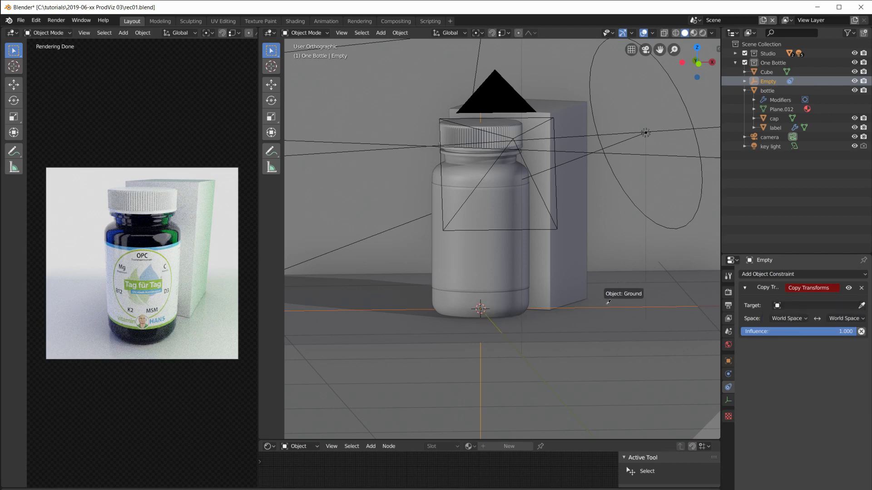
pyautogui.press('Escape')
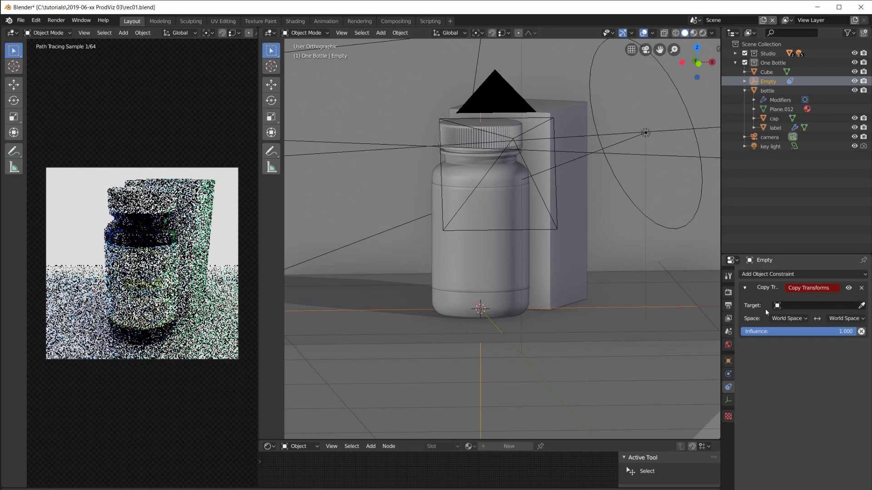
pyautogui.click(804, 307)
pyautogui.write('e')
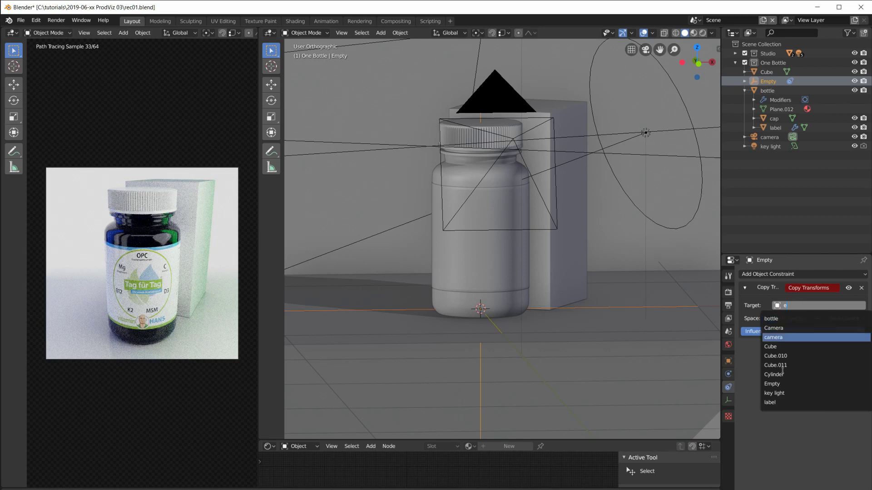
pyautogui.click(771, 384)
# Rename the empty as "bottle left in front of box"
pyautogui.doubleClick(770, 83)
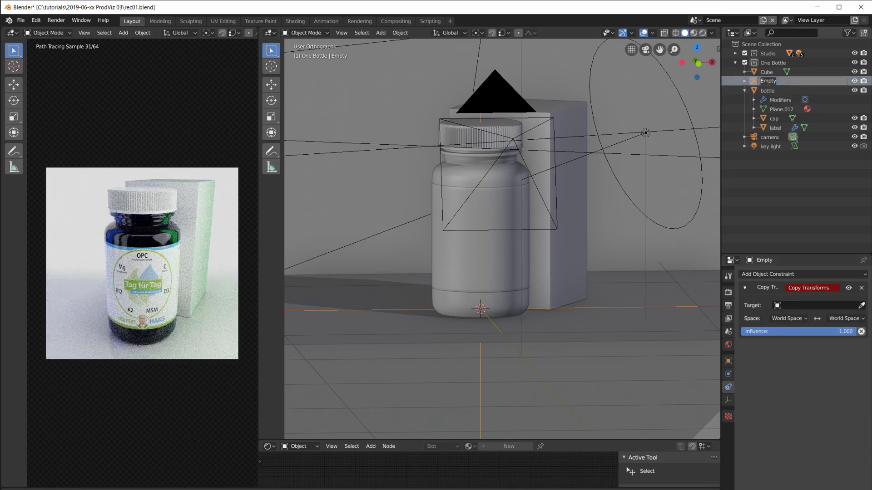
pyautogui.write('bottle left in front o')
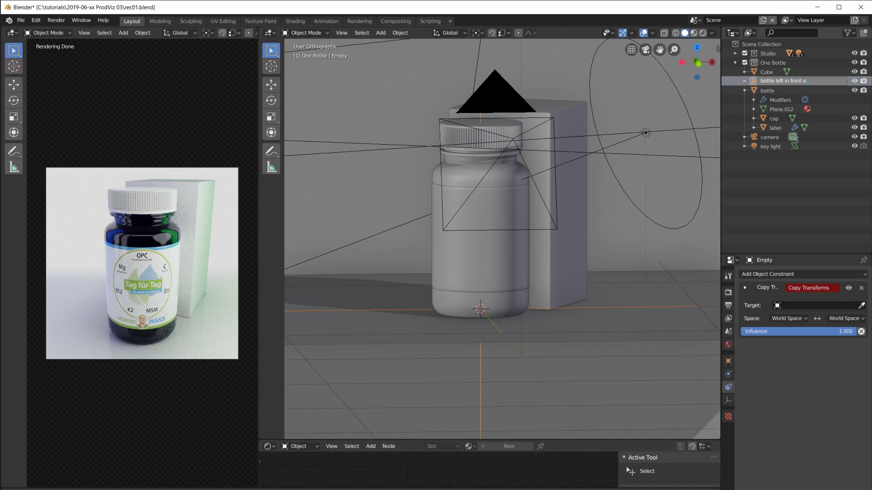
pyautogui.write('f box')
pyautogui.press('Return')
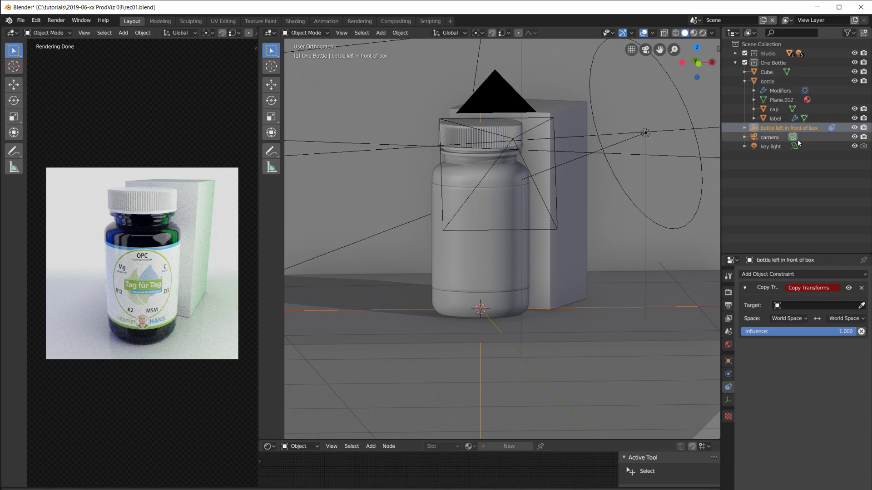
# Remove the Copy Transforms constraint from the renamed empty
pyautogui.click(782, 315)
pyautogui.click(786, 355)
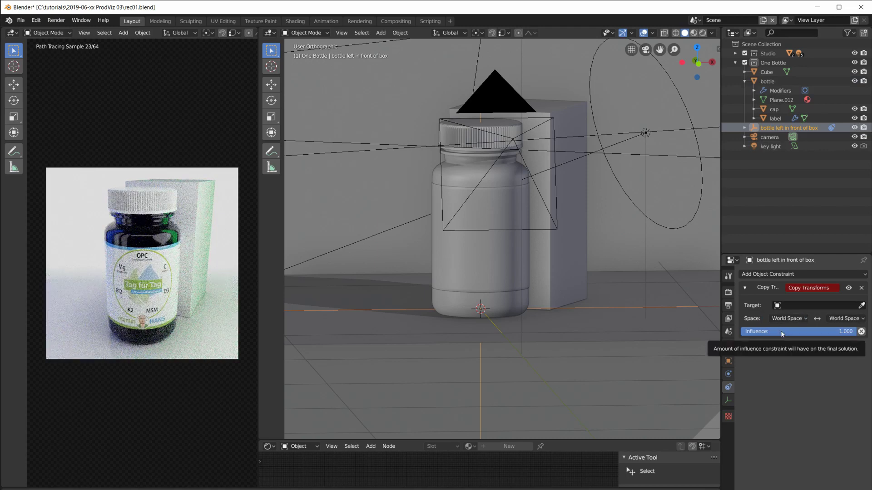
pyautogui.click(861, 289)
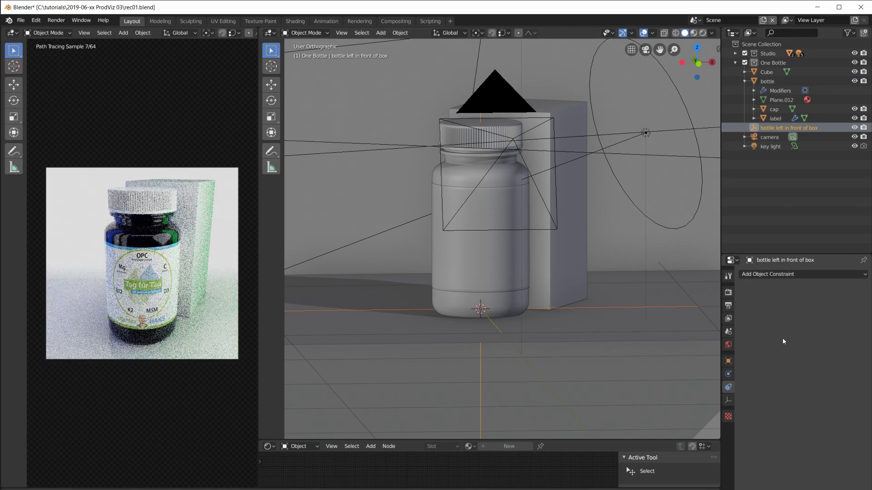
# Add a Copy Transforms constraint to the bottle with the empty "bottle left in front of box" as its target
pyautogui.click(493, 185)
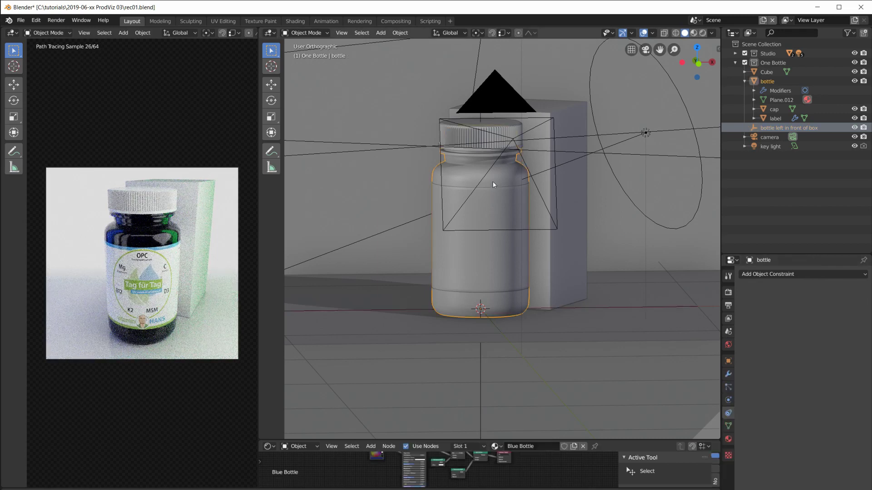
pyautogui.click(773, 275)
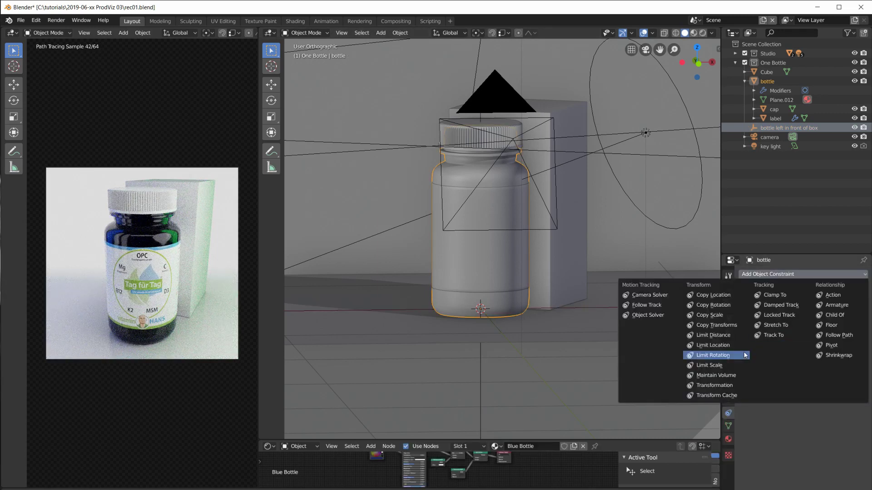
pyautogui.click(717, 325)
pyautogui.click(808, 305)
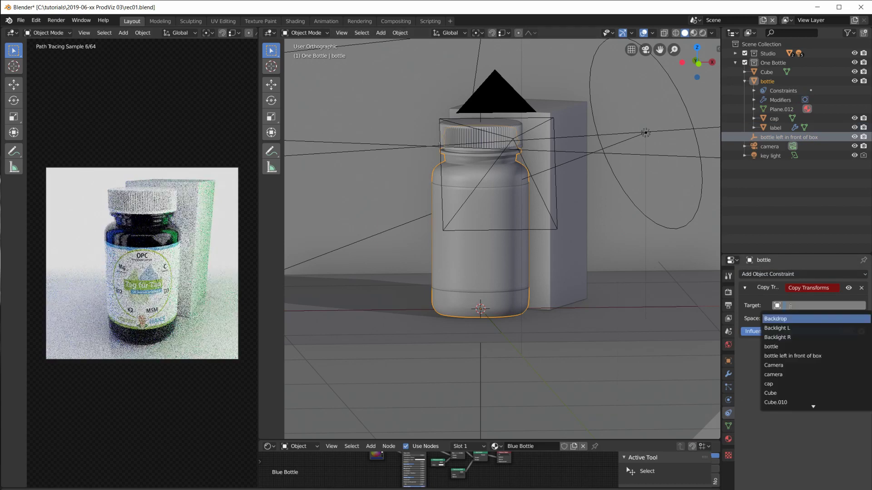
pyautogui.click(786, 355)
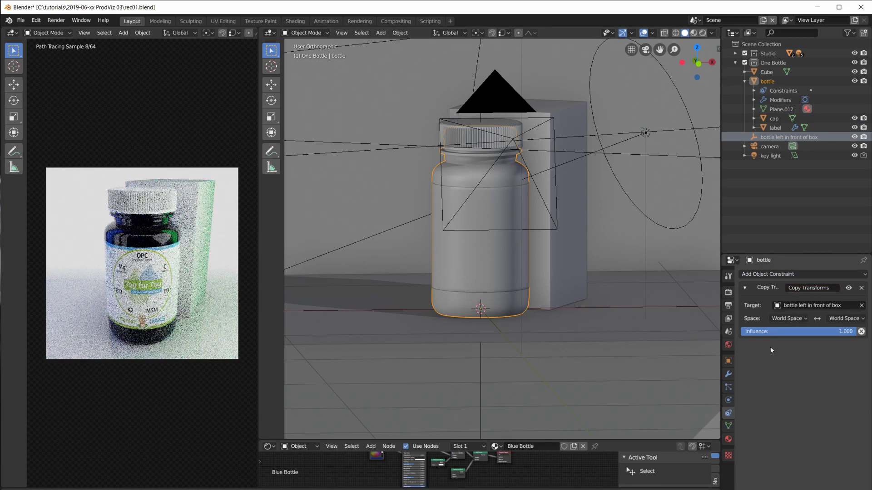
# Move the empty "bottle left in front of box" about -0.16 m along the global X axis
pyautogui.click(771, 138)
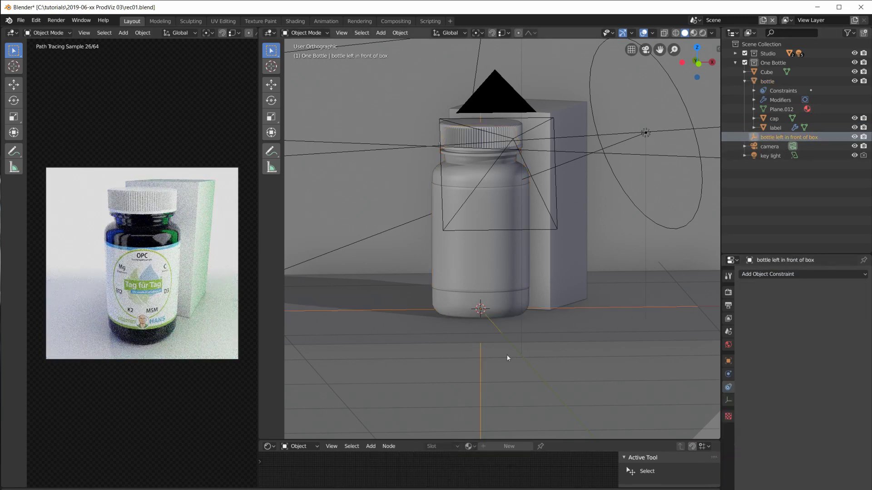
pyautogui.press('g')
pyautogui.press('x')
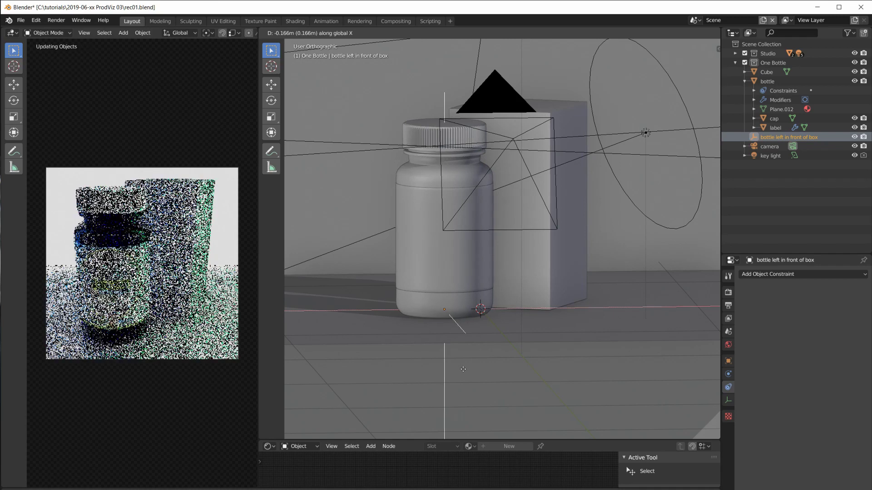
pyautogui.click(467, 380)
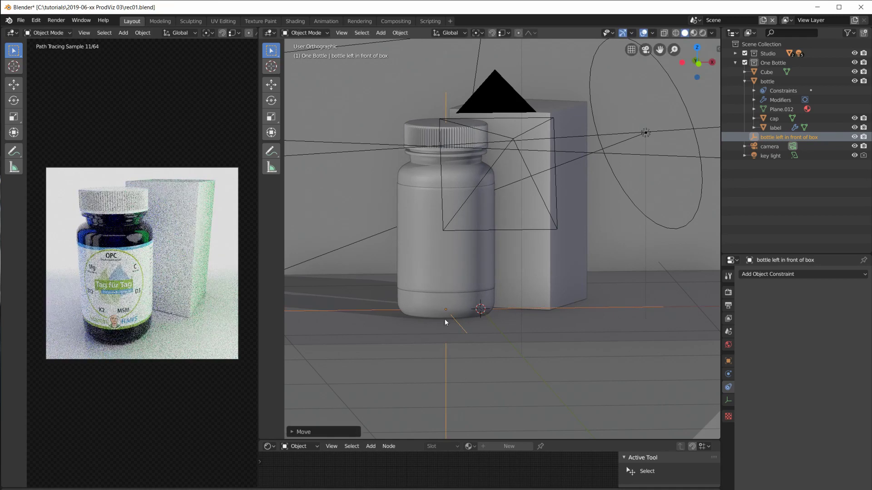
# Collapse the bottle's Copy Transforms constraint, rename it as "bottle left in front of box", and widen the properties area to show the full name
pyautogui.click(773, 80)
pyautogui.click(779, 127)
pyautogui.click(767, 82)
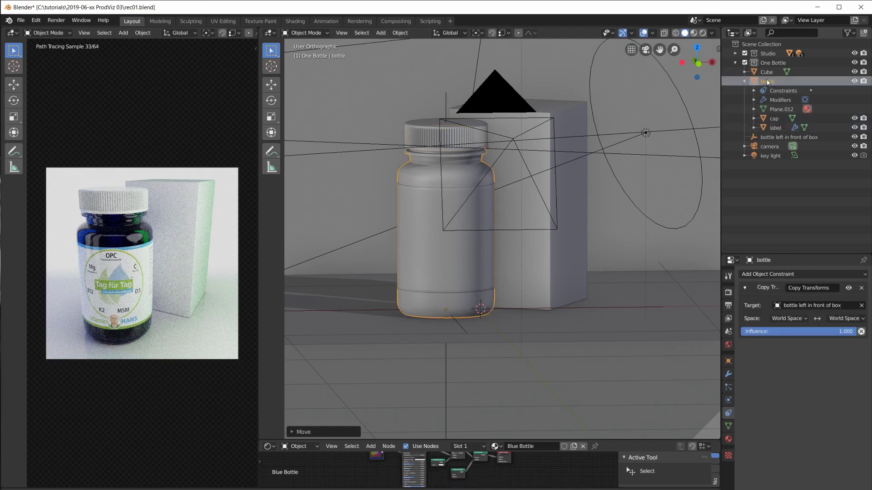
pyautogui.click(427, 129)
pyautogui.click(426, 194)
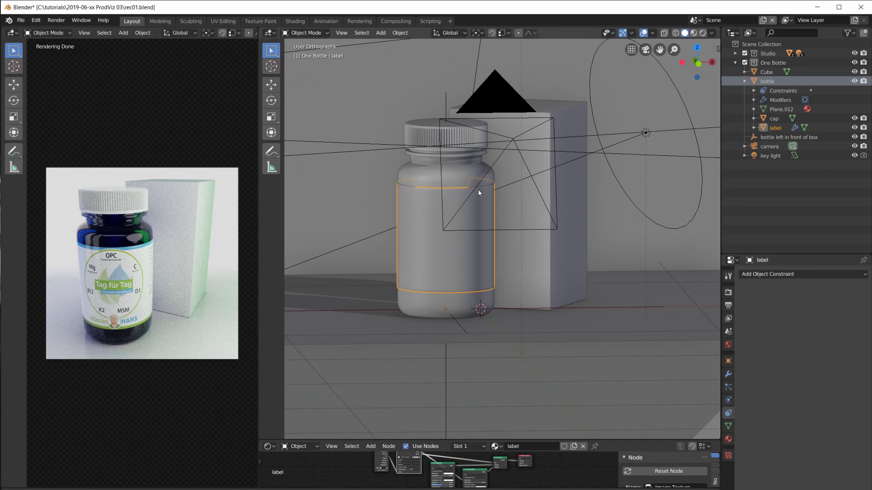
pyautogui.click(431, 182)
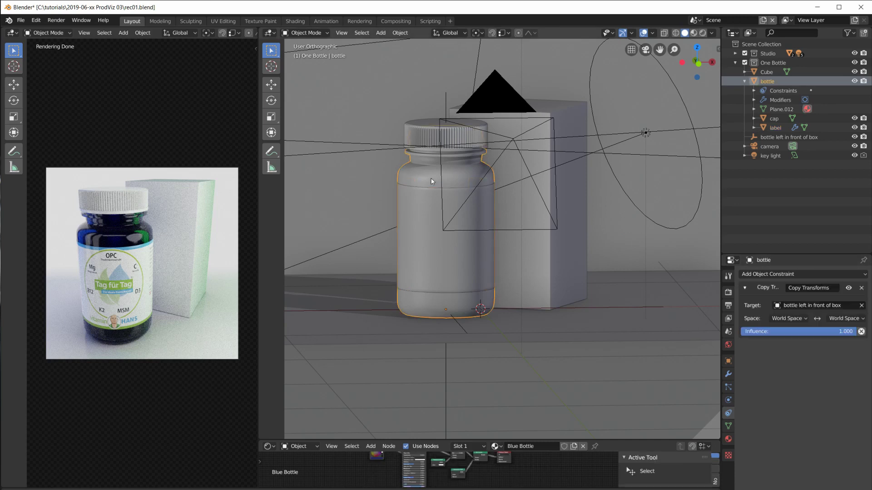
pyautogui.click(744, 288)
pyautogui.click(802, 289)
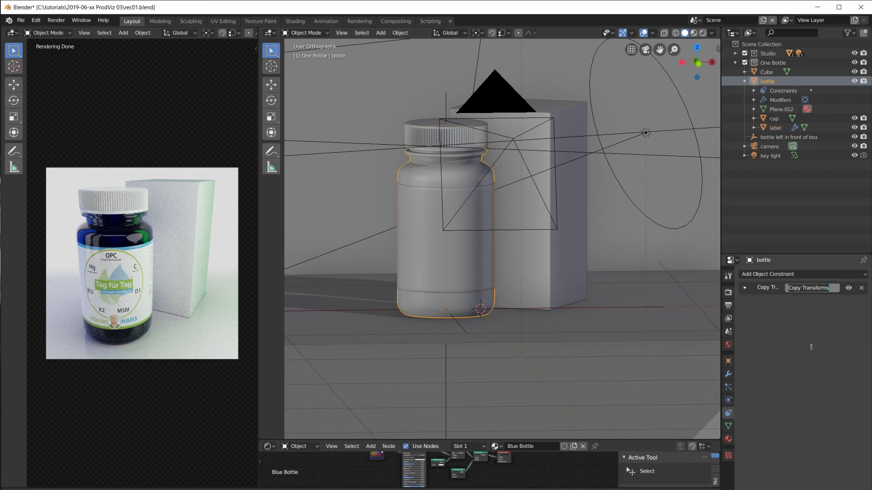
pyautogui.write('bott')
pyautogui.write('le left in front of box')
pyautogui.press('Return')
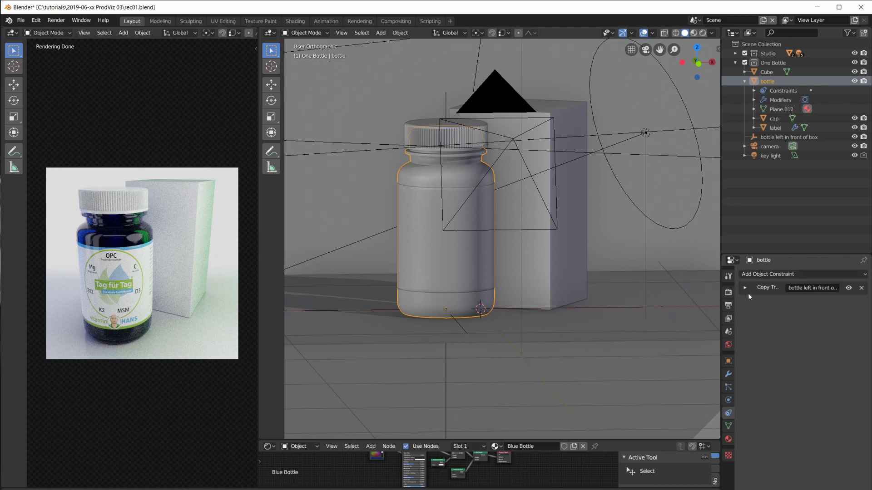
pyautogui.moveTo(721, 304); pyautogui.dragTo(698, 302)
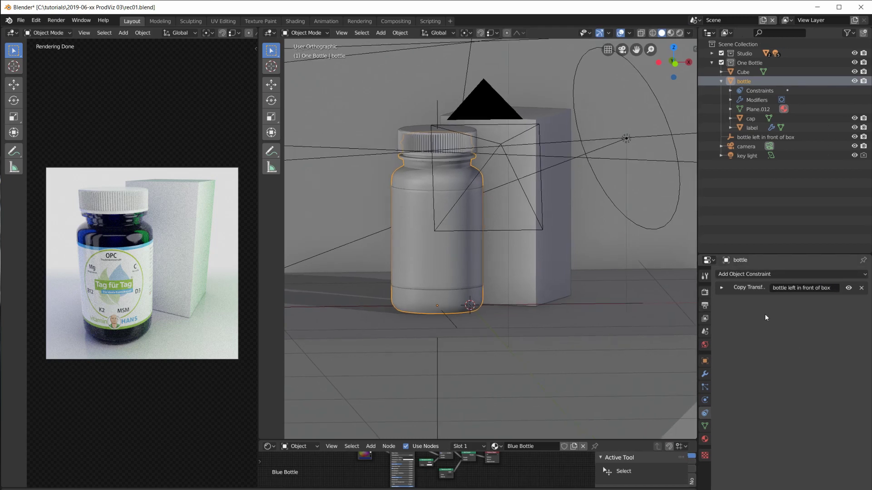
# Toggle the bottle's "bottle left in front of box" constraint off and on to compare the two positions, leaving it enabled
pyautogui.click(848, 289)
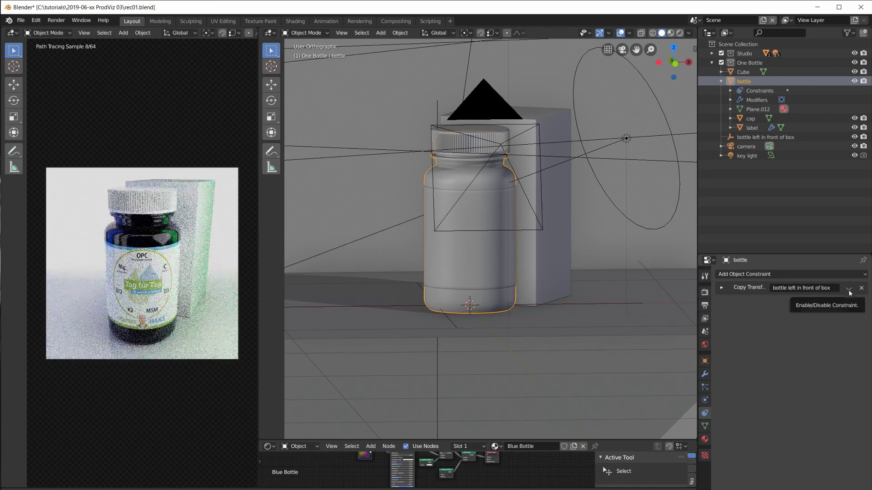
pyautogui.click(848, 289)
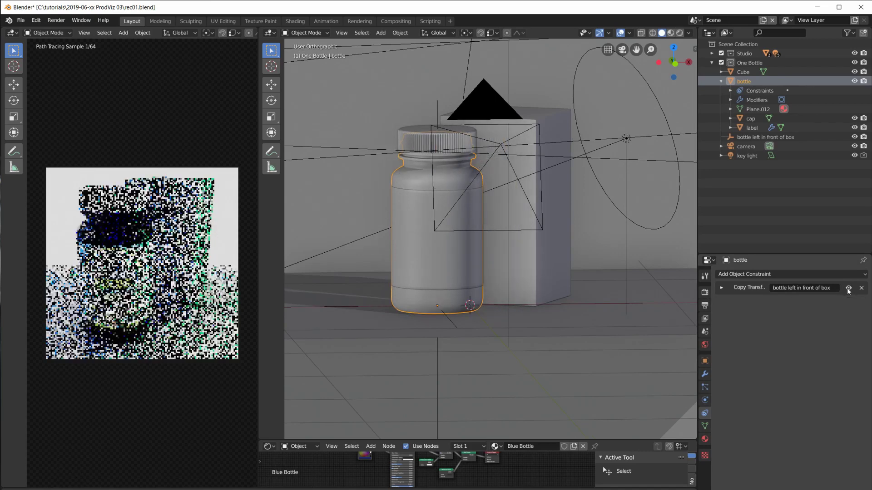
pyautogui.click(848, 289)
pyautogui.click(848, 288)
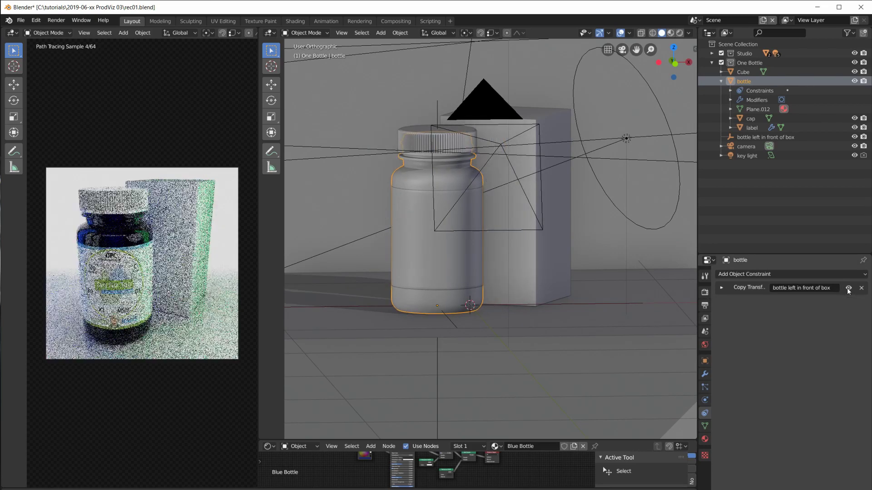
# Toggle the bottle's "bottle left in front of box" constraint to compare the placements, leaving it disabled
pyautogui.click(848, 288)
pyautogui.click(848, 288)
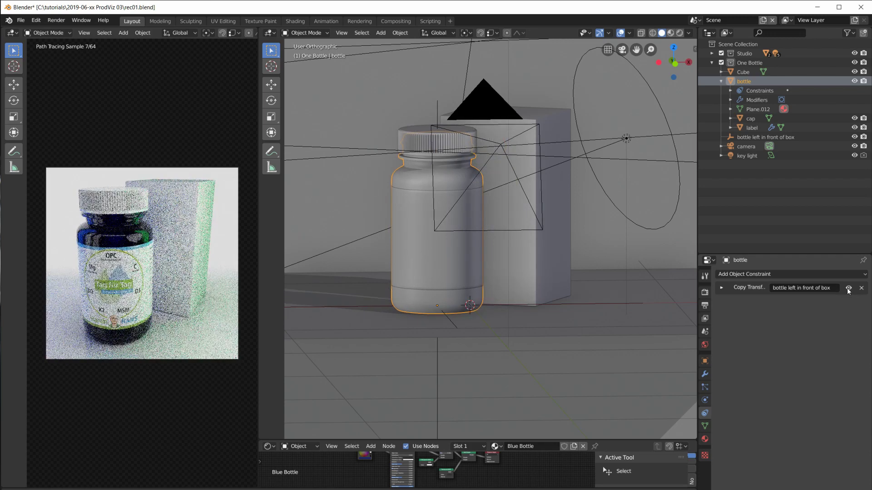
pyautogui.click(848, 288)
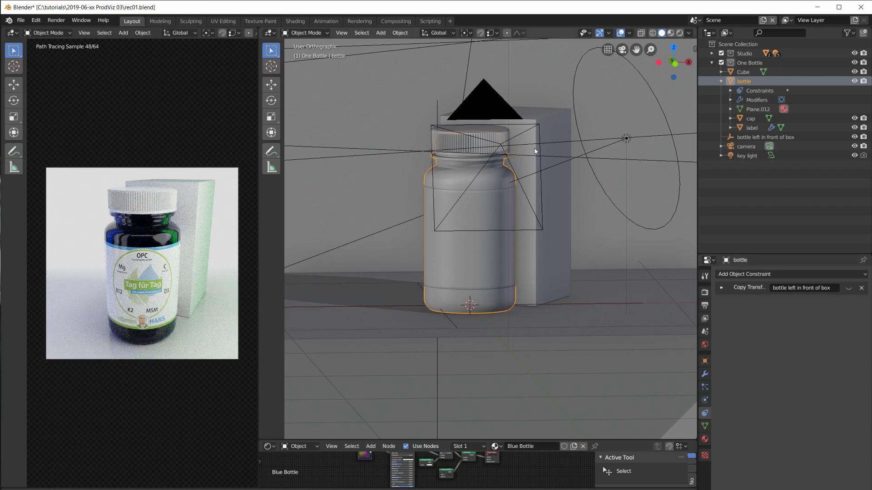
# Duplicate the box, move the copy about -0.39 m along the global X axis, and hide the original box in the viewport
pyautogui.click(544, 119)
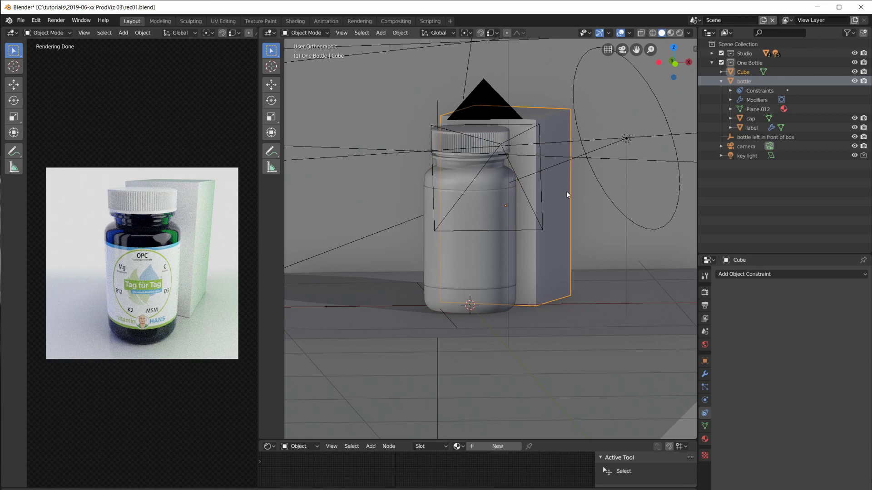
pyautogui.hotkey('shift', 'd')
pyautogui.press('x')
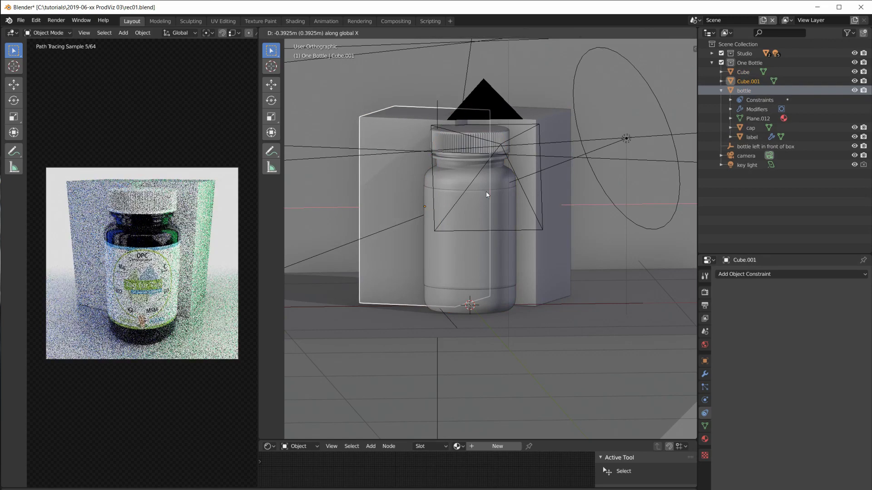
pyautogui.click(486, 195)
pyautogui.click(542, 122)
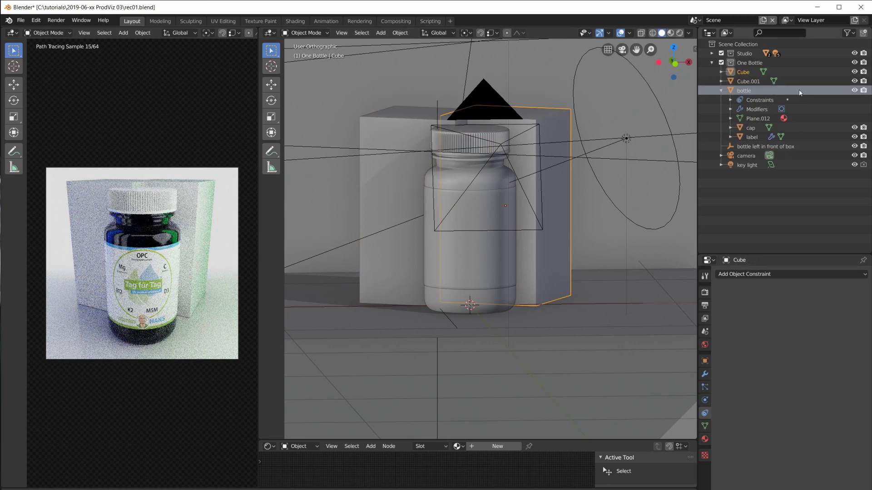
pyautogui.click(854, 72)
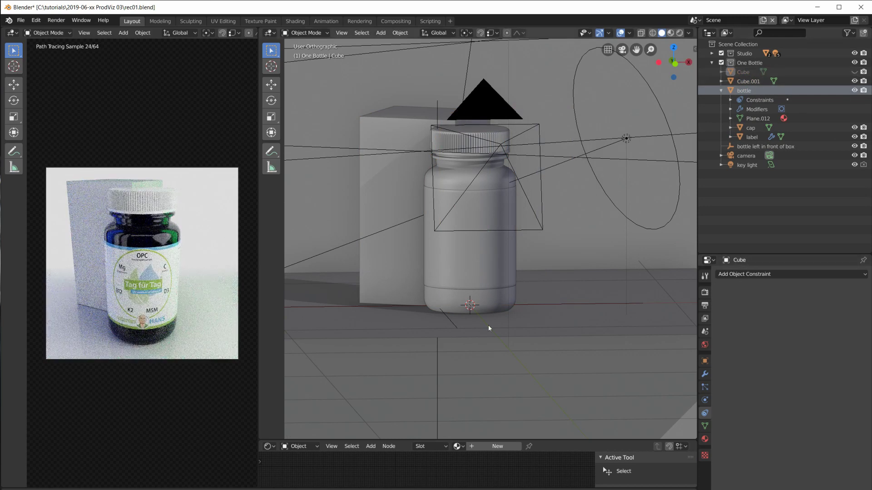
# Add a Plain Axes empty at the 3D cursor beneath the bottle
pyautogui.scroll(1, 489, 325)
pyautogui.hotkey('shift', 'a')
pyautogui.moveTo(488, 325)
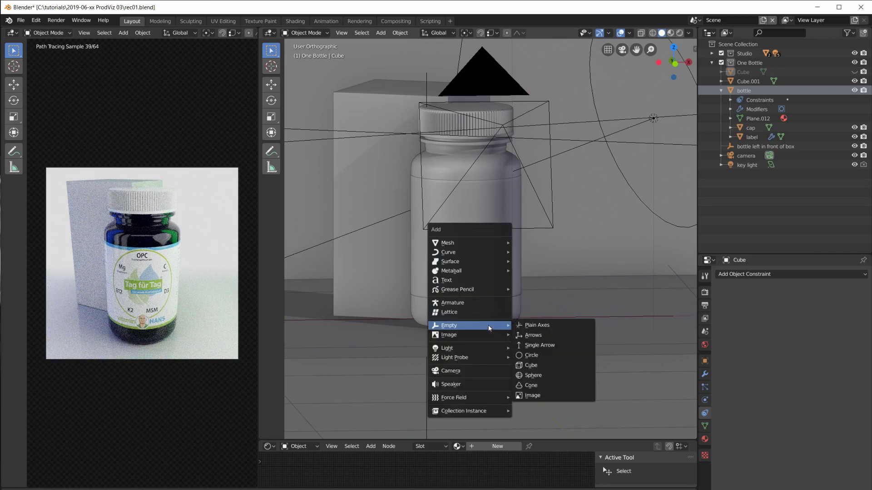
pyautogui.click(520, 325)
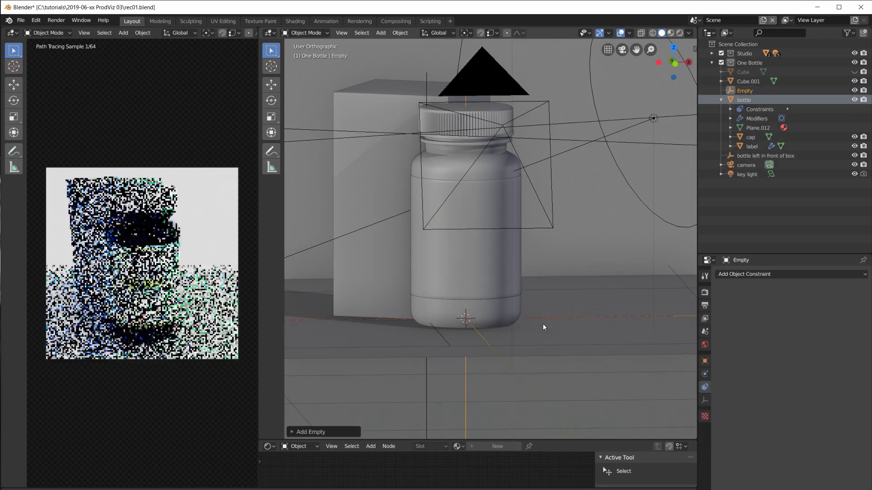
# Add a second Copy Transforms constraint to the bottle, leaving its target unset
pyautogui.click(483, 175)
pyautogui.click(792, 274)
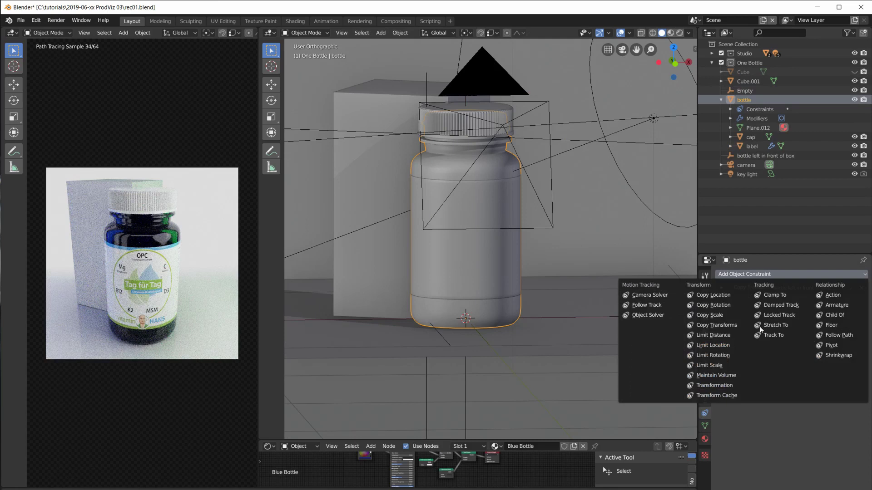
pyautogui.click(715, 326)
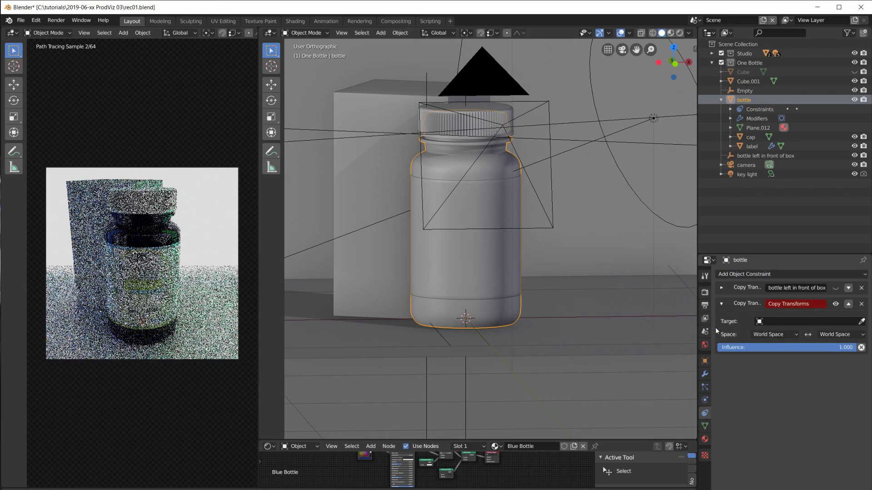
pyautogui.click(782, 321)
pyautogui.press('Escape')
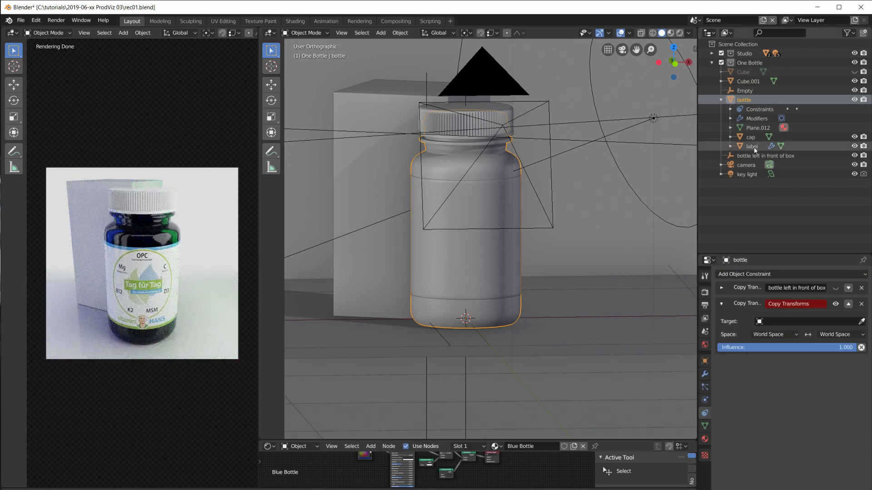
# Rename the new empty as "bottle right in front of box", reusing the name of the existing bottle empty
pyautogui.doubleClick(749, 156)
pyautogui.doubleClick(747, 90)
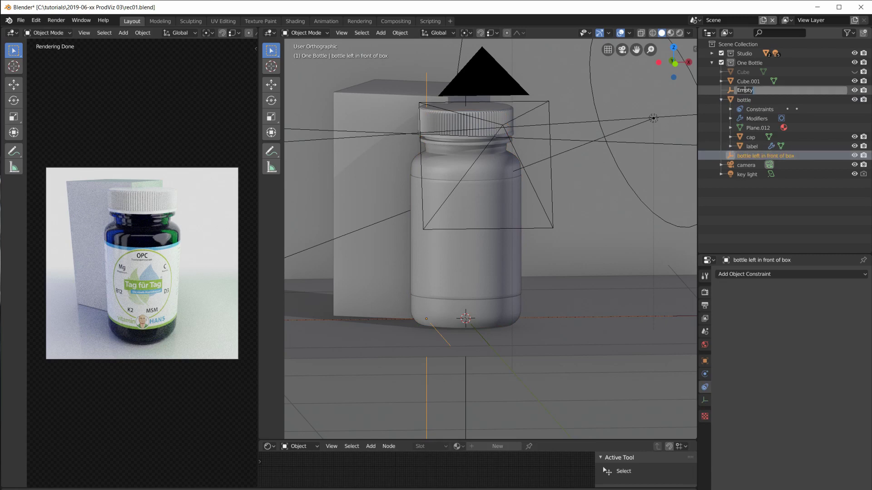
pyautogui.hotkey('ctrl', 'v')
pyautogui.hotkey('ctrl', 'shift', 'Right')
pyautogui.write('right')
pyautogui.press('Return')
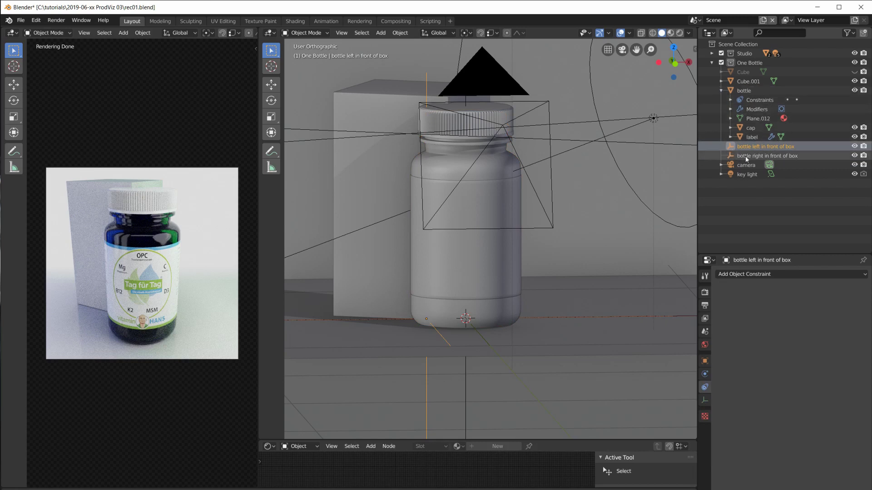
# Set the empty "bottle right in front of box" as the target of the bottle's second Copy Transforms constraint
pyautogui.click(438, 166)
pyautogui.click(785, 322)
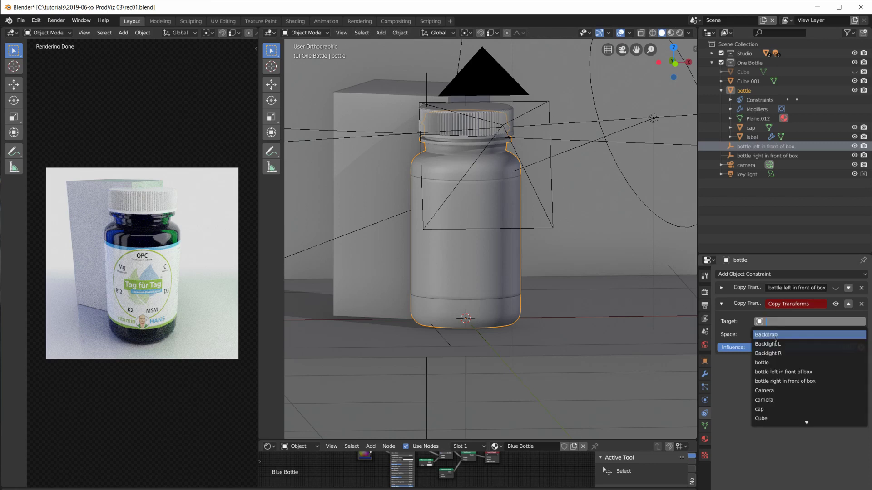
pyautogui.click(789, 382)
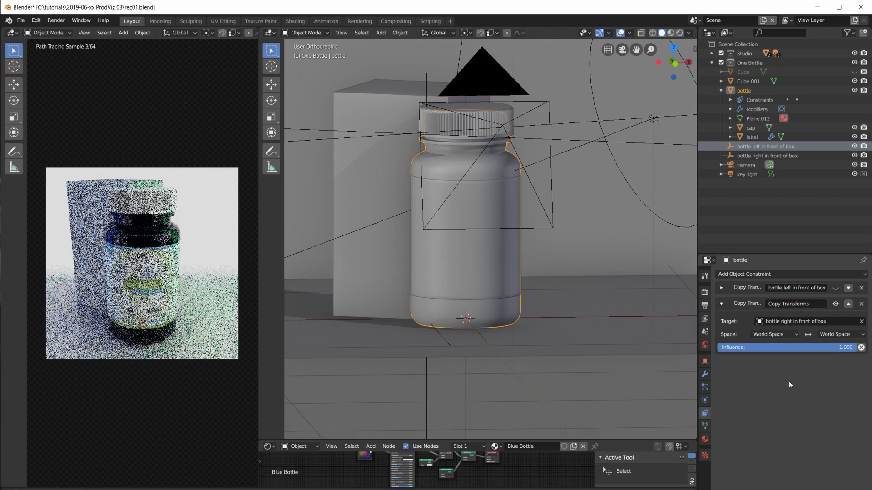
# Move the empty "bottle right in front of box" about 0.17 m along the global X axis
pyautogui.click(753, 156)
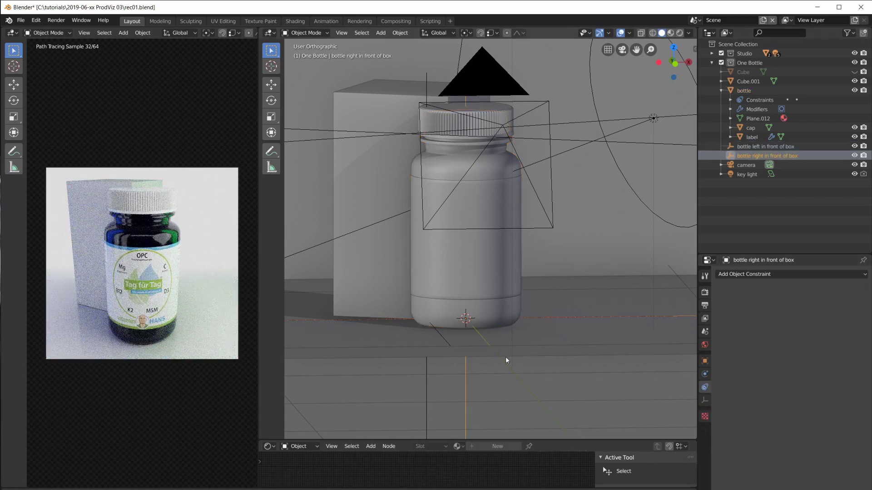
pyautogui.press('g')
pyautogui.press('x')
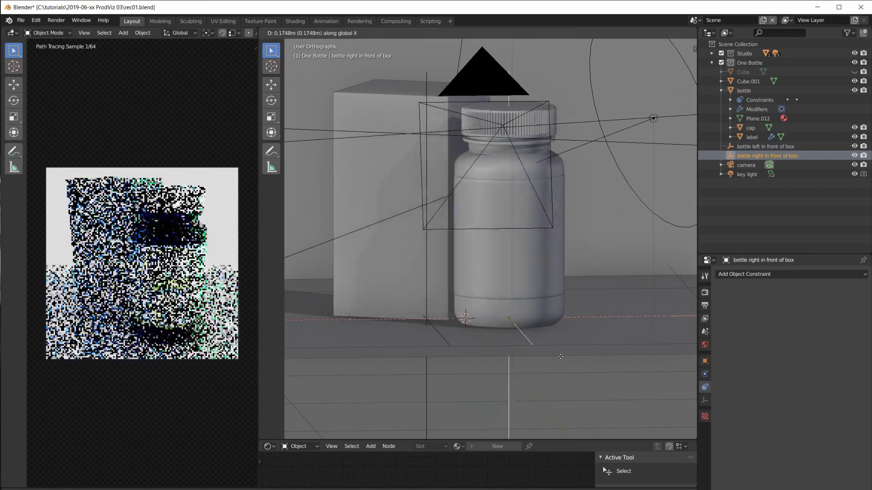
pyautogui.click(563, 357)
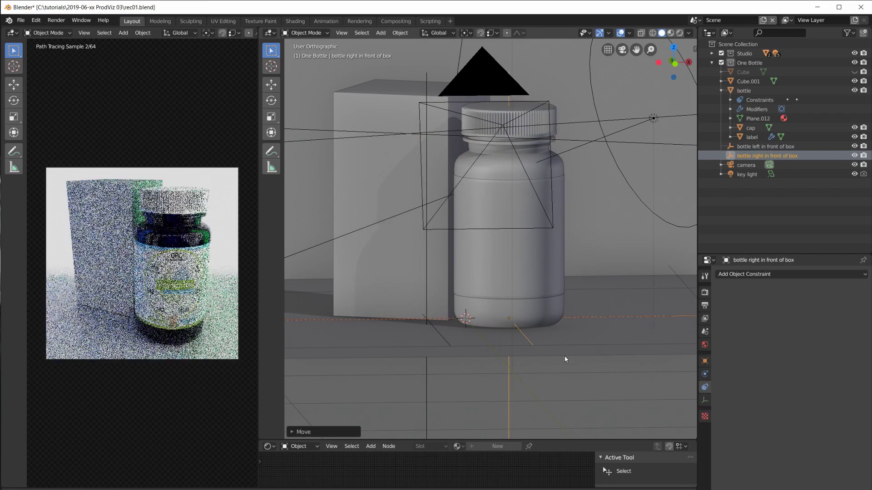
# Disable and collapse the bottle's second Copy Transforms constraint
pyautogui.click(516, 167)
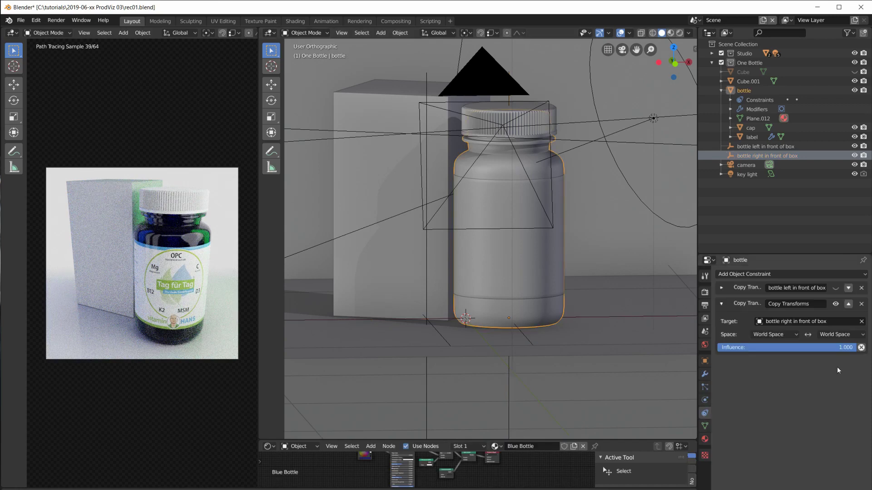
pyautogui.click(835, 304)
pyautogui.click(721, 304)
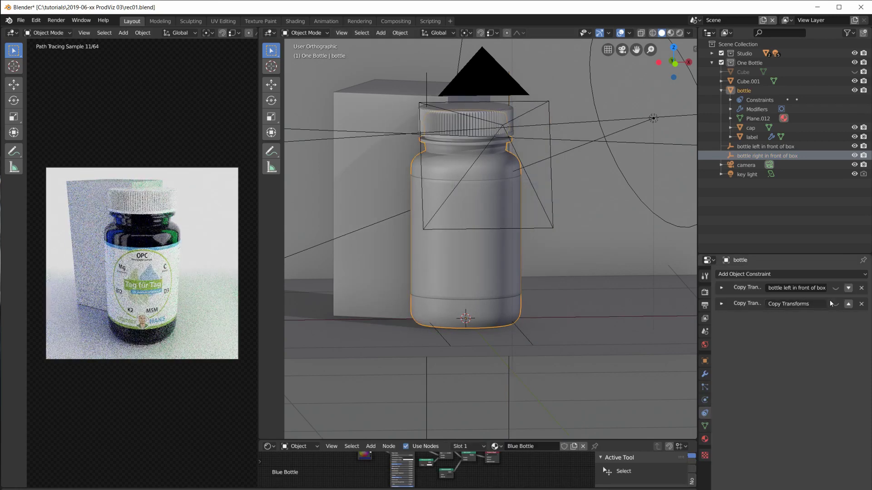
# Toggle the bottle's two Copy Transforms constraints in turn to compare the placements, leaving only the second one enabled
pyautogui.click(836, 289)
pyautogui.click(836, 288)
pyautogui.click(836, 304)
pyautogui.click(835, 304)
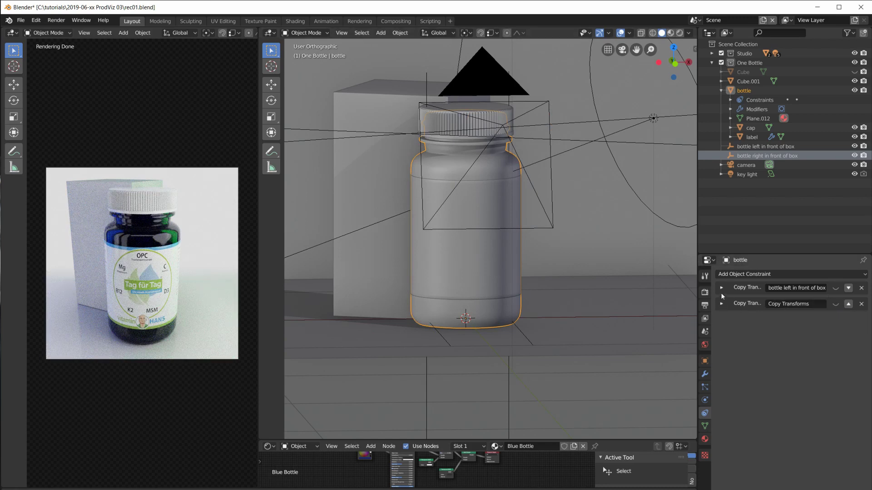
pyautogui.click(836, 288)
pyautogui.click(836, 288)
pyautogui.click(835, 304)
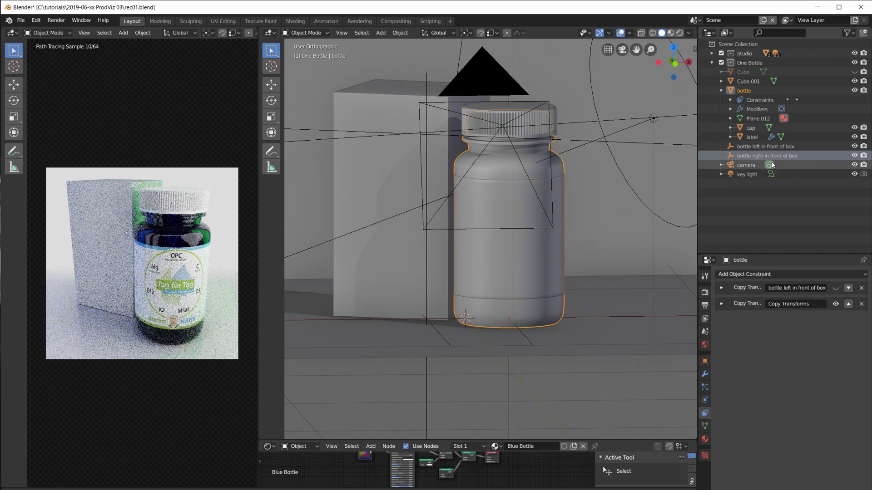
# Try scaling and rotating the empty "bottle right in front of box" to test how it drives the bottle, cancelling both transforms
pyautogui.click(509, 378)
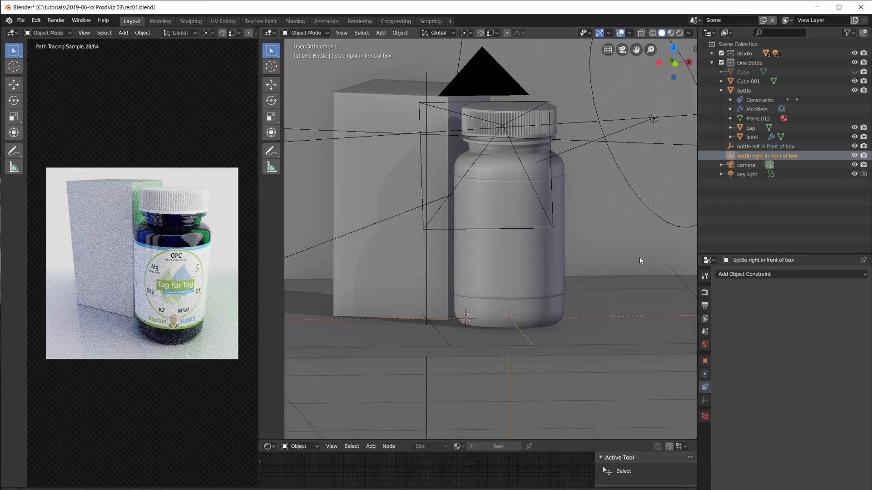
pyautogui.press('s')
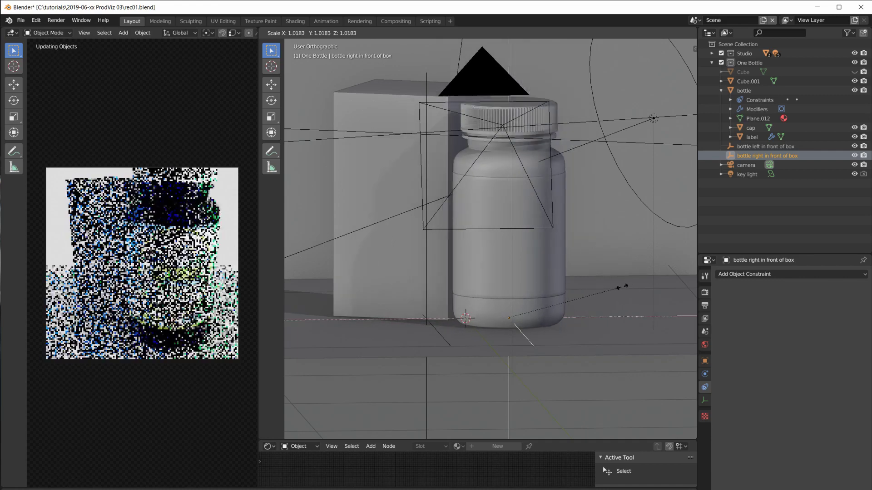
pyautogui.click(620, 292)
pyautogui.press('r')
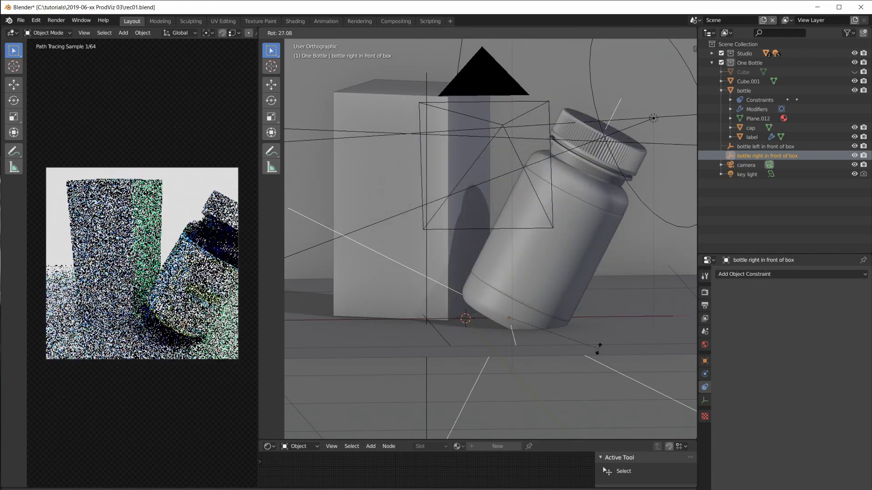
pyautogui.press('Escape')
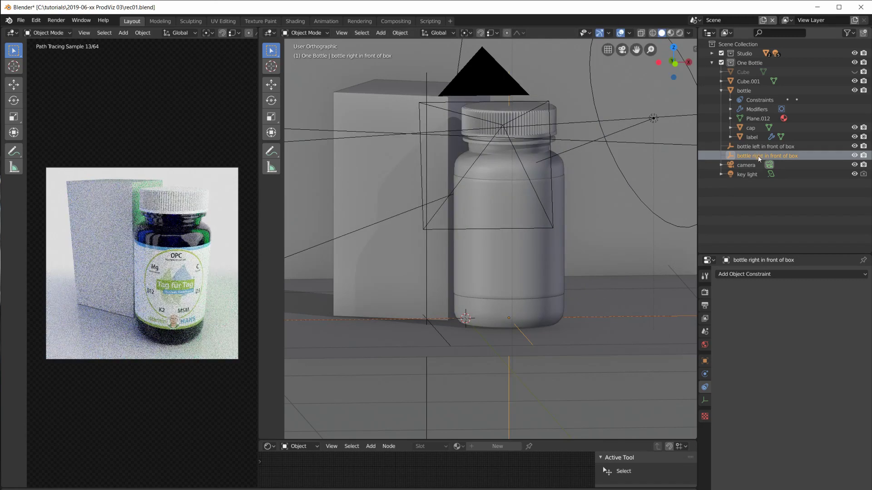
# Examine the target of the bottle's second Copy Transforms constraint and the bottle's child objects, cap and label
pyautogui.click(527, 165)
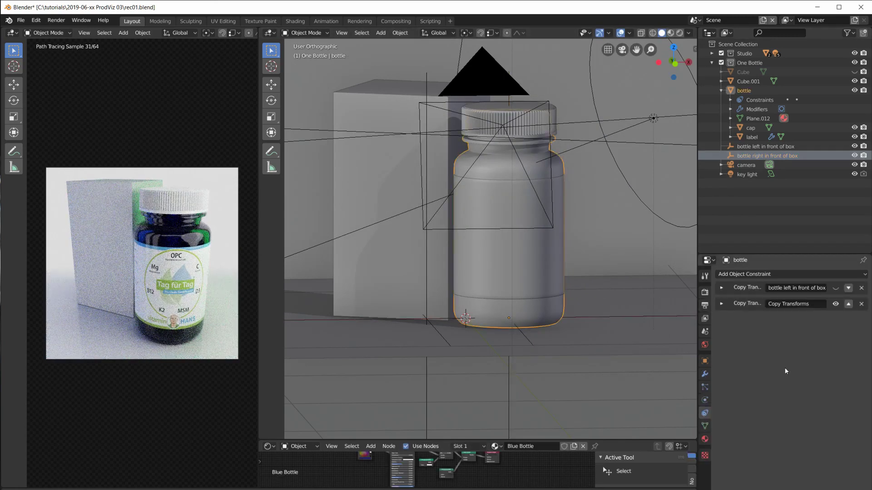
pyautogui.click(721, 303)
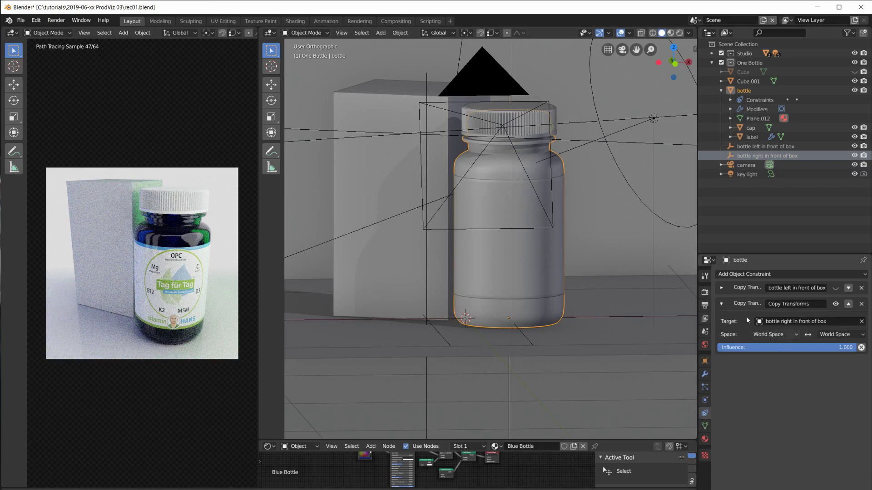
pyautogui.click(722, 304)
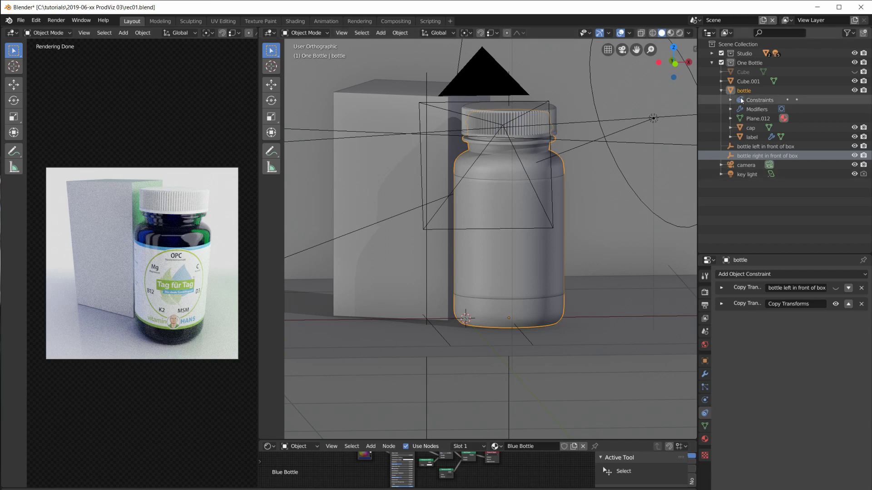
pyautogui.click(749, 129)
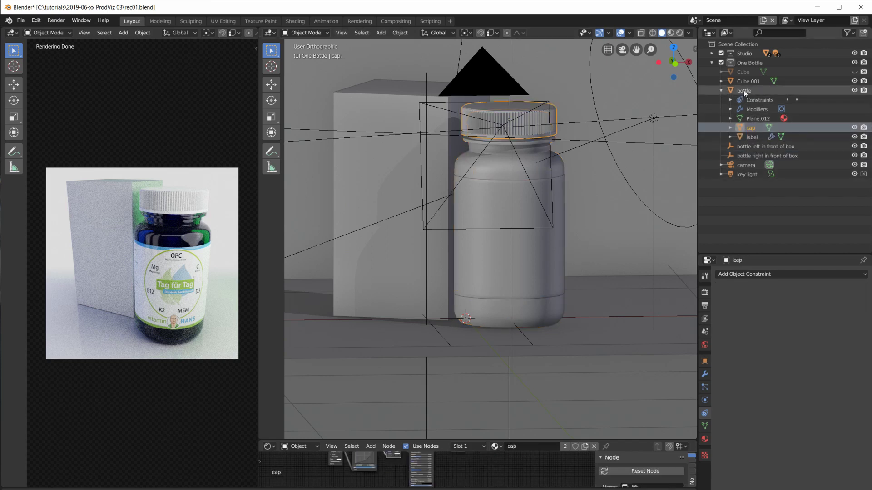
pyautogui.hotkey('ctrl', 'z')
pyautogui.click(751, 130)
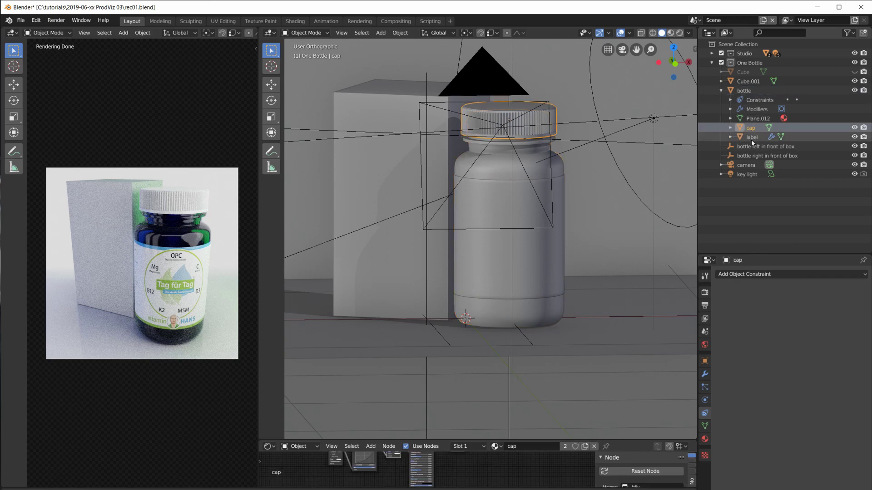
pyautogui.click(751, 138)
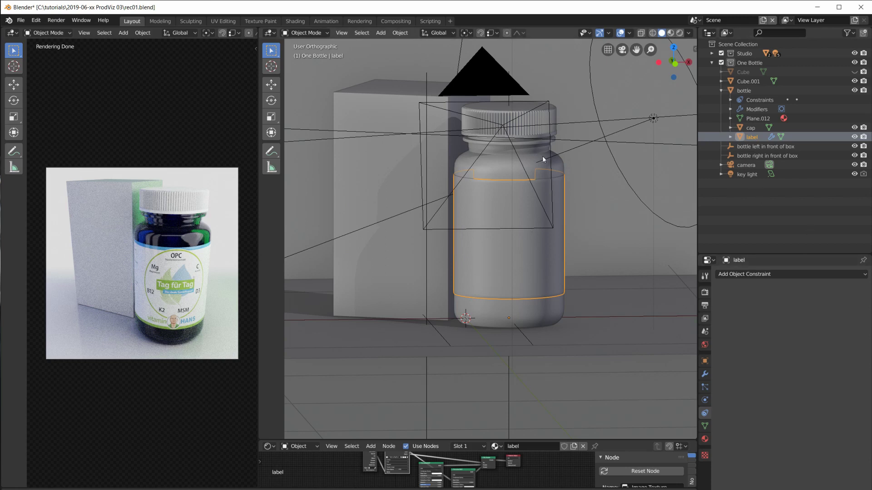
pyautogui.click(518, 164)
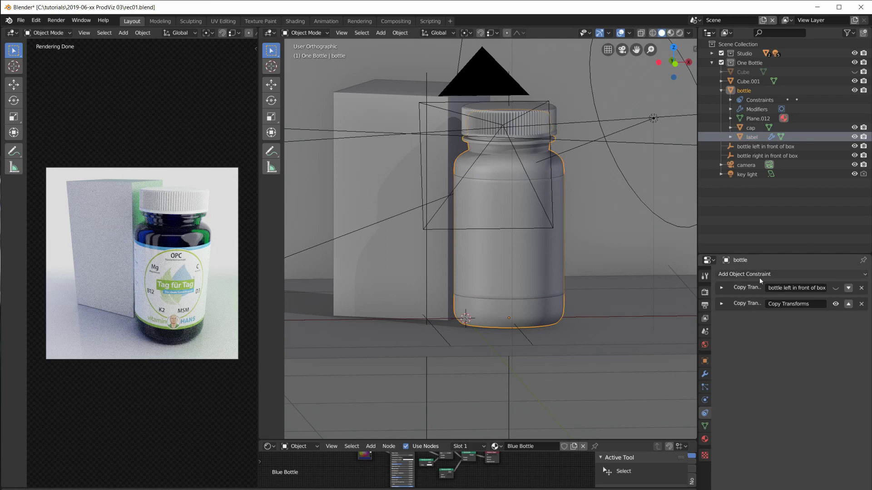
# Disable the bottle's second Copy Transforms constraint and hide both boxes from the viewport and renders
pyautogui.click(835, 304)
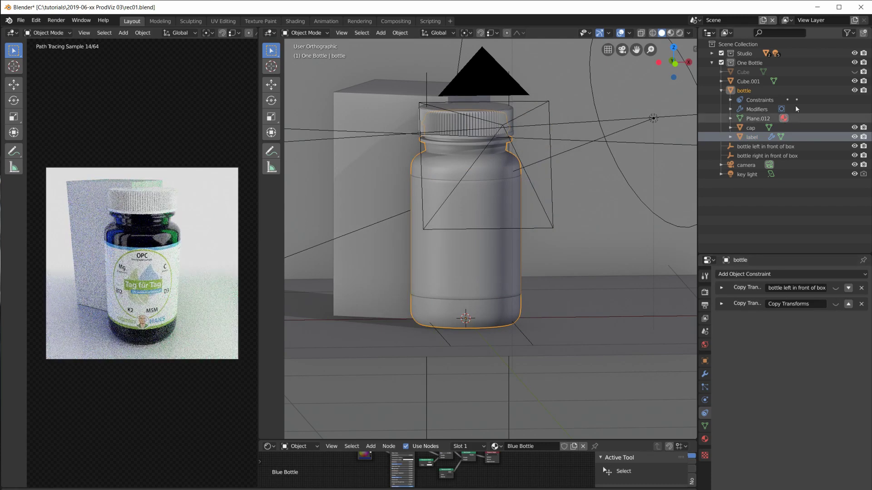
pyautogui.click(854, 81)
pyautogui.click(863, 73)
pyautogui.click(863, 82)
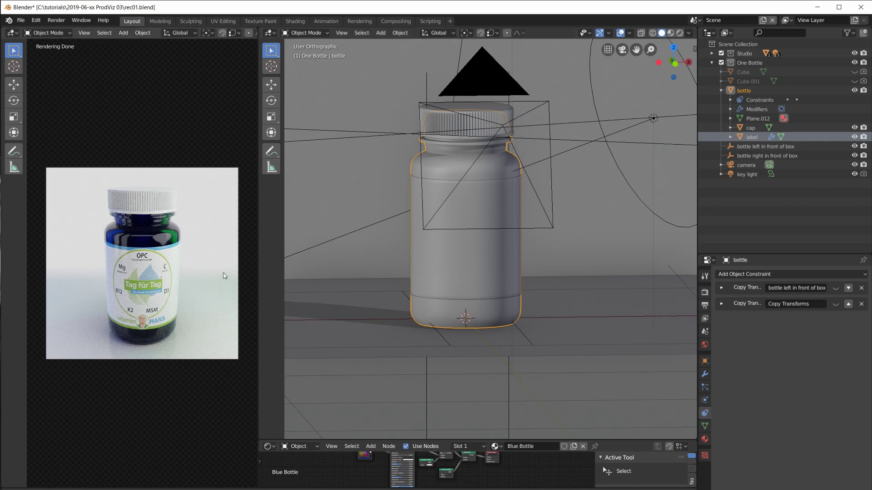
# Hide the extras overlay in the 3D viewport and select the bottle, its cap and its label together
pyautogui.click(470, 167)
pyautogui.click(435, 165)
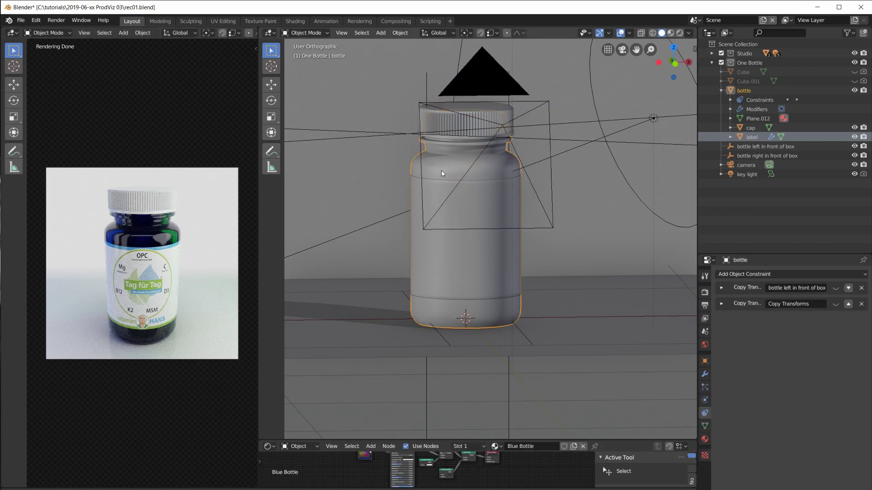
pyautogui.keyDown('shift'); pyautogui.click(481, 119); pyautogui.keyUp('shift')
pyautogui.click(454, 130)
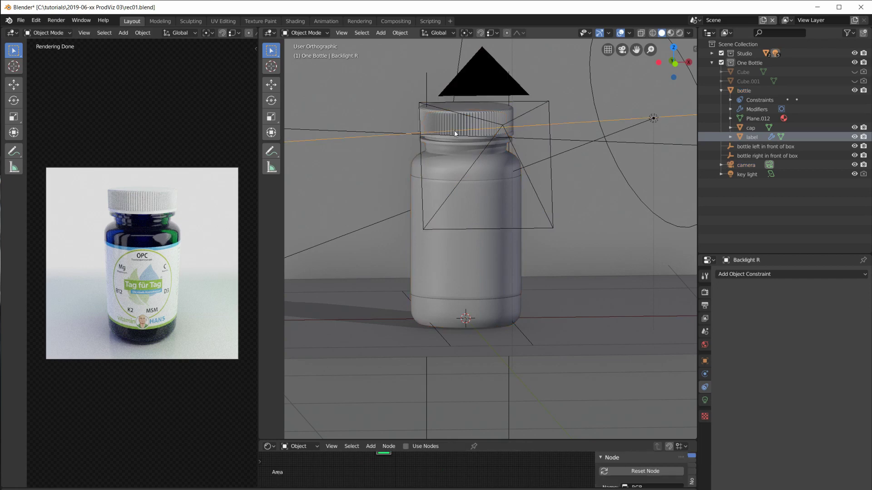
pyautogui.click(627, 33)
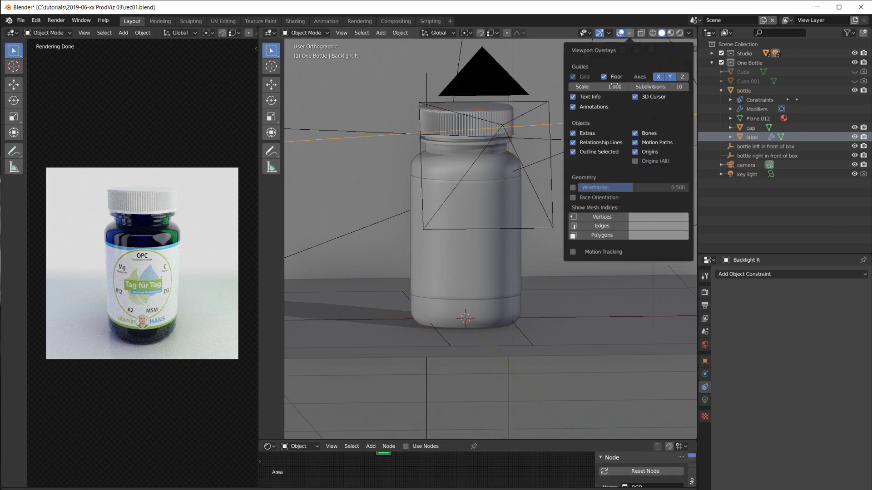
pyautogui.click(573, 133)
pyautogui.click(480, 171)
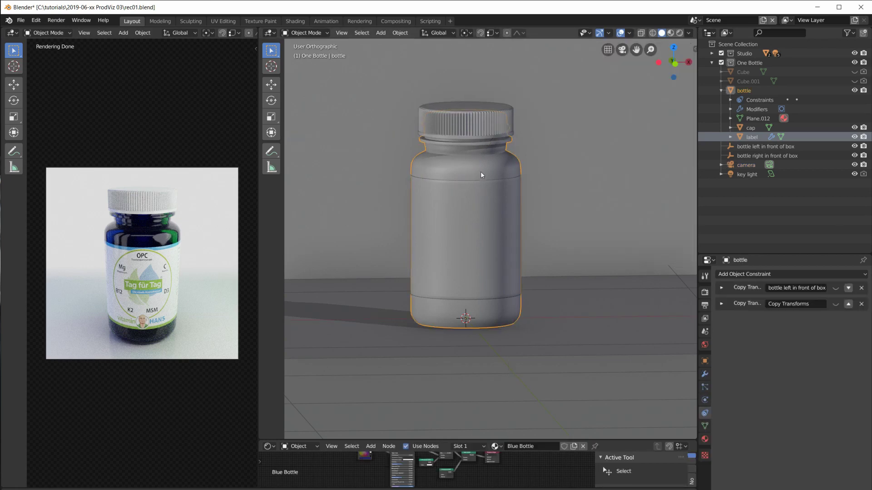
pyautogui.keyDown('shift'); pyautogui.click(480, 115); pyautogui.keyUp('shift')
pyautogui.keyDown('shift'); pyautogui.click(457, 216); pyautogui.keyUp('shift')
pyautogui.moveTo(527, 242)
pyautogui.mouseDown(button='middle')
pyautogui.moveTo(527, 257)
pyautogui.moveTo(526, 244)
pyautogui.mouseUp(button='middle')
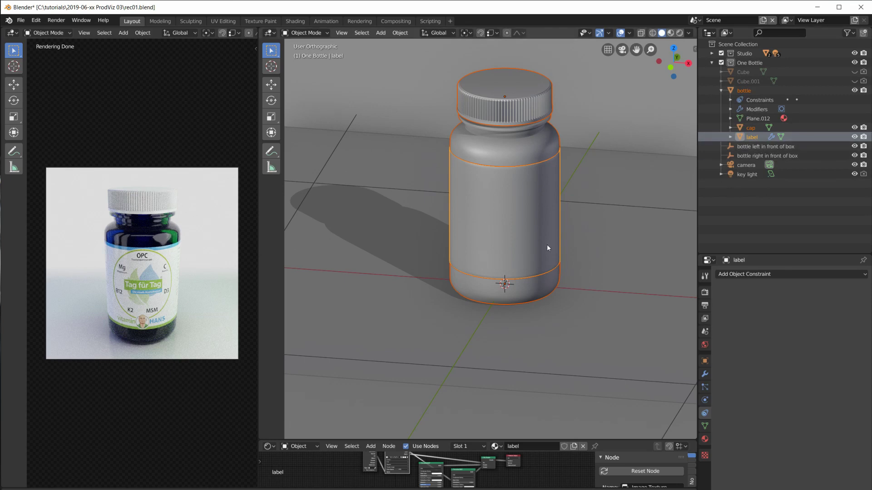
# Add a sphere empty directly to the Scene Collection, outside the One Bottle collection
pyautogui.rightClick(745, 198)
pyautogui.click(744, 198)
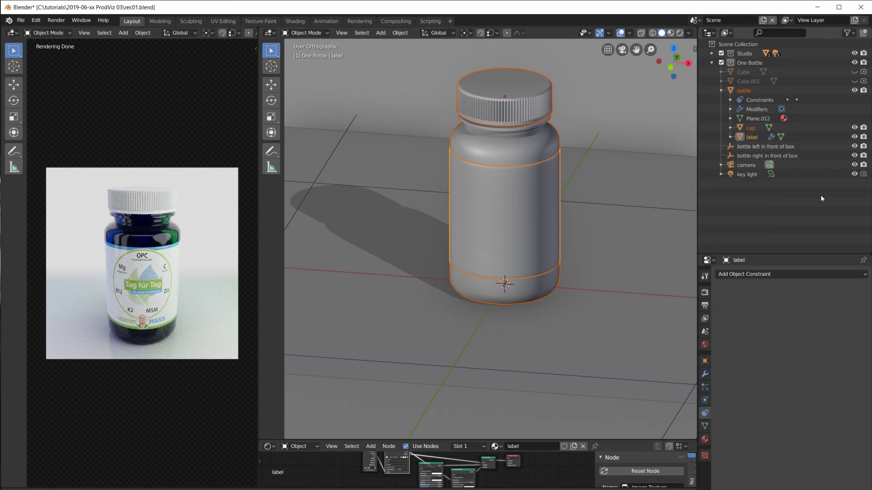
pyautogui.click(746, 63)
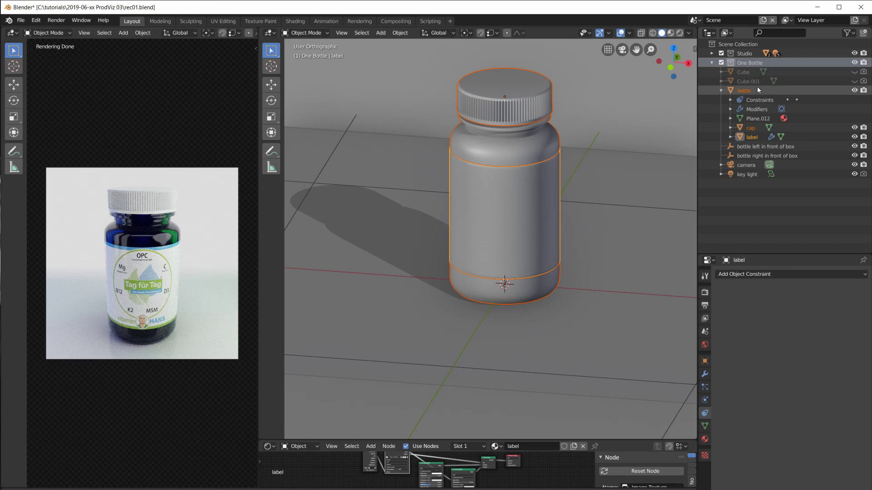
pyautogui.click(736, 45)
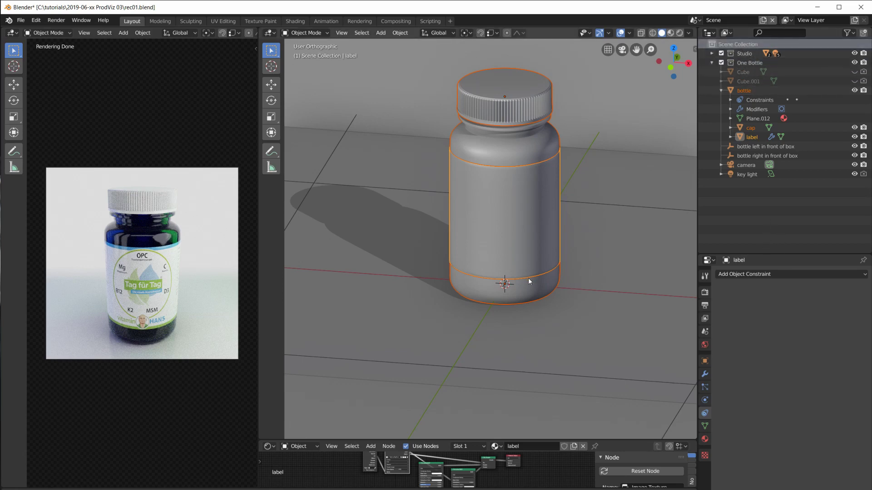
pyautogui.hotkey('shift', 'a')
pyautogui.moveTo(542, 277)
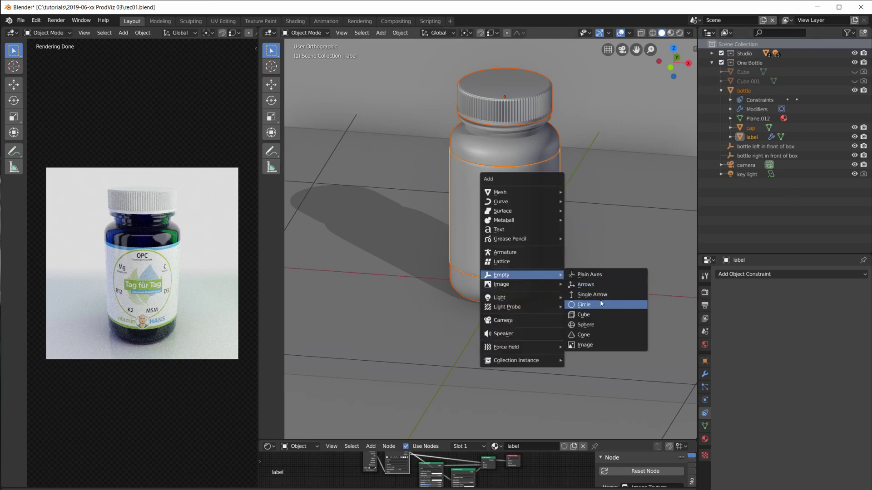
pyautogui.click(600, 323)
pyautogui.scroll(-4, 566, 303)
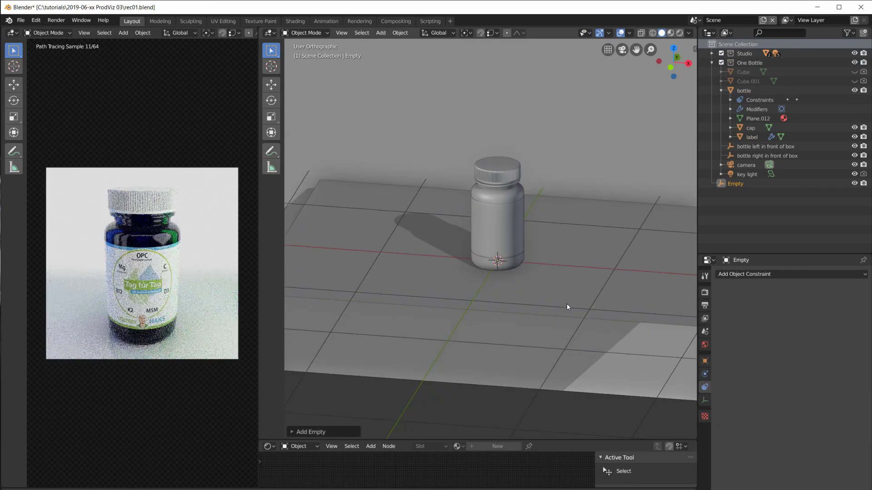
# Turn the extras overlay back on in the 3D viewport and view the empty around the bottle
pyautogui.click(630, 33)
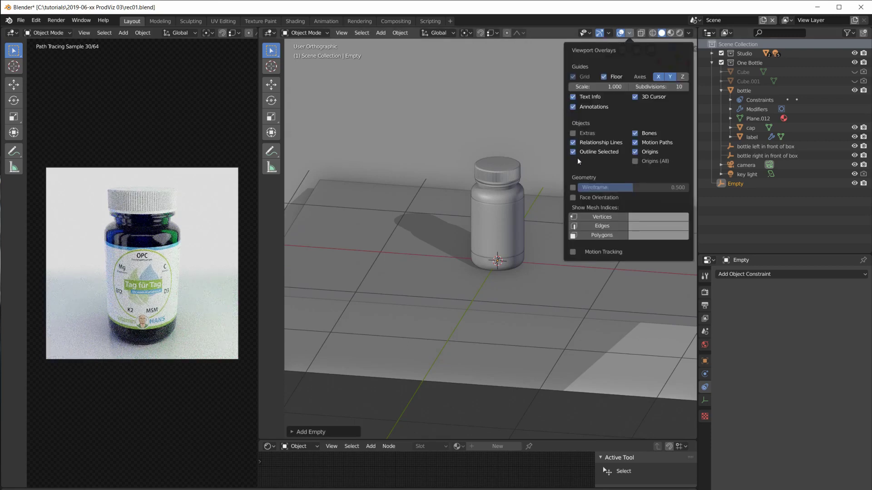
pyautogui.click(573, 133)
pyautogui.scroll(2, 534, 274)
pyautogui.scroll(-2, 540, 271)
pyautogui.moveTo(546, 269); pyautogui.dragTo(596, 274, button='middle')
pyautogui.scroll(3, 595, 274)
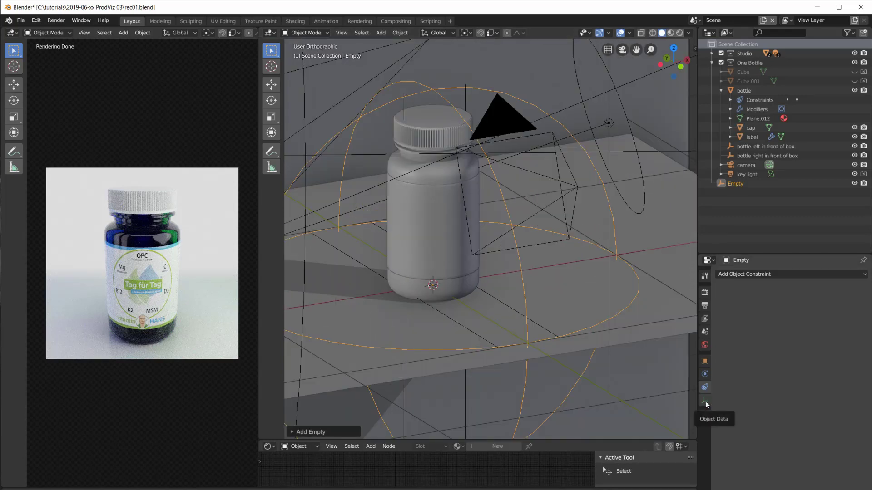
# Set the sphere empty's display size to 0.59 m and open its Instancing settings
pyautogui.click(706, 402)
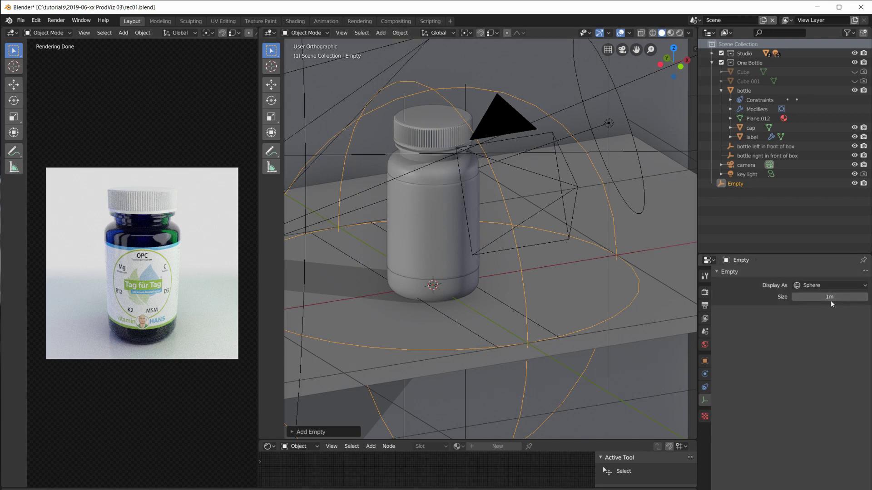
pyautogui.moveTo(830, 298); pyautogui.dragTo(811, 297)
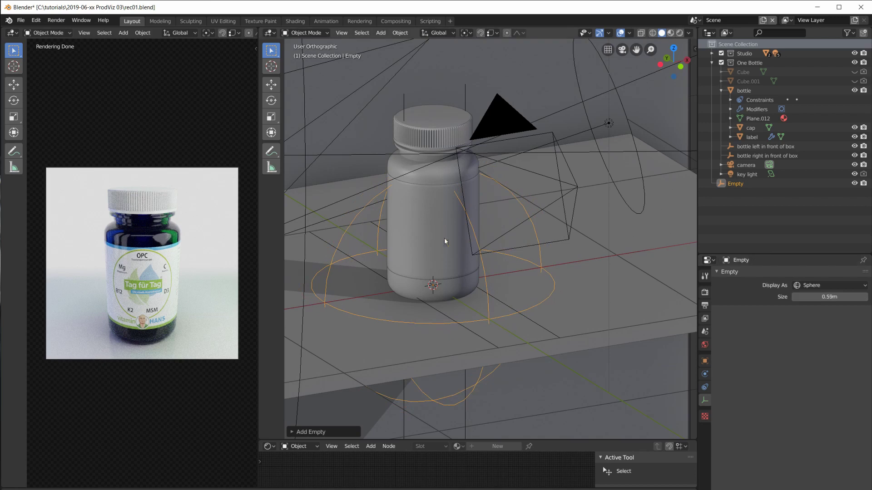
pyautogui.scroll(-3, 530, 313)
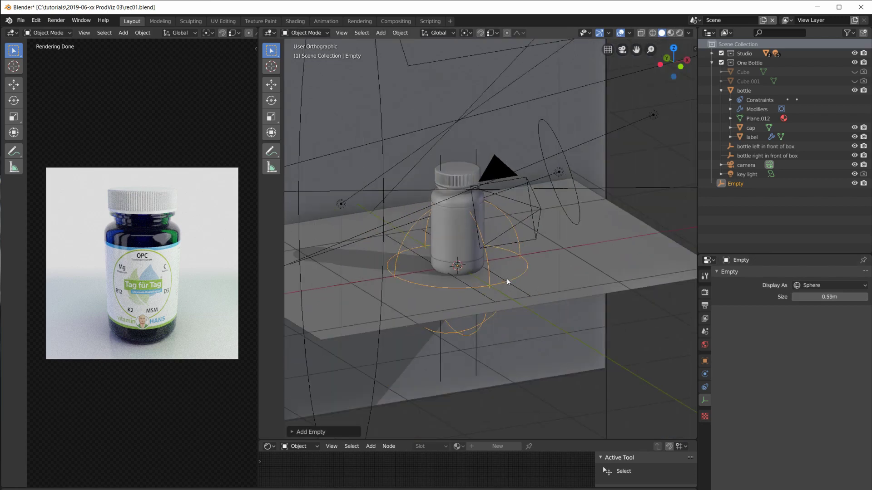
pyautogui.scroll(4, 506, 279)
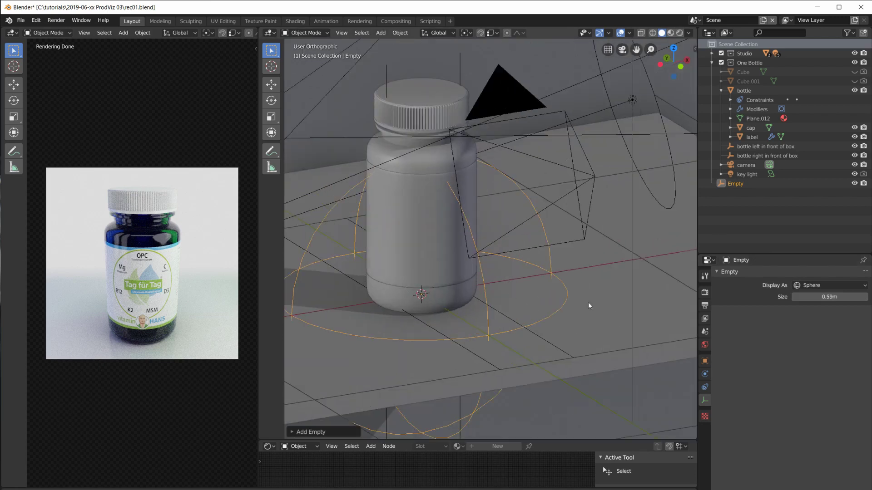
pyautogui.click(704, 361)
pyautogui.scroll(-5, 754, 445)
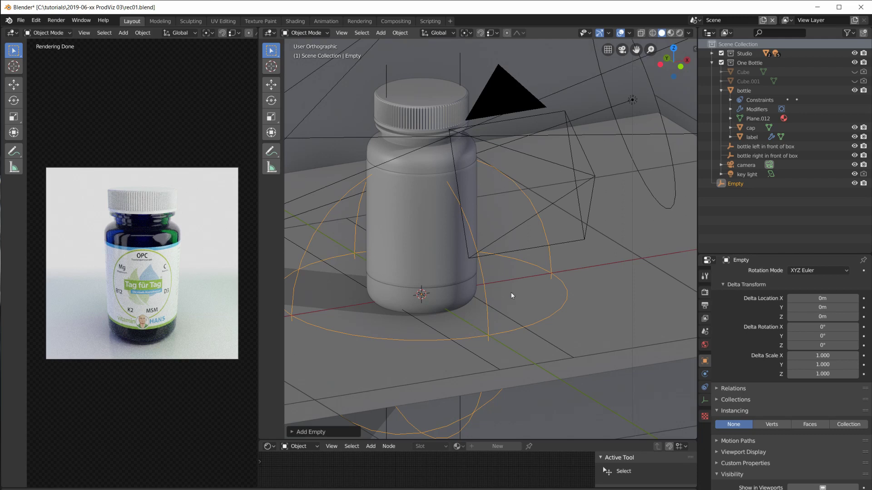
# Create a new collection inside One Bottle and name it "complete bottle 1"
pyautogui.click(749, 91)
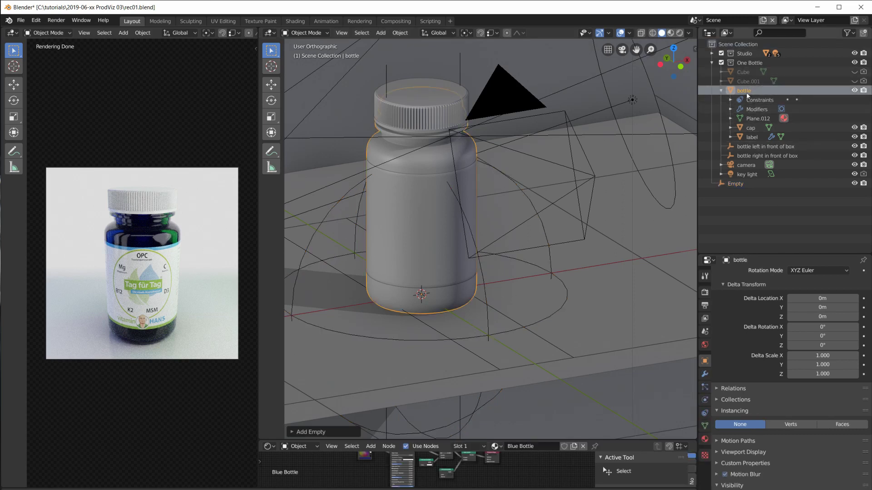
pyautogui.click(753, 62)
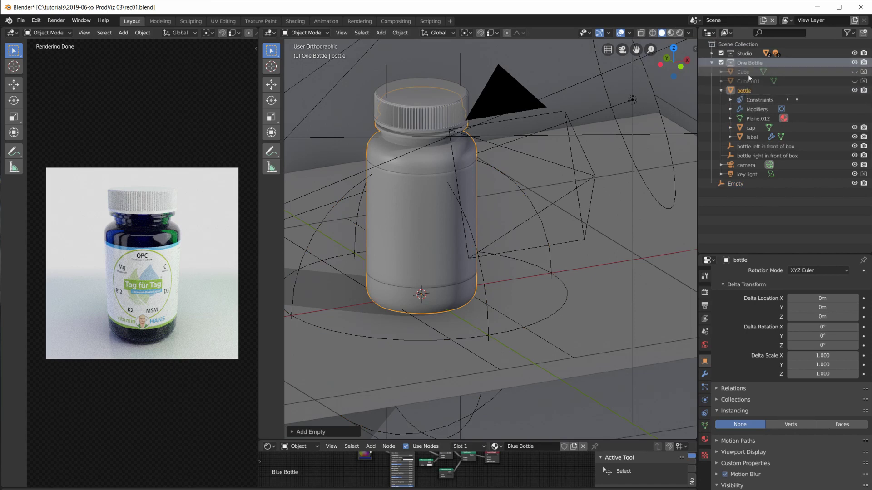
pyautogui.click(747, 166)
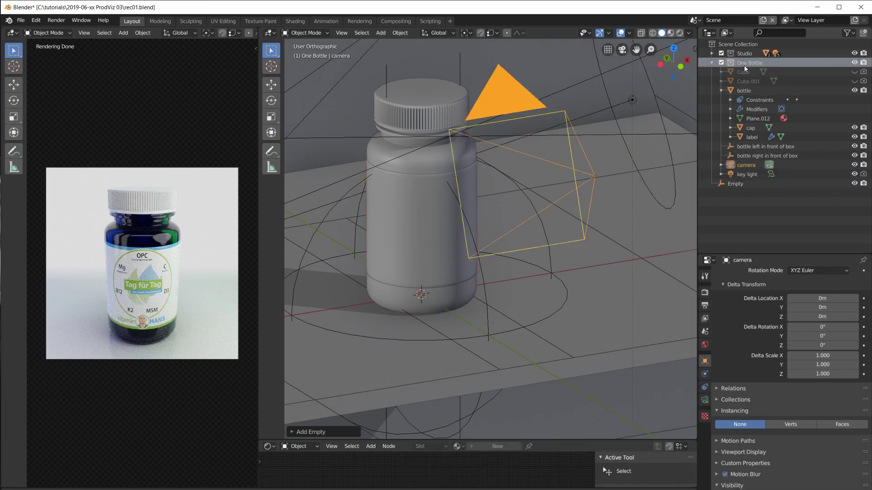
pyautogui.click(863, 33)
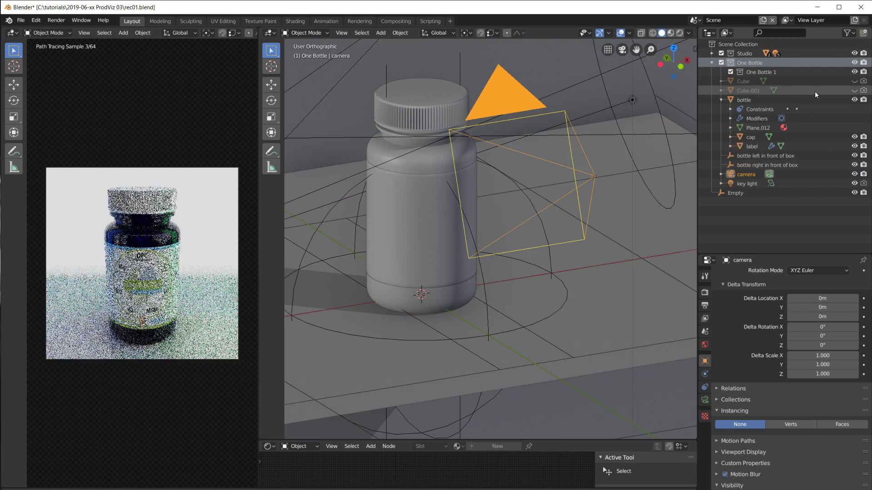
pyautogui.doubleClick(766, 72)
pyautogui.write('complet')
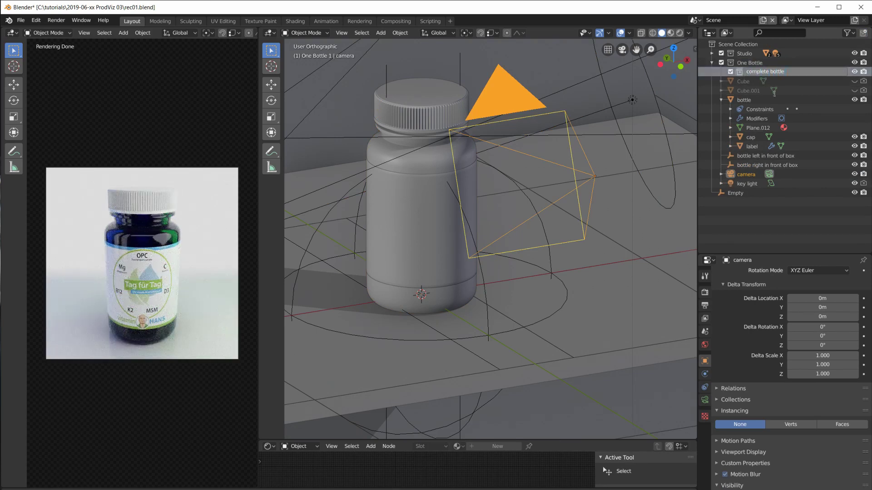
pyautogui.press('Return')
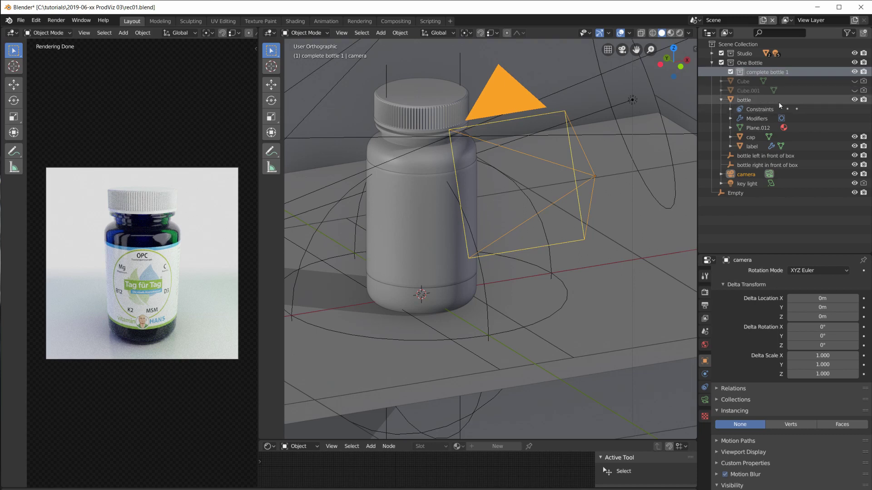
# Move the bottle, its cap and its label into the "complete bottle 1" collection
pyautogui.click(771, 100)
pyautogui.moveTo(745, 102); pyautogui.dragTo(756, 74)
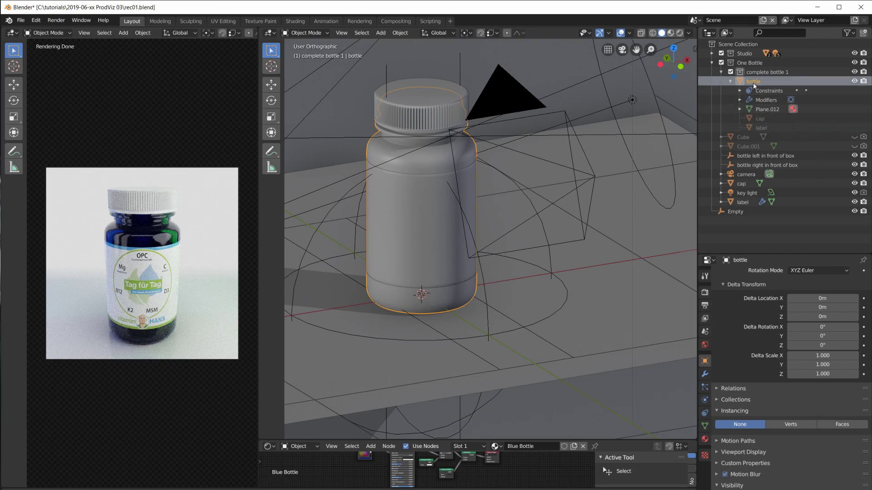
pyautogui.click(745, 184)
pyautogui.click(742, 202)
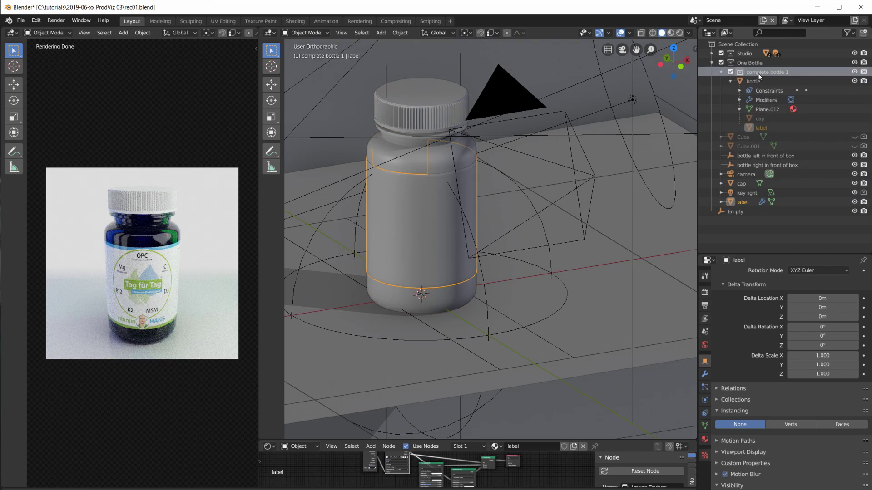
pyautogui.click(751, 183)
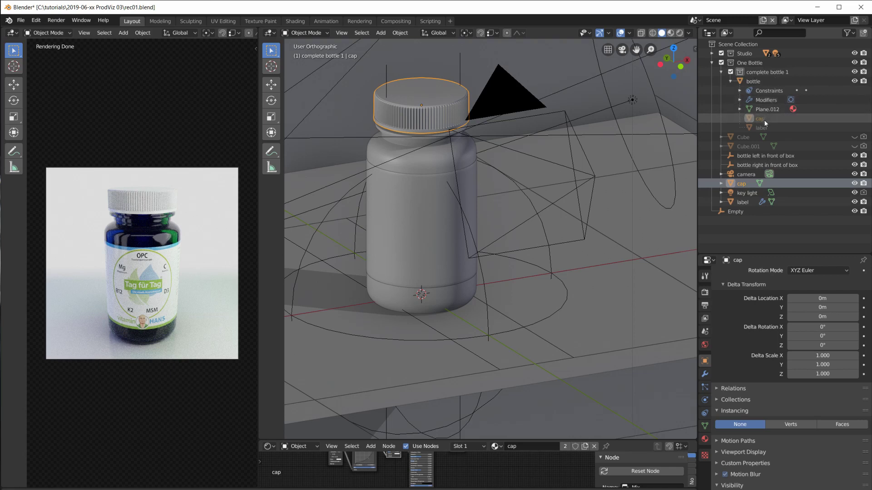
pyautogui.doubleClick(745, 203)
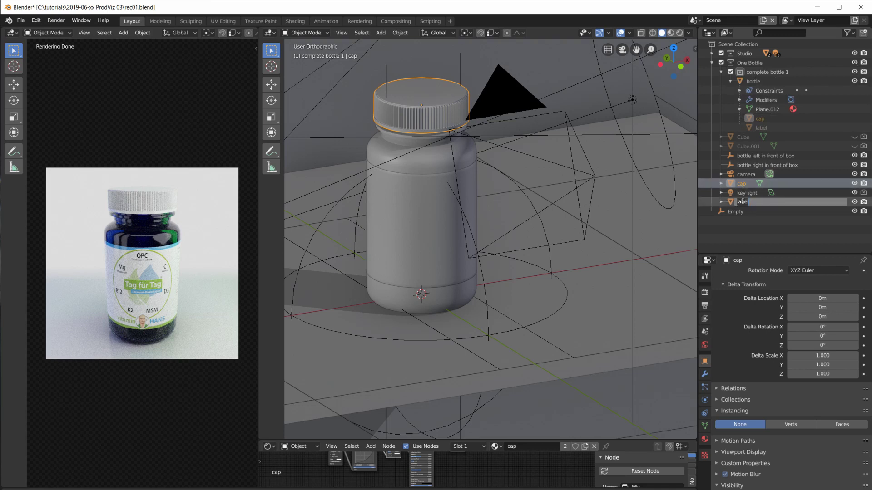
pyautogui.click(773, 214)
pyautogui.click(757, 204)
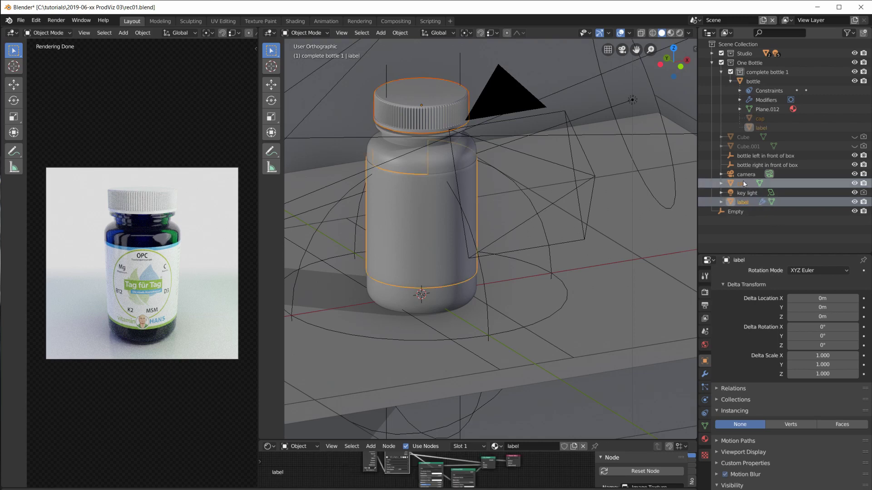
pyautogui.moveTo(743, 184); pyautogui.dragTo(762, 72)
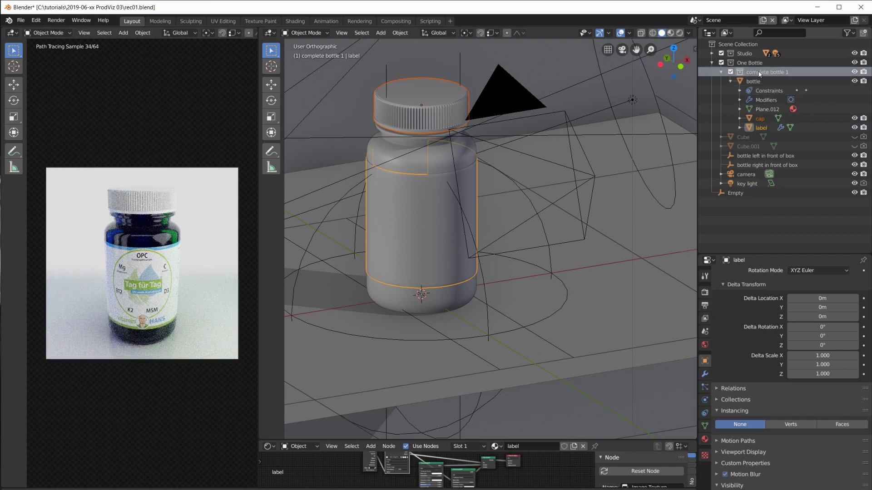
# Make the sphere empty instance the "complete bottle 1" collection and keep the empty selected
pyautogui.click(486, 336)
pyautogui.scroll(2, 495, 331)
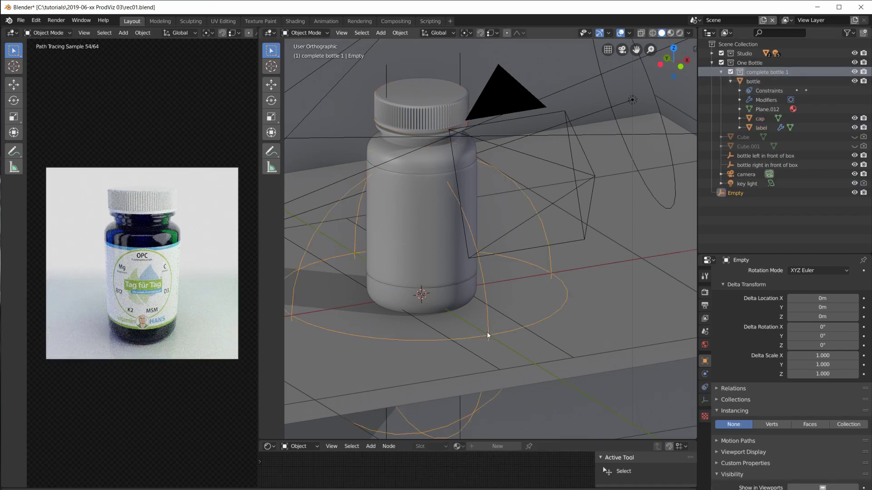
pyautogui.scroll(-5, 503, 328)
pyautogui.scroll(4, 503, 328)
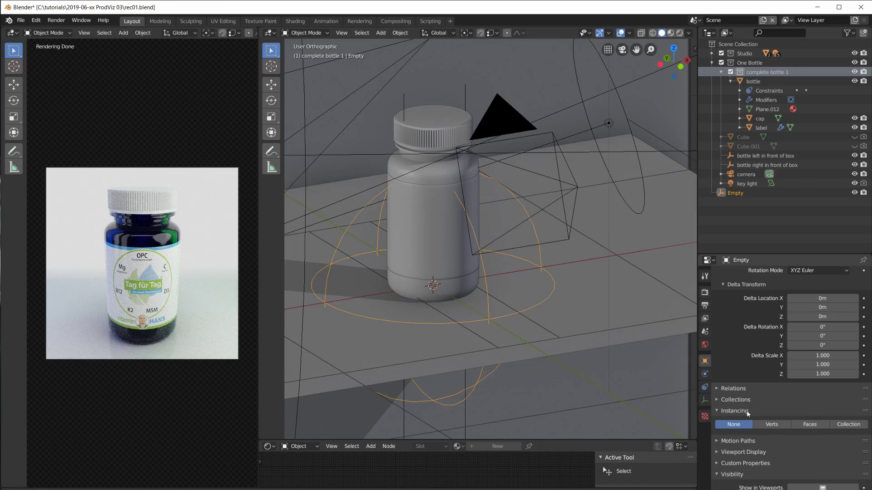
pyautogui.click(848, 424)
pyautogui.click(813, 457)
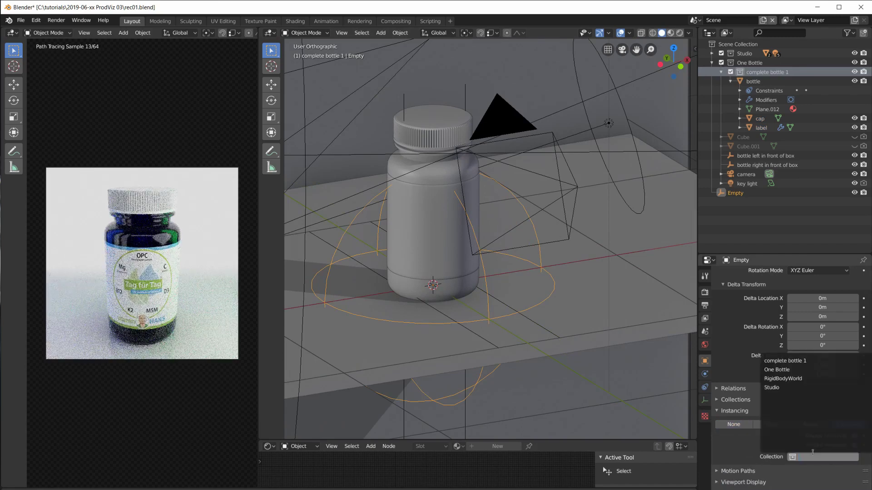
pyautogui.click(790, 360)
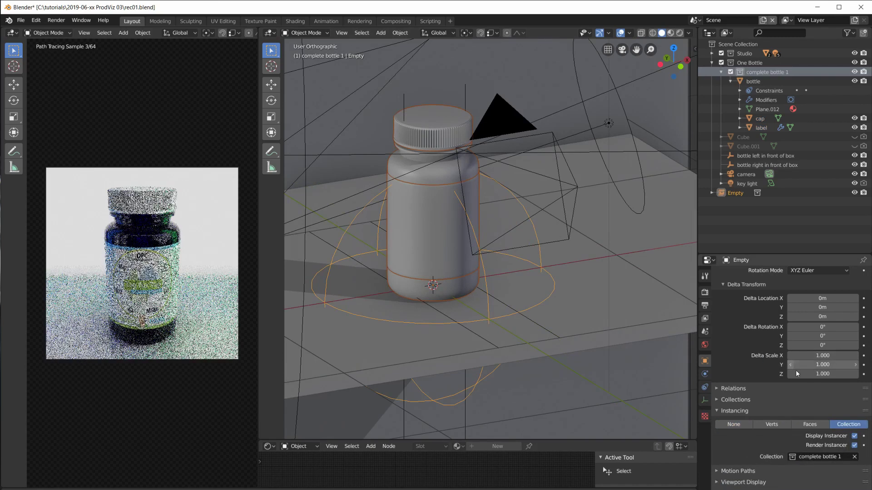
pyautogui.scroll(-2, 490, 298)
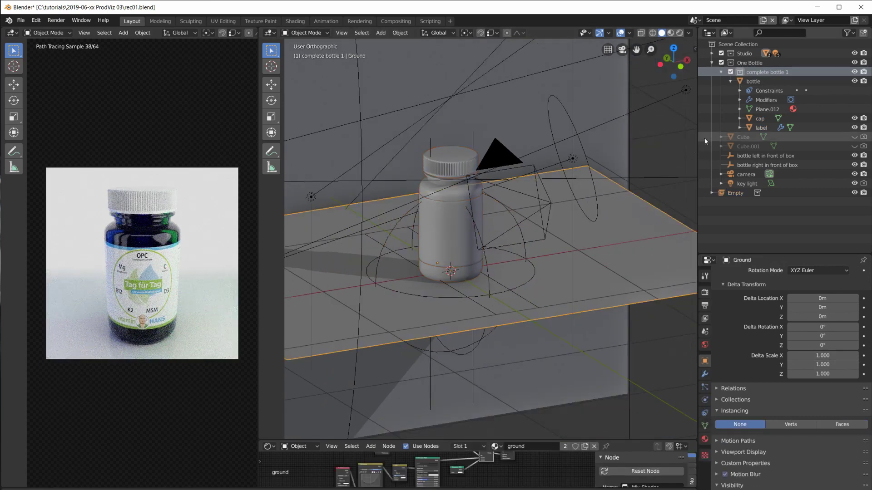
pyautogui.click(735, 194)
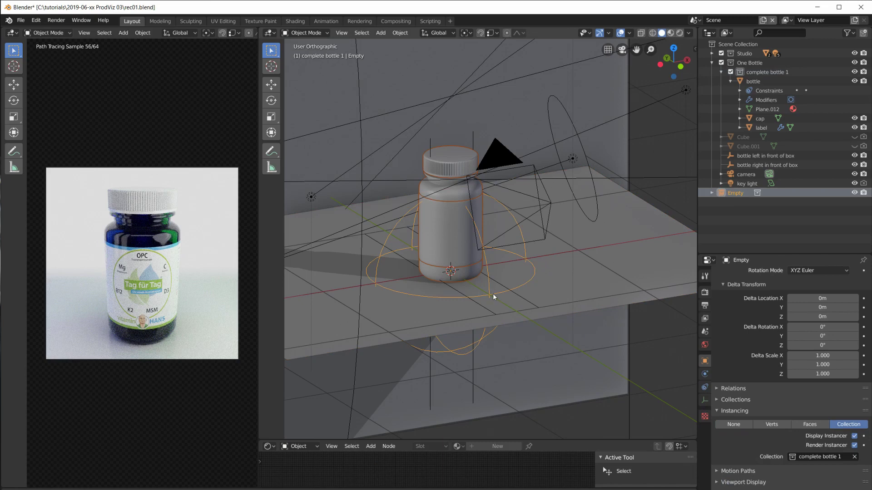
# Move the instancing empty along X so its bottle instance stands beside the original bottle with only a narrow gap between them
pyautogui.press('g')
pyautogui.press('x')
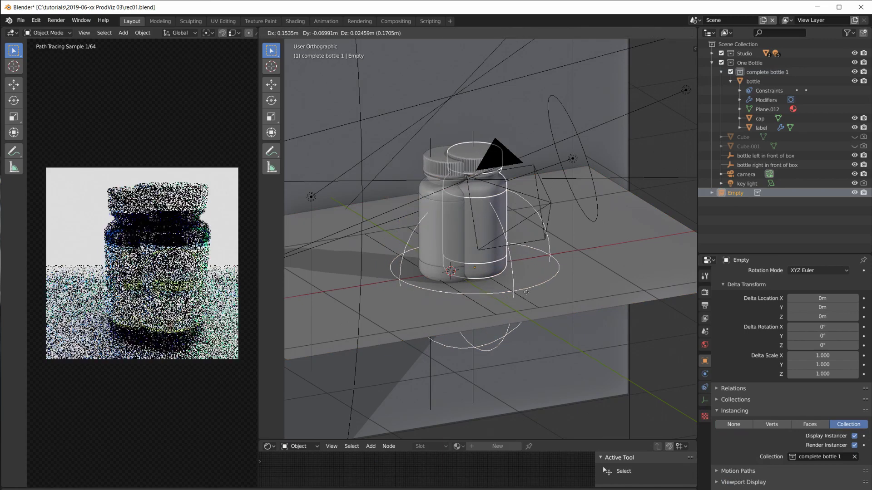
pyautogui.click(565, 281)
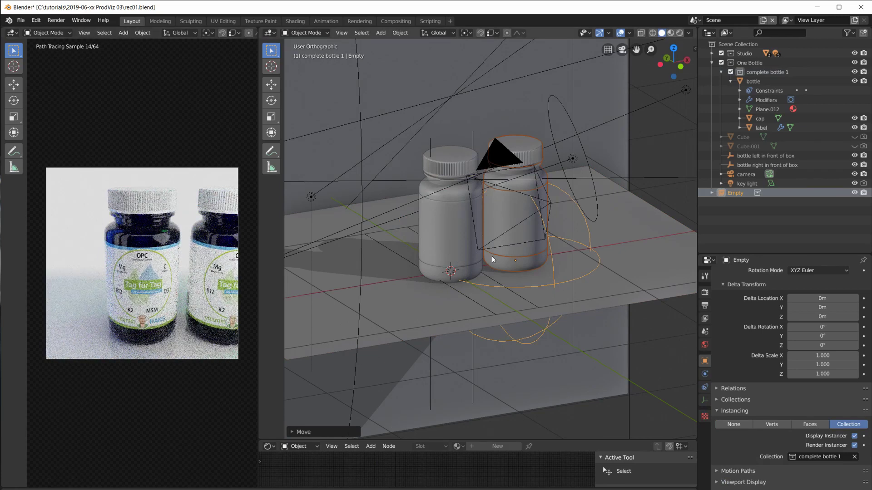
pyautogui.press('KP_1')
pyautogui.scroll(2, 513, 273)
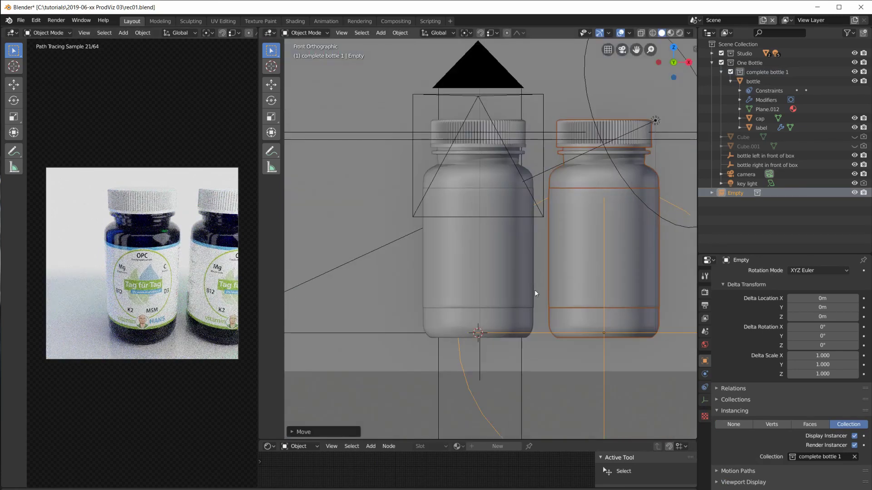
pyautogui.press('g')
pyautogui.click(598, 342)
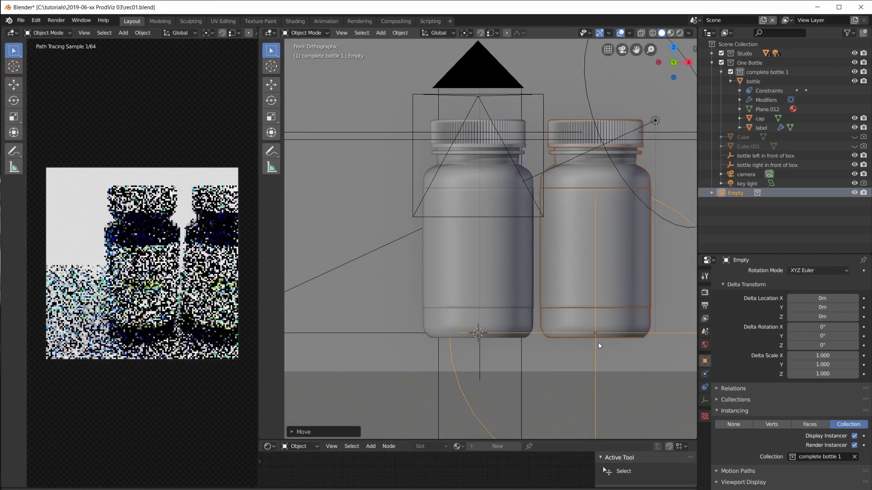
# Move the instancing empty back and inward in top view so its bottle stands diagonally behind the original, and check it through the camera
pyautogui.click(747, 171)
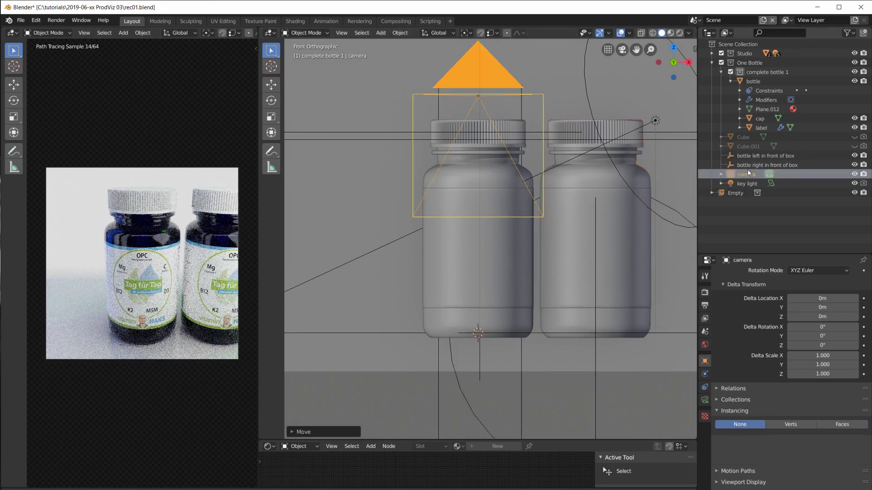
pyautogui.keyDown('shift'); pyautogui.rightClick(78, 304); pyautogui.keyUp('shift')
pyautogui.scroll(2, 152, 304)
pyautogui.scroll(-3, 142, 305)
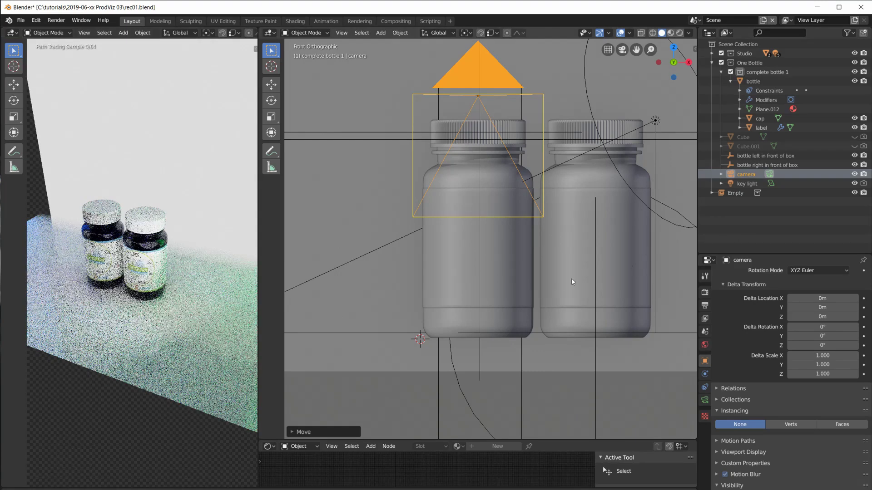
pyautogui.scroll(-4, 571, 281)
pyautogui.click(541, 305)
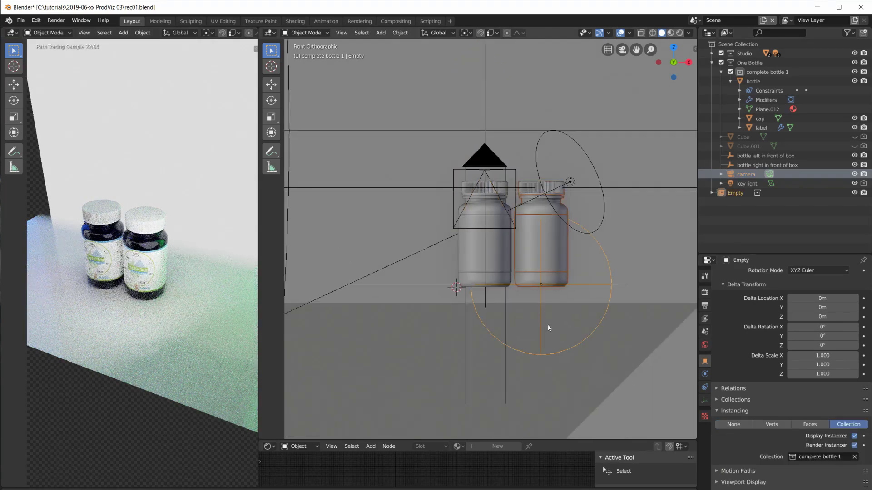
pyautogui.moveTo(153, 265); pyautogui.dragTo(183, 229, button='middle')
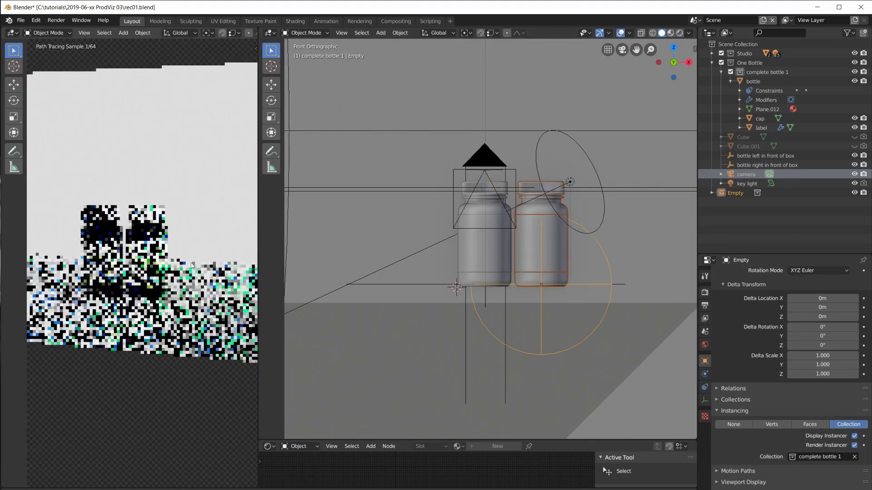
pyautogui.press('KP_7')
pyautogui.press('g')
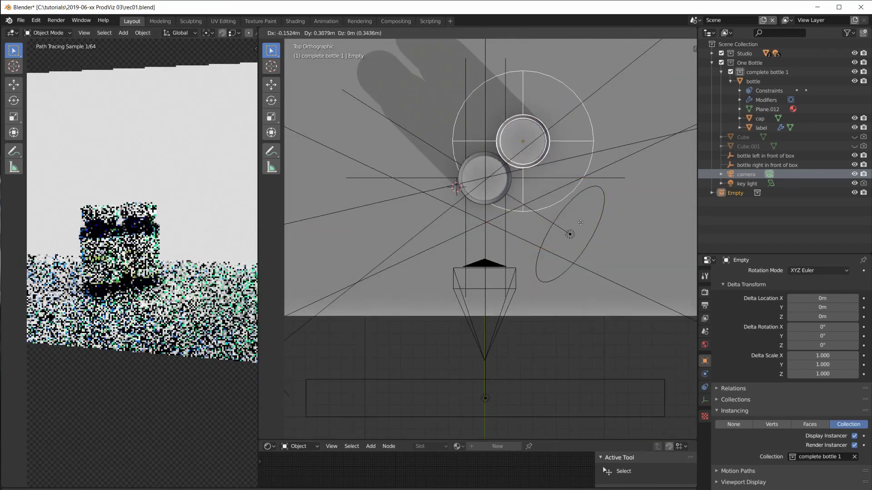
pyautogui.click(580, 210)
pyautogui.press('KP_0')
pyautogui.scroll(4, 79, 264)
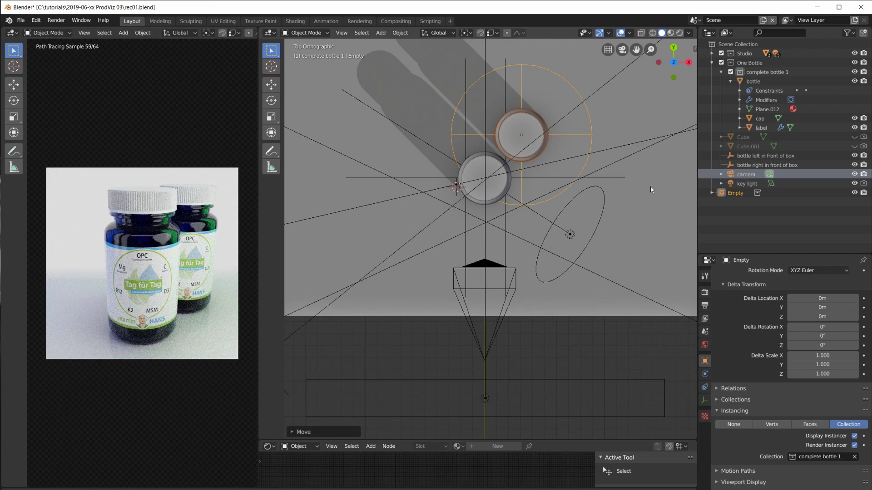
# Duplicate the instancing empty and place the copy about 0.6 m away in negative X, behind the original bottle's other side
pyautogui.click(735, 193)
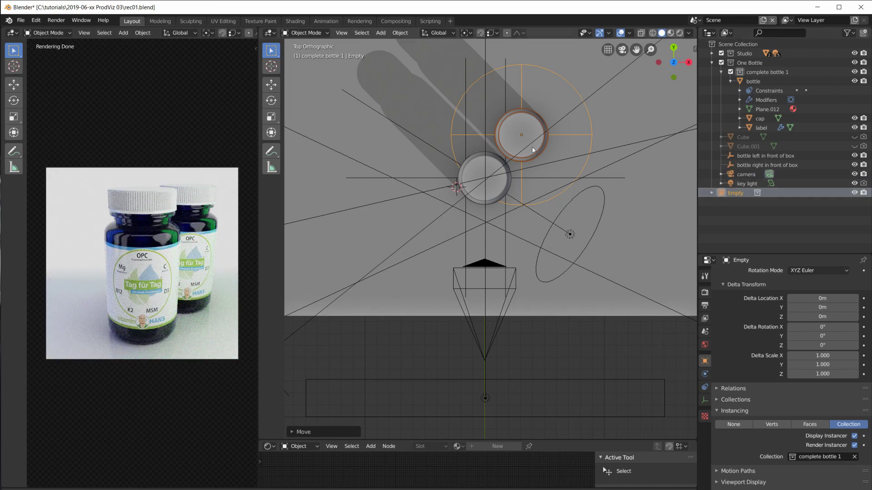
pyautogui.hotkey('shift', 'd')
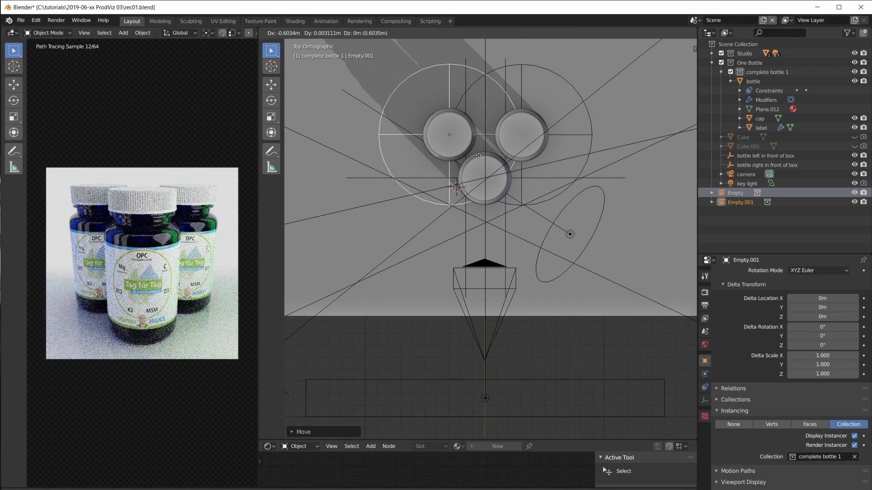
pyautogui.click(478, 155)
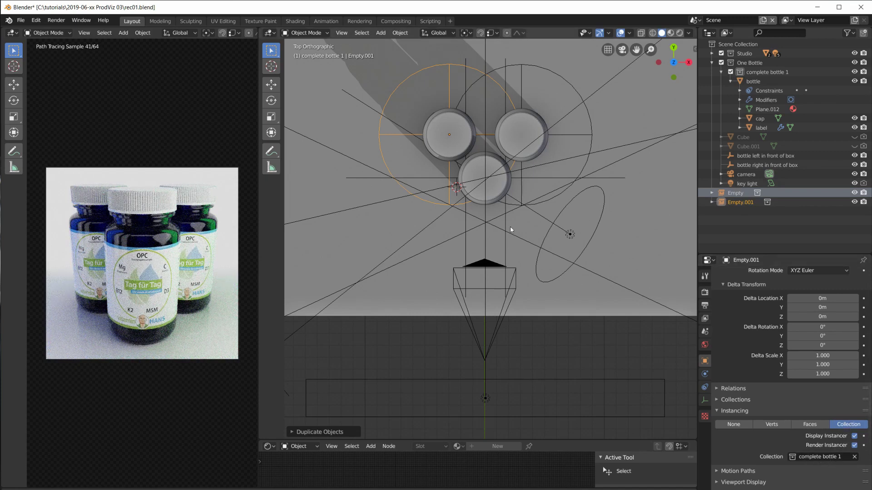
# Hide both instancing empties in the viewport and show them again to test switching the extra bottles
pyautogui.moveTo(550, 279); pyautogui.dragTo(573, 243, button='middle')
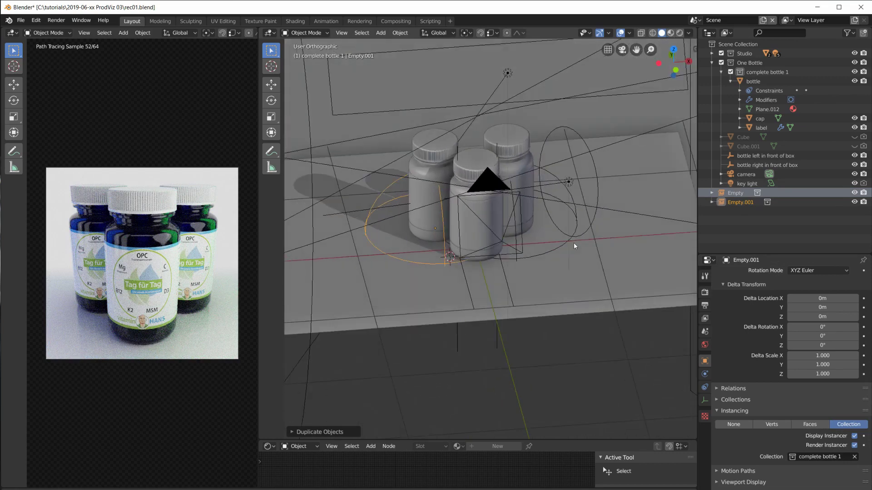
pyautogui.click(856, 194)
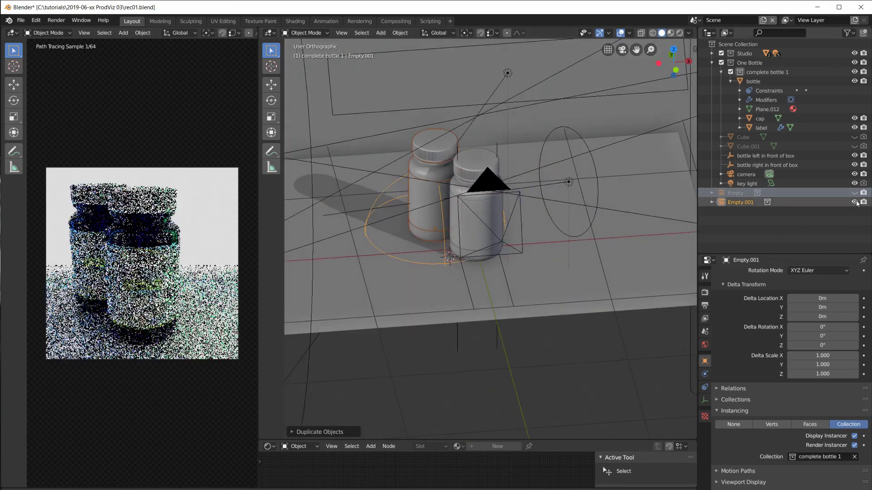
pyautogui.click(854, 202)
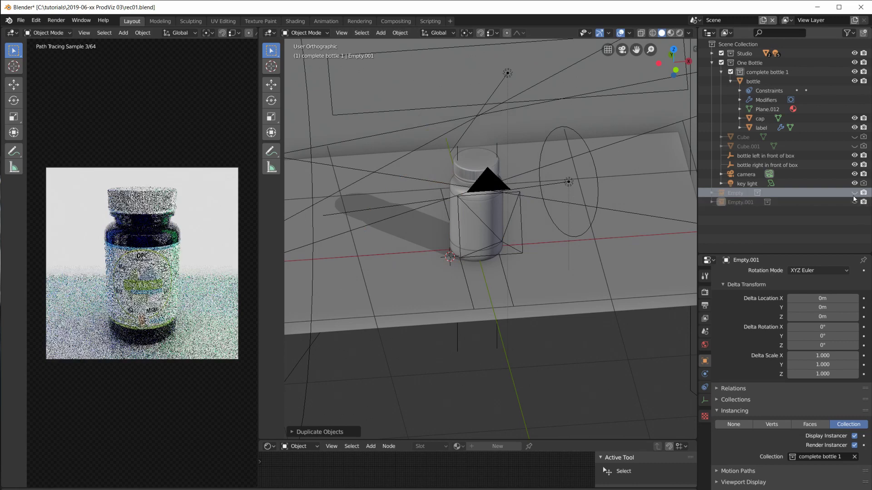
pyautogui.click(855, 194)
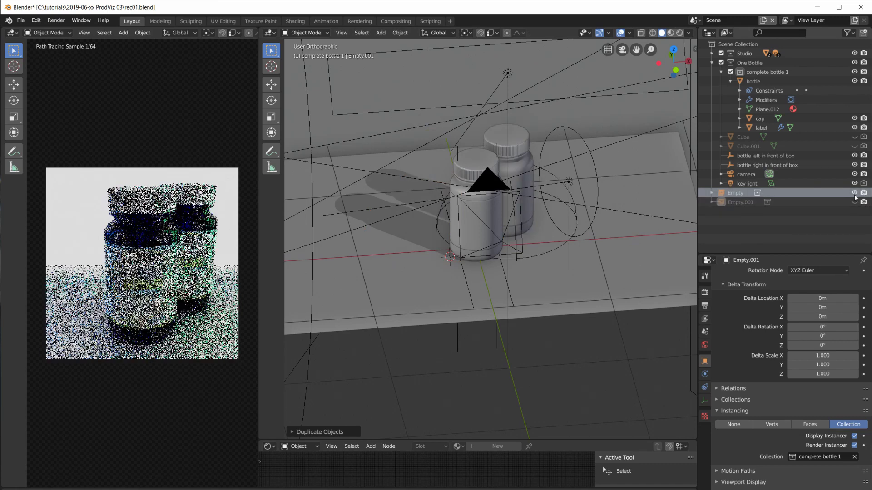
pyautogui.click(855, 202)
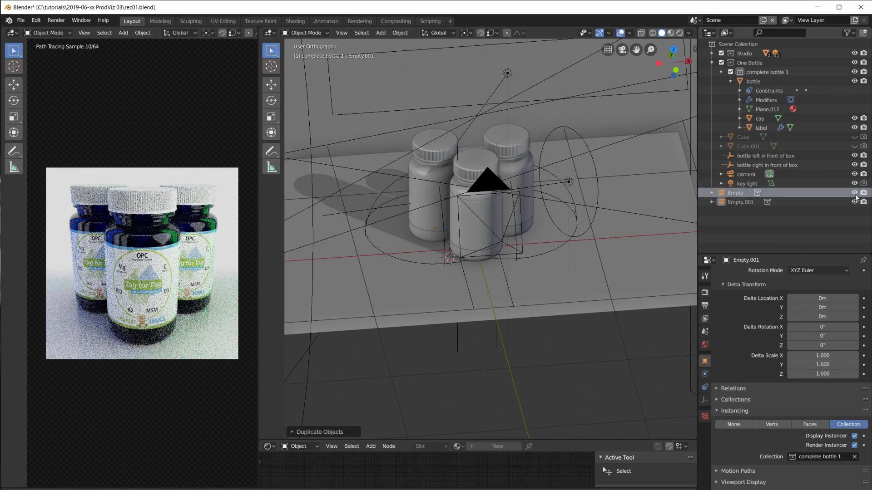
# Raise the central vertex loop of the original bottle's cap along Z into a cone to test whether the instances update
pyautogui.scroll(5, 508, 255)
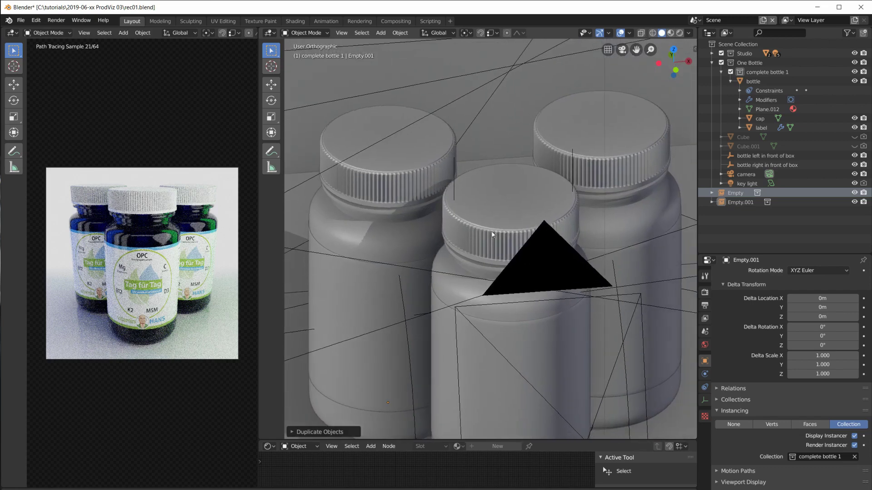
pyautogui.click(492, 232)
pyautogui.scroll(2, 492, 229)
pyautogui.press('Tab')
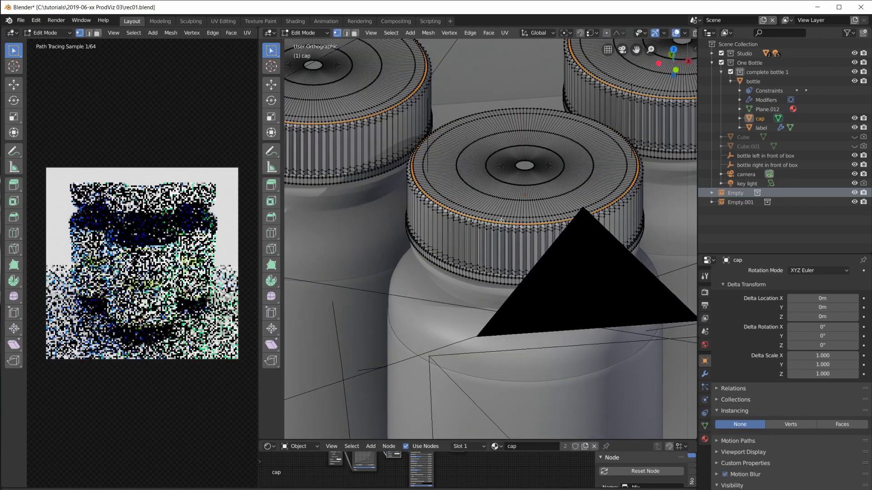
pyautogui.keyDown('alt'); pyautogui.click(527, 164); pyautogui.keyUp('alt')
pyautogui.keyDown('alt'); pyautogui.click(527, 164); pyautogui.keyUp('alt')
pyautogui.keyDown('alt'); pyautogui.click(527, 162); pyautogui.keyUp('alt')
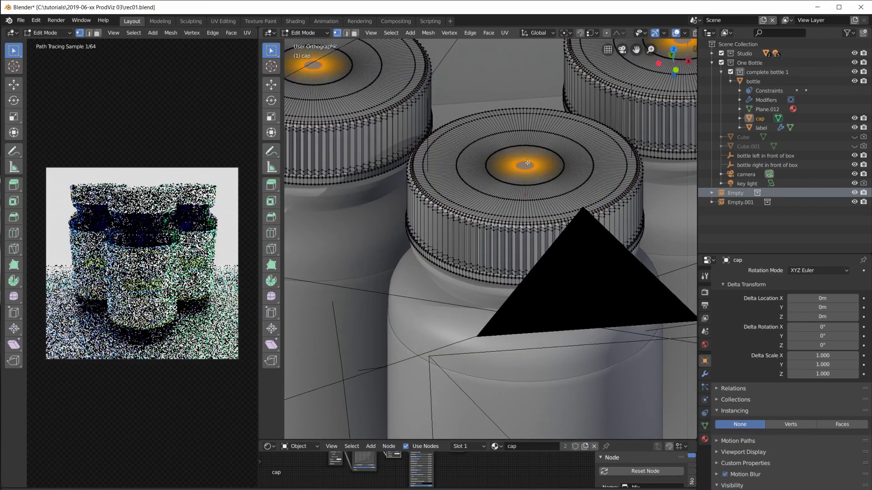
pyautogui.press('g')
pyautogui.press('z')
pyautogui.click(528, 133)
pyautogui.press('Tab')
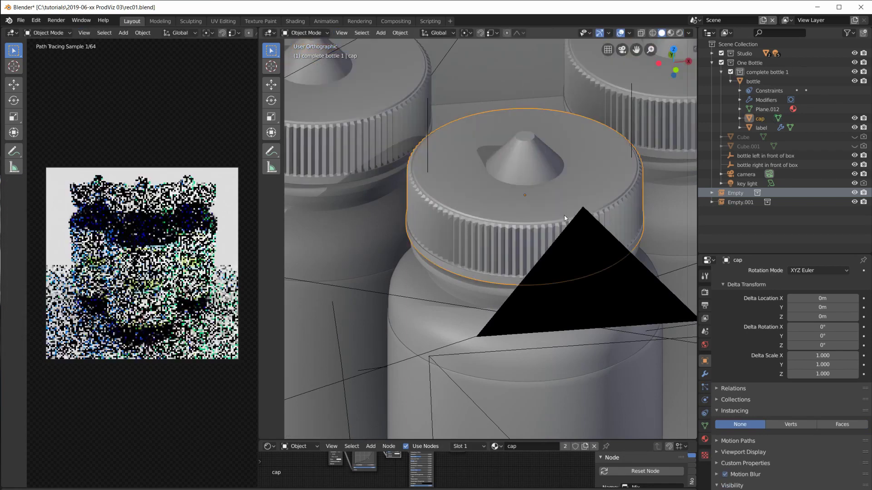
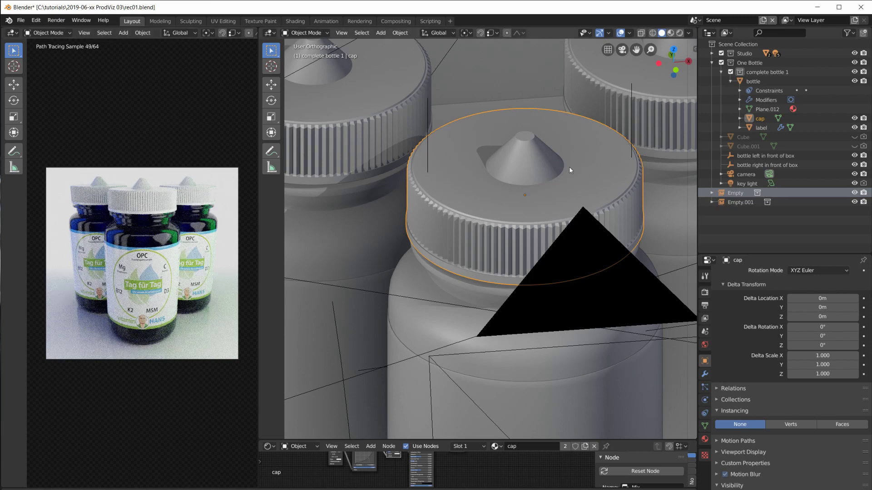
# Undo the cone-shaped change to the cap mesh and return to Object Mode with all three bottles in view
pyautogui.press('Tab')
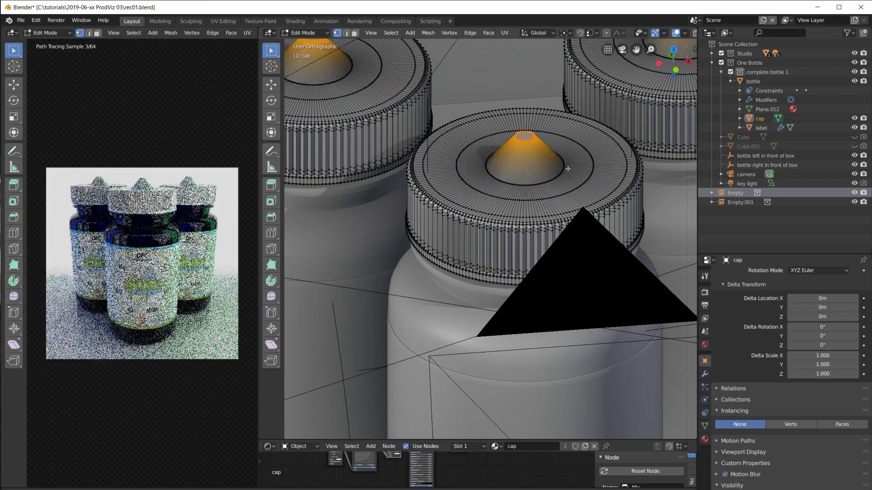
pyautogui.press('Tab')
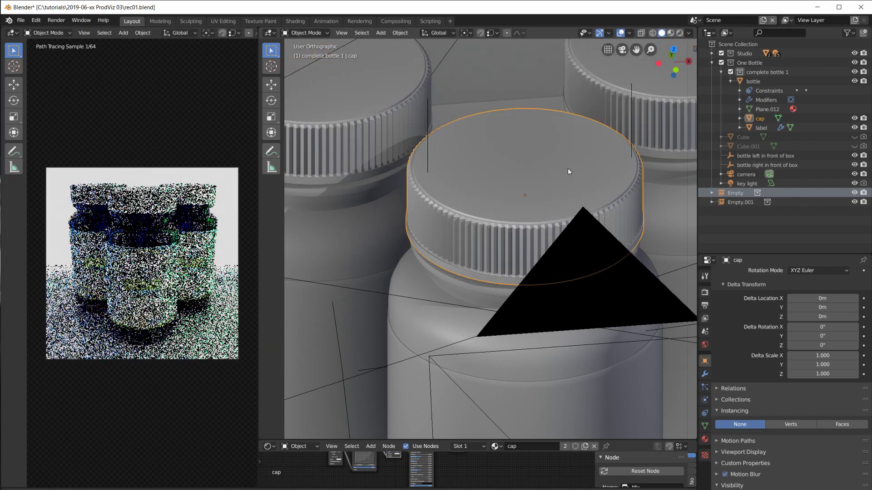
pyautogui.scroll(-8, 679, 227)
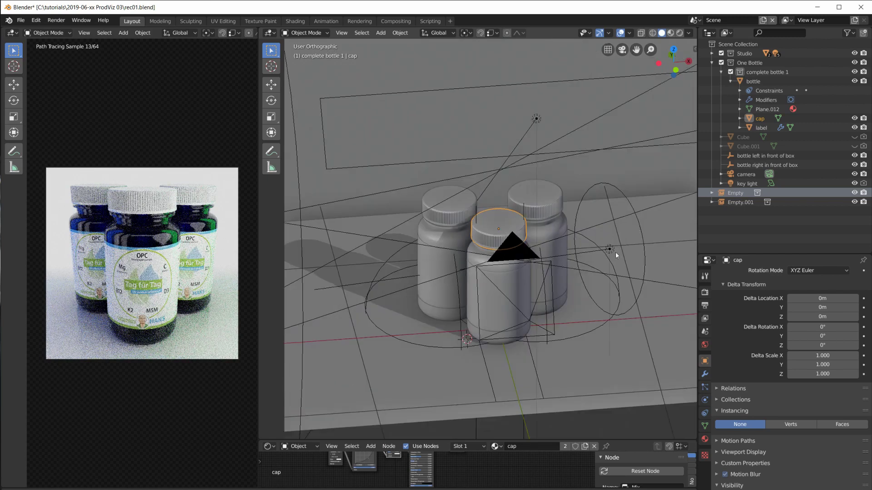
pyautogui.scroll(4, 554, 277)
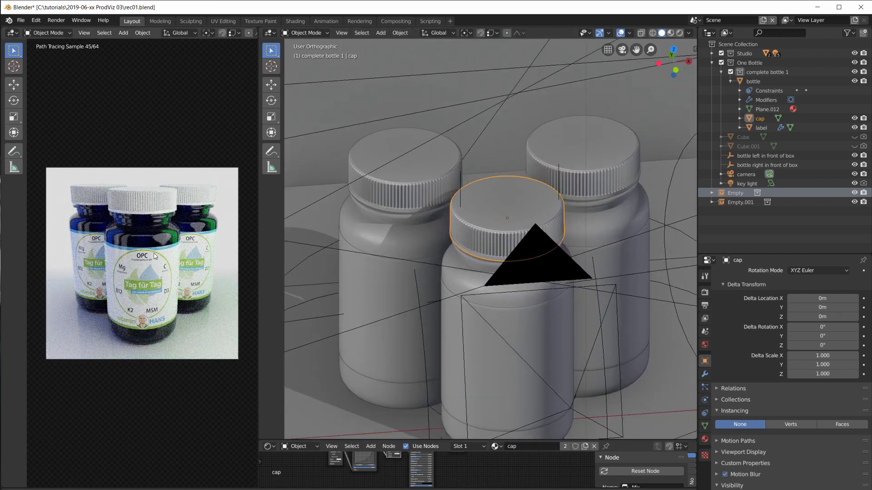
pyautogui.scroll(-4, 432, 236)
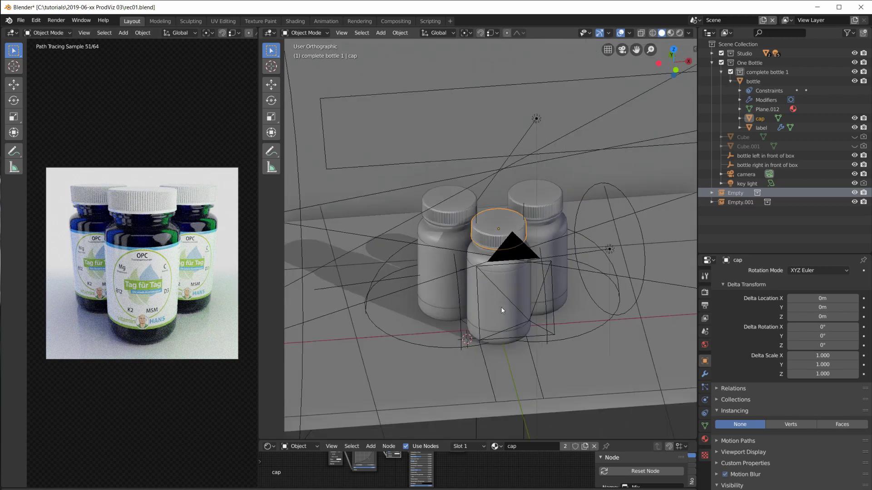
# Rotate the first instancing empty counter-clockwise in top view so the rear bottle on the camera's right turns its label outward
pyautogui.click(597, 329)
pyautogui.press('KP_7')
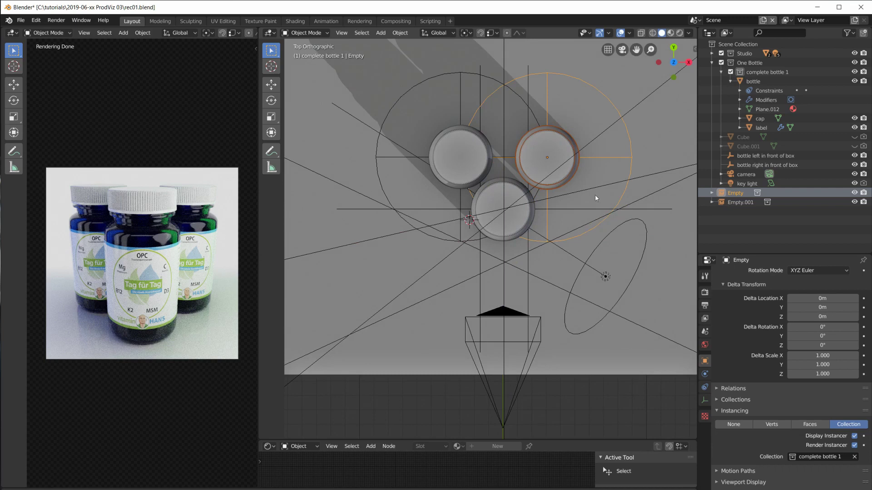
pyautogui.keyDown('shift'); pyautogui.moveTo(596, 198); pyautogui.dragTo(582, 270, button='middle'); pyautogui.keyUp('shift')
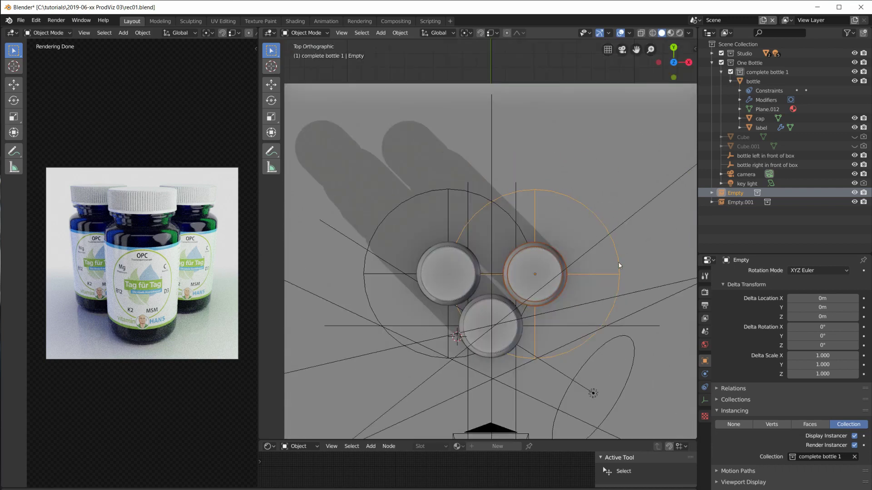
pyautogui.press('r')
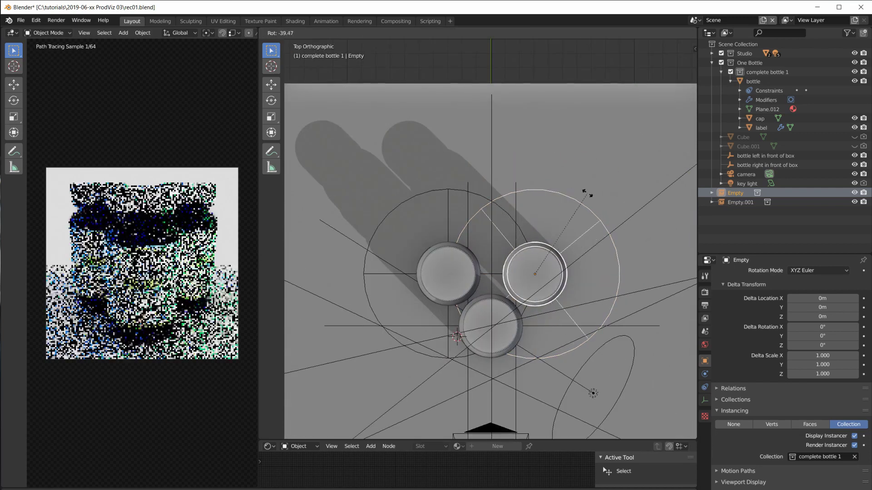
pyautogui.click(612, 189)
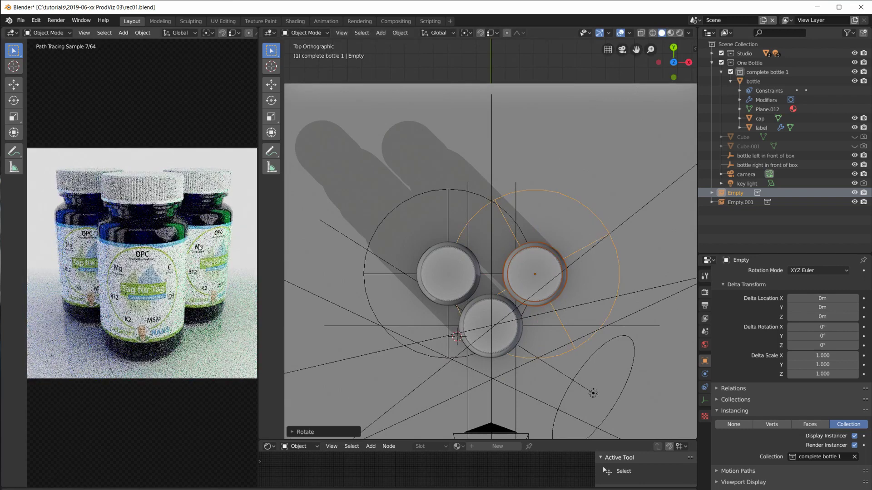
# Rotate Empty.001 nearly a quarter turn clockwise in top view so its bottle shows the text side of the label
pyautogui.click(449, 191)
pyautogui.press('r')
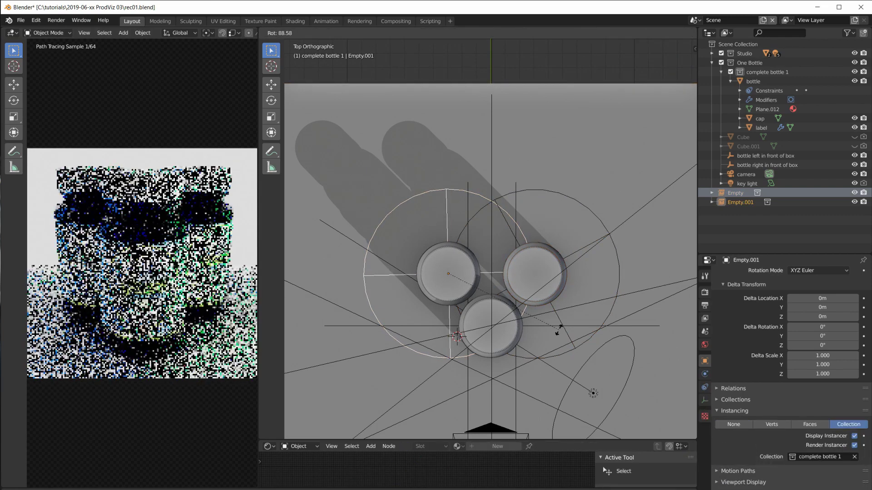
pyautogui.click(563, 318)
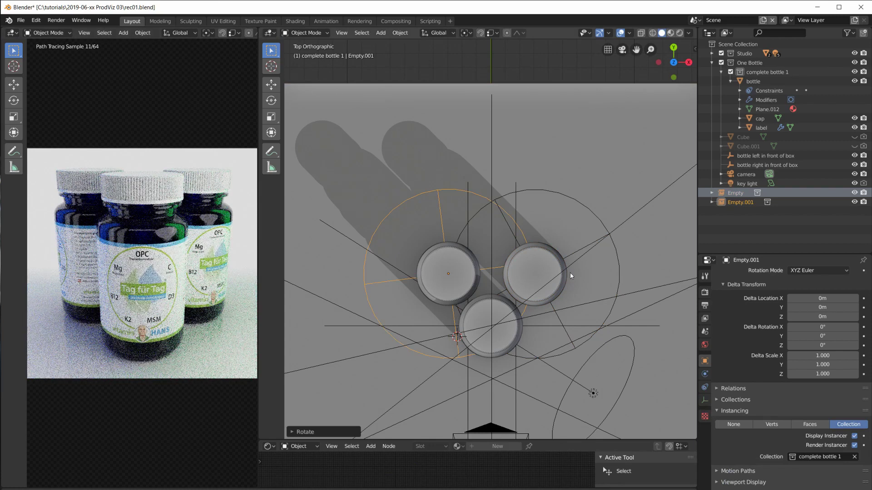
pyautogui.scroll(-3, 570, 304)
pyautogui.scroll(2, 565, 325)
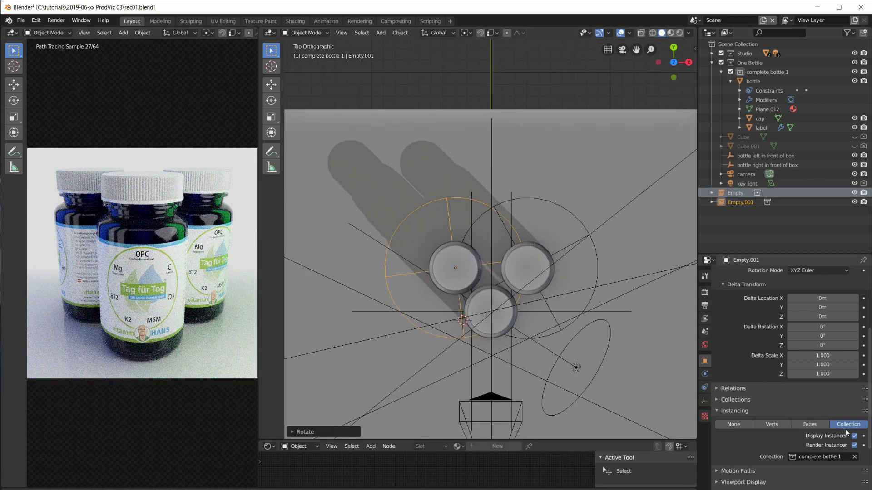
# Compare the first instancing empty with the original's separate bottle, cap and label objects by selecting each in turn
pyautogui.click(736, 195)
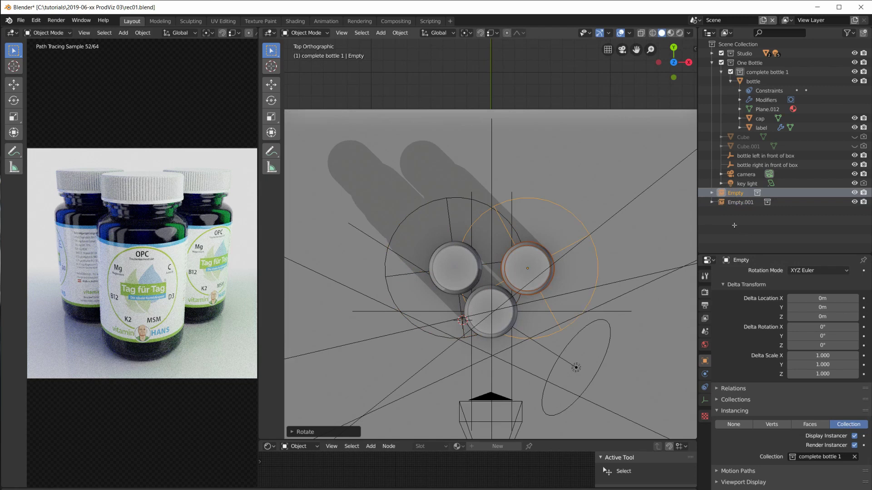
pyautogui.click(753, 81)
pyautogui.click(761, 119)
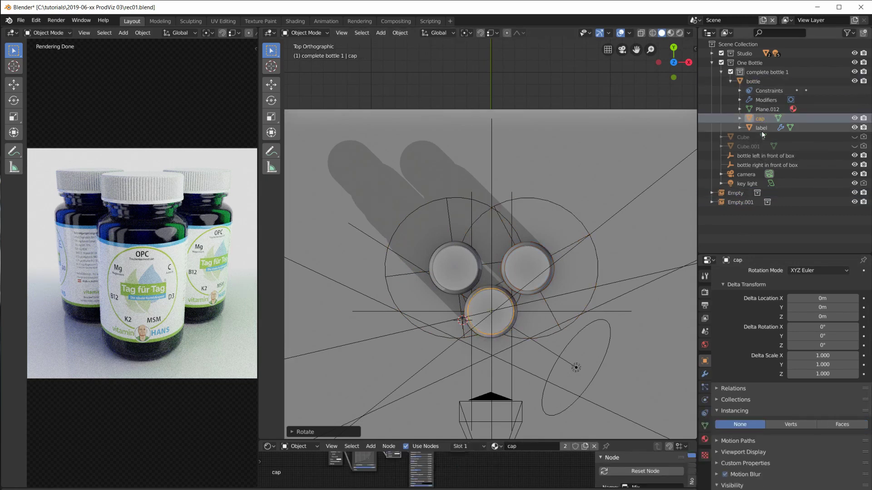
pyautogui.click(761, 129)
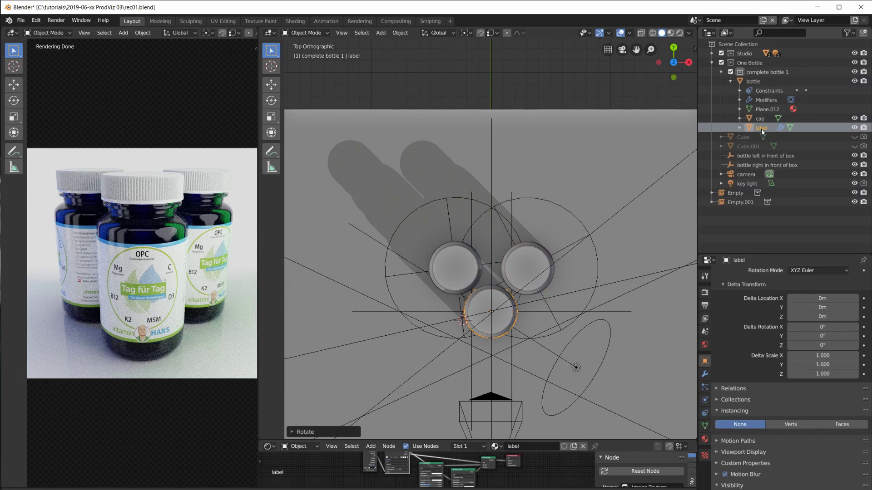
# Duplicate the first instancing empty in front view, place the copy above the bottles and rotate it about 92° onto its side
pyautogui.click(736, 194)
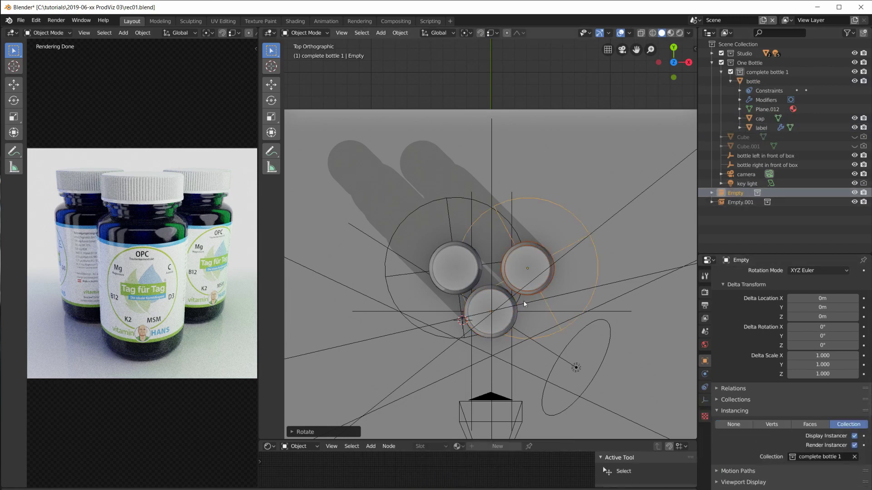
pyautogui.press('KP_1')
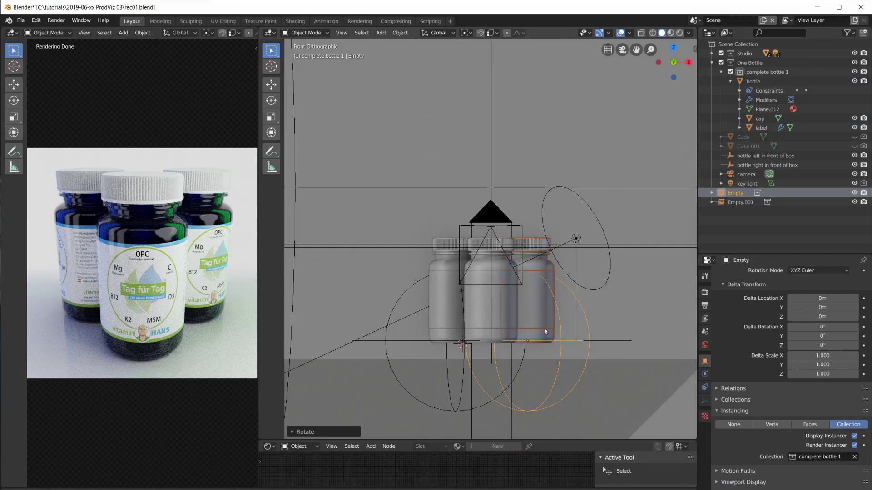
pyautogui.press('s')
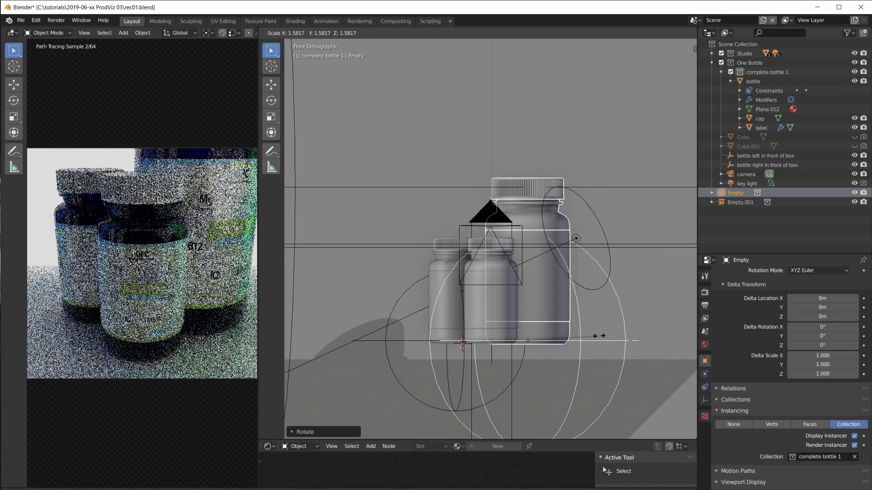
pyautogui.press('Escape')
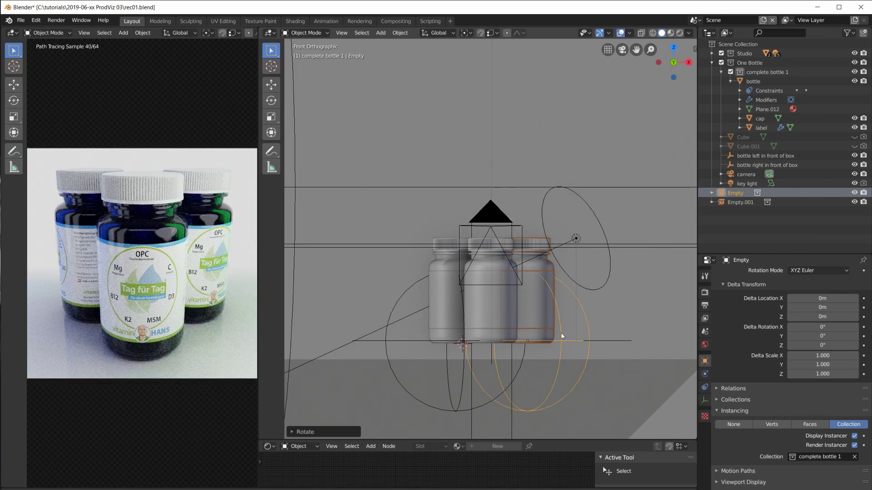
pyautogui.hotkey('shift', 'd')
pyautogui.click(566, 123)
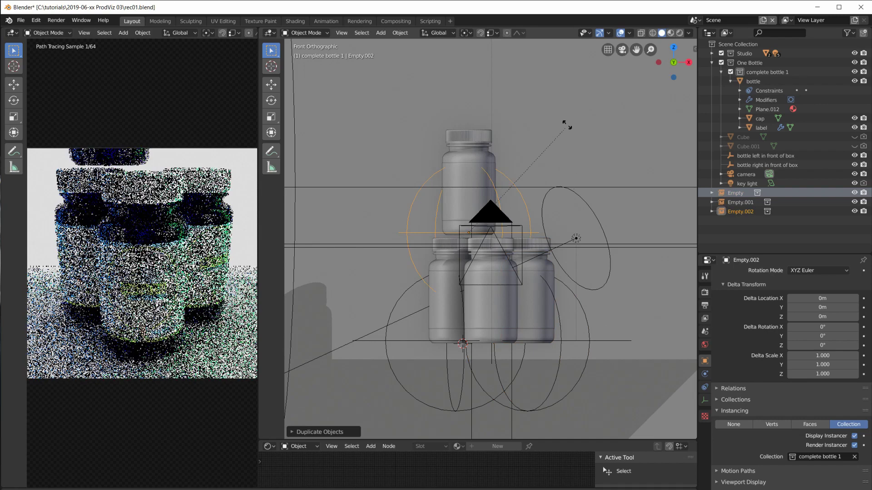
pyautogui.press('r')
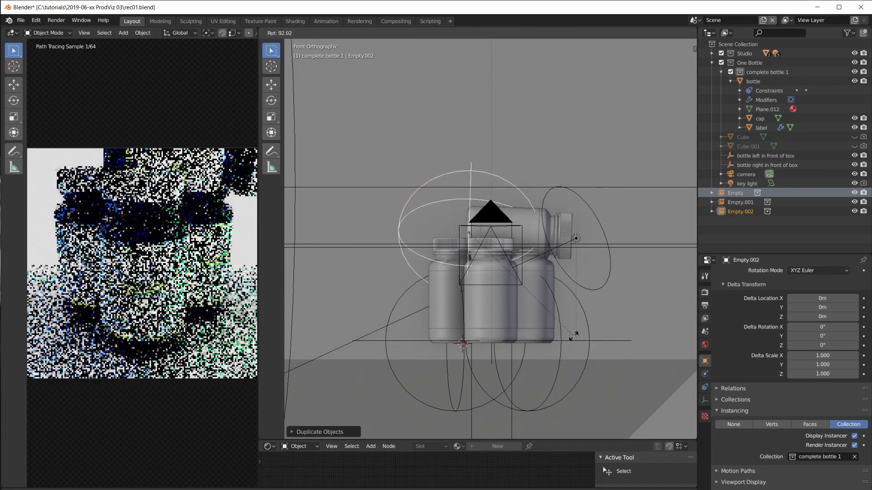
pyautogui.press('Return')
# Move Empty.002 up clear of the caps in front view and forward over the gap between the three bottles in top view
pyautogui.scroll(7, 475, 189)
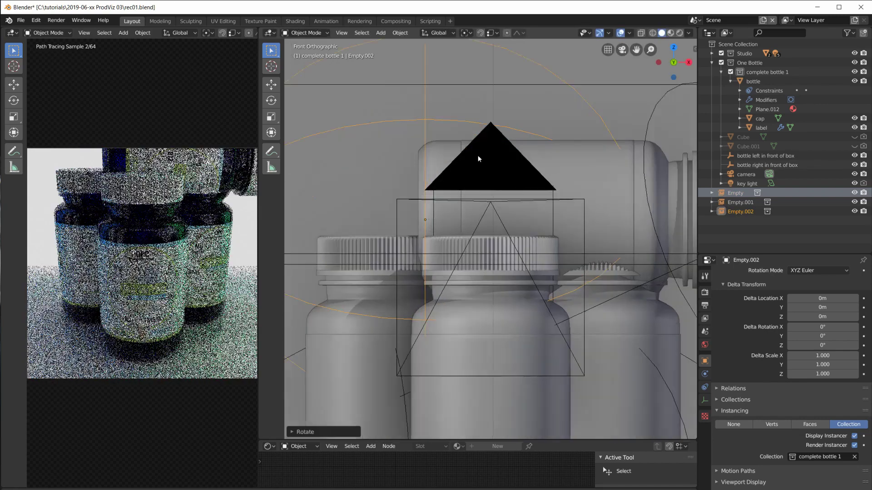
pyautogui.press('g')
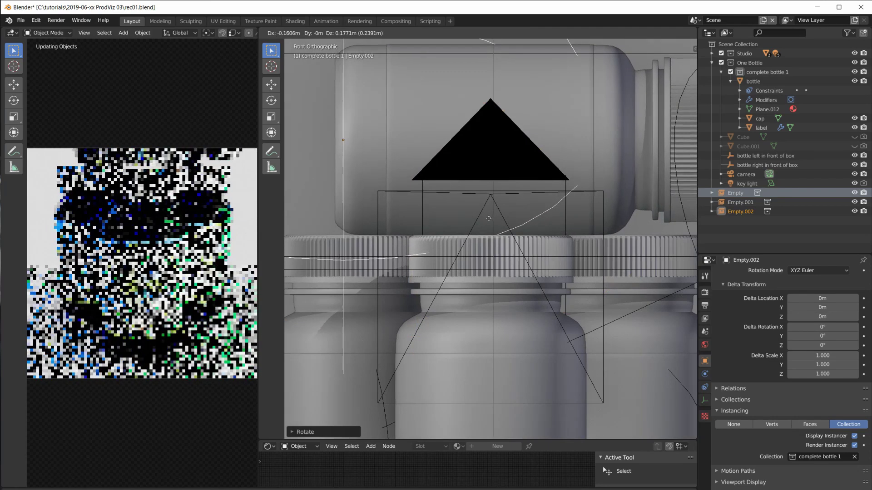
pyautogui.click(489, 218)
pyautogui.press('KP_7')
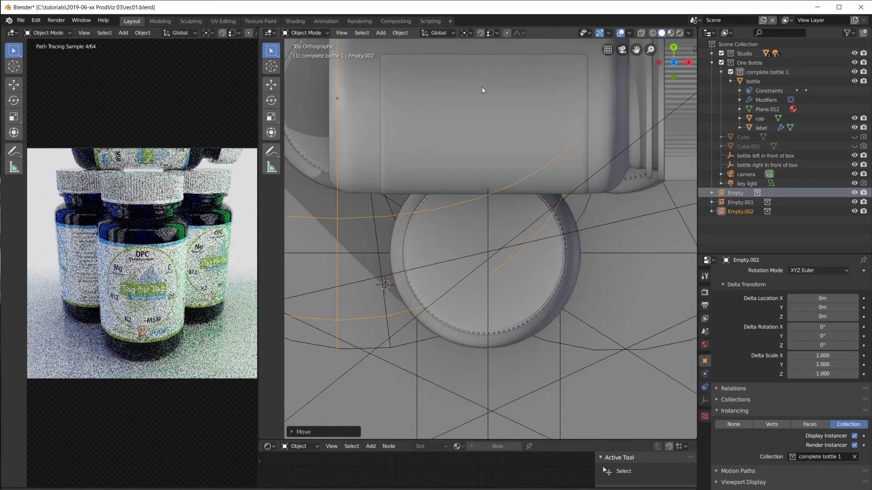
pyautogui.press('g')
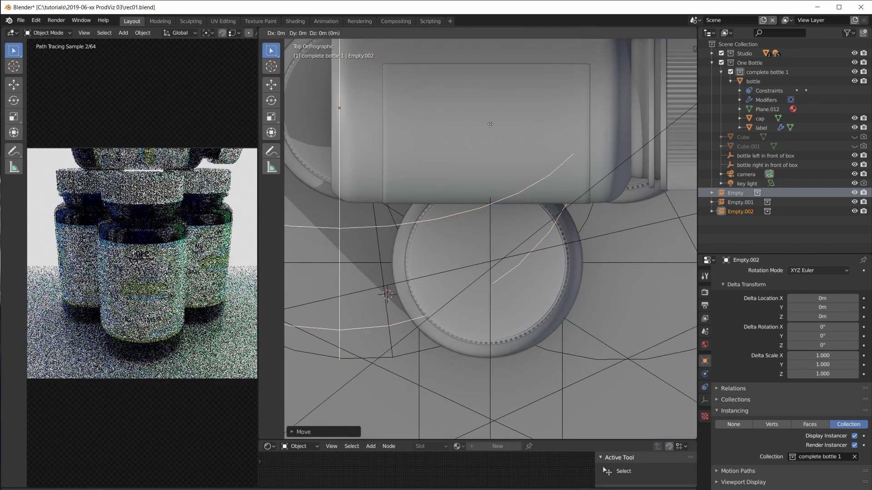
pyautogui.click(470, 271)
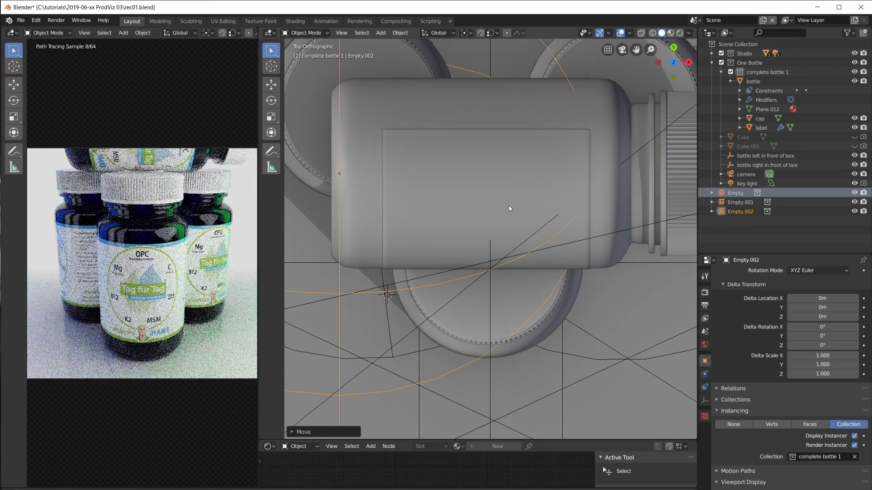
# Lower Empty.002 slightly along Z in front view so the lying bottle rests on the caps
pyautogui.press('KP_1')
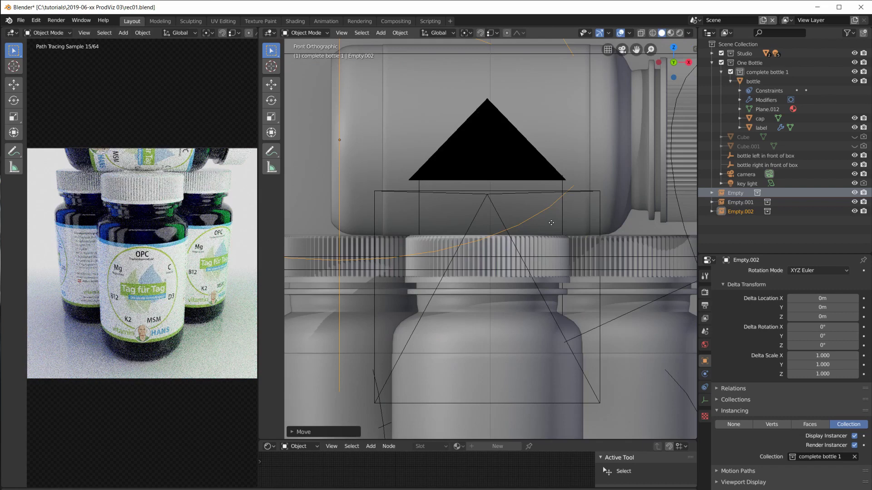
pyautogui.press('g')
pyautogui.press('z')
pyautogui.click(552, 230)
# Duplicate the camera and raise the copy straight up along Z above the original camera
pyautogui.scroll(-3, 109, 269)
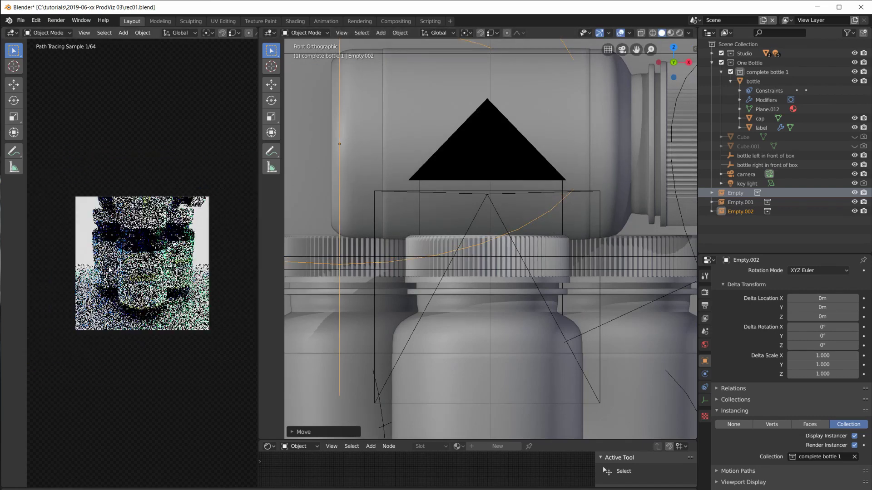
pyautogui.scroll(1, 108, 266)
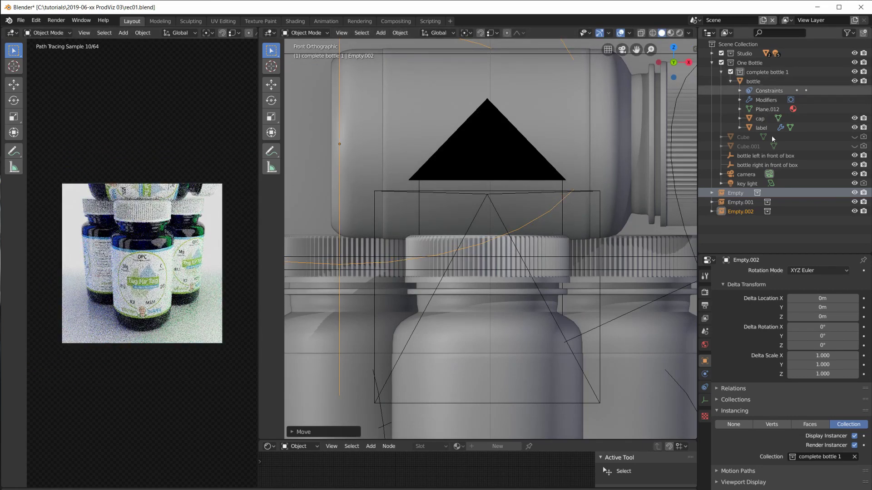
pyautogui.click(754, 173)
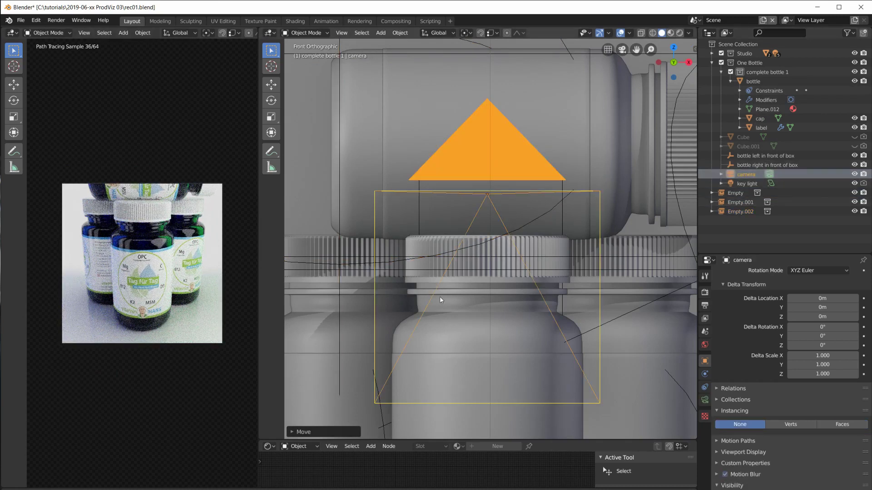
pyautogui.scroll(-5, 546, 255)
pyautogui.moveTo(547, 255); pyautogui.dragTo(464, 278, button='middle')
pyautogui.hotkey('shift', 'd')
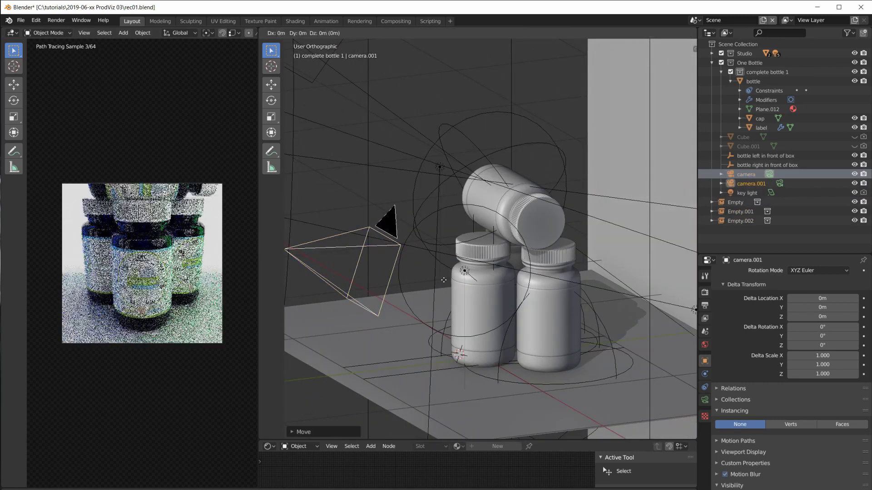
pyautogui.press('z')
pyautogui.click(449, 251)
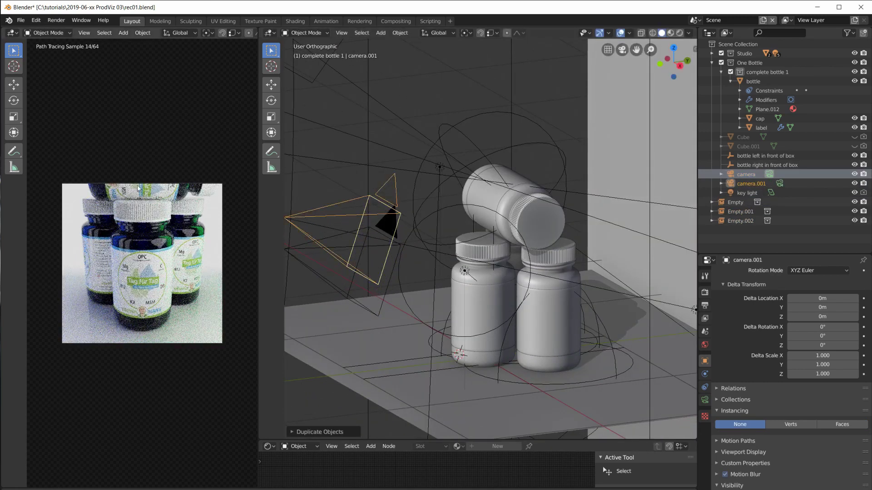
# Make camera.001 the active camera and pull it back 0.713 m along its local Z axis to frame all four bottles
pyautogui.press('ctrl+KP_0')
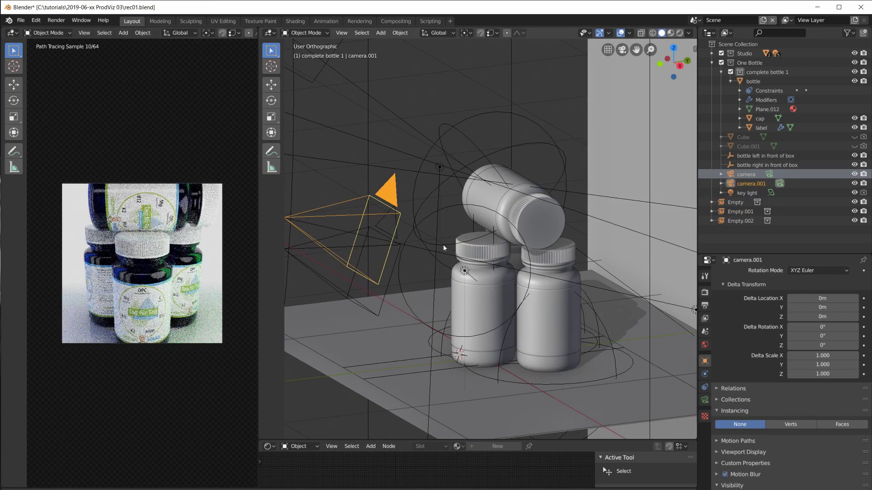
pyautogui.press('g')
pyautogui.press('z')
pyautogui.press('z')
pyautogui.click(211, 221)
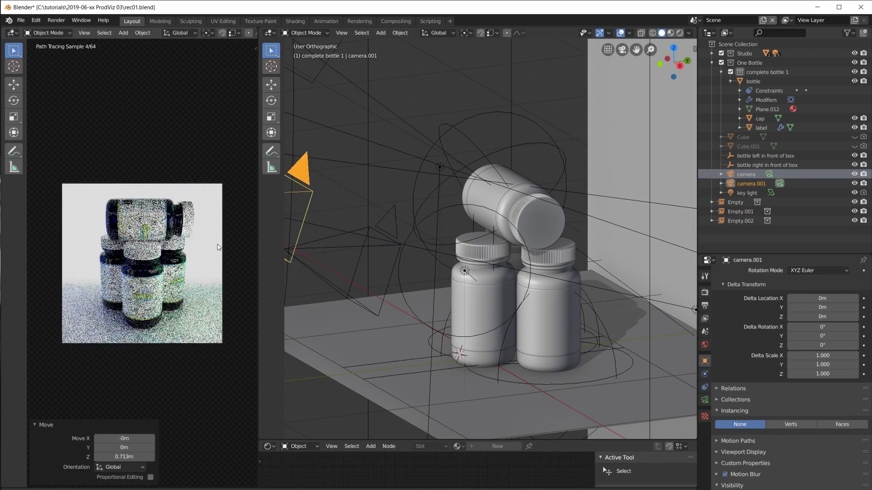
pyautogui.press('Home')
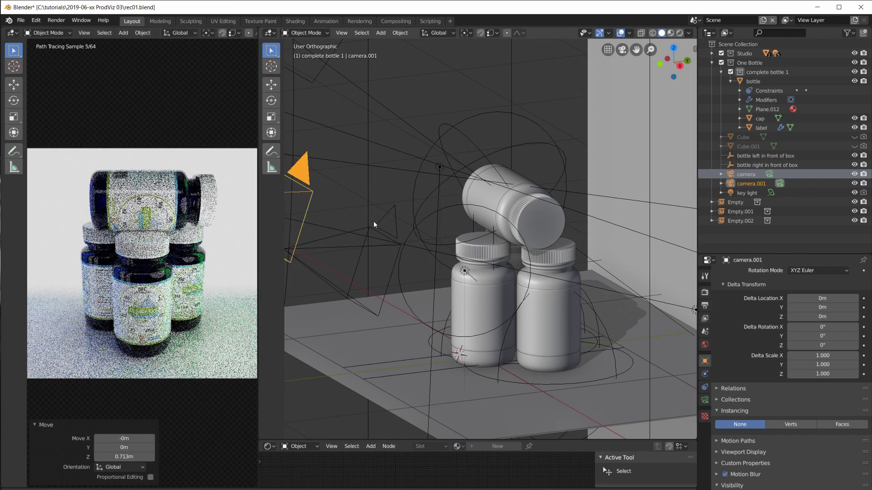
# Rotate Empty.002 in right view so the lying bottle turns the front of its label toward the camera
pyautogui.click(453, 129)
pyautogui.moveTo(479, 164); pyautogui.dragTo(620, 145, button='middle')
pyautogui.press('KP_3')
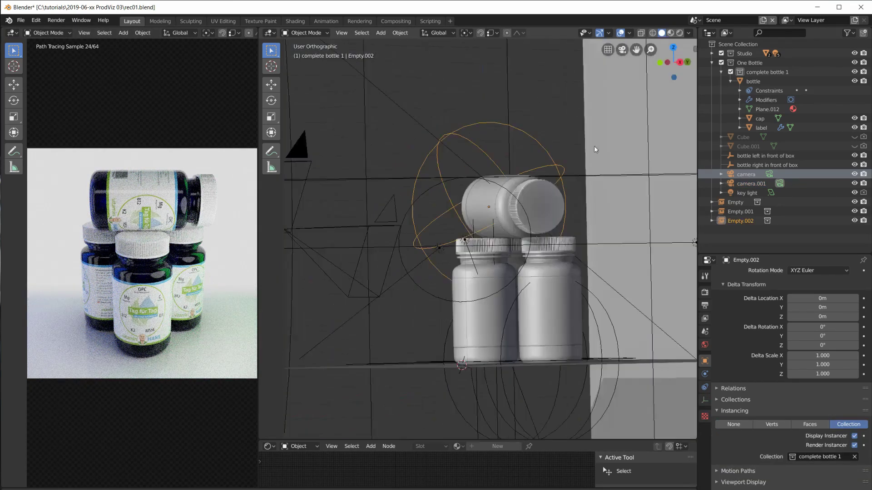
pyautogui.press('r')
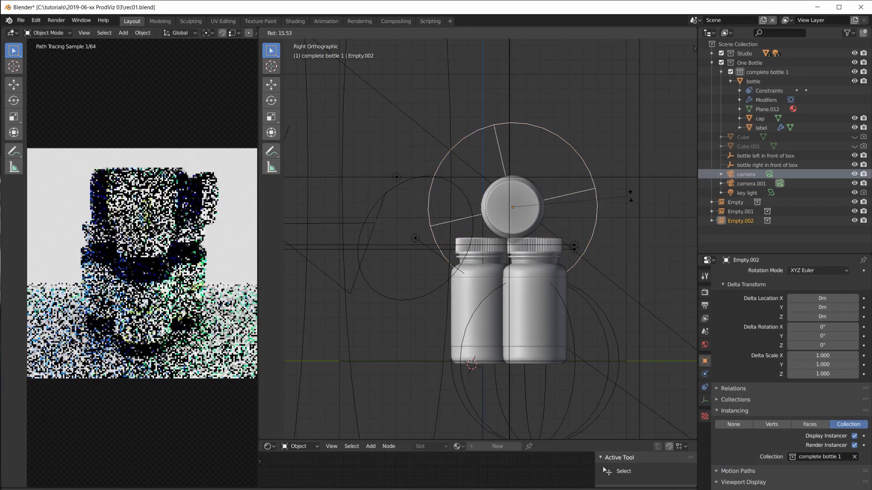
pyautogui.click(630, 222)
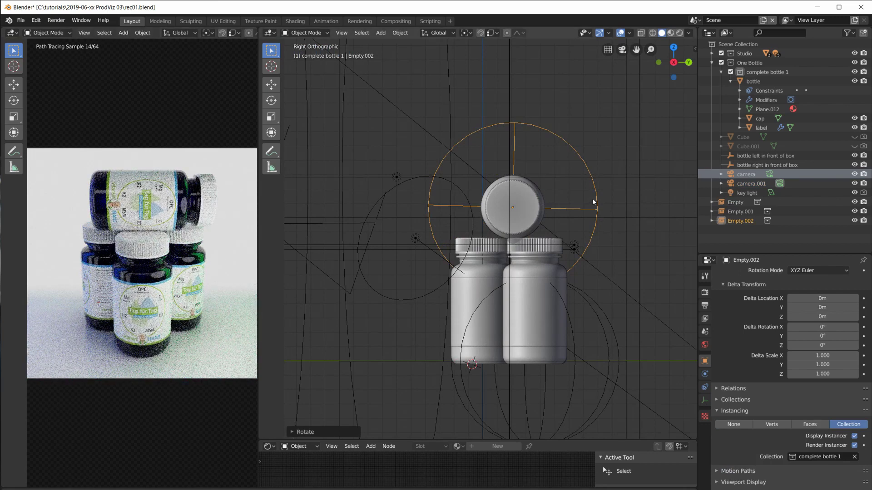
# Hide Empty, Empty.001 and Empty.002 in the viewport, leaving only the original bottle
pyautogui.moveTo(546, 249); pyautogui.dragTo(606, 279, button='middle')
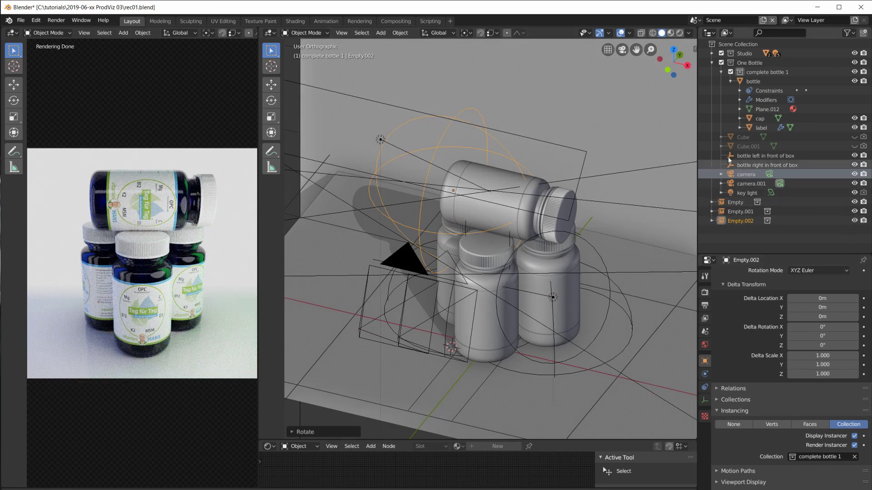
pyautogui.click(738, 82)
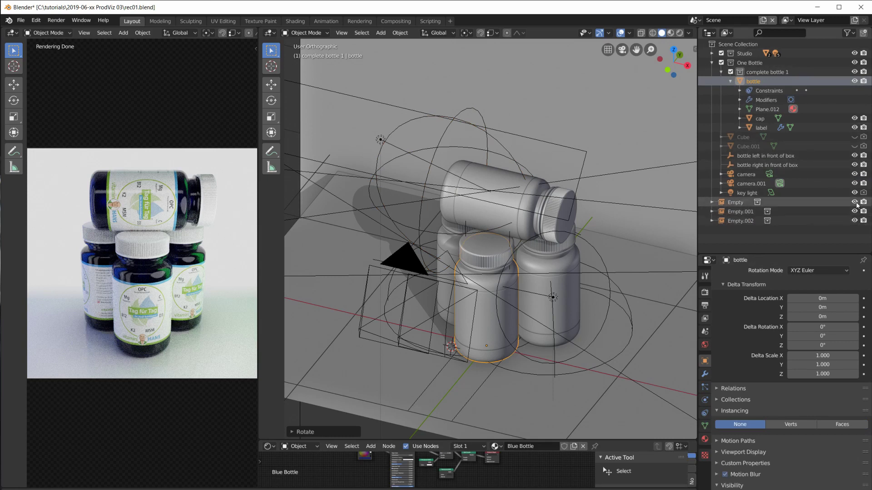
pyautogui.moveTo(855, 203); pyautogui.dragTo(855, 222)
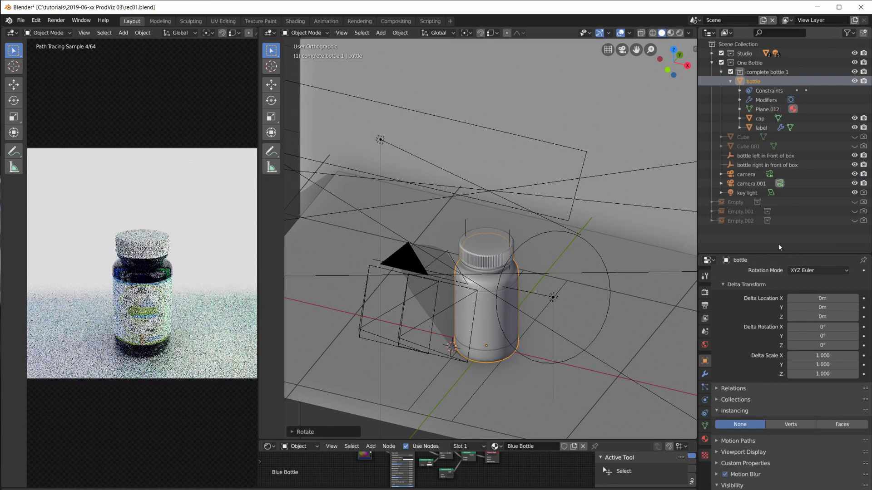
# Select the original camera in the viewport and make it the active camera again
pyautogui.moveTo(500, 259); pyautogui.dragTo(393, 246, button='middle')
pyautogui.click(388, 241)
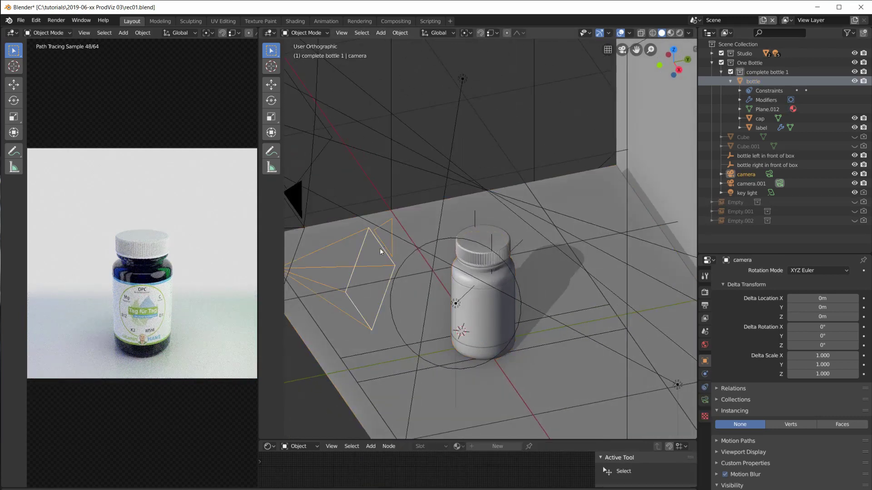
pyautogui.press('KP_0')
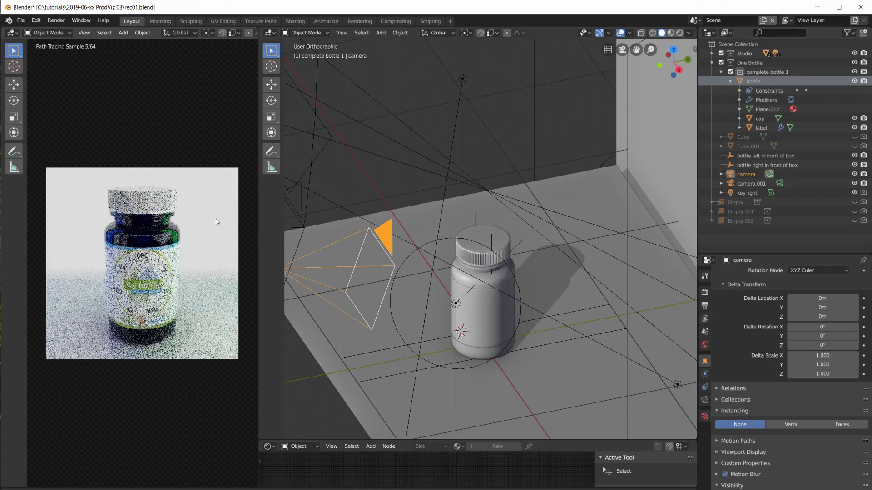
# Select the bottle object in front view and add an Array modifier to it
pyautogui.scroll(-1, 387, 254)
pyautogui.scroll(-2, 597, 293)
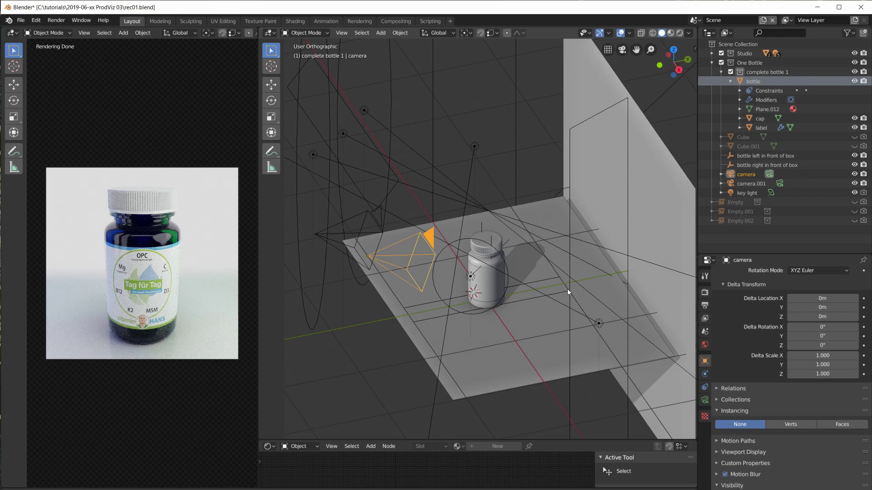
pyautogui.moveTo(567, 288); pyautogui.dragTo(615, 303, button='middle')
pyautogui.press('KP_1')
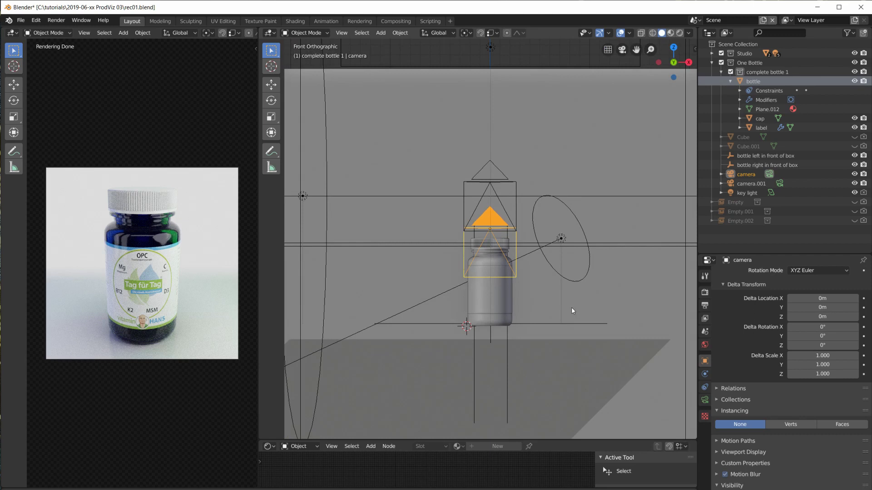
pyautogui.scroll(-2, 568, 287)
pyautogui.scroll(8, 559, 300)
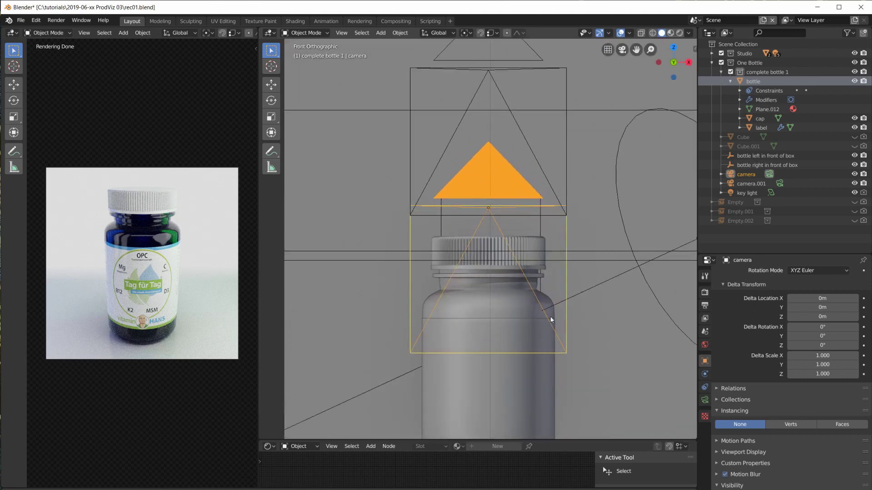
pyautogui.click(482, 309)
pyautogui.scroll(-4, 543, 348)
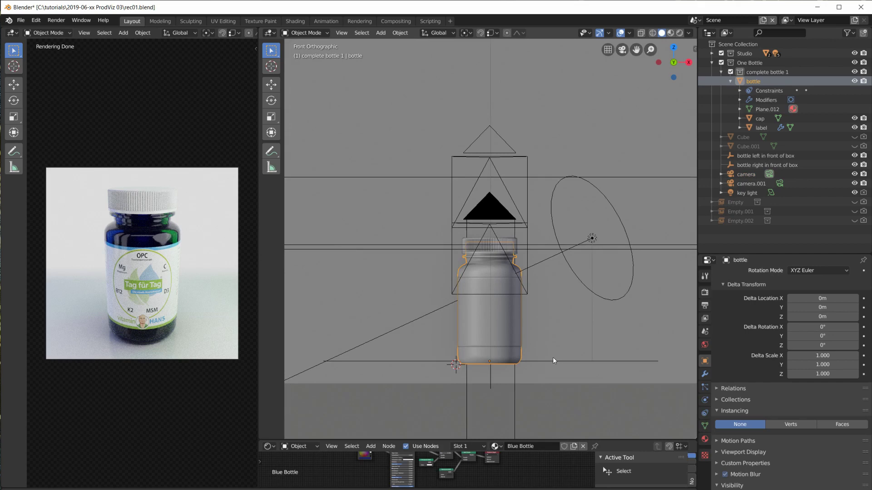
pyautogui.scroll(-2, 189, 290)
pyautogui.moveTo(189, 290)
pyautogui.mouseDown(button='middle')
pyautogui.moveTo(180, 312)
pyautogui.moveTo(170, 290)
pyautogui.moveTo(177, 288)
pyautogui.mouseUp(button='middle')
pyautogui.scroll(-4, 180, 312)
pyautogui.scroll(-4, 180, 311)
pyautogui.keyDown('shift'); pyautogui.moveTo(590, 345); pyautogui.dragTo(554, 312, button='middle'); pyautogui.keyUp('shift')
pyautogui.click(705, 374)
pyautogui.click(758, 274)
pyautogui.click(729, 297)
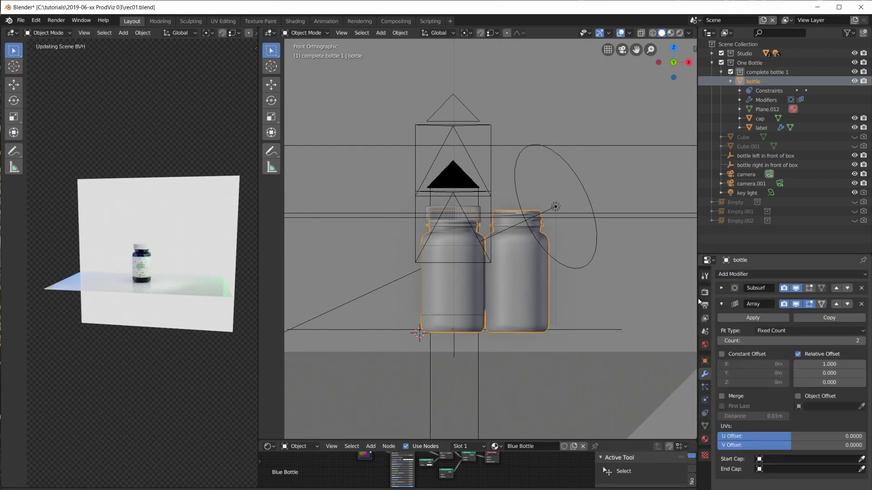
# Set the bottle array's relative X offset to 1.1 and its count to 5
pyautogui.click(826, 365)
pyautogui.write('1.1')
pyautogui.press('Return')
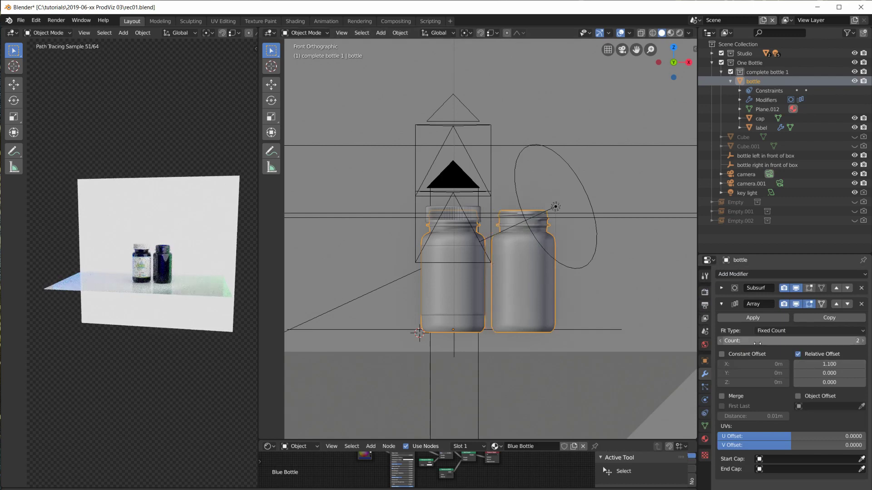
pyautogui.click(862, 341)
pyautogui.click(862, 340)
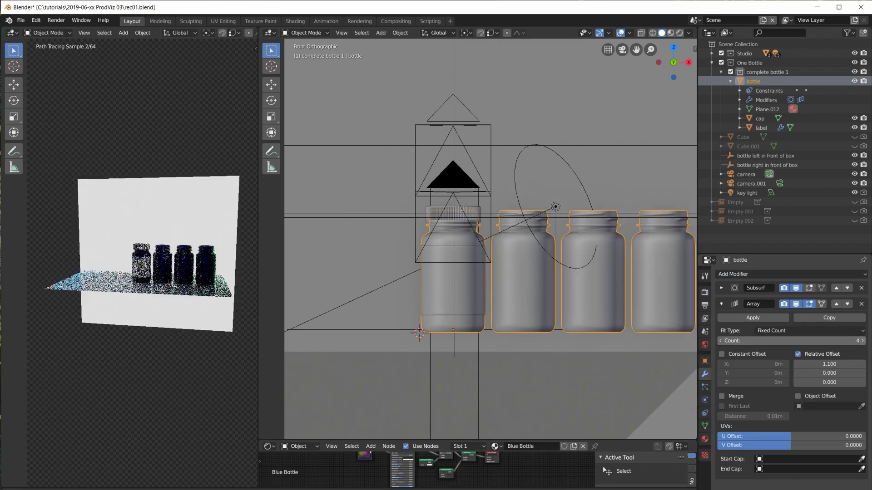
pyautogui.click(862, 341)
pyautogui.scroll(1, 215, 247)
pyautogui.scroll(3, 215, 247)
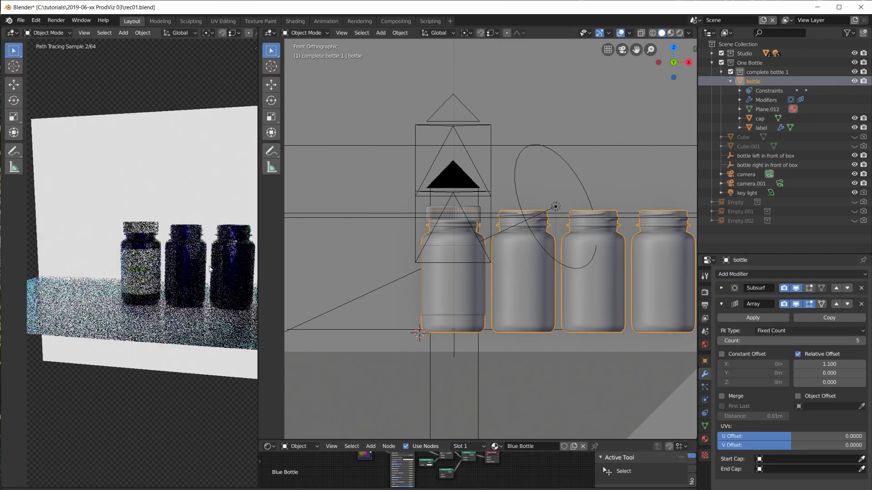
pyautogui.scroll(-3, 585, 272)
pyautogui.keyDown('shift'); pyautogui.moveTo(584, 270); pyautogui.dragTo(555, 276, button='middle'); pyautogui.keyUp('shift')
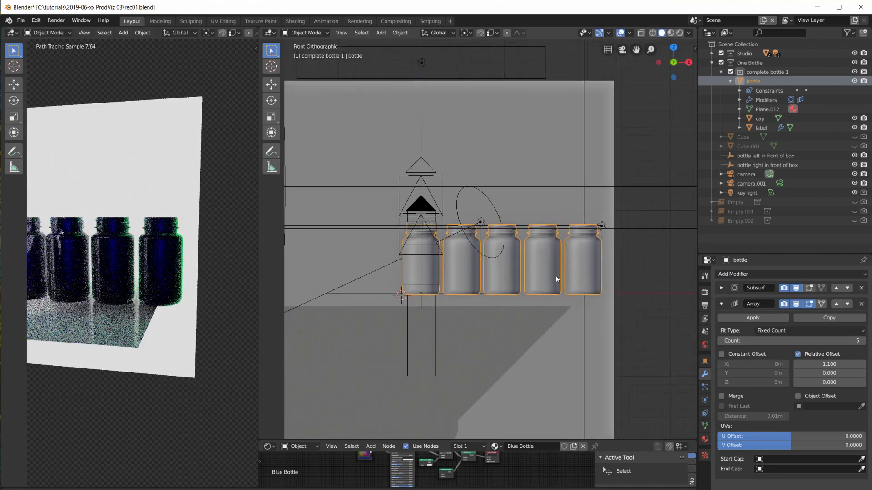
# Examine the row of arrayed bottles and check the cap and label objects for their own modifiers
pyautogui.scroll(-3, 107, 279)
pyautogui.moveTo(178, 304)
pyautogui.mouseDown(button='middle')
pyautogui.moveTo(183, 321)
pyautogui.moveTo(129, 312)
pyautogui.moveTo(200, 274)
pyautogui.moveTo(236, 218)
pyautogui.moveTo(191, 323)
pyautogui.moveTo(184, 373)
pyautogui.mouseUp(button='middle')
pyautogui.scroll(4, 218, 236)
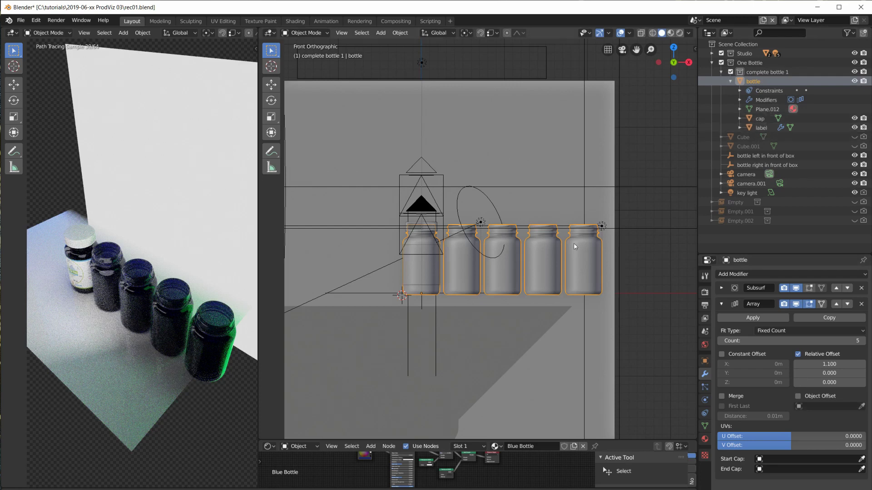
pyautogui.scroll(3, 475, 295)
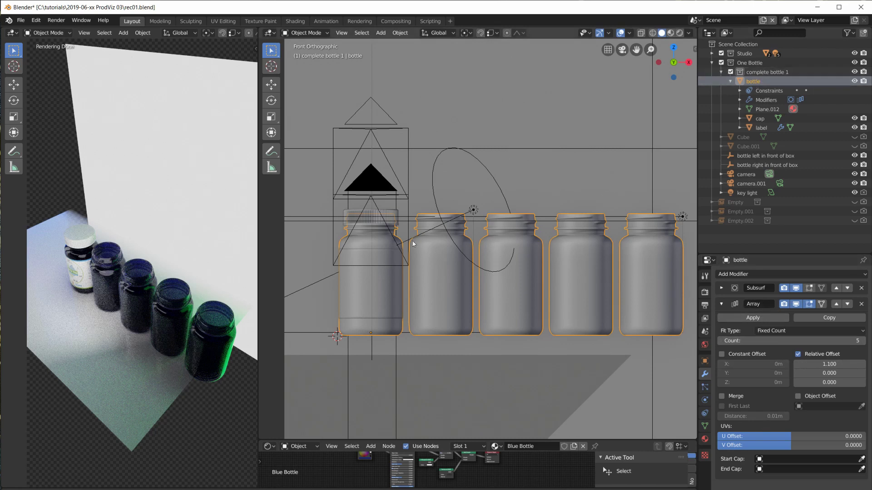
pyautogui.click(369, 219)
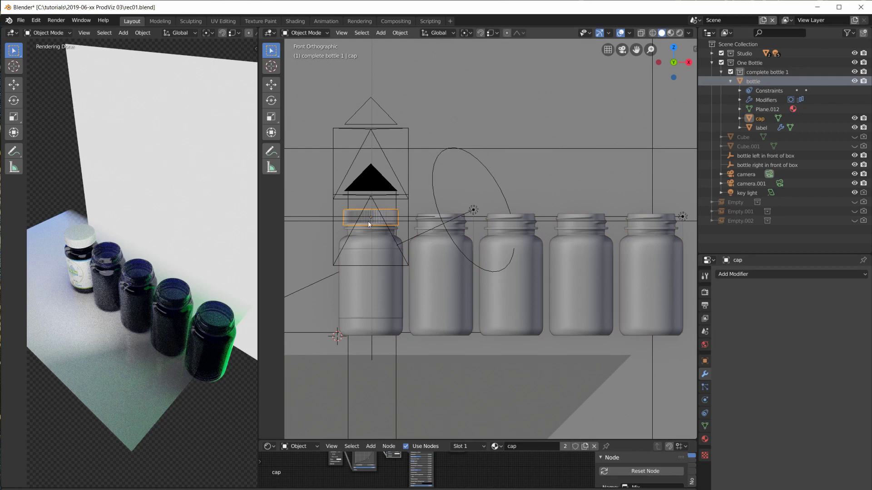
pyautogui.click(374, 251)
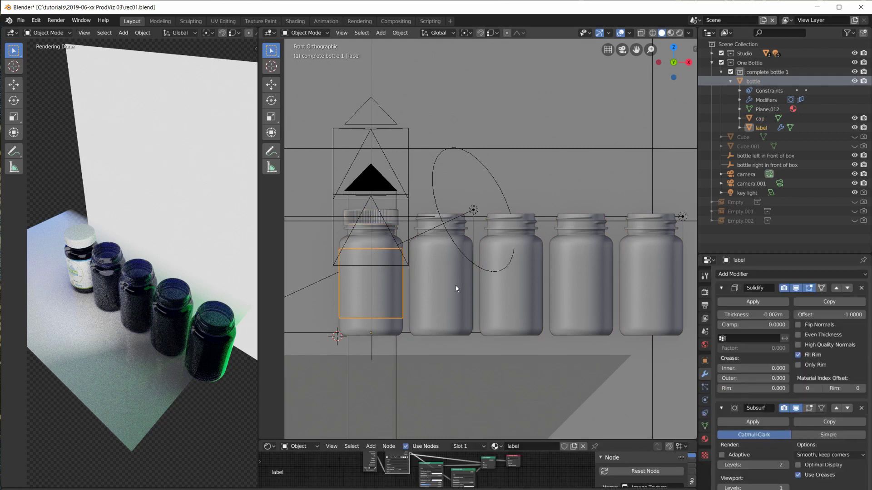
pyautogui.click(380, 242)
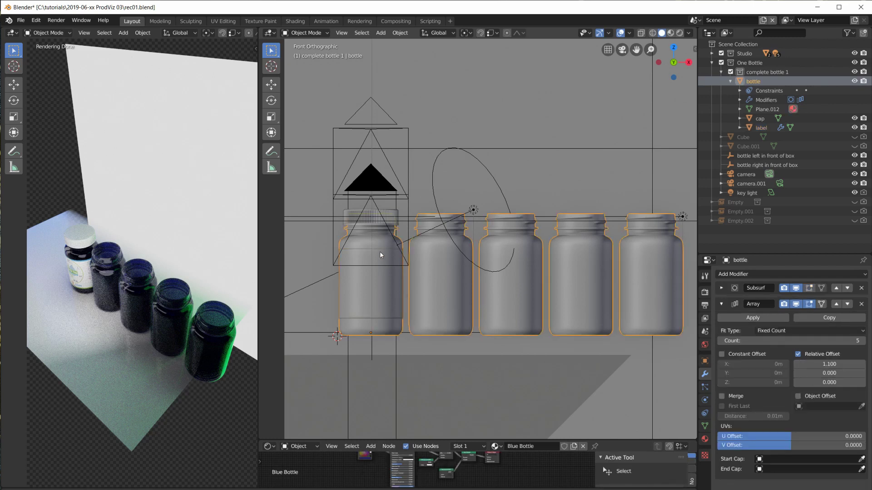
pyautogui.click(380, 255)
pyautogui.keyDown('shift'); pyautogui.click(375, 233); pyautogui.keyUp('shift')
pyautogui.click(379, 215)
pyautogui.click(375, 217)
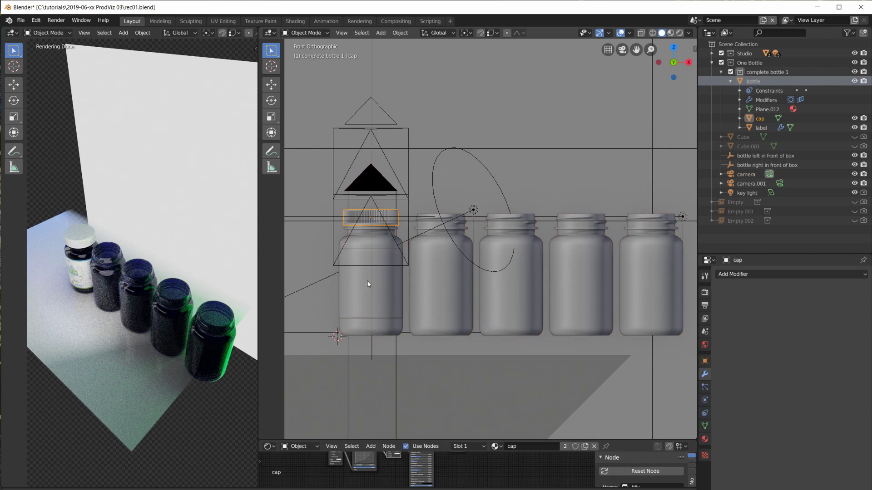
pyautogui.click(373, 240)
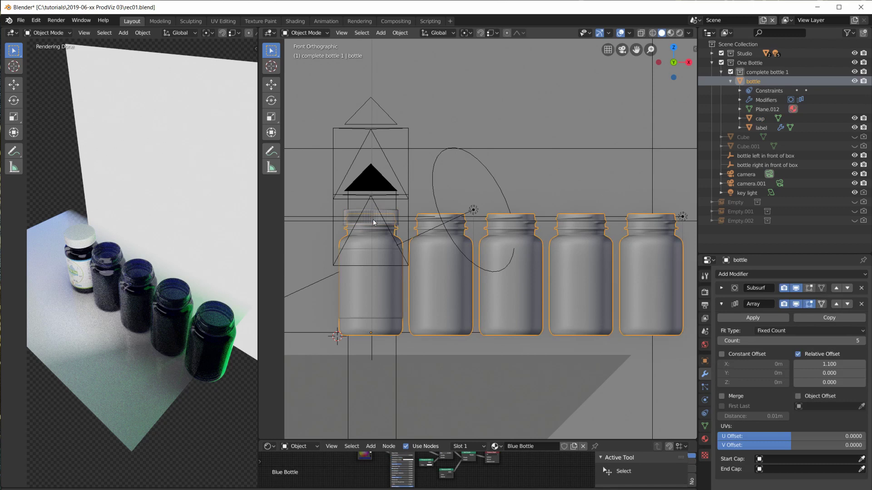
pyautogui.scroll(-3, 462, 271)
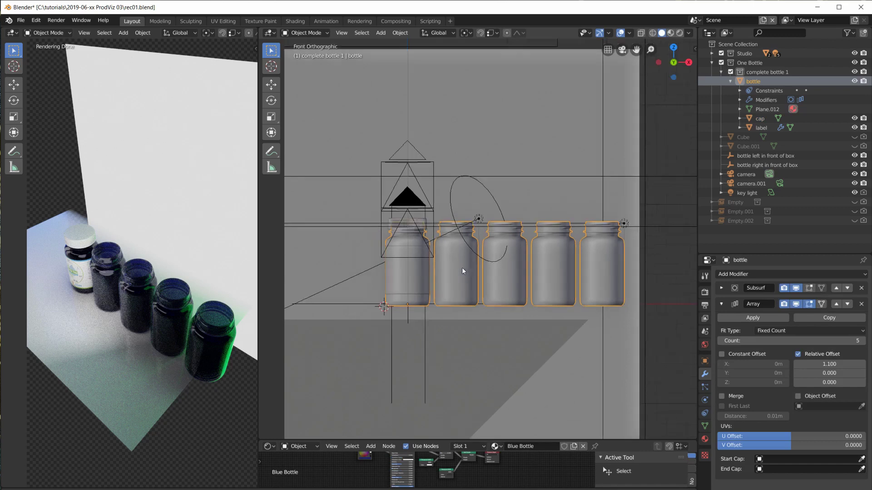
pyautogui.scroll(3, 595, 321)
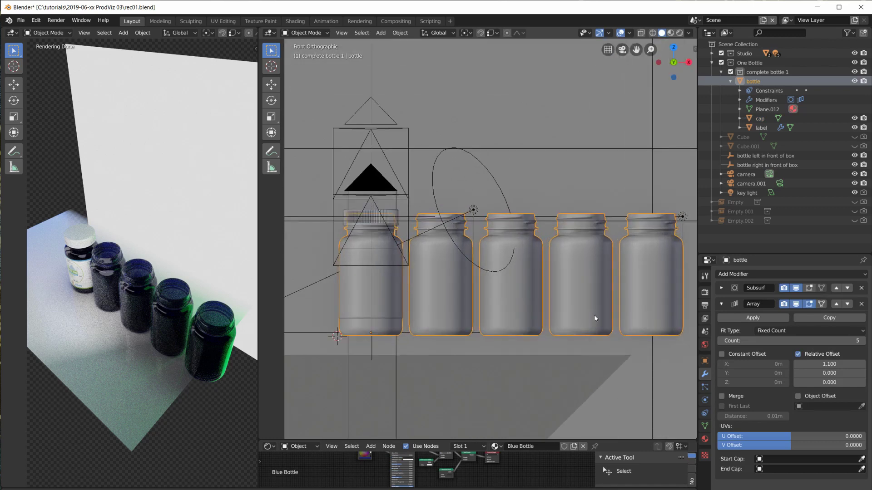
pyautogui.scroll(-4, 593, 315)
# Select the "bottle left in front of box" empty and look through its properties for modifier support
pyautogui.click(595, 321)
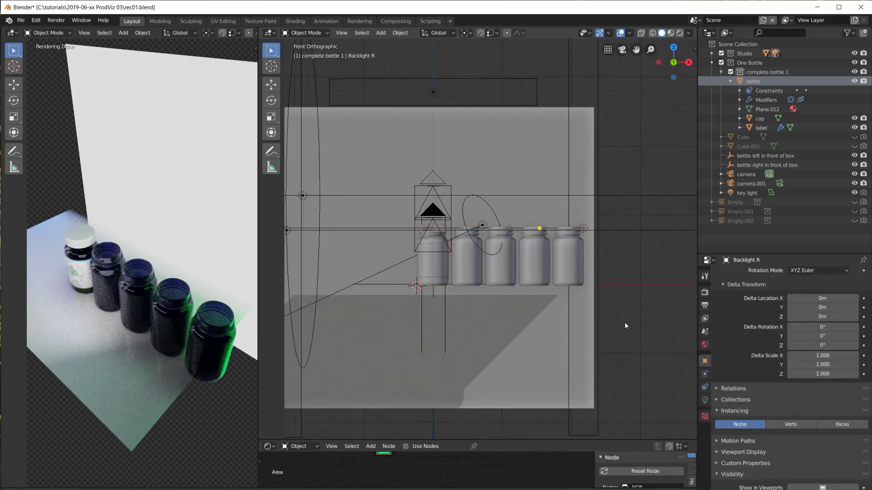
pyautogui.click(422, 313)
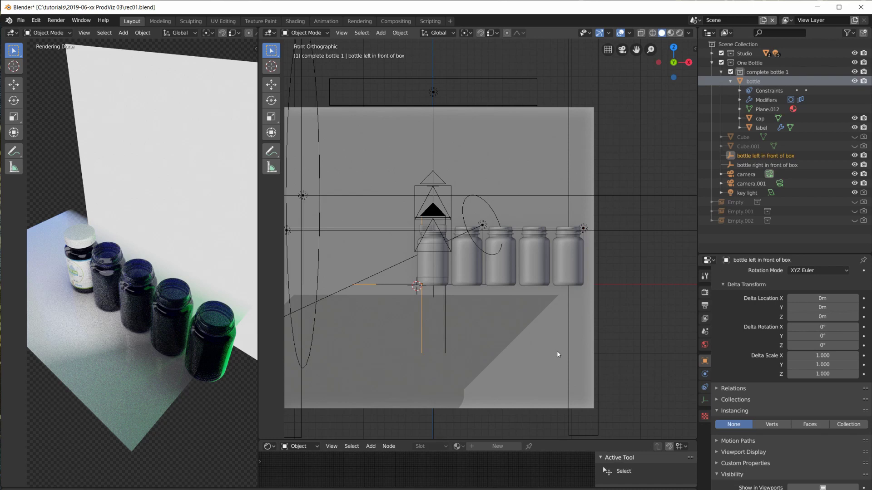
pyautogui.click(443, 311)
pyautogui.moveTo(443, 313)
pyautogui.mouseDown(button='middle')
pyautogui.moveTo(417, 376)
pyautogui.moveTo(445, 351)
pyautogui.moveTo(442, 305)
pyautogui.mouseUp(button='middle')
pyautogui.click(422, 313)
pyautogui.press('KP_1')
pyautogui.scroll(4, 533, 340)
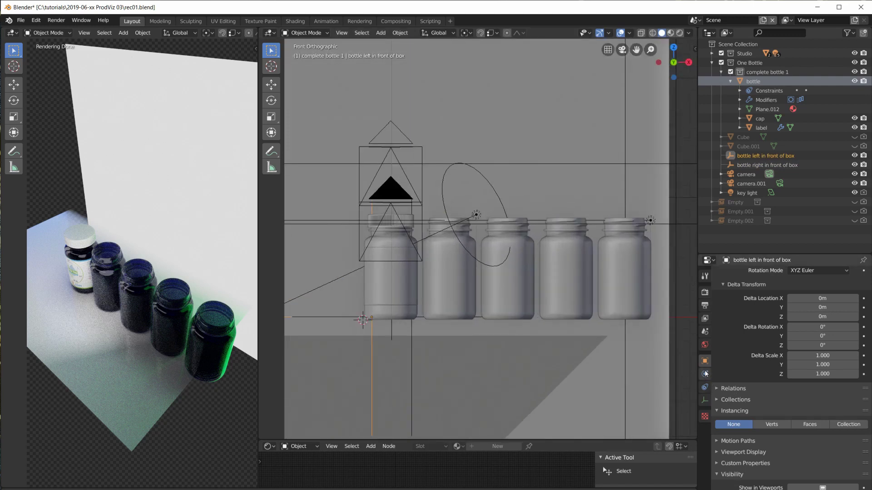
pyautogui.click(705, 387)
pyautogui.click(706, 399)
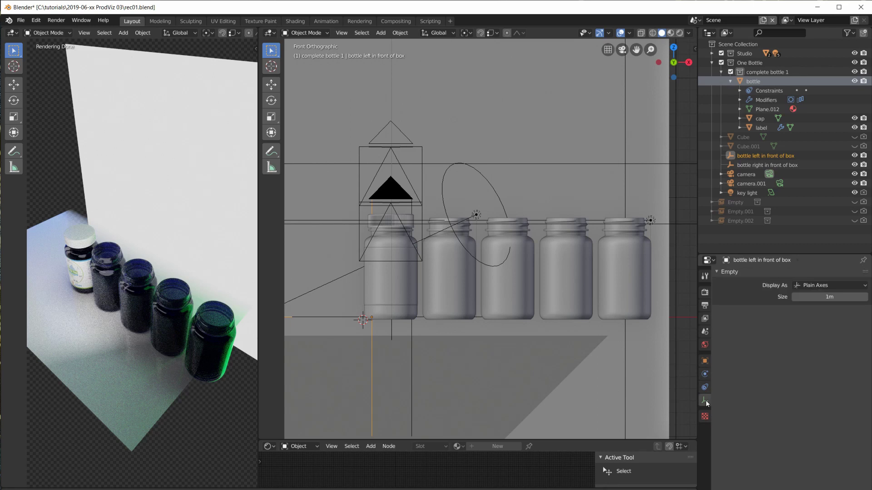
pyautogui.click(705, 387)
pyautogui.click(704, 374)
pyautogui.click(705, 361)
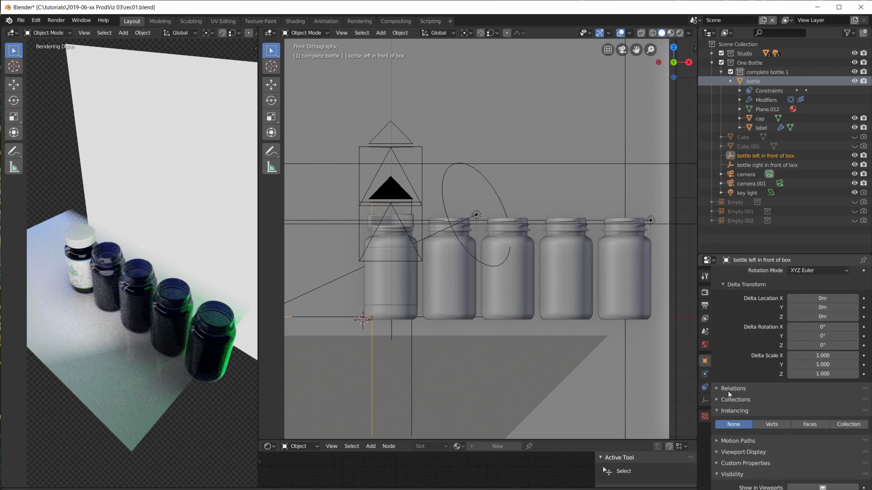
# Add a mesh plane and scale its geometry down in Edit Mode to fit within the first bottle's base
pyautogui.moveTo(500, 318); pyautogui.dragTo(457, 282, button='middle')
pyautogui.click(458, 282)
pyautogui.hotkey('shift', 'a')
pyautogui.moveTo(455, 282)
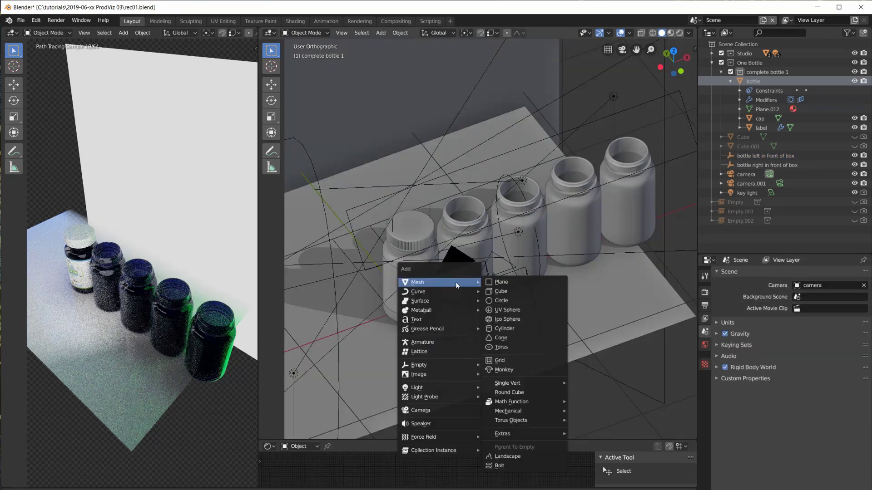
pyautogui.click(497, 282)
pyautogui.press('Tab')
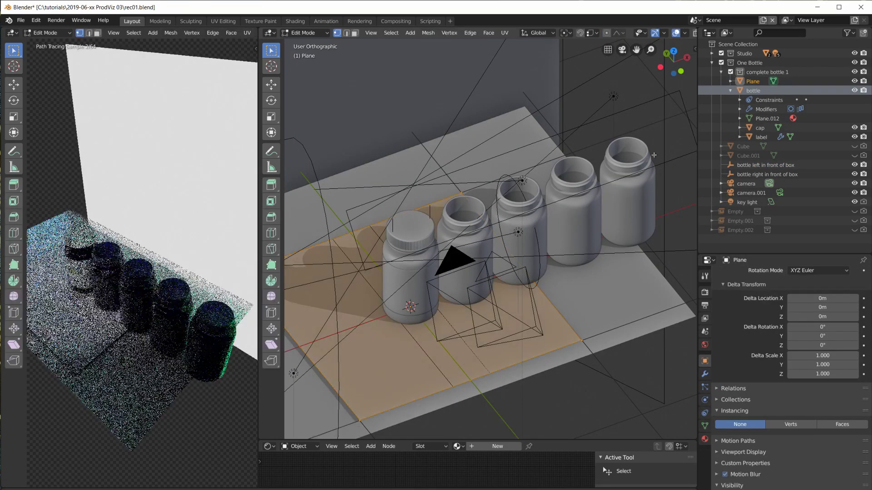
pyautogui.press('s')
pyautogui.click(433, 281)
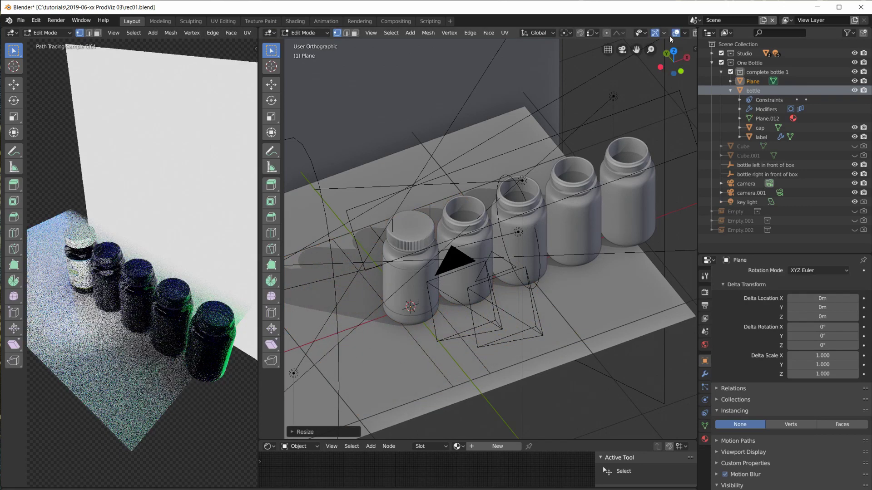
# Enable X-ray display, shrink the plane's geometry slightly inside the first bottle's base, and return to Object Mode
pyautogui.scroll(-3, 667, 35)
pyautogui.click(642, 35)
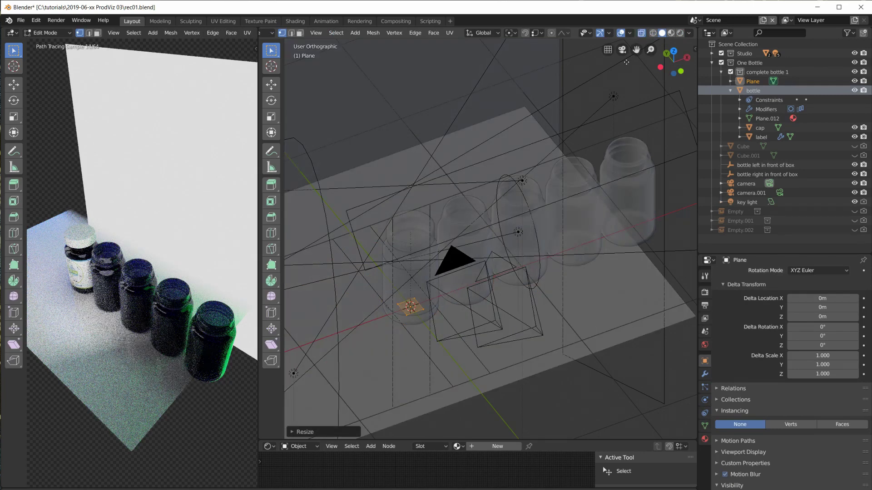
pyautogui.scroll(4, 506, 330)
pyautogui.moveTo(525, 311); pyautogui.dragTo(570, 184, button='middle')
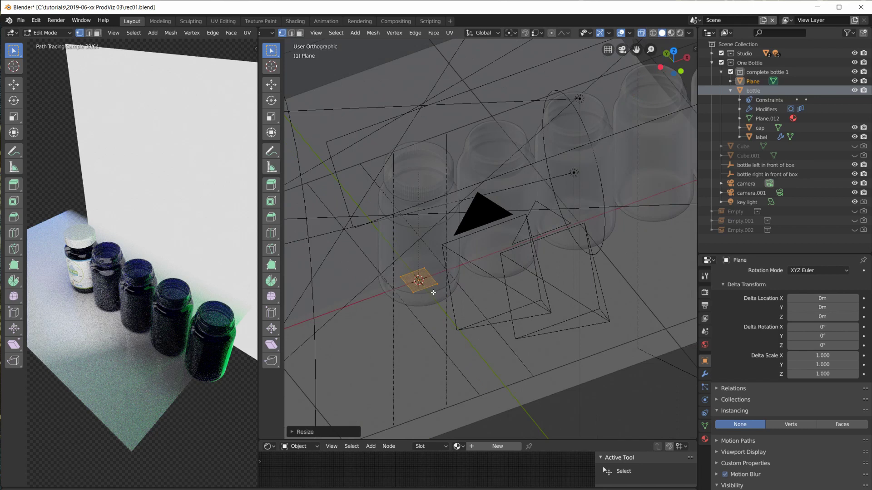
pyautogui.press('s')
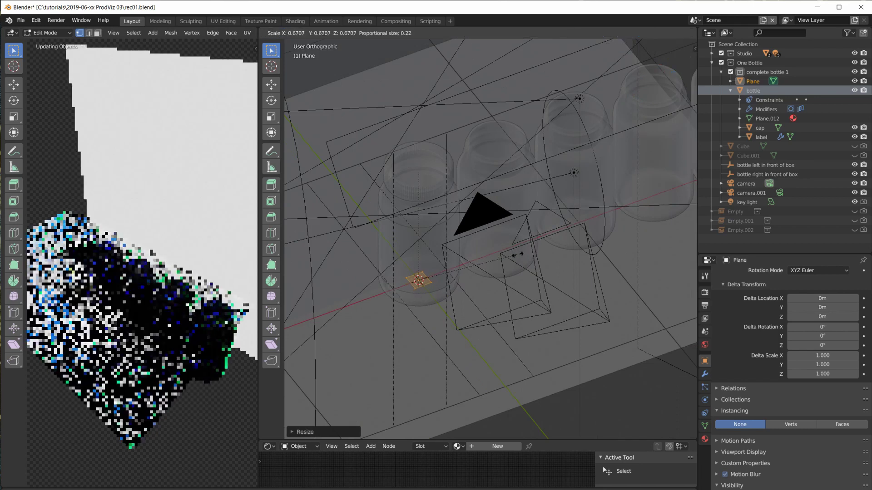
pyautogui.click(540, 241)
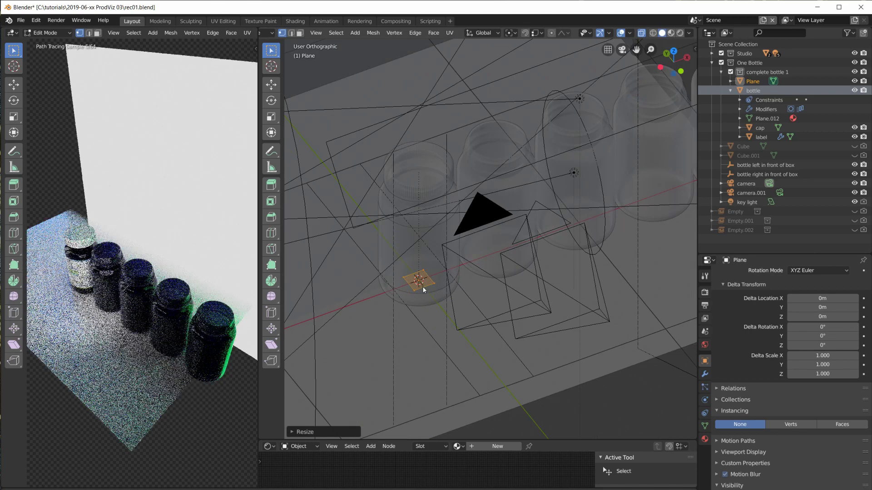
pyautogui.press('Tab')
# Add an Array modifier to the small plane, discarding the modifier added by mistake
pyautogui.click(704, 374)
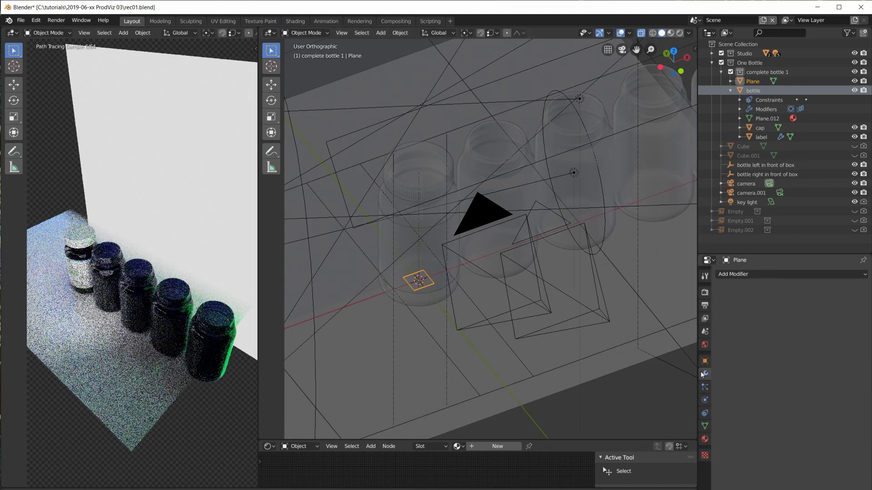
pyautogui.click(768, 276)
pyautogui.click(691, 300)
pyautogui.click(861, 288)
pyautogui.click(770, 273)
pyautogui.click(688, 295)
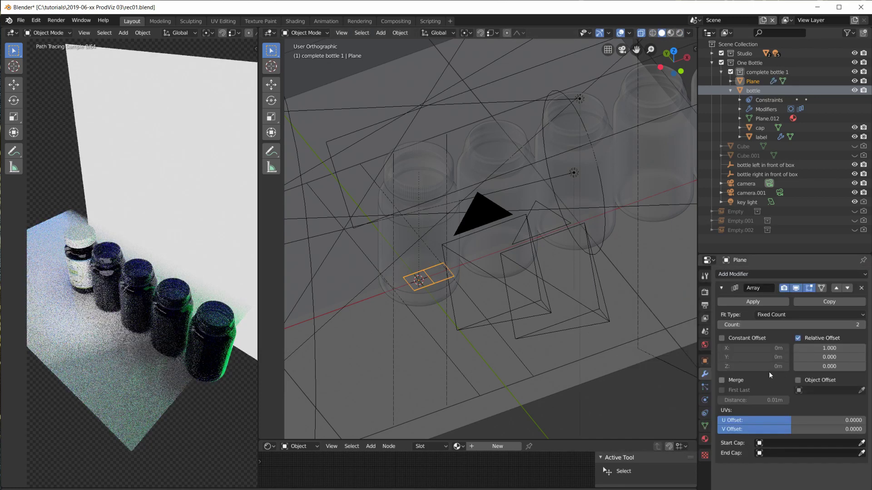
# Set the plane's array to 6 copies with a relative X offset of 4.1
pyautogui.click(862, 325)
pyautogui.click(862, 325)
pyautogui.click(862, 325)
pyautogui.click(862, 325)
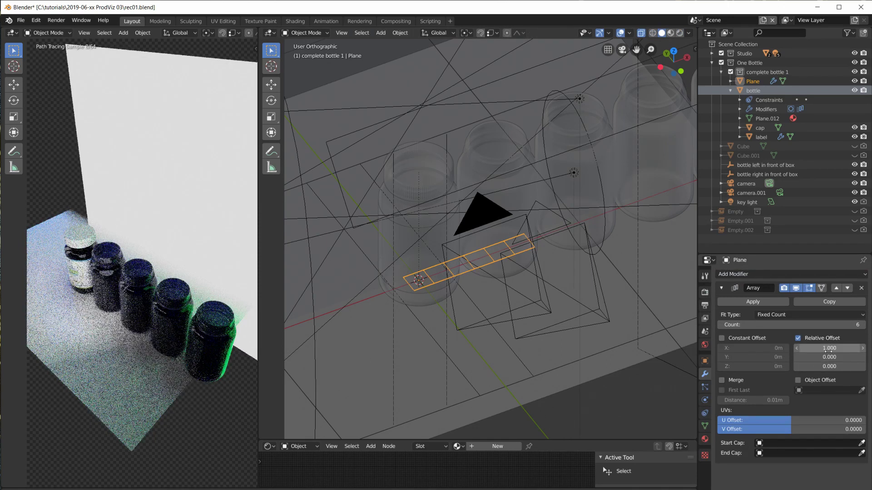
pyautogui.moveTo(828, 349); pyautogui.dragTo(865, 348)
pyautogui.scroll(-2, 566, 254)
pyautogui.scroll(3, 602, 274)
pyautogui.keyDown('shift'); pyautogui.moveTo(608, 276); pyautogui.dragTo(585, 288, button='middle'); pyautogui.keyUp('shift')
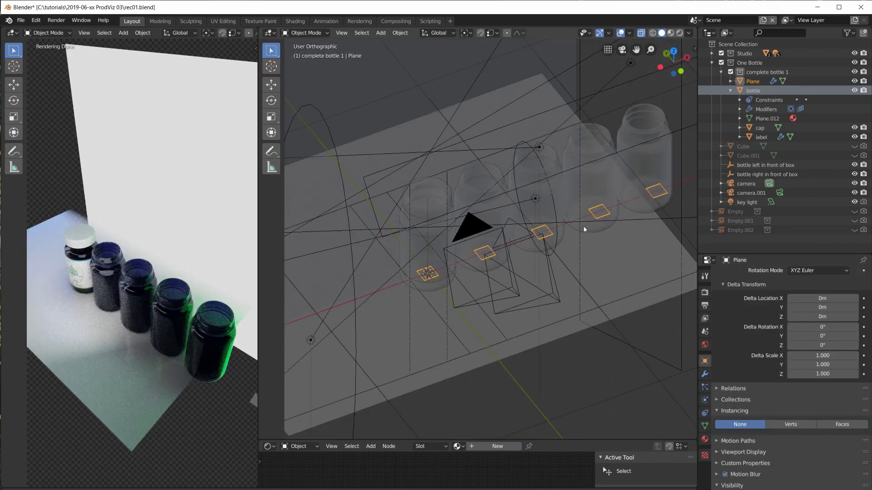
pyautogui.scroll(4, 583, 225)
pyautogui.scroll(-3, 576, 255)
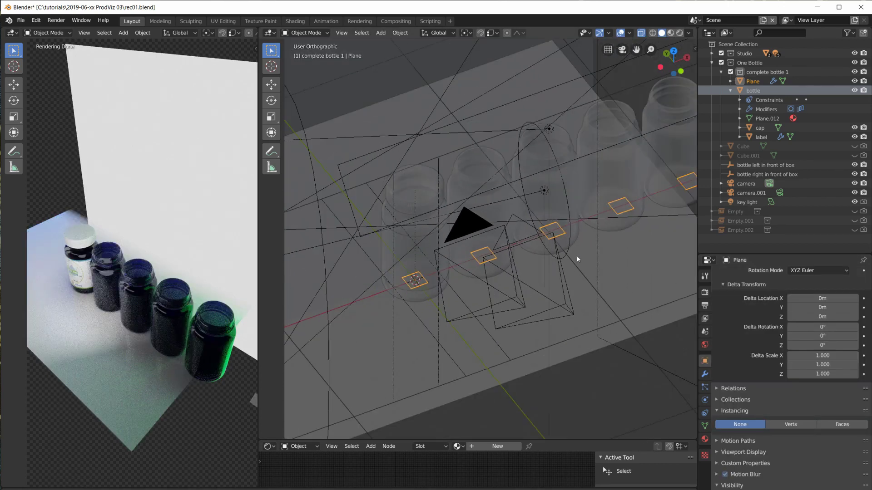
# Parent the bottle to the plane as an object
pyautogui.click(753, 91)
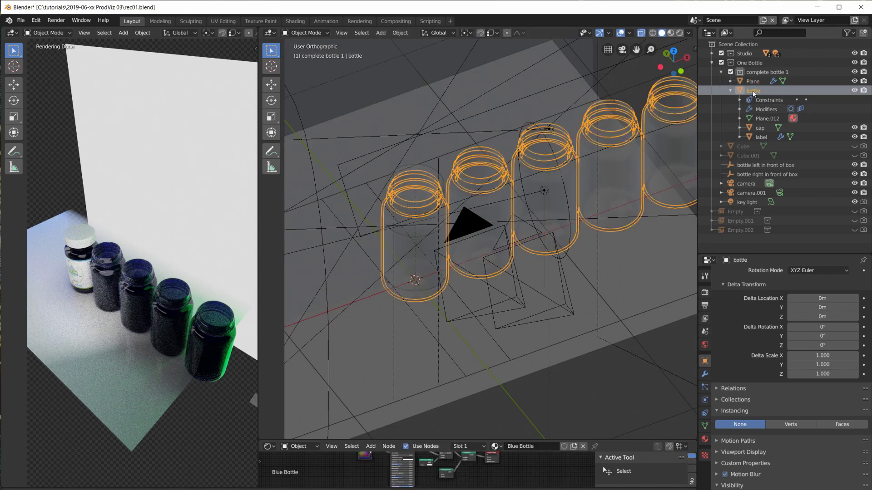
pyautogui.keyDown('ctrl'); pyautogui.click(752, 81); pyautogui.keyUp('ctrl')
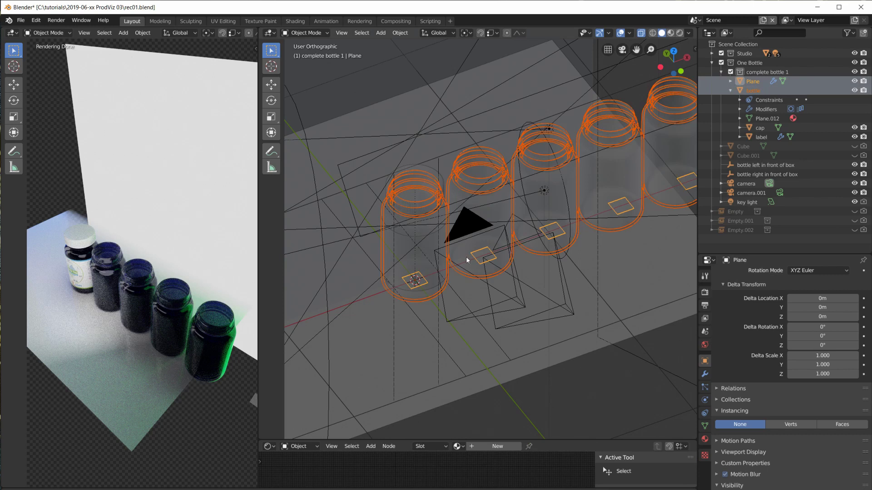
pyautogui.hotkey('ctrl', 'p')
pyautogui.click(496, 251)
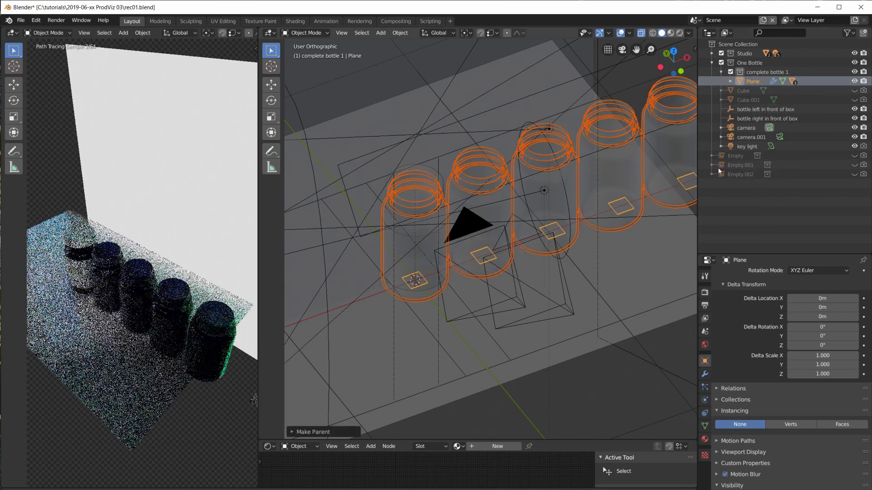
# Expand the plane's hierarchy and set the plane's instancing to Faces
pyautogui.click(730, 81)
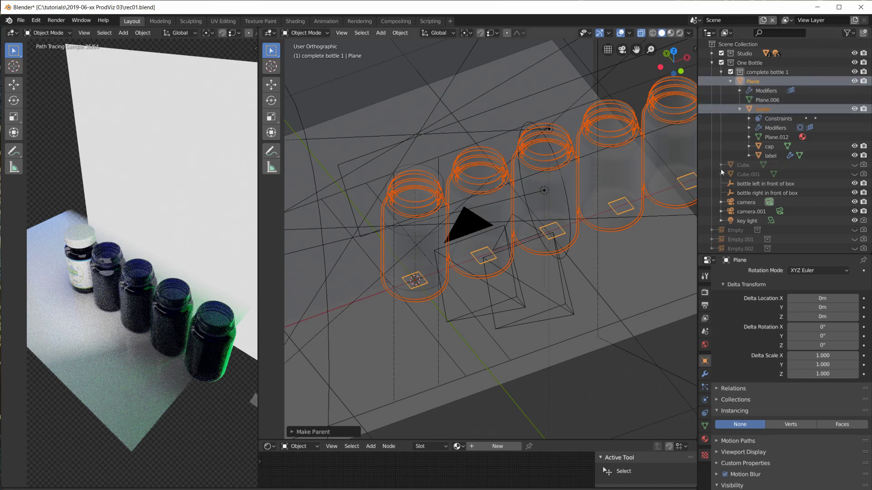
pyautogui.click(756, 82)
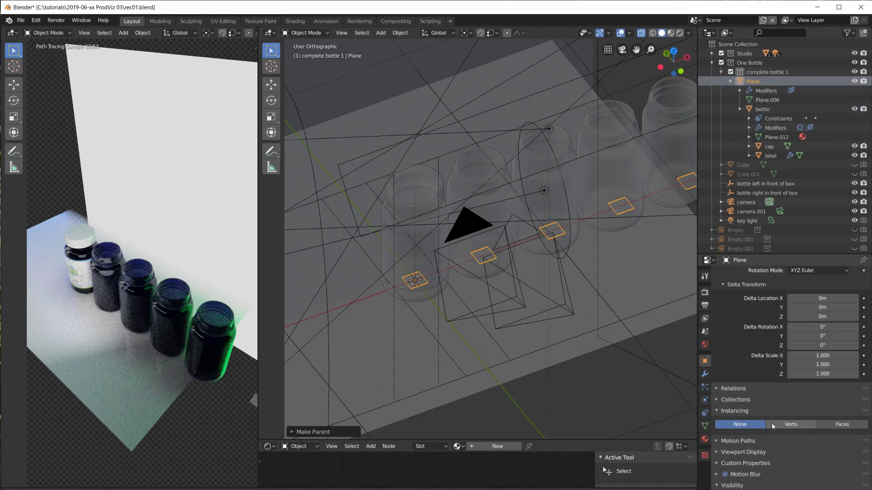
pyautogui.click(851, 424)
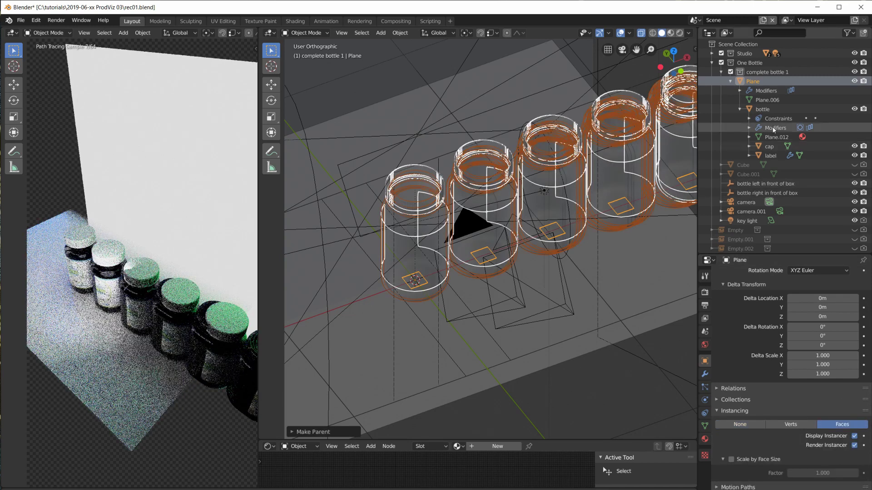
# Remove the Array modifier from the bottle, keeping its Subsurf modifier
pyautogui.click(757, 110)
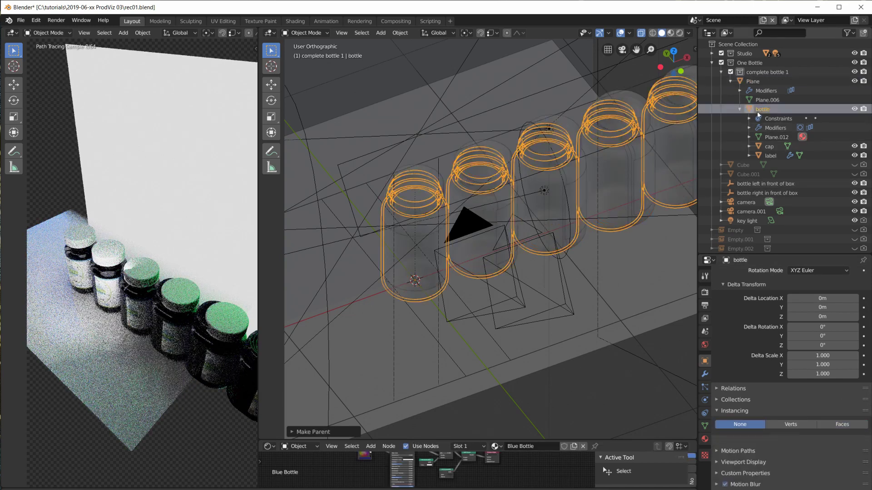
pyautogui.click(704, 376)
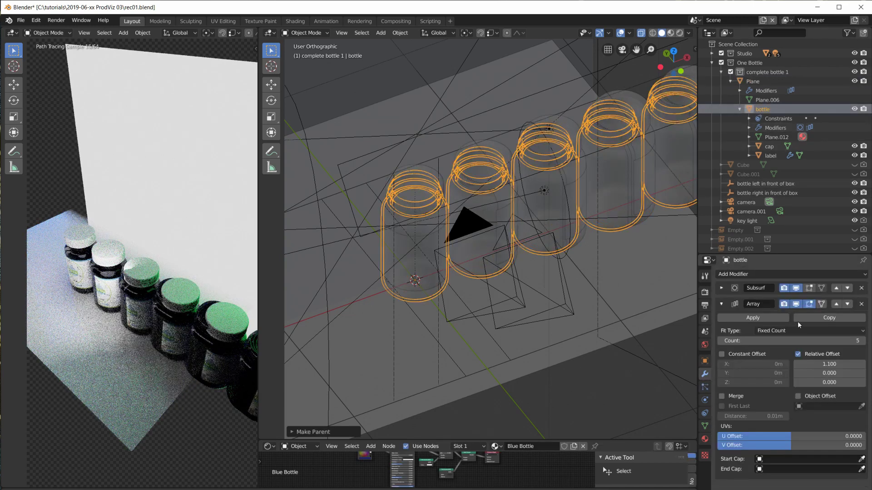
pyautogui.click(861, 304)
# Examine the row of instanced bottles, with caps and labels, and the plane faces beneath them
pyautogui.moveTo(574, 285); pyautogui.dragTo(535, 227, button='middle')
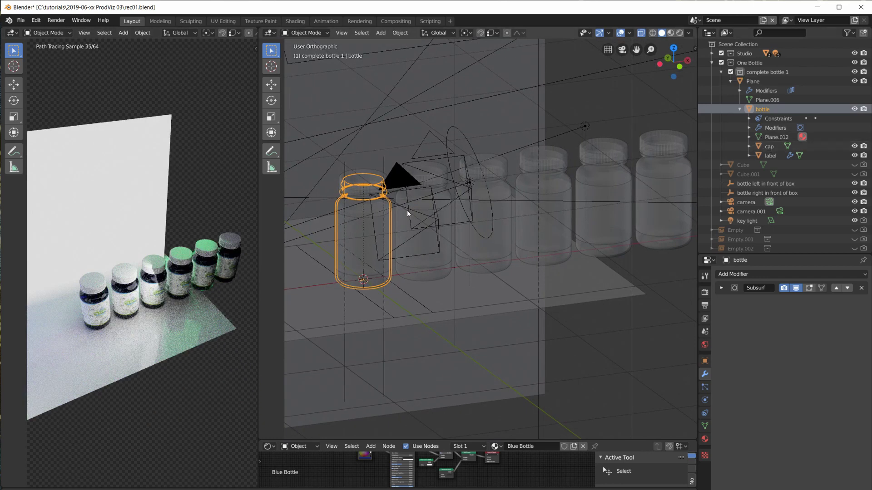
pyautogui.scroll(3, 381, 246)
pyautogui.scroll(-2, 382, 246)
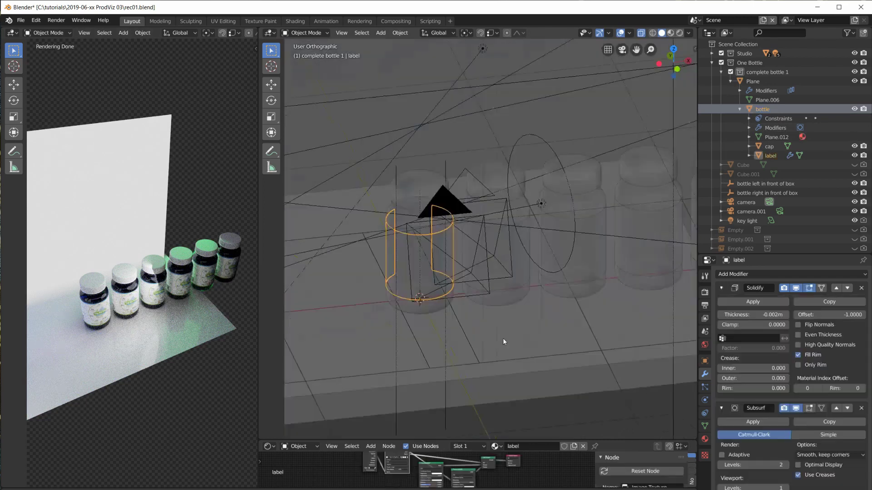
pyautogui.keyDown('shift'); pyautogui.moveTo(504, 340); pyautogui.dragTo(518, 355, button='middle'); pyautogui.keyUp('shift')
pyautogui.scroll(2, 479, 336)
pyautogui.click(579, 287)
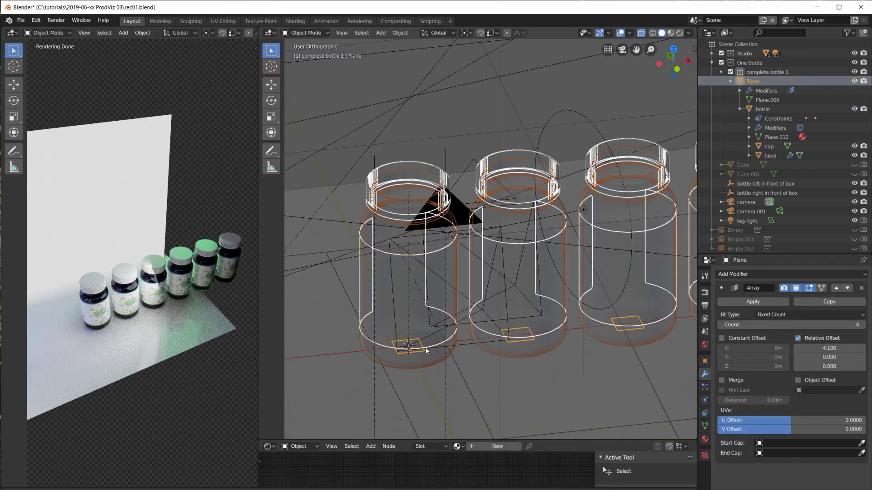
pyautogui.keyDown('shift'); pyautogui.moveTo(457, 356); pyautogui.dragTo(356, 314, button='middle'); pyautogui.keyUp('shift')
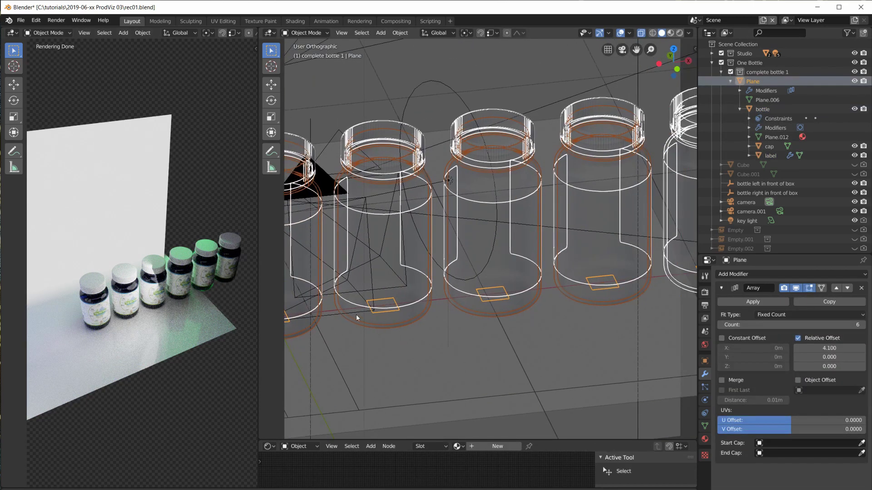
pyautogui.scroll(-3, 456, 323)
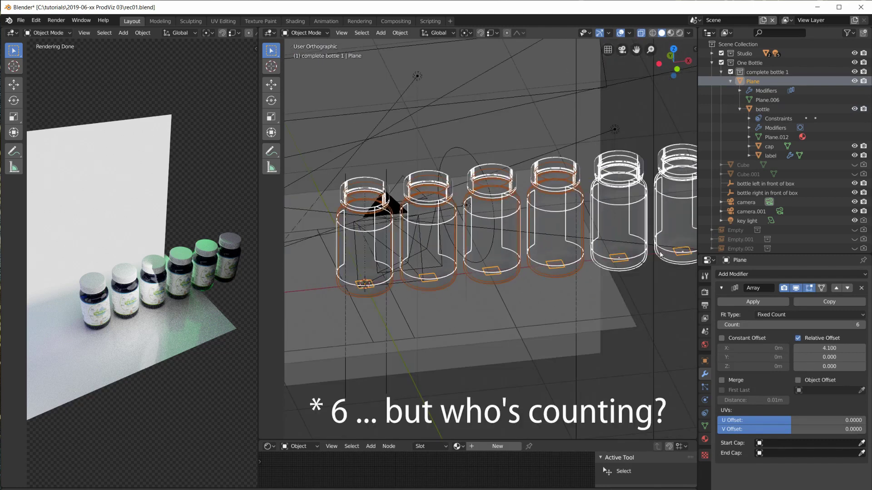
pyautogui.keyDown('shift'); pyautogui.moveTo(623, 285); pyautogui.dragTo(598, 313, button='middle'); pyautogui.keyUp('shift')
pyautogui.scroll(-1, 598, 313)
pyautogui.scroll(1, 378, 301)
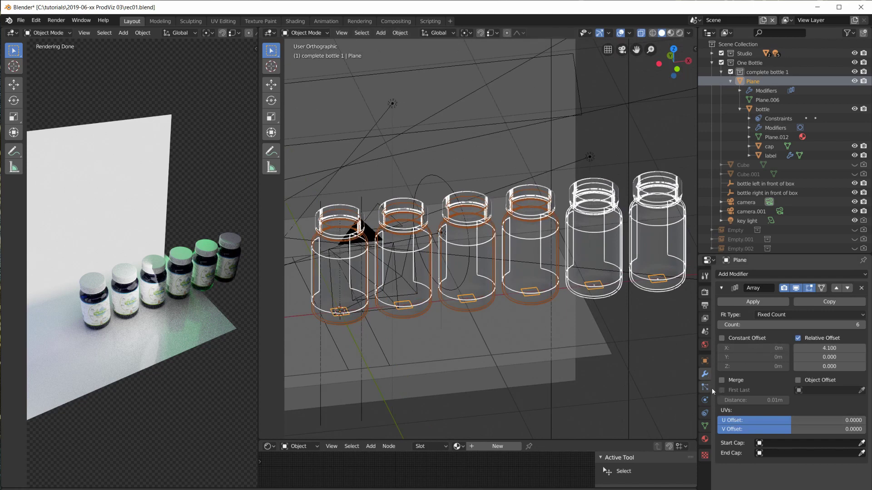
# Review the plane's instancing settings, its bottle and label child objects, and the rendered row of bottles
pyautogui.click(704, 361)
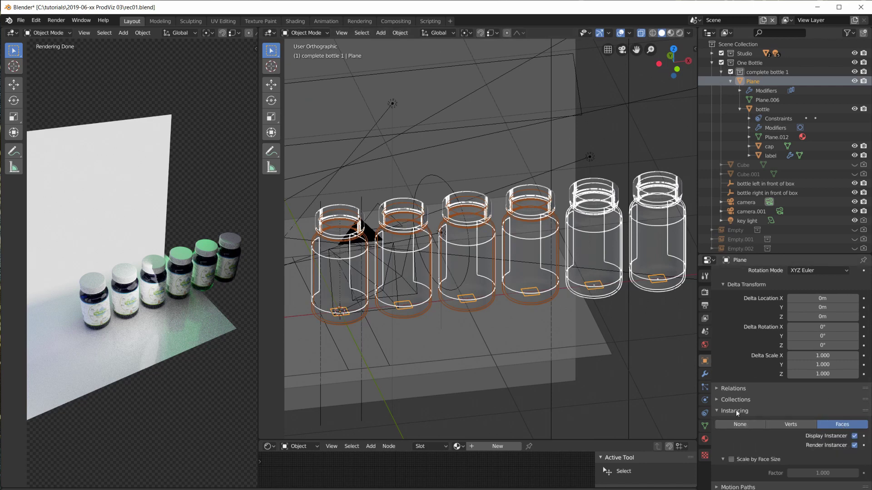
pyautogui.click(766, 110)
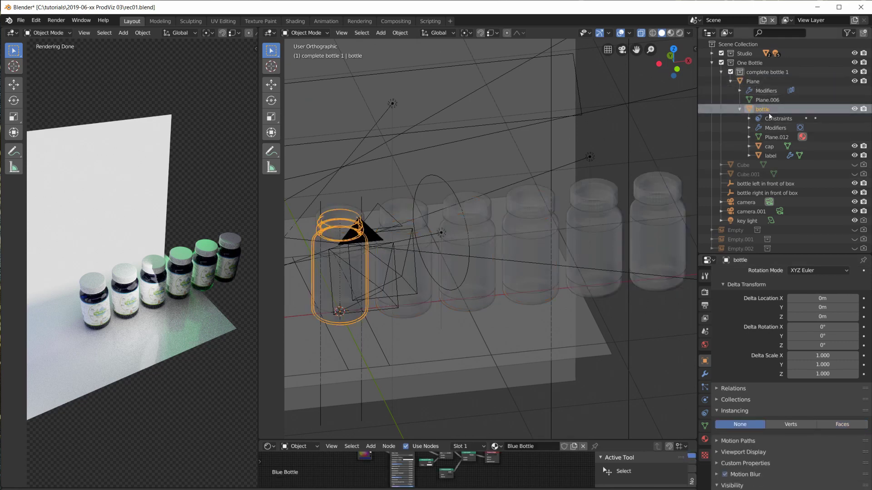
pyautogui.click(754, 81)
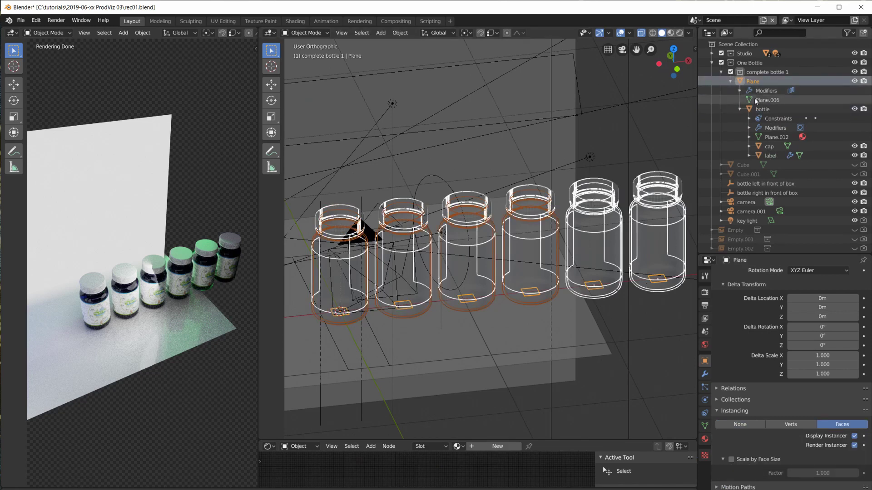
pyautogui.click(772, 156)
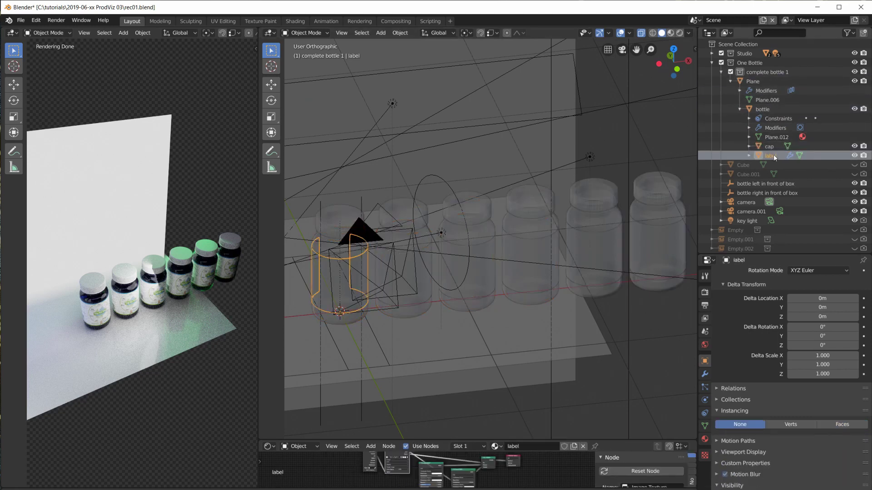
pyautogui.click(765, 110)
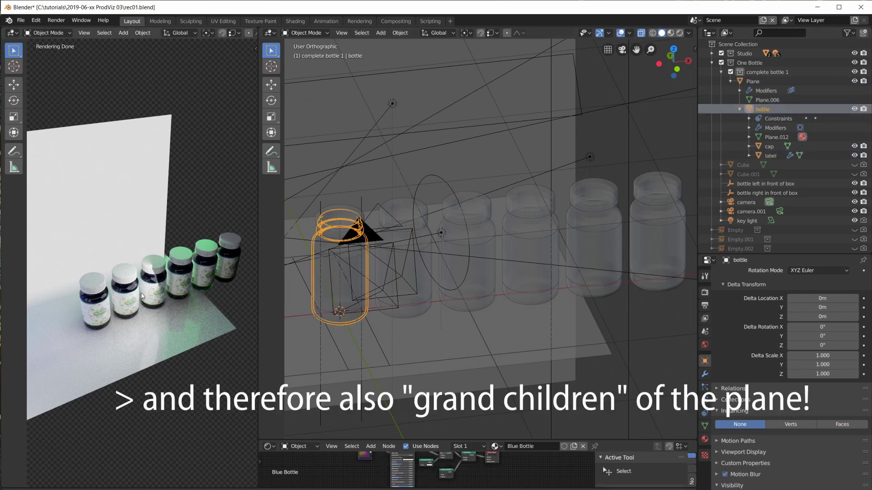
pyautogui.scroll(4, 204, 267)
pyautogui.scroll(-3, 203, 267)
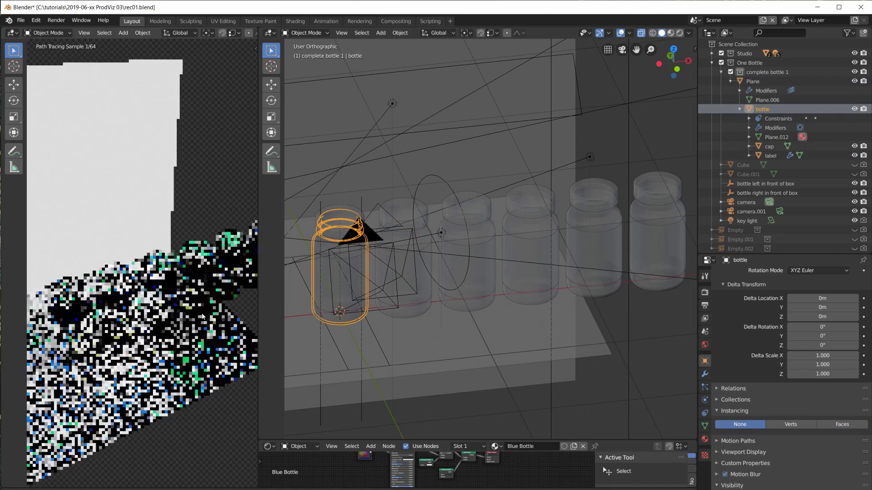
pyautogui.scroll(-1, 640, 261)
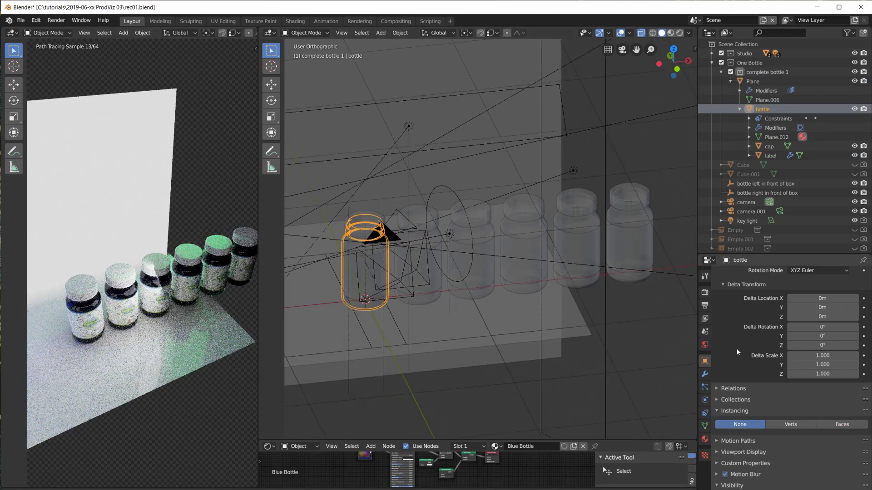
# Add a second Array modifier to the plane with relative offsets of 0 in X and 1.1 in Y
pyautogui.click(753, 81)
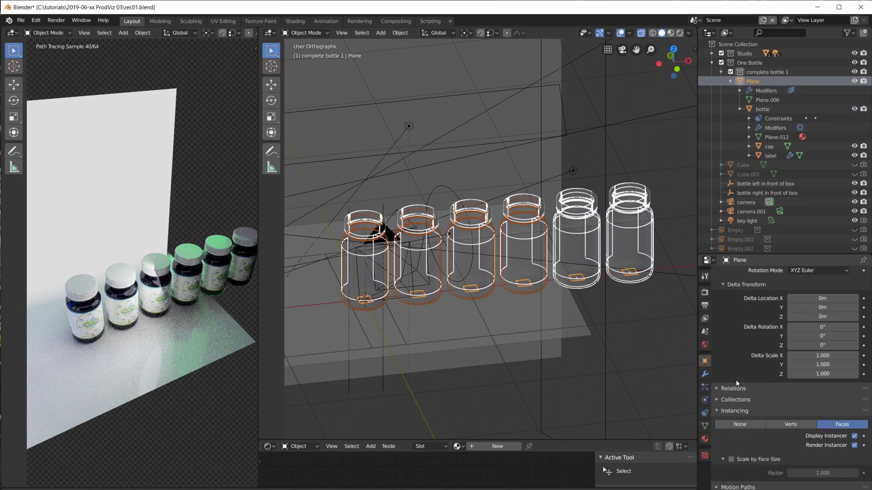
pyautogui.click(705, 375)
pyautogui.scroll(4, 732, 279)
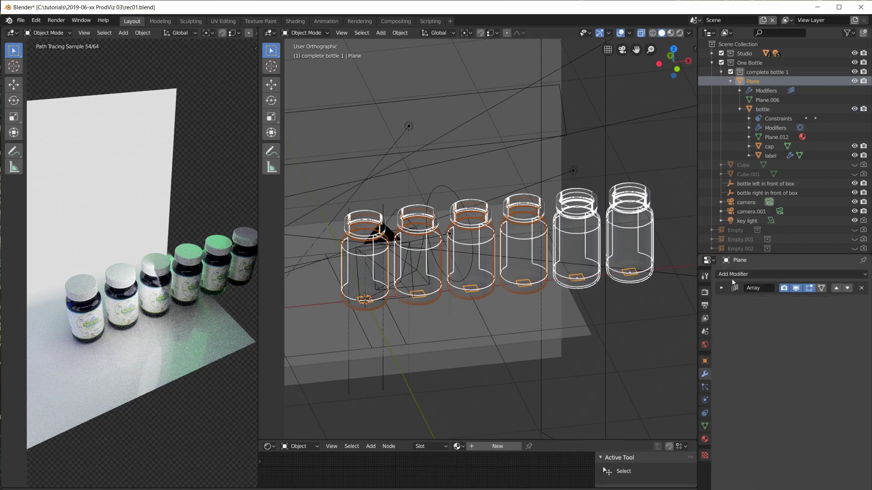
pyautogui.click(751, 273)
pyautogui.click(677, 295)
pyautogui.doubleClick(834, 363)
pyautogui.write('0')
pyautogui.press('Return')
pyautogui.doubleClick(838, 373)
pyautogui.write('1.1')
pyautogui.press('Return')
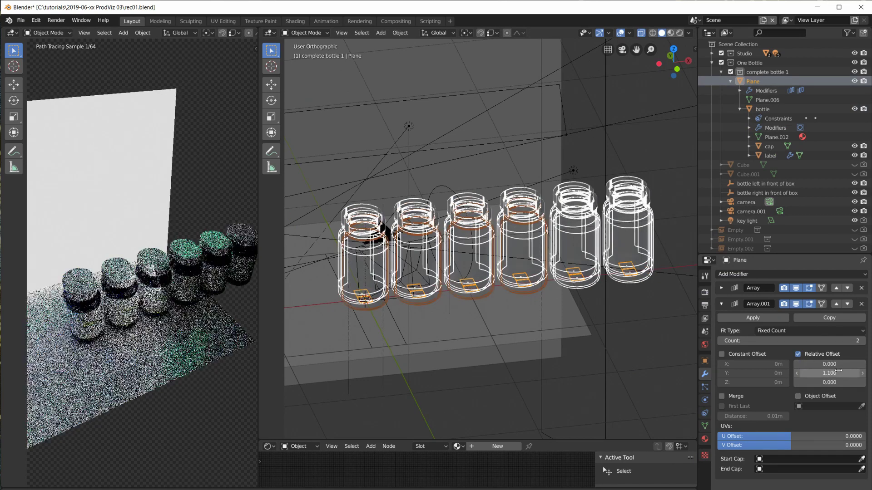
# Set the second array's count to 5
pyautogui.click(863, 341)
pyautogui.click(862, 341)
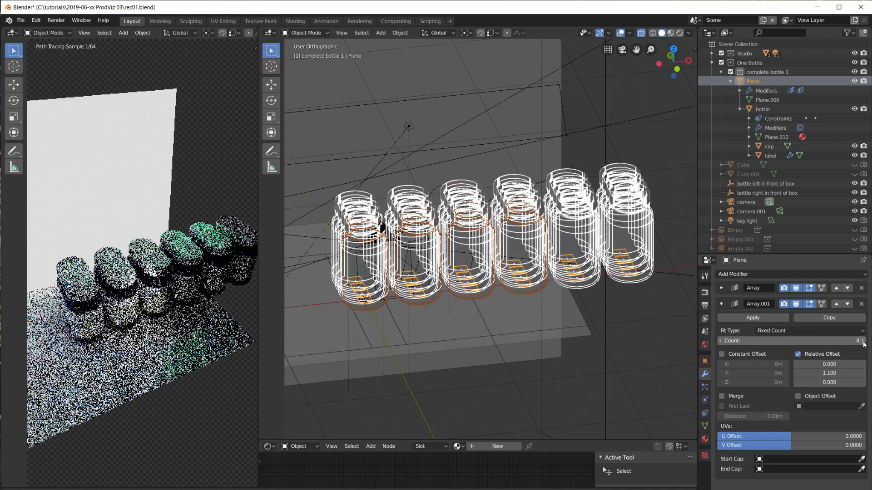
pyautogui.click(862, 341)
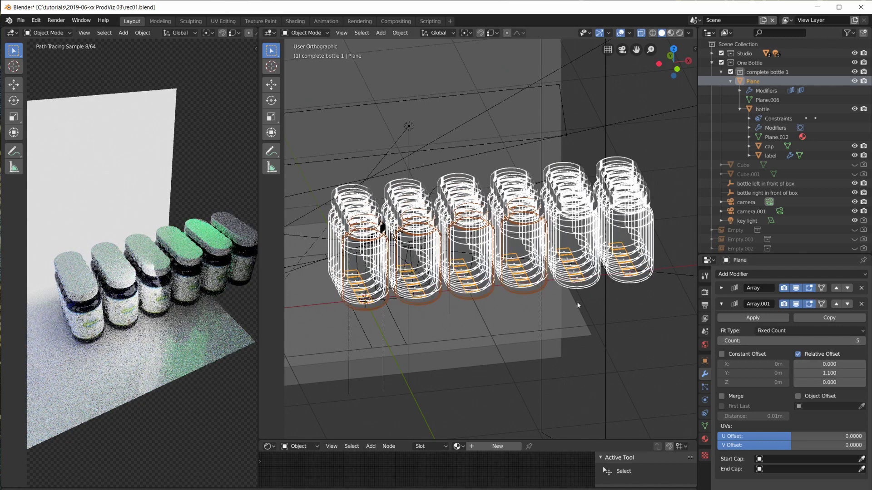
# Space the bottle rows apart by setting the second array's relative Y offset to 4.0, checking from the right side
pyautogui.press('KP_3')
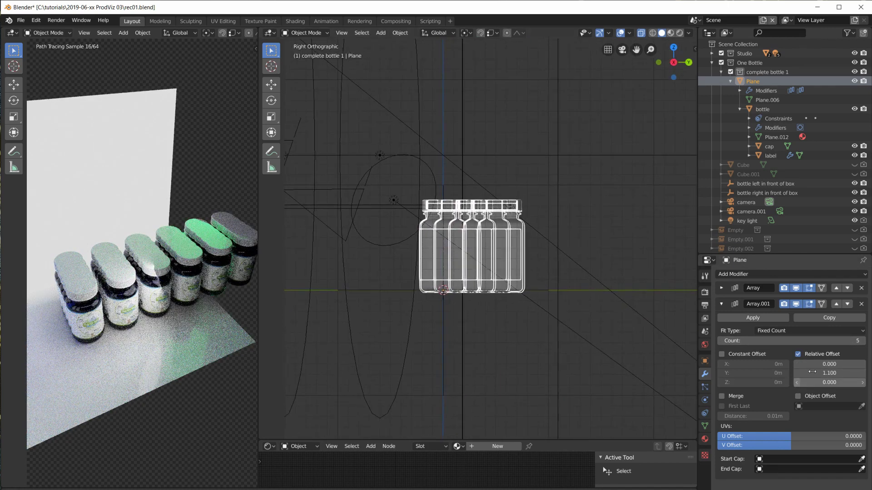
pyautogui.click(829, 373)
pyautogui.write('3.2')
pyautogui.press('Return')
pyautogui.moveTo(829, 373); pyautogui.dragTo(849, 373)
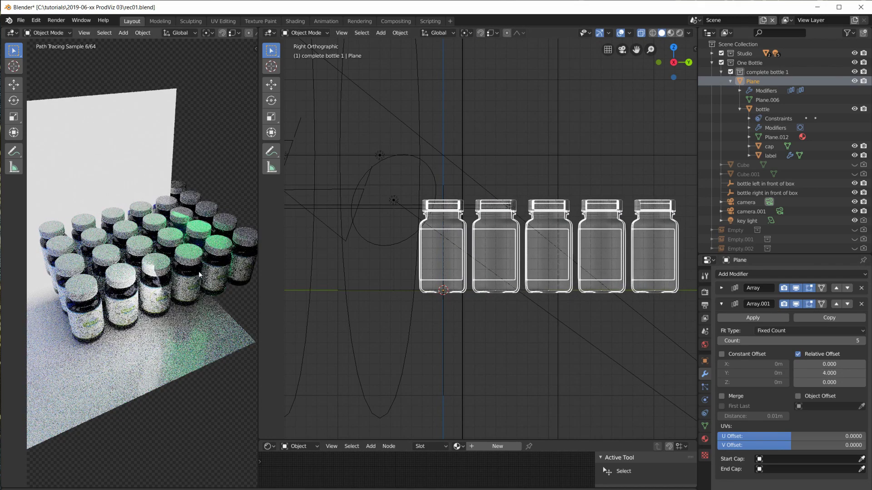
# Move the plane about -1.3 m in X and -0.8 m in Y so the bottle grid is centred on the studio floor
pyautogui.scroll(-2, 245, 257)
pyautogui.scroll(-3, 518, 273)
pyautogui.press('KP_7')
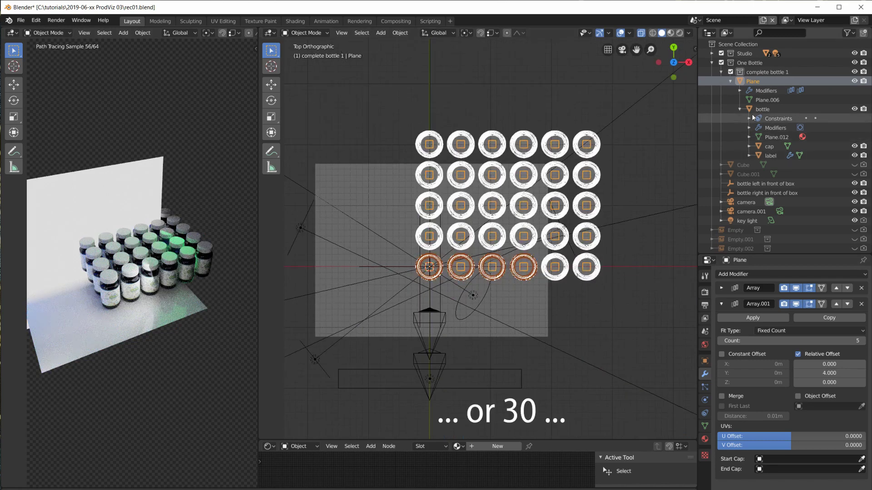
pyautogui.press('g')
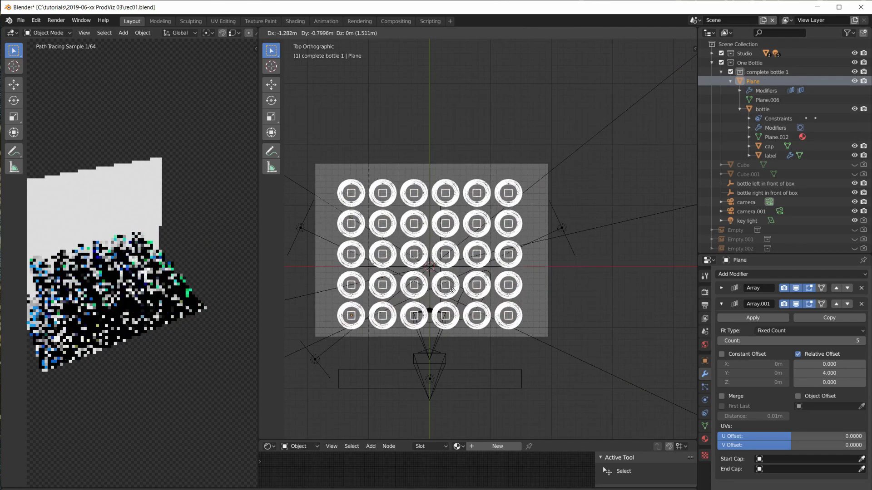
pyautogui.click(449, 288)
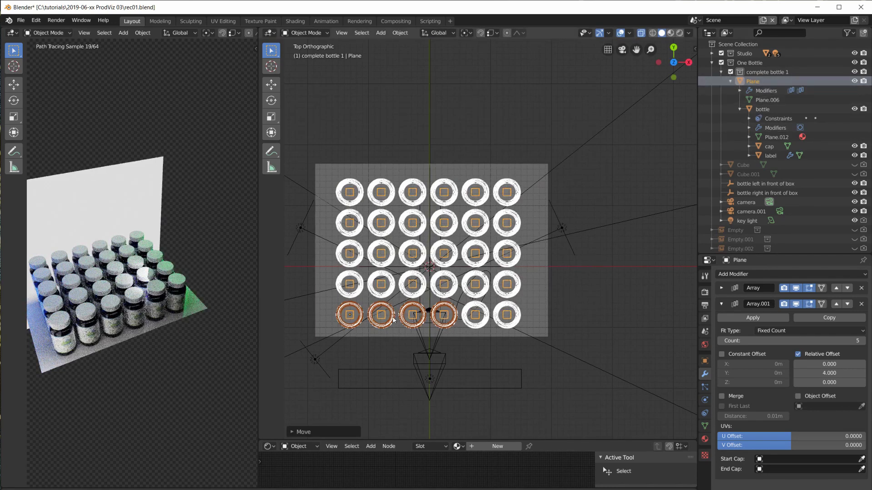
pyautogui.moveTo(169, 331); pyautogui.dragTo(254, 349, button='middle')
pyautogui.moveTo(229, 294); pyautogui.dragTo(231, 442, button='middle')
pyautogui.scroll(4, 213, 327)
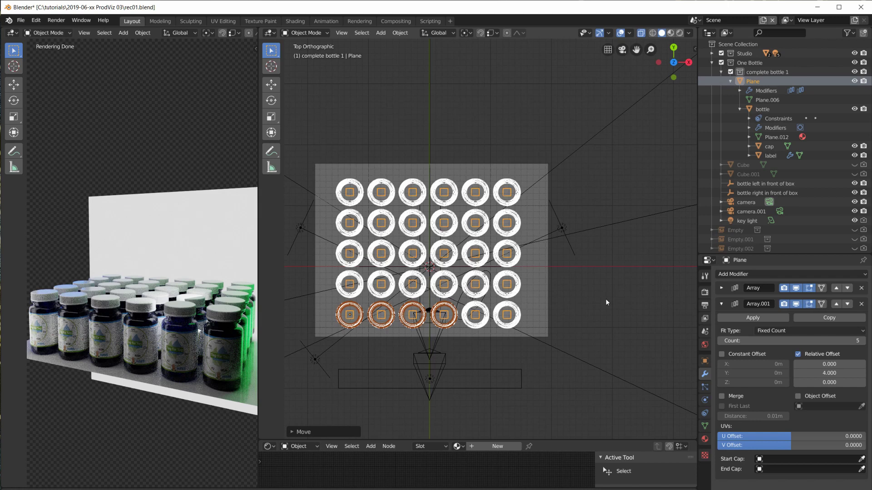
# Widen the rendered viewport and examine the bottle grid from above, through the camera and at an angle
pyautogui.moveTo(258, 293); pyautogui.dragTo(415, 293)
pyautogui.moveTo(299, 328)
pyautogui.mouseDown(button='middle')
pyautogui.moveTo(300, 271)
pyautogui.moveTo(288, 342)
pyautogui.mouseUp(button='middle')
pyautogui.scroll(2, 289, 313)
pyautogui.scroll(-2, 288, 303)
pyautogui.press('KP_7')
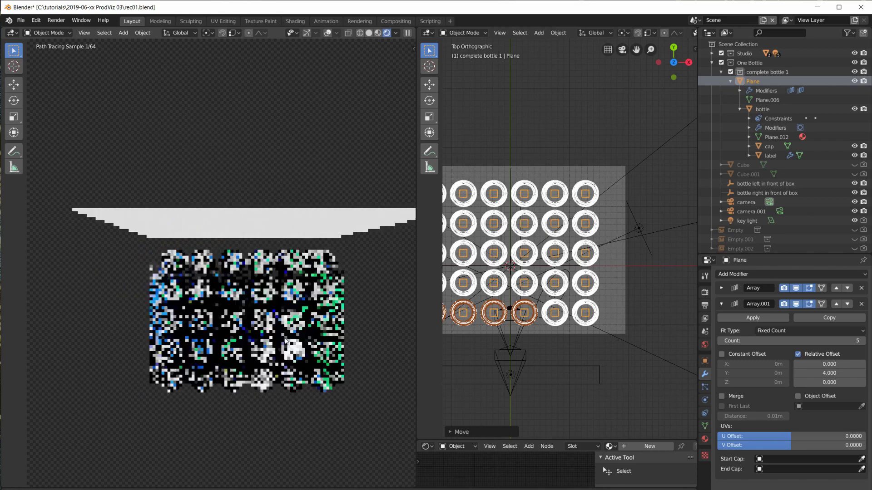
pyautogui.press('KP_5')
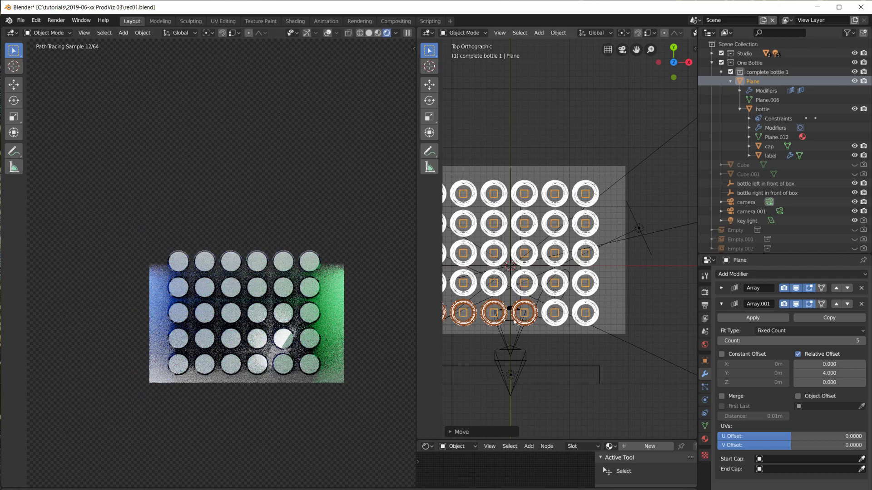
pyautogui.press('KP_0')
pyautogui.press('Home')
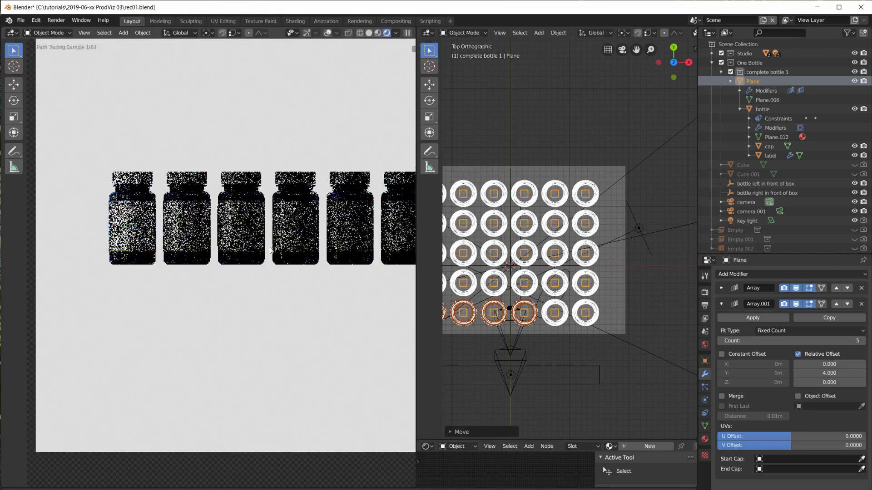
pyautogui.moveTo(323, 292)
pyautogui.keyDown('shift'); pyautogui.mouseDown(button='middle')
pyautogui.moveTo(227, 334)
pyautogui.moveTo(245, 327)
pyautogui.mouseUp(button='middle'); pyautogui.keyUp('shift')
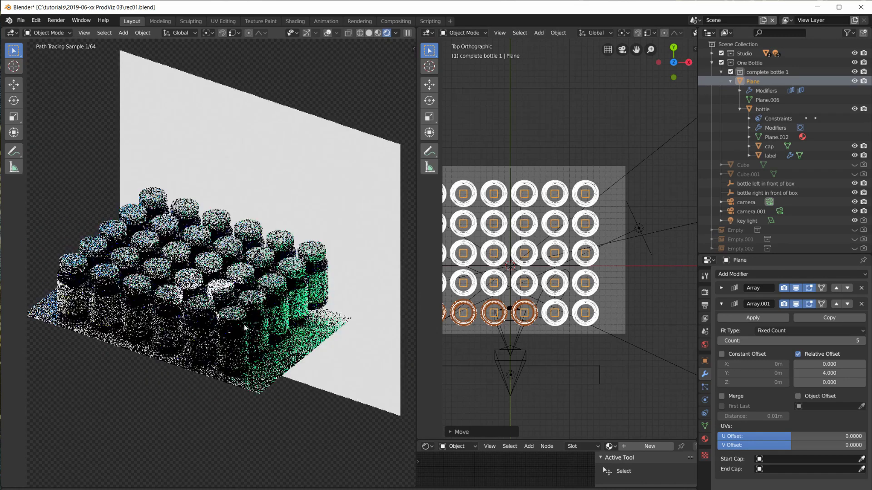
pyautogui.scroll(1, 242, 332)
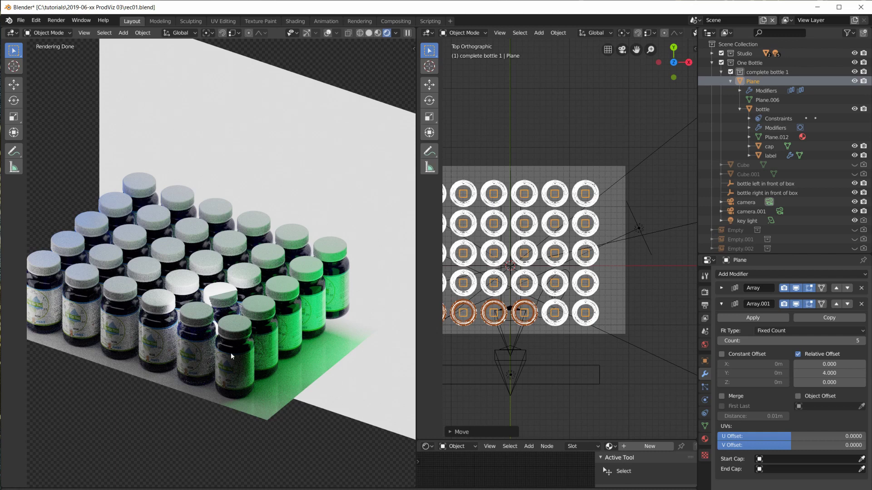
pyautogui.scroll(-3, 257, 388)
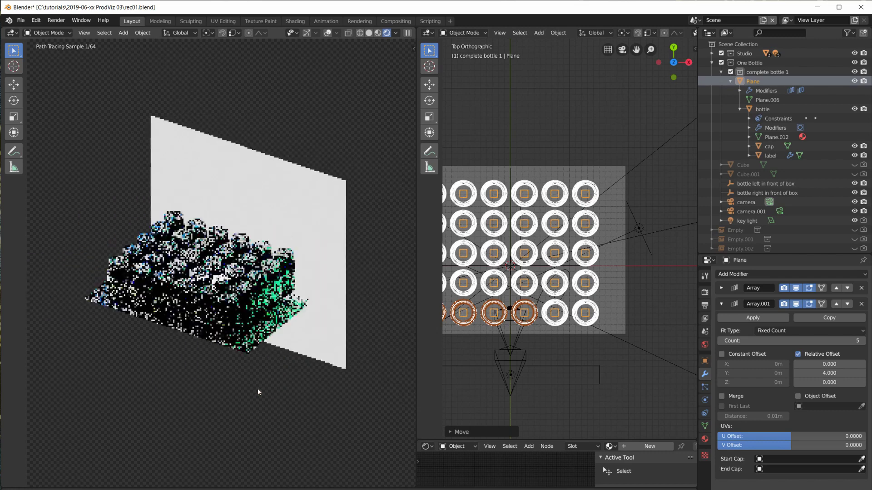
pyautogui.scroll(2, 574, 274)
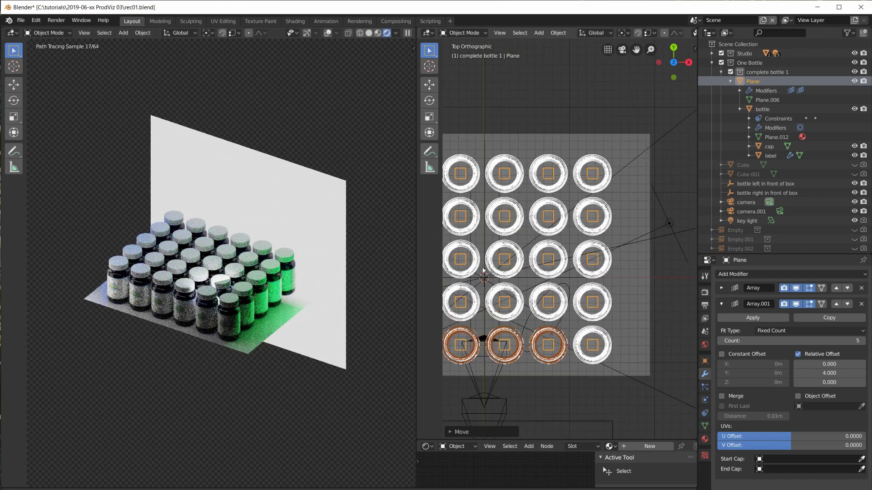
# Widen the wireframe viewport again and inspect the bottle grid in both the angled render and the top view
pyautogui.moveTo(416, 259); pyautogui.dragTo(261, 266)
pyautogui.scroll(3, 181, 275)
pyautogui.moveTo(180, 276); pyautogui.dragTo(250, 309, button='middle')
pyautogui.scroll(2, 481, 358)
pyautogui.keyDown('shift'); pyautogui.moveTo(558, 345); pyautogui.dragTo(618, 315, button='middle'); pyautogui.keyUp('shift')
pyautogui.scroll(-2, 618, 314)
pyautogui.scroll(1, 431, 273)
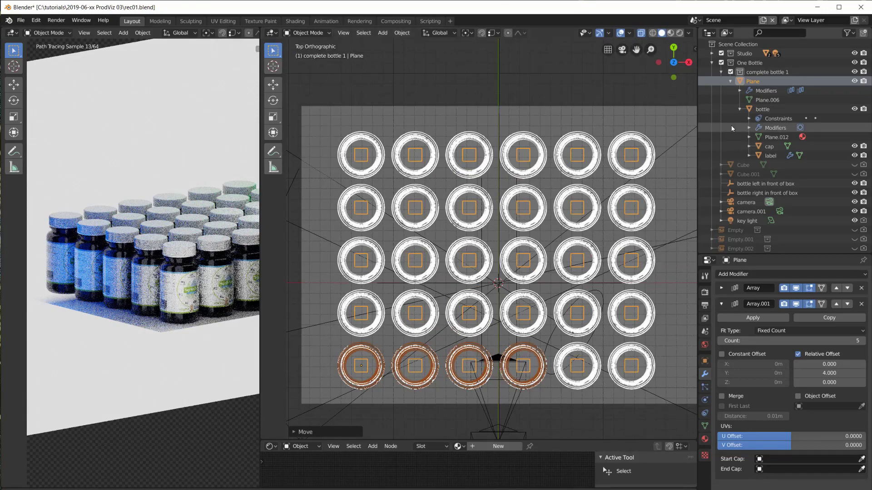
# Collapse the second array's settings and add a Displace modifier to the plane
pyautogui.moveTo(422, 327); pyautogui.dragTo(417, 379, button='middle')
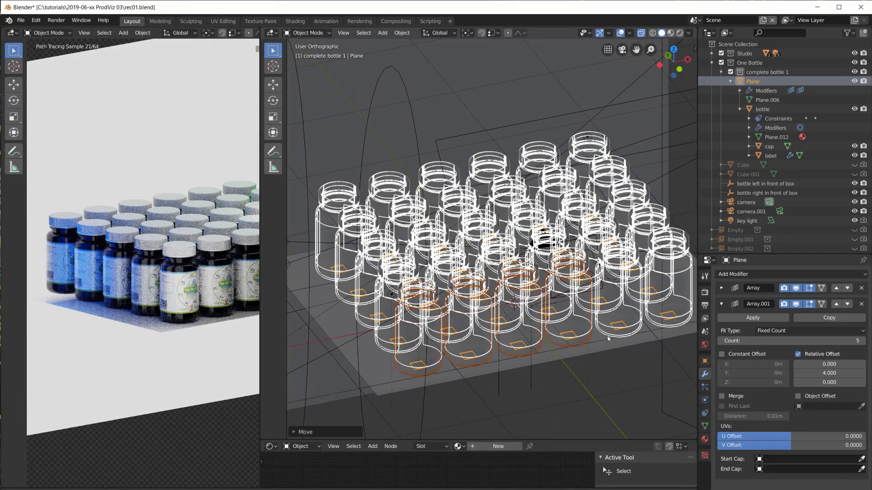
pyautogui.click(722, 304)
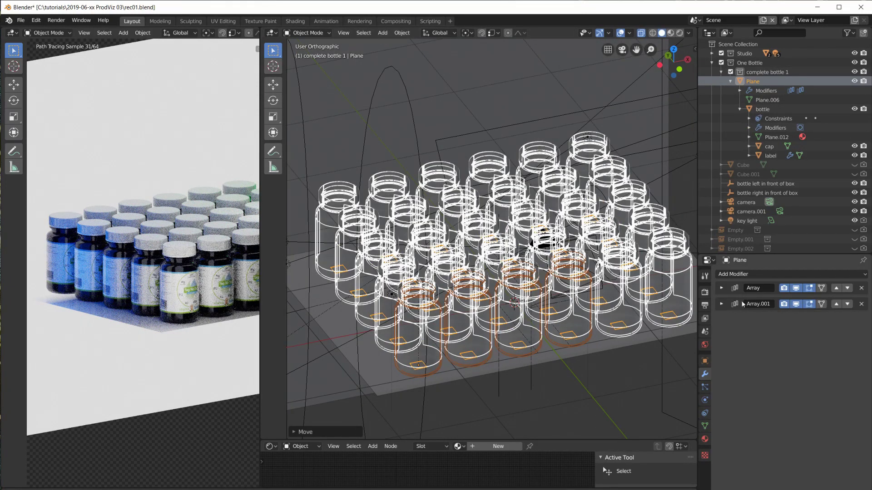
pyautogui.click(753, 273)
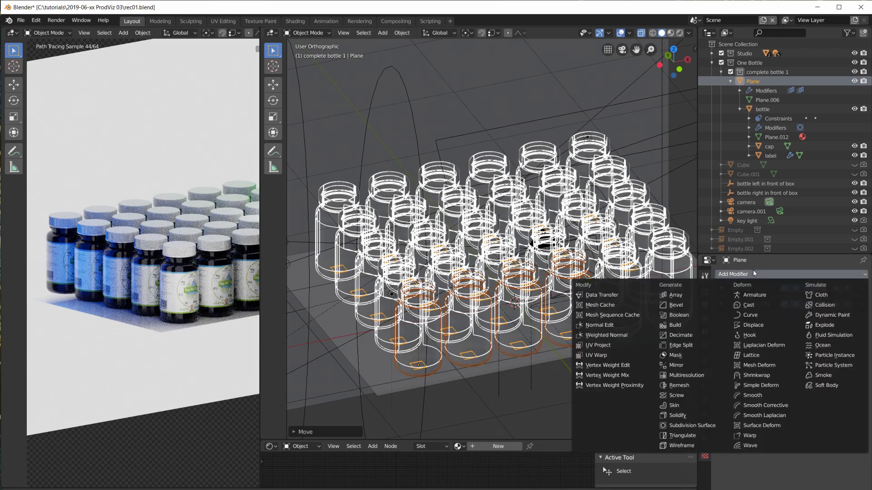
pyautogui.click(769, 328)
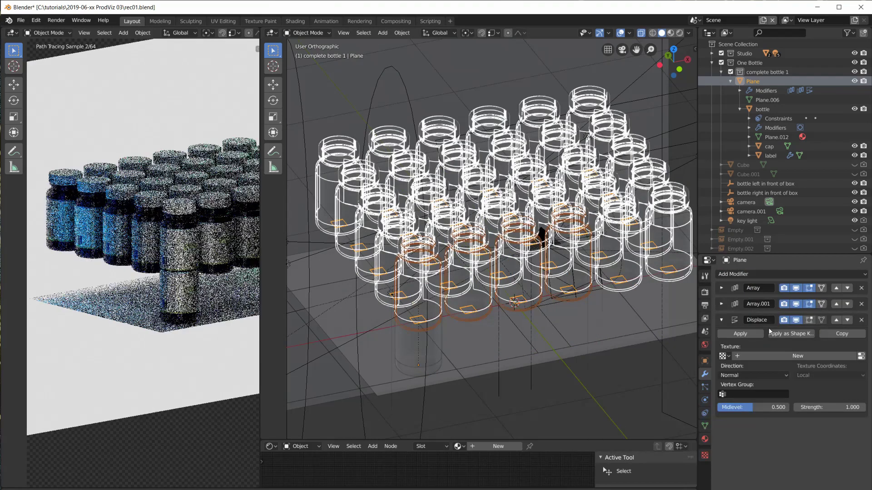
# Create a new texture for the Displace modifier and set its type to Clouds
pyautogui.click(860, 358)
pyautogui.click(767, 287)
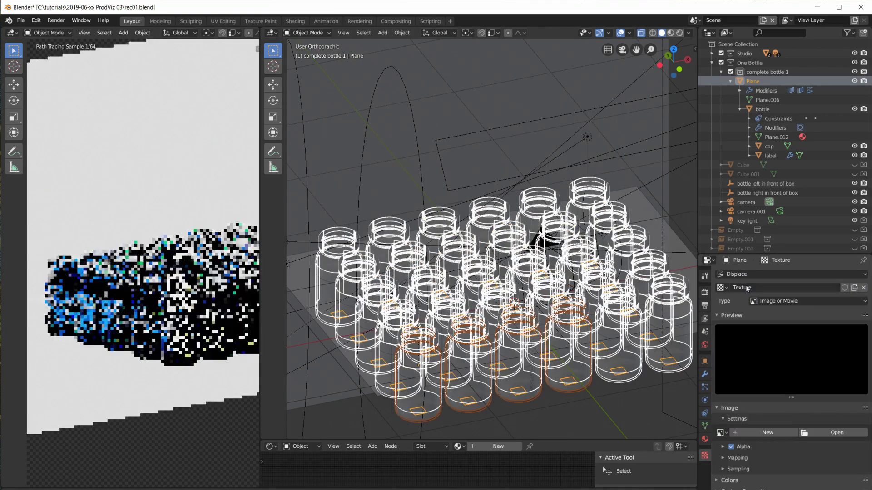
pyautogui.click(774, 302)
pyautogui.click(770, 332)
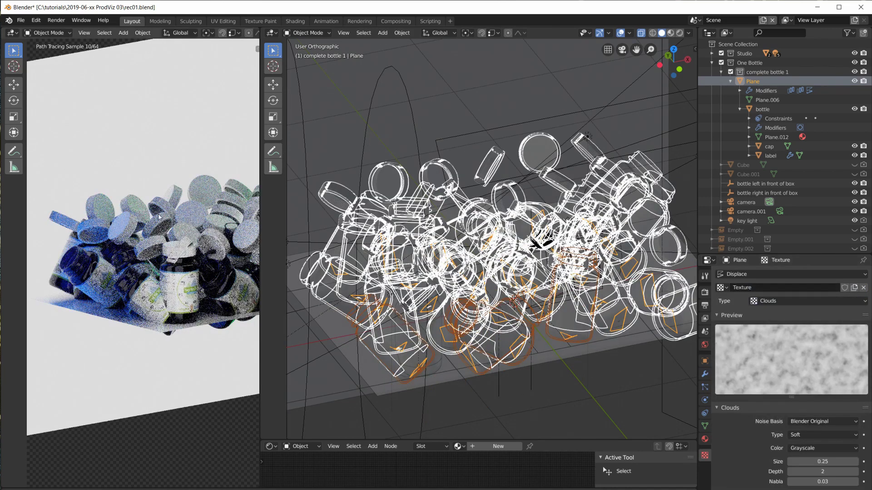
# Set the plane's Displace modifier to the Z direction with a strength of 0.1
pyautogui.click(705, 374)
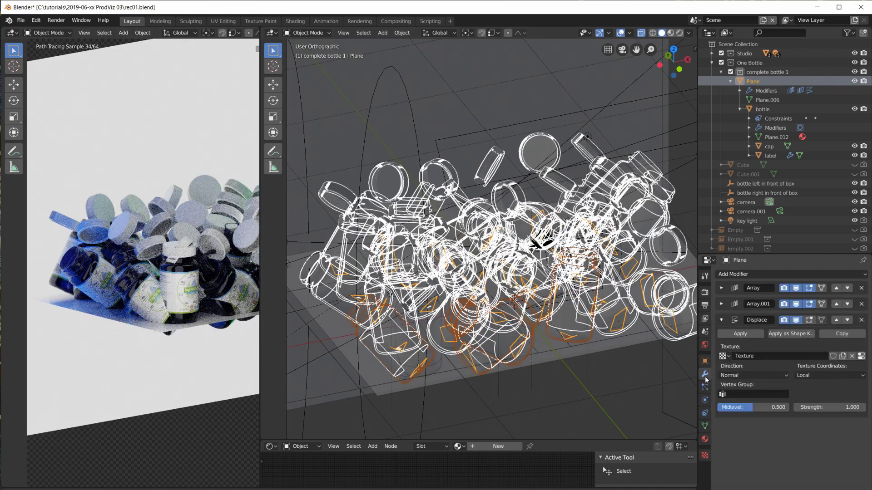
pyautogui.click(745, 374)
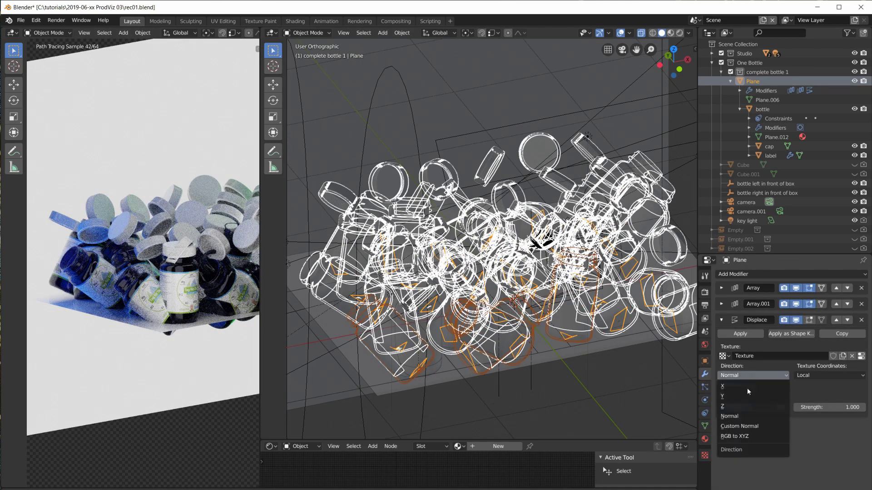
pyautogui.click(745, 408)
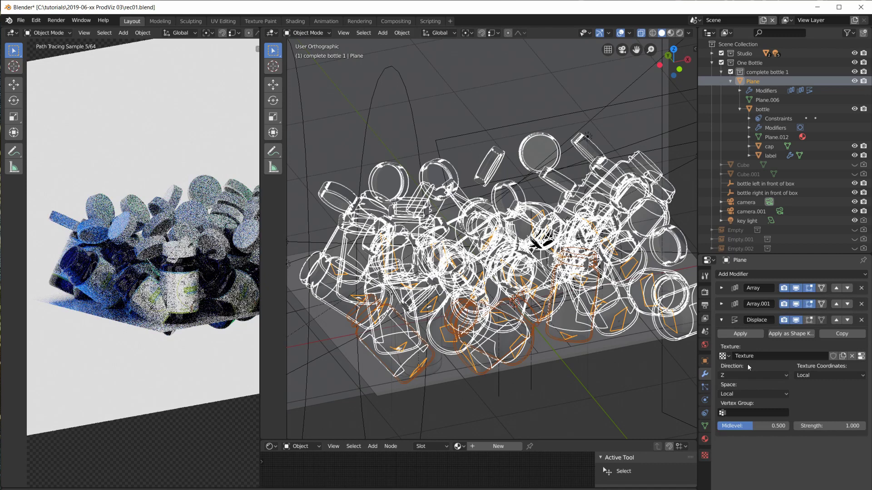
pyautogui.click(820, 425)
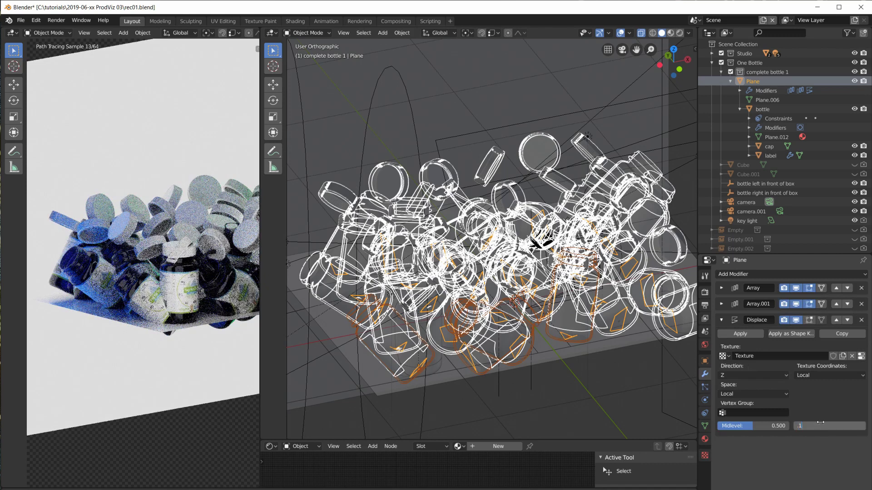
pyautogui.press('Return')
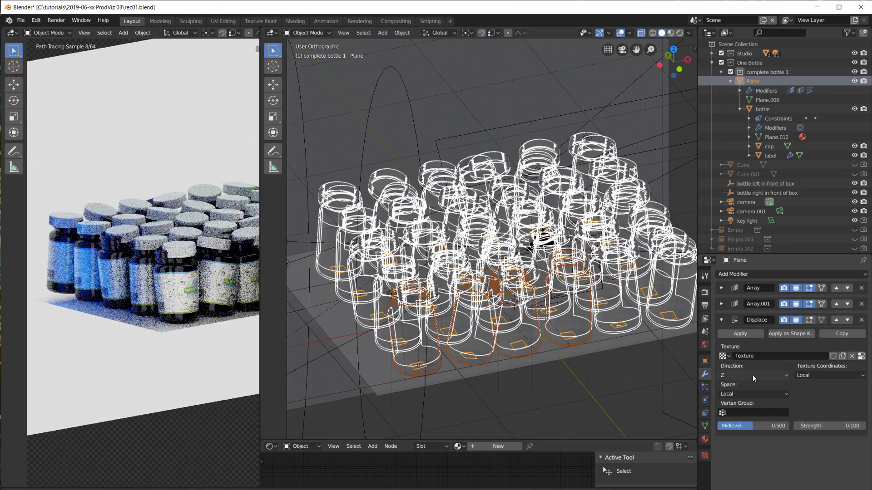
# Switch the displacement to Global space and set its direction to Y
pyautogui.click(745, 394)
pyautogui.click(745, 407)
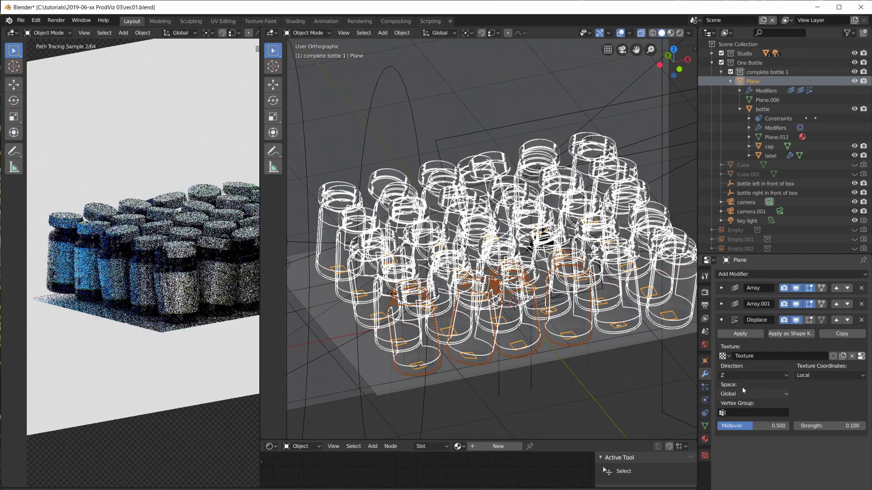
pyautogui.click(743, 375)
pyautogui.click(738, 406)
pyautogui.click(740, 376)
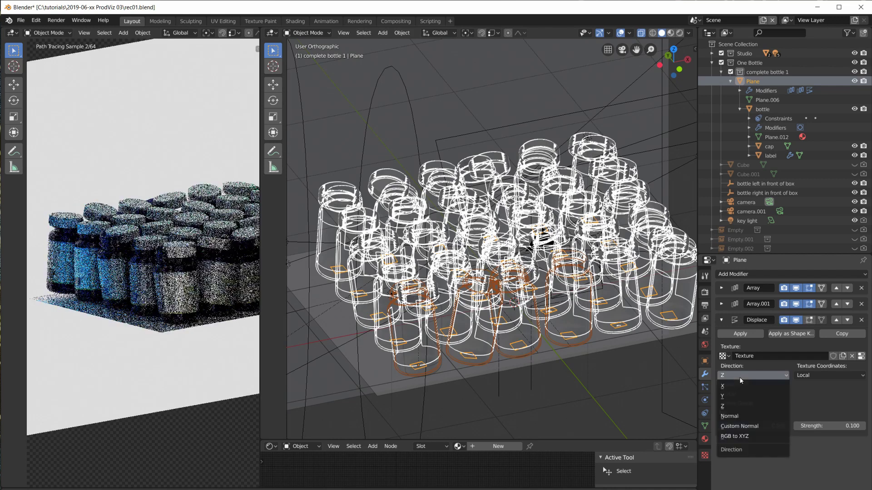
pyautogui.click(739, 396)
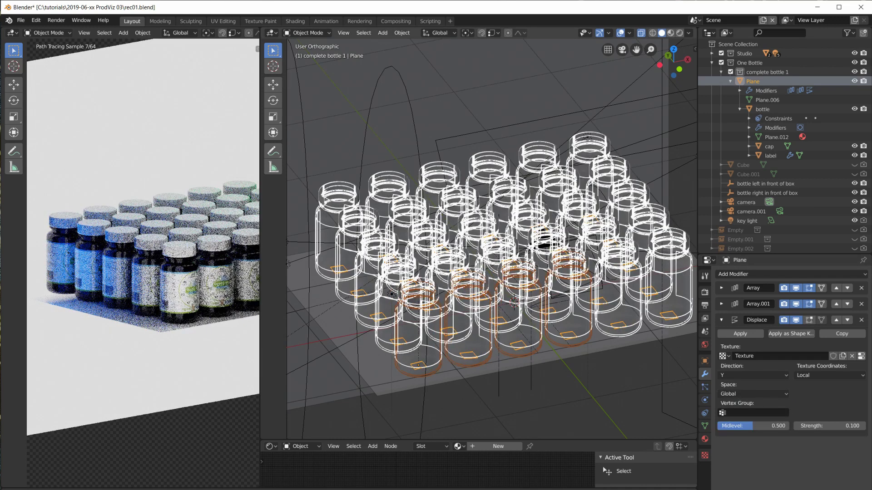
# Examine the displaced plane faces beneath the front row of bottles close up
pyautogui.moveTo(568, 311); pyautogui.dragTo(569, 287, button='middle')
pyautogui.scroll(4, 568, 287)
pyautogui.keyDown('shift'); pyautogui.moveTo(427, 388); pyautogui.dragTo(517, 286, button='middle'); pyautogui.keyUp('shift')
pyautogui.scroll(3, 459, 359)
pyautogui.keyDown('shift'); pyautogui.moveTo(415, 400); pyautogui.dragTo(451, 357, button='middle'); pyautogui.keyUp('shift')
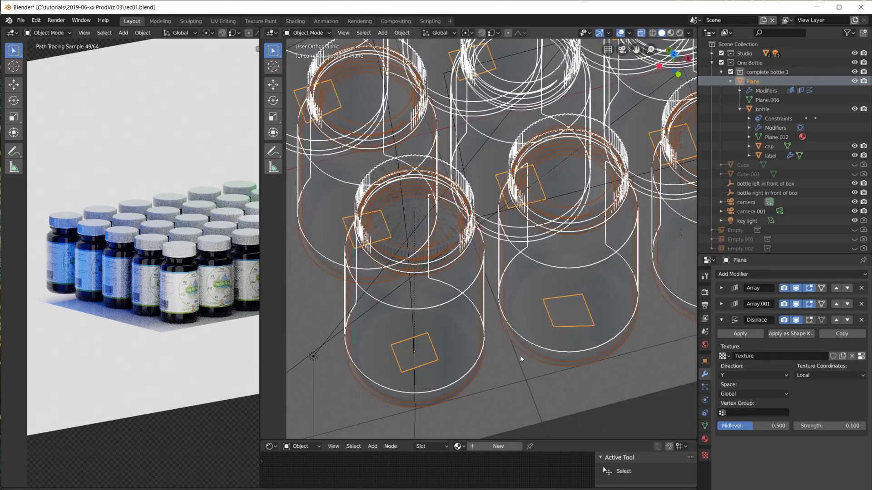
pyautogui.scroll(-4, 515, 351)
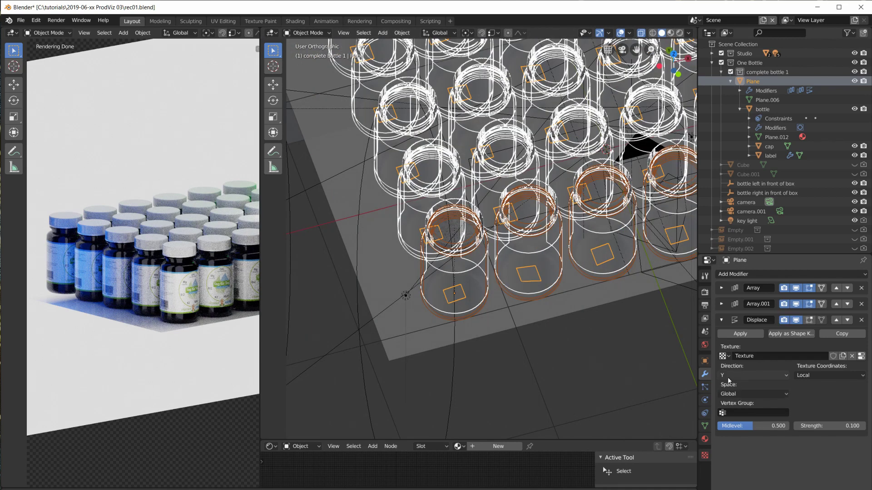
# Check the orientation of the displaced faces and bottles from the front, right side and top
pyautogui.moveTo(207, 277); pyautogui.dragTo(192, 267, button='middle')
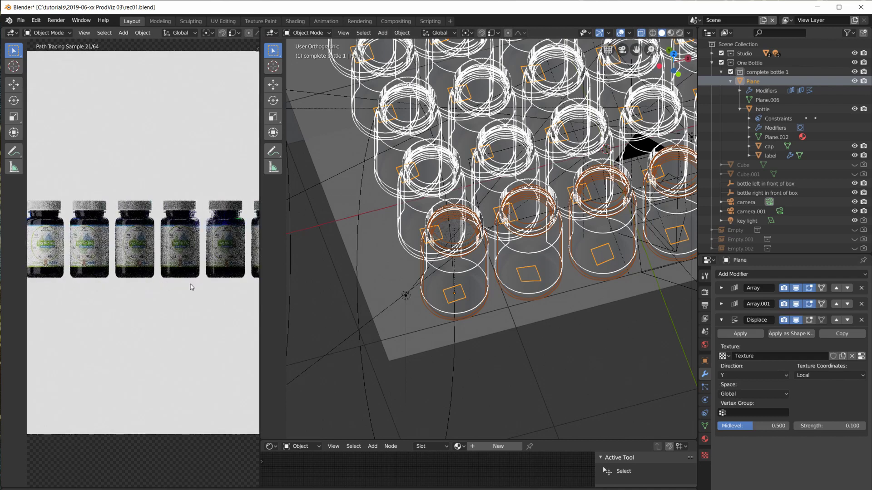
pyautogui.press('KP_1')
pyautogui.keyDown('shift'); pyautogui.moveTo(511, 282); pyautogui.dragTo(444, 368, button='middle'); pyautogui.keyUp('shift')
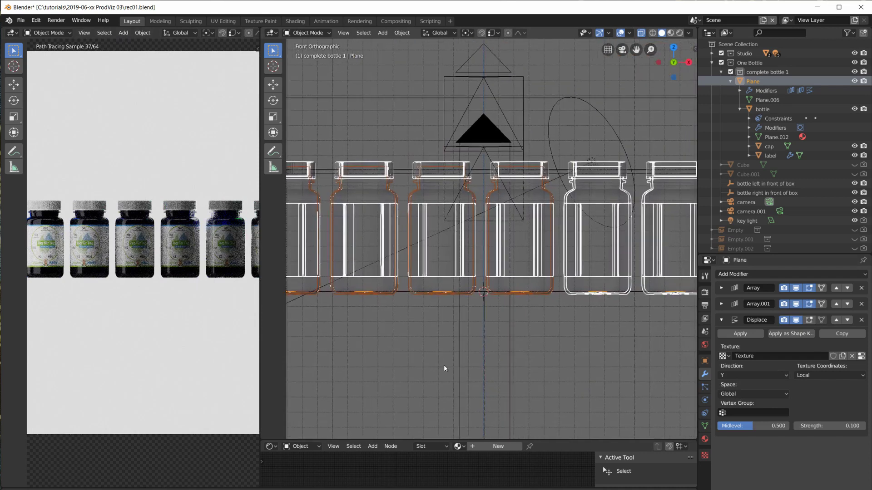
pyautogui.scroll(-3, 478, 347)
pyautogui.press('KP_3')
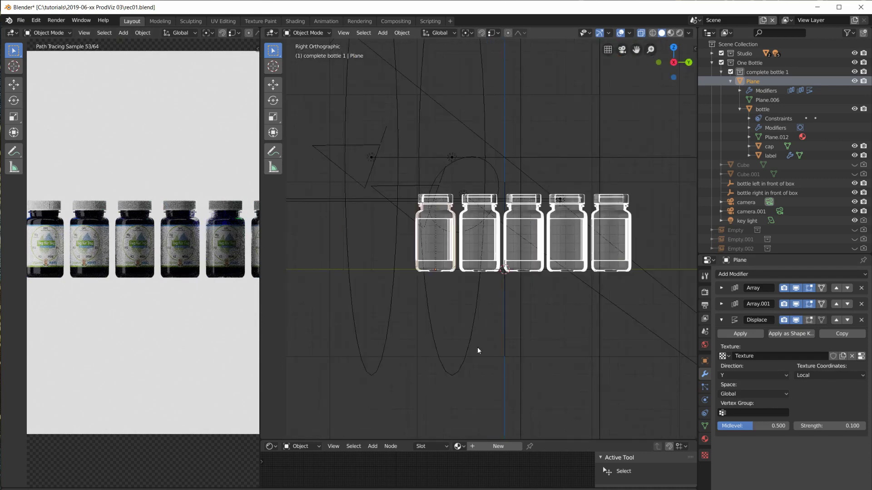
pyautogui.press('KP_1')
pyautogui.moveTo(549, 278); pyautogui.dragTo(549, 358, button='middle')
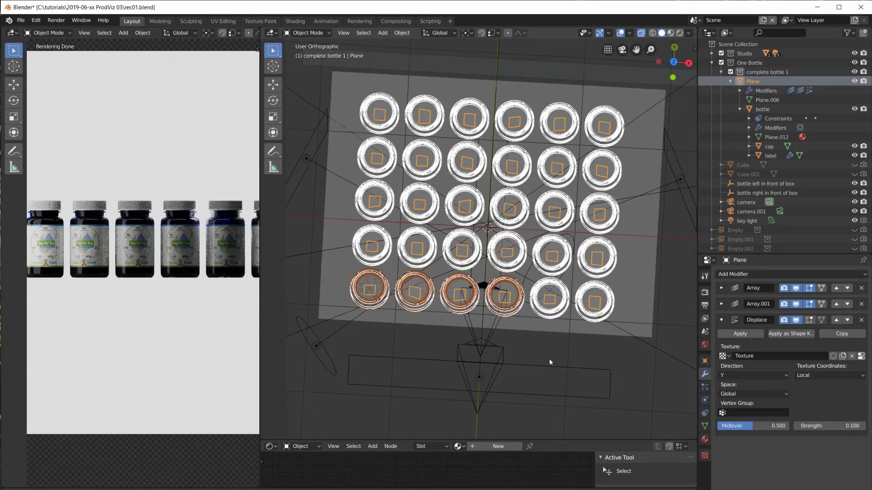
pyautogui.press('KP_7')
pyautogui.scroll(3, 537, 352)
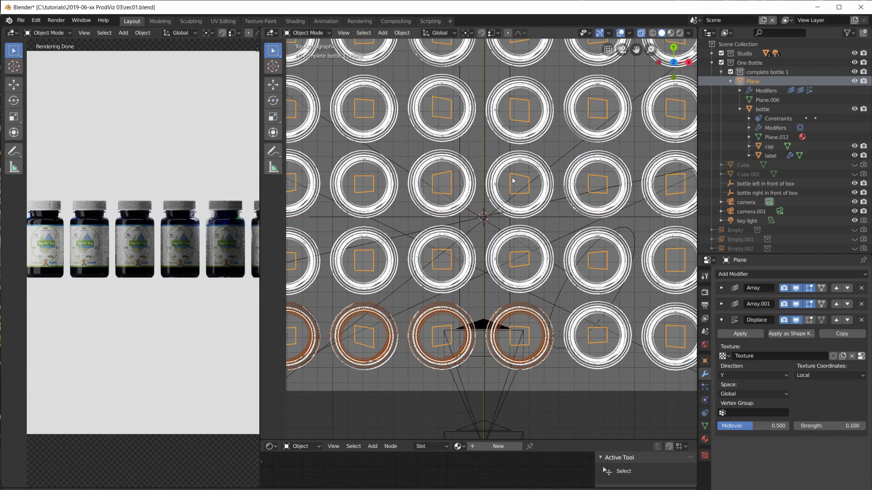
# Compare the label directions across the front row in the render, and inspect the wireframe grid from the front and at an angle
pyautogui.press('KP_1')
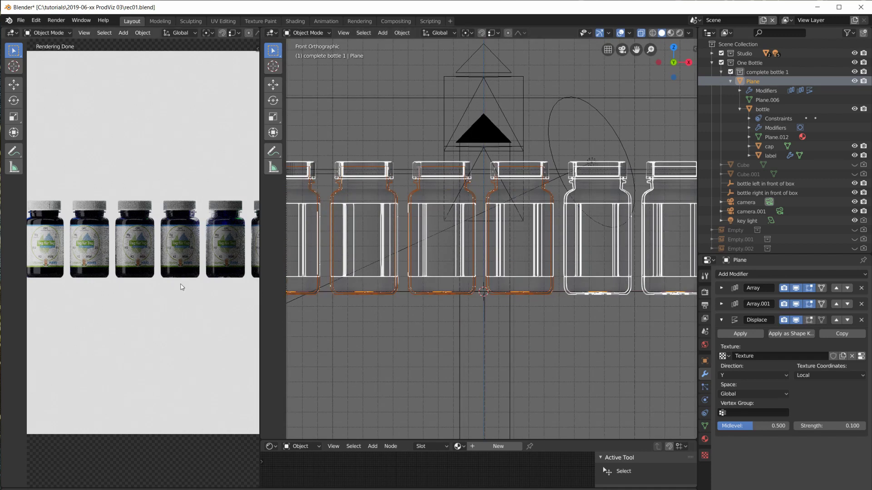
pyautogui.scroll(1, 128, 247)
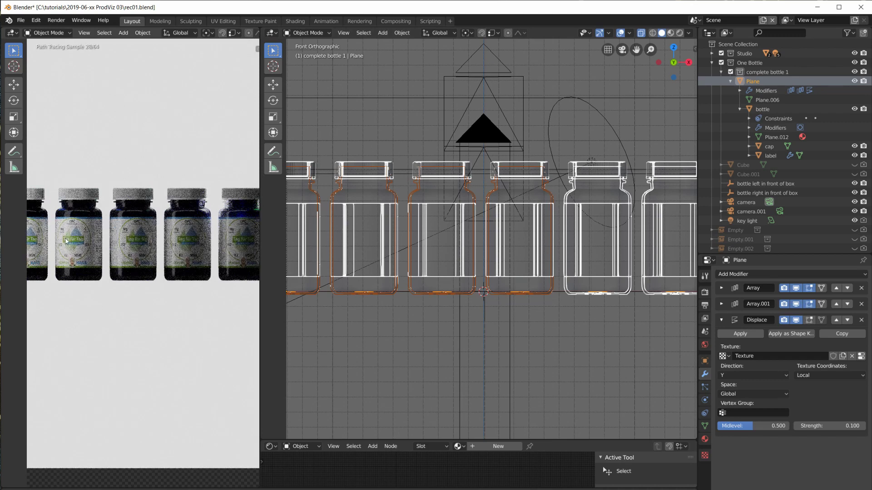
pyautogui.scroll(-3, 154, 274)
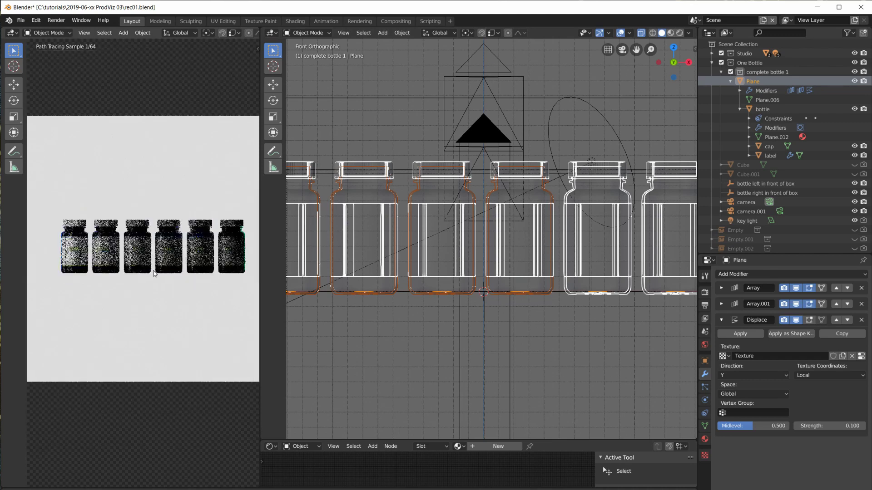
pyautogui.scroll(2, 154, 273)
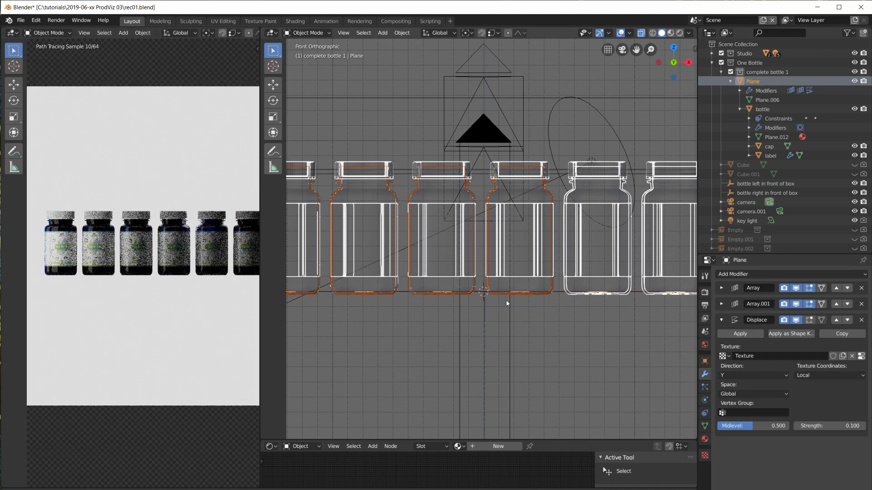
pyautogui.scroll(-2, 516, 313)
pyautogui.scroll(-1, 516, 314)
pyautogui.moveTo(517, 308); pyautogui.dragTo(530, 344, button='middle')
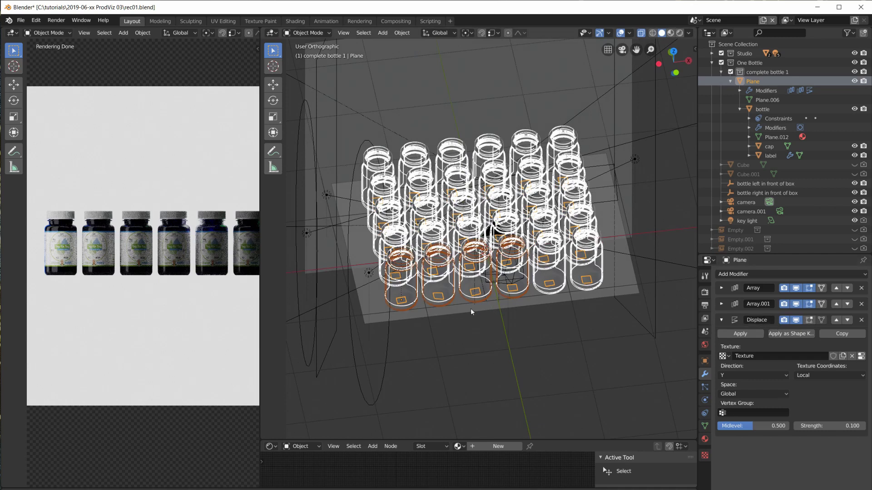
pyautogui.scroll(3, 470, 308)
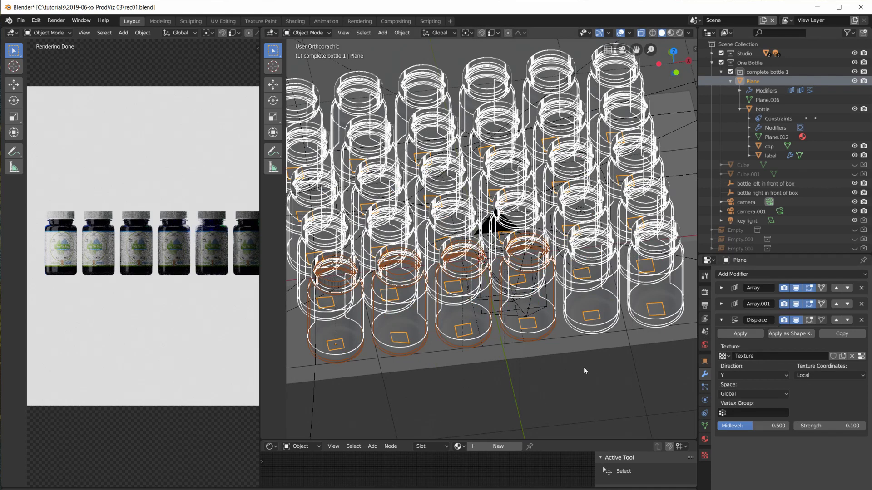
# Raise the Displace modifier's strength to 1.000 and inspect the tilted plane faces and bottles from several angles
pyautogui.scroll(-4, 586, 368)
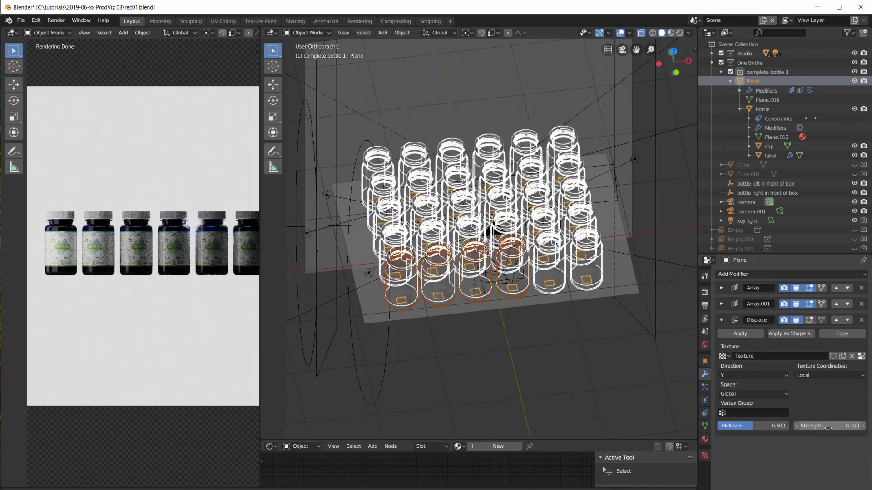
pyautogui.moveTo(829, 429); pyautogui.dragTo(867, 429)
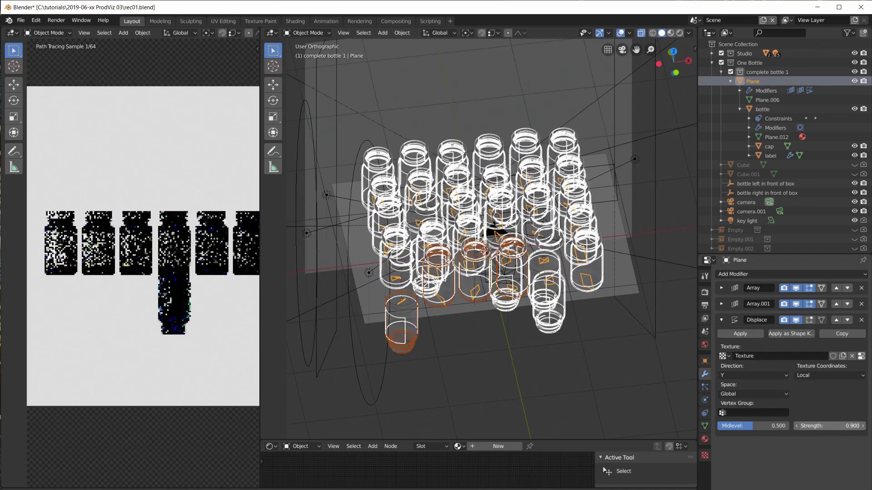
pyautogui.scroll(3, 617, 347)
pyautogui.scroll(6, 617, 348)
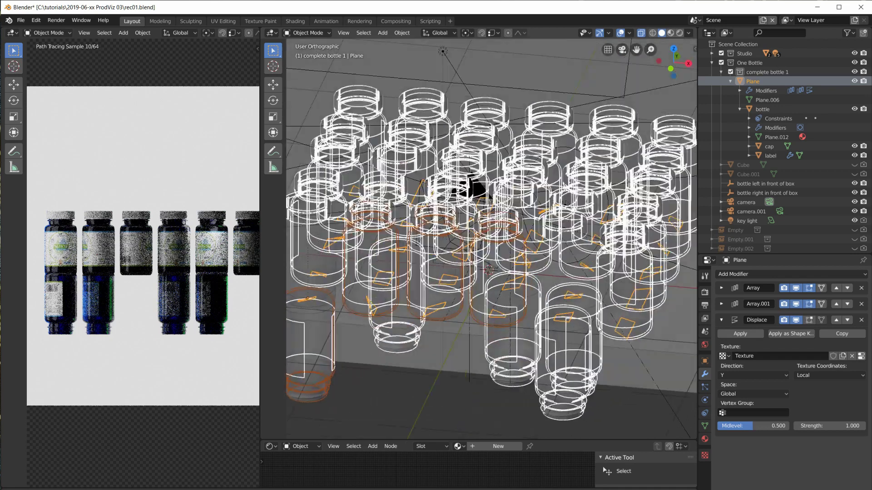
pyautogui.moveTo(509, 247); pyautogui.dragTo(548, 211, button='middle')
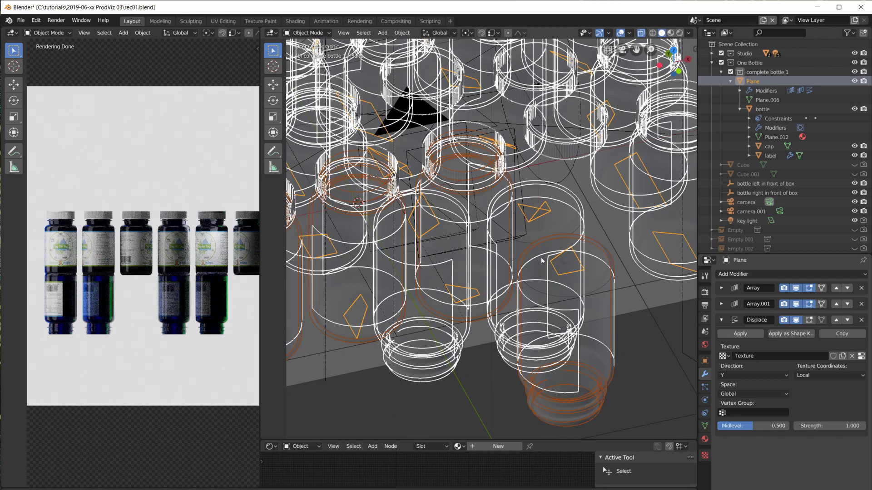
pyautogui.scroll(-8, 589, 329)
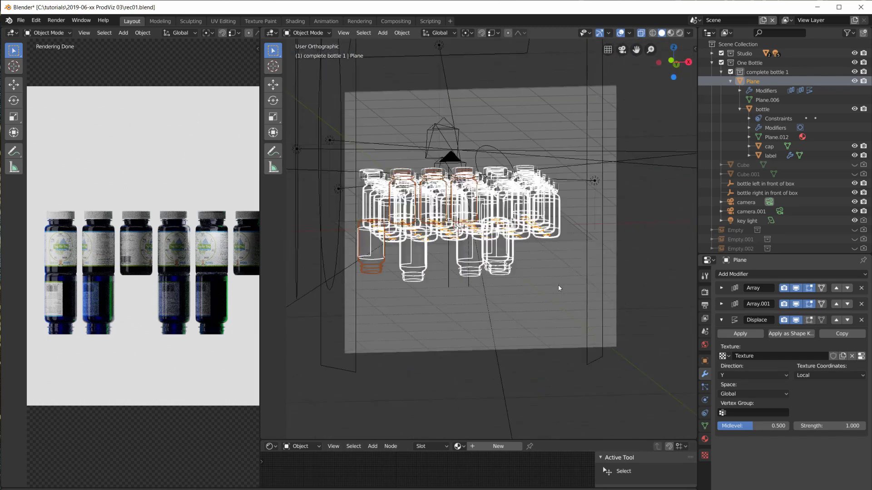
pyautogui.scroll(4, 557, 284)
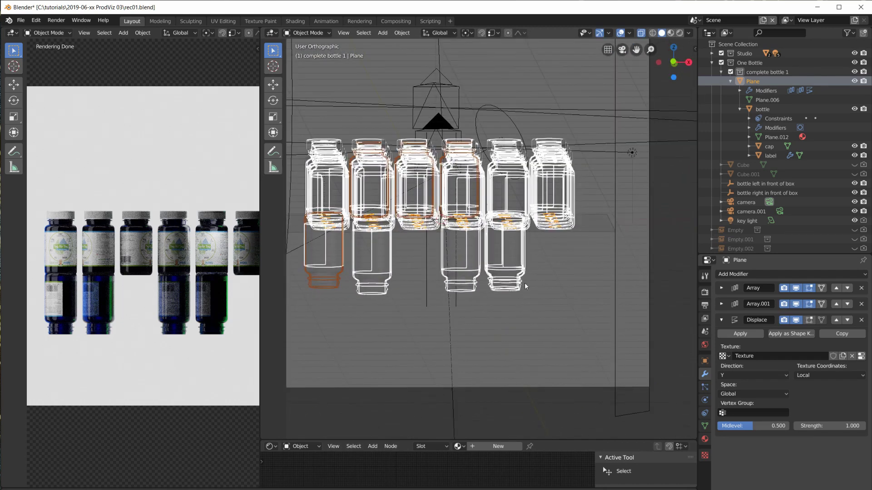
# Compare the displaced bottles in the front wireframe view and in the render seen at an angle
pyautogui.press('KP_1')
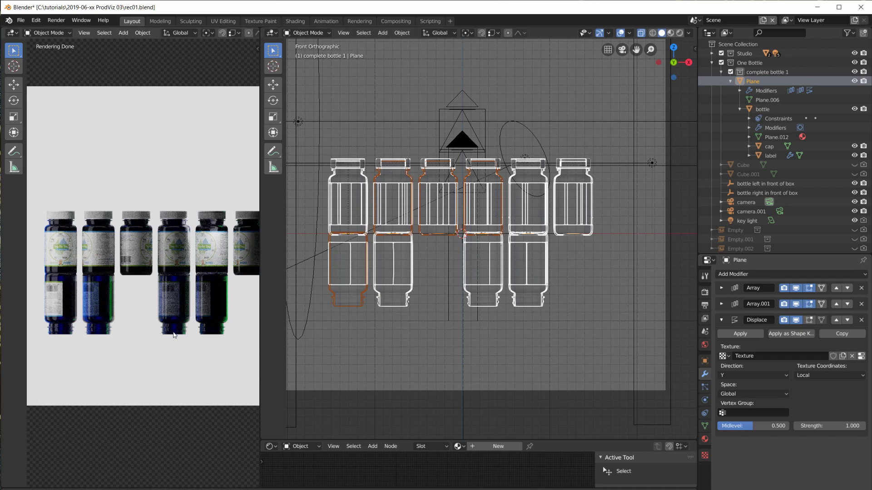
pyautogui.press('KP_0')
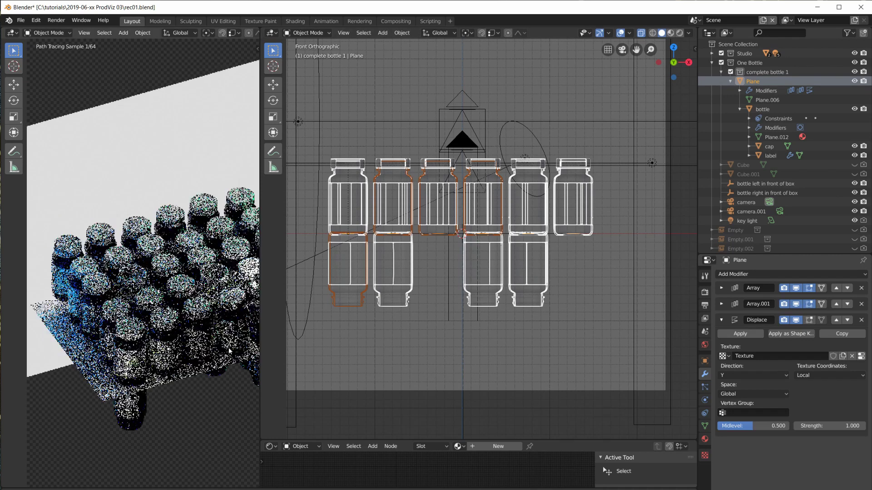
pyautogui.moveTo(209, 337)
pyautogui.mouseDown(button='middle')
pyautogui.moveTo(187, 278)
pyautogui.moveTo(197, 348)
pyautogui.mouseUp(button='middle')
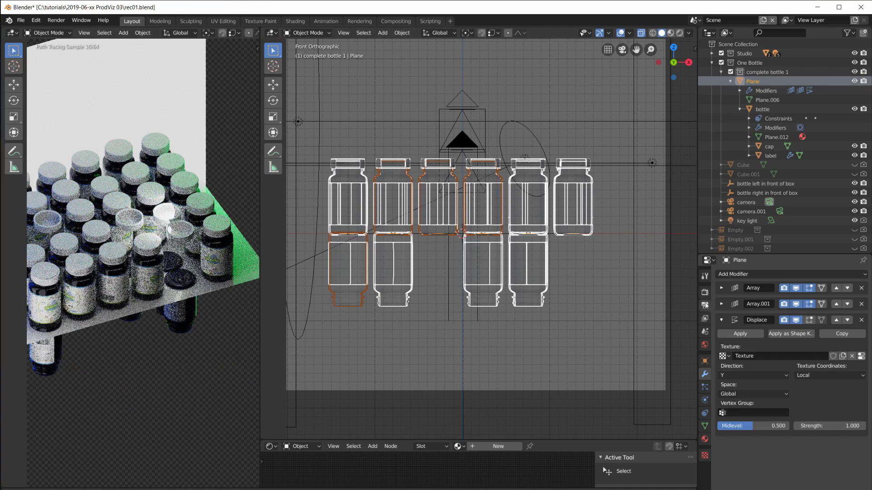
pyautogui.scroll(-3, 513, 318)
pyautogui.scroll(2, 514, 317)
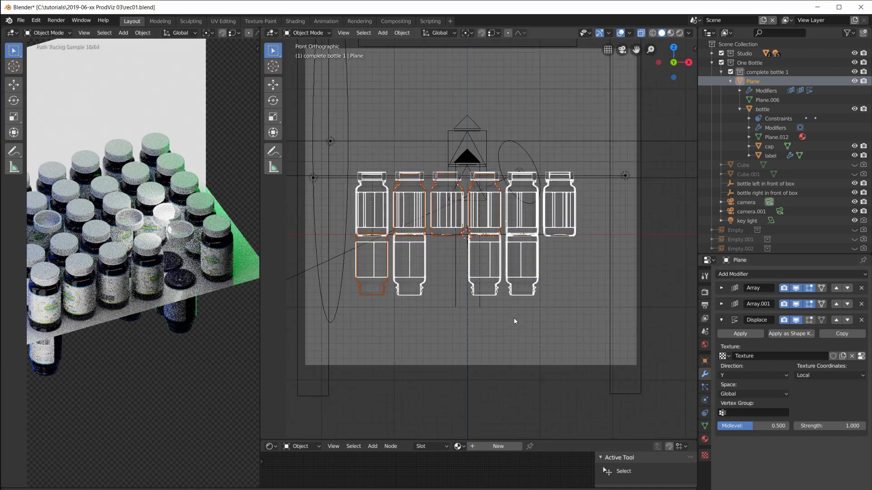
# Remove the Displace modifier from the plane and check the bottle grid in the render and the wireframe
pyautogui.click(861, 320)
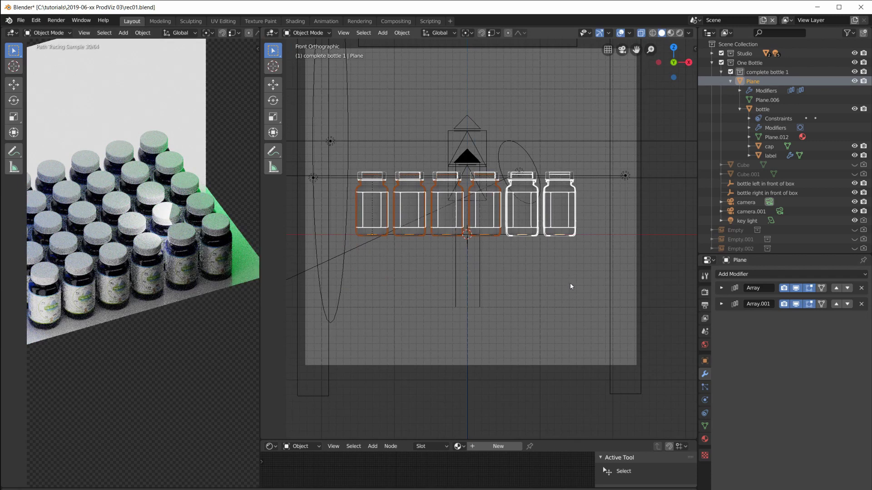
pyautogui.keyDown('shift'); pyautogui.moveTo(547, 288); pyautogui.dragTo(585, 317, button='middle'); pyautogui.keyUp('shift')
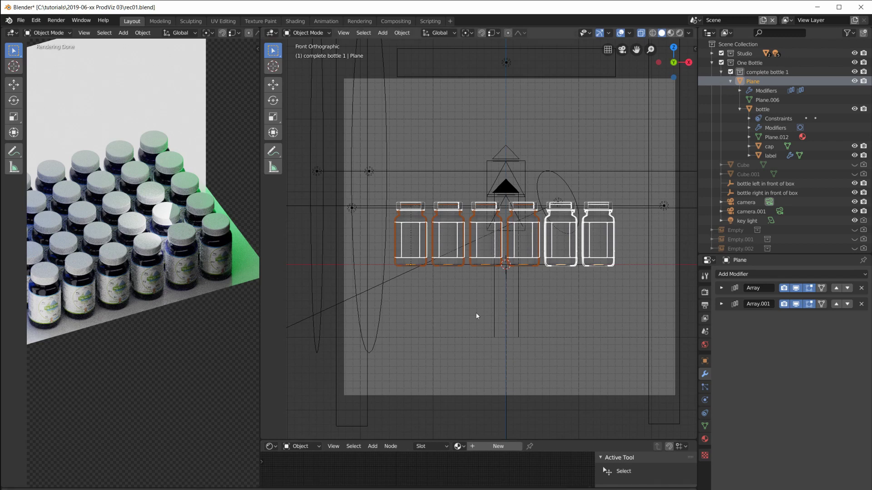
pyautogui.moveTo(192, 298)
pyautogui.mouseDown(button='middle')
pyautogui.moveTo(222, 306)
pyautogui.moveTo(208, 309)
pyautogui.mouseUp(button='middle')
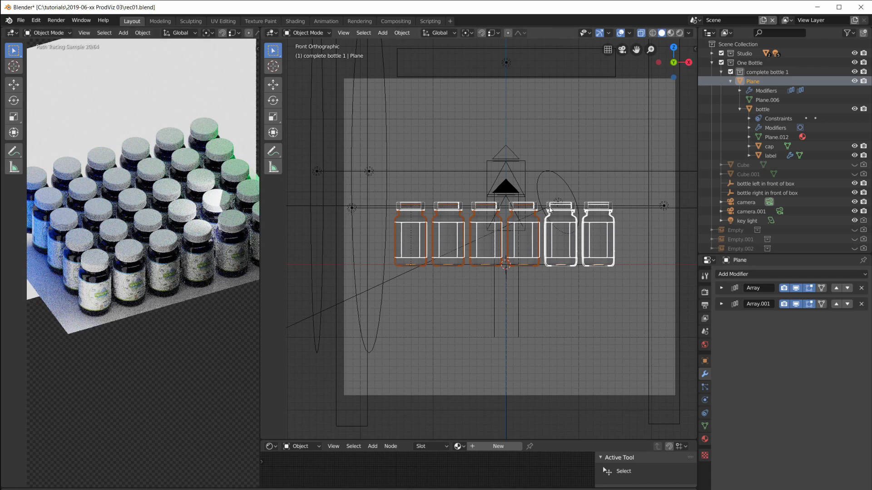
pyautogui.moveTo(552, 216); pyautogui.dragTo(554, 223, button='middle')
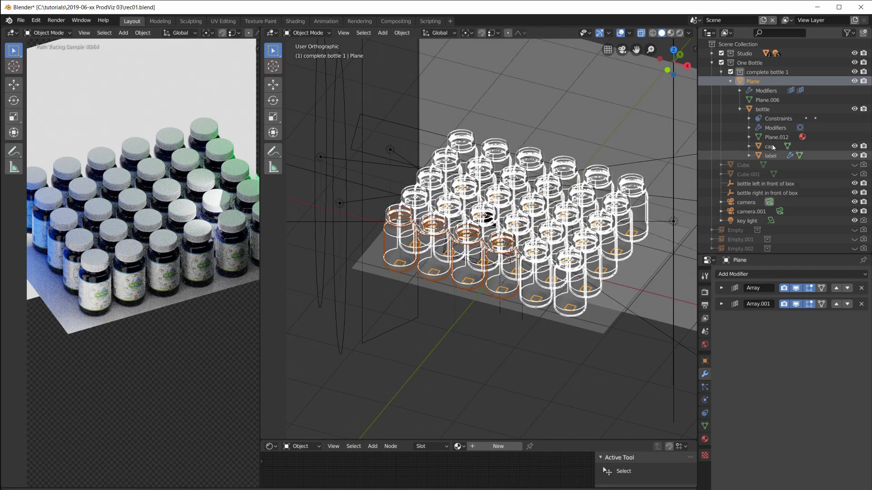
# Clear the bottle's parent without keeping its transformation and delete the arrayed plane
pyautogui.click(762, 109)
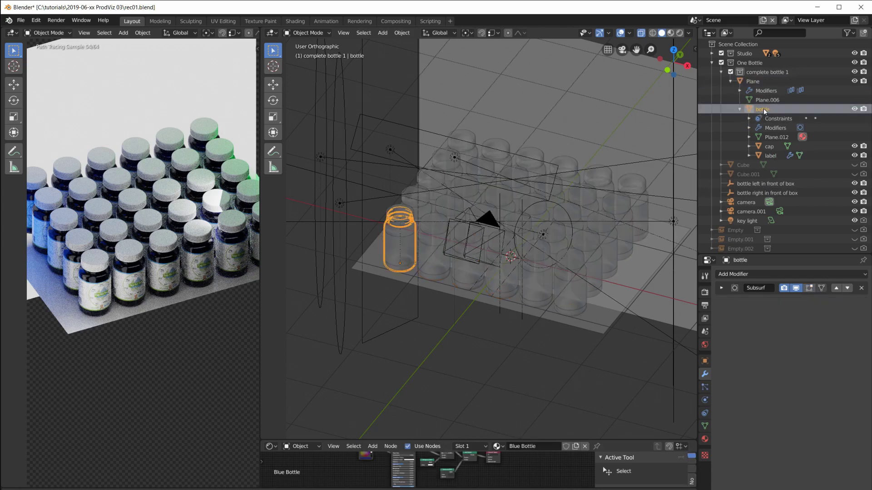
pyautogui.hotkey('alt', 'p')
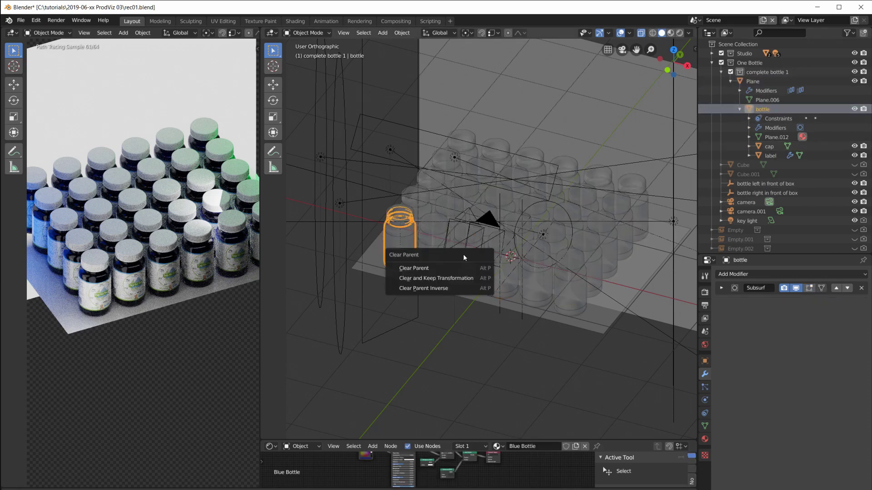
pyautogui.click(451, 266)
pyautogui.click(759, 81)
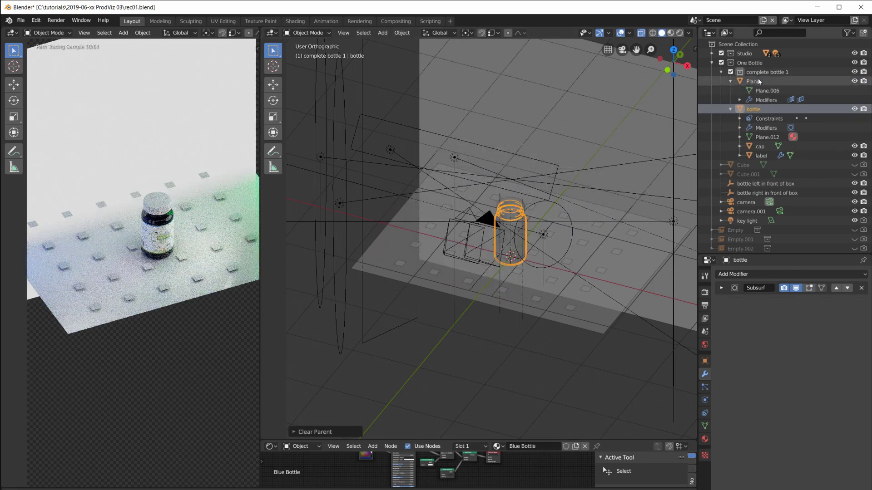
pyautogui.press('x')
pyautogui.click(583, 194)
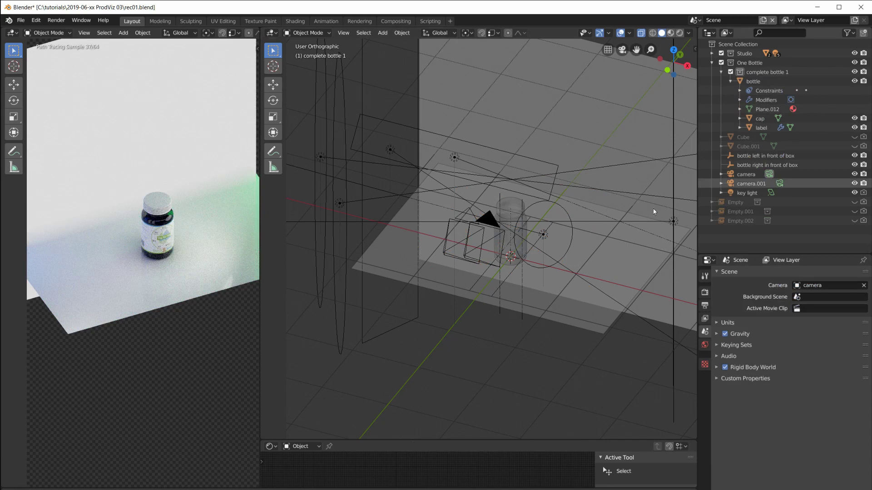
# Turn off X-ray in the main viewport and frame the single bottle within the studio at an angle
pyautogui.scroll(6, 572, 249)
pyautogui.press('KP_0')
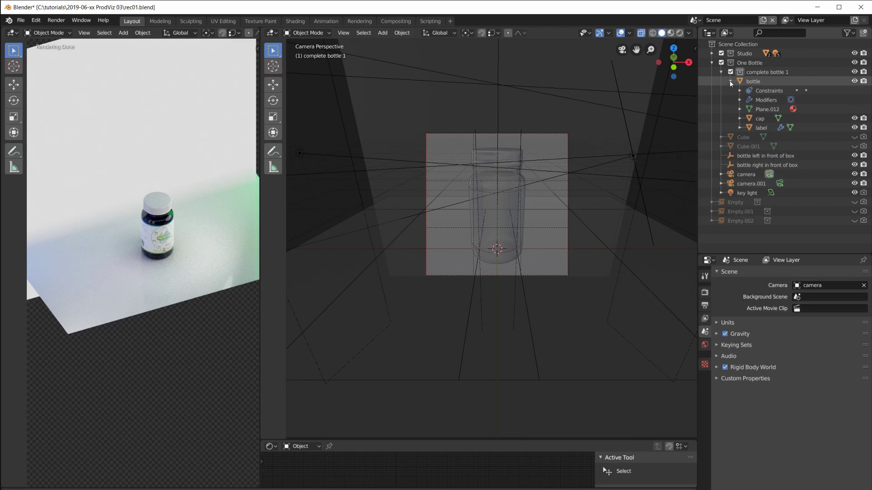
pyautogui.press('KP_7')
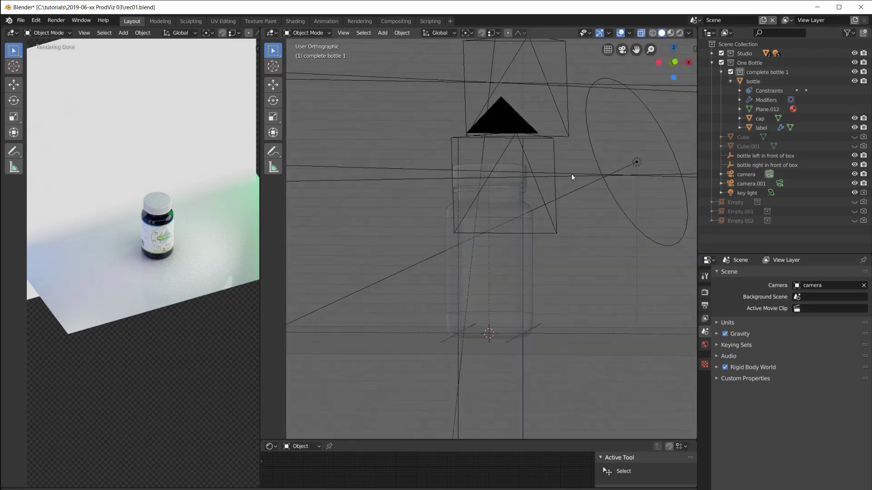
pyautogui.press('KP_1')
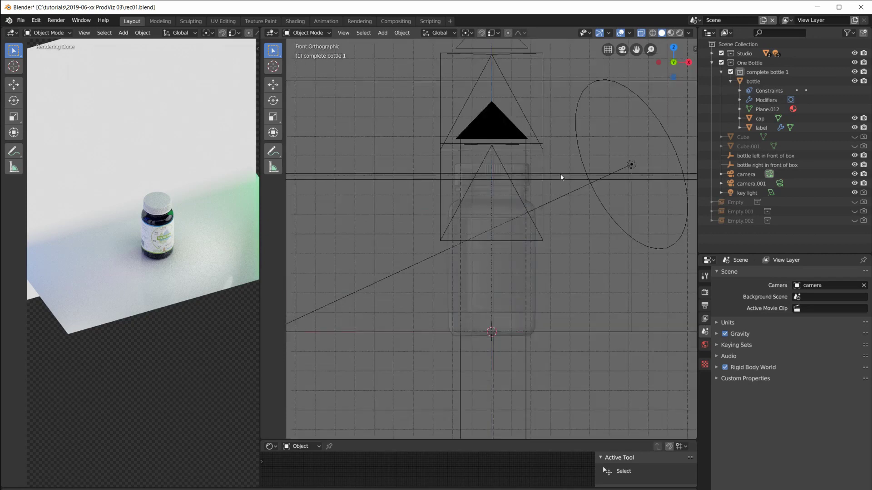
pyautogui.click(641, 33)
pyautogui.scroll(-4, 566, 260)
pyautogui.keyDown('shift'); pyautogui.moveTo(559, 261); pyautogui.dragTo(592, 226, button='middle'); pyautogui.keyUp('shift')
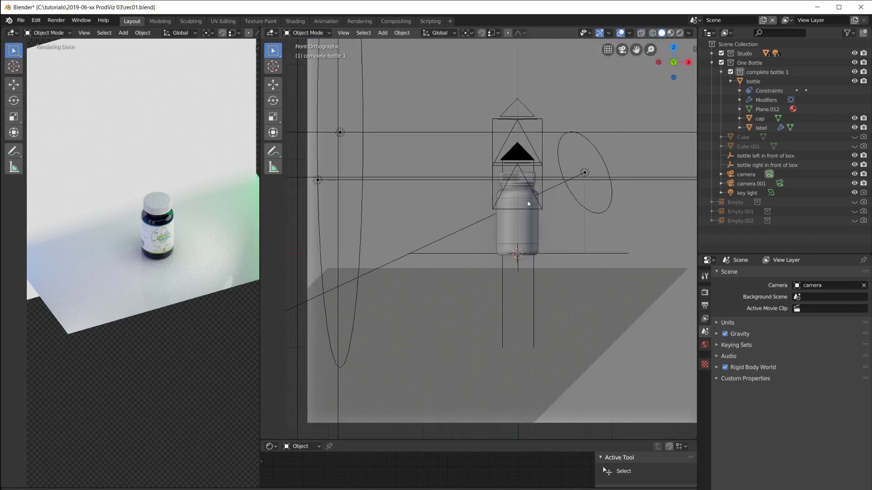
pyautogui.scroll(-3, 531, 279)
pyautogui.scroll(3, 531, 279)
pyautogui.moveTo(536, 277); pyautogui.dragTo(547, 300, button='middle')
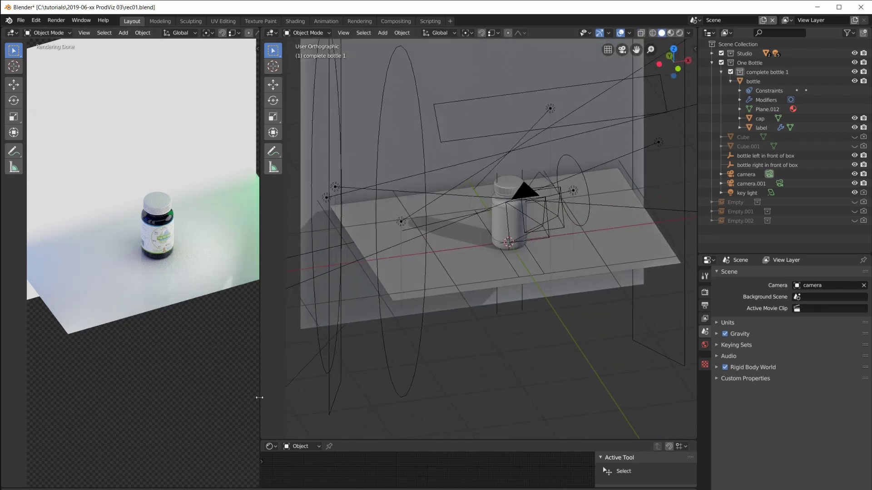
# Switch the render viewport to solid shading, narrow it, and enlarge the node editor below the main viewport
pyautogui.moveTo(259, 398); pyautogui.dragTo(205, 398)
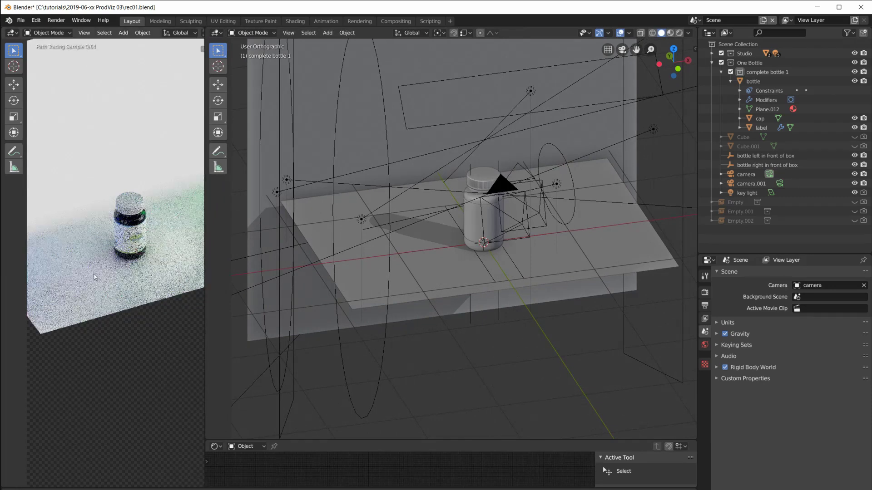
pyautogui.scroll(-5, 185, 38)
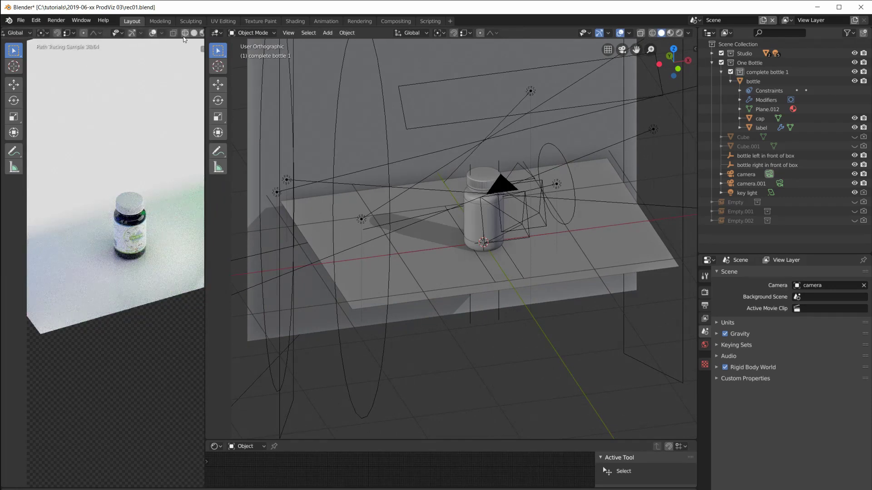
pyautogui.click(194, 34)
pyautogui.moveTo(205, 287); pyautogui.dragTo(161, 287)
pyautogui.moveTo(285, 440); pyautogui.dragTo(286, 227)
# Change the shader editor to Animation Nodes and create a new node tree
pyautogui.click(171, 234)
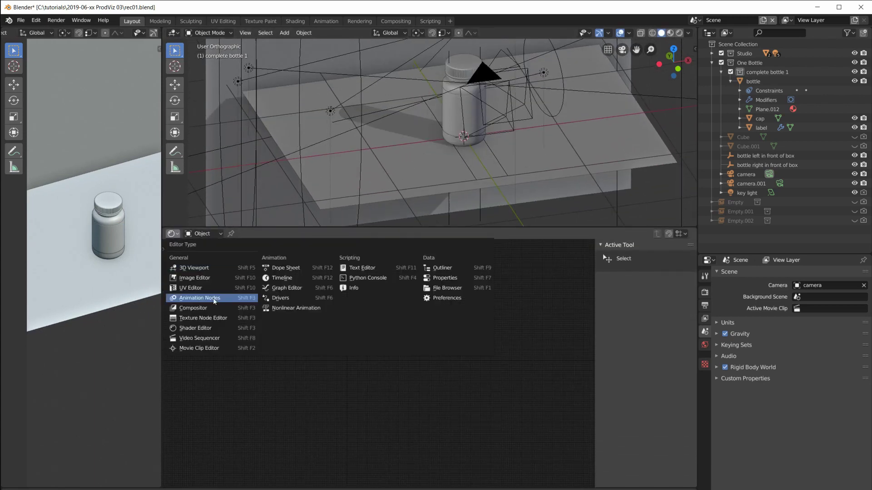
pyautogui.click(200, 298)
pyautogui.press('n')
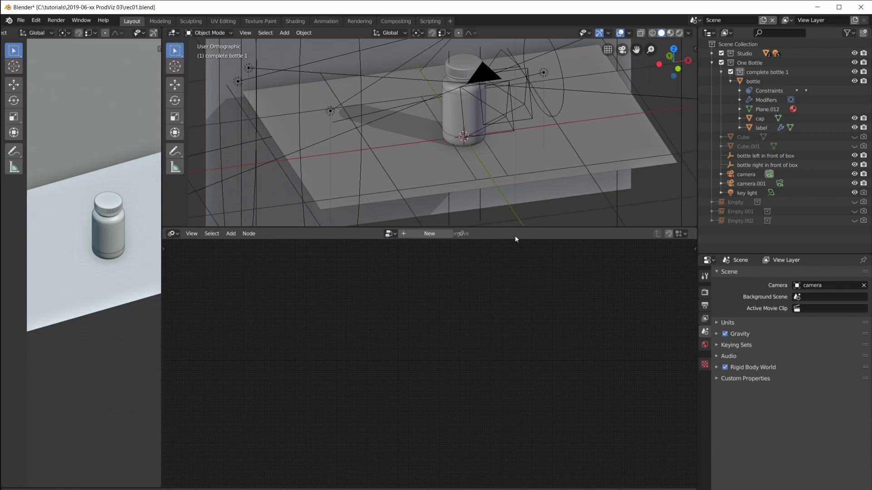
pyautogui.scroll(4, 508, 142)
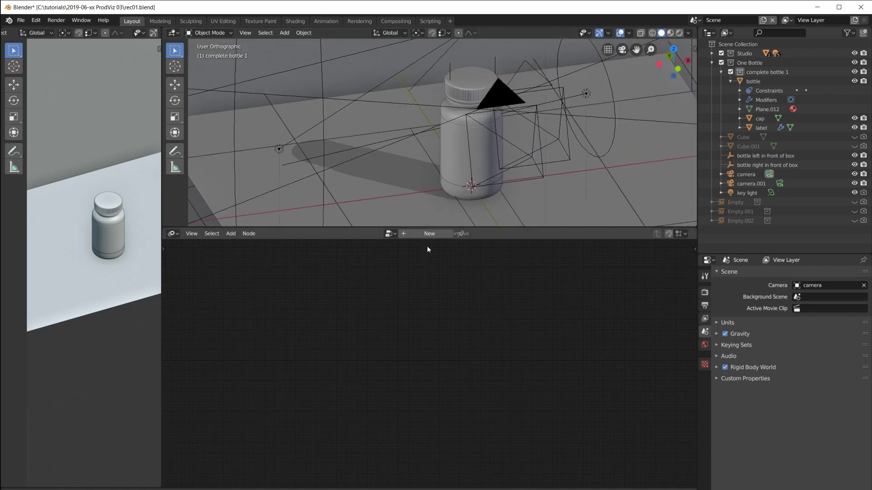
pyautogui.click(429, 233)
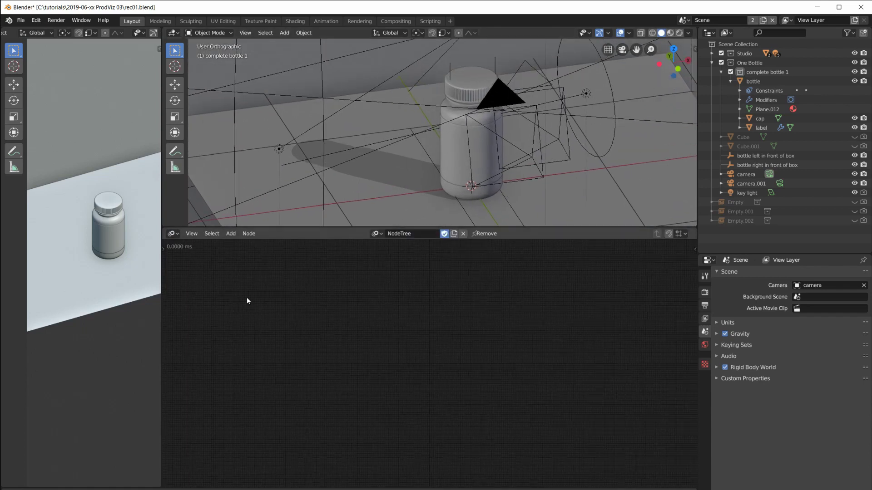
# Set the node tree's auto execution to run on tree, frame and property changes instead of always
pyautogui.press('t')
pyautogui.moveTo(190, 359); pyautogui.dragTo(208, 361)
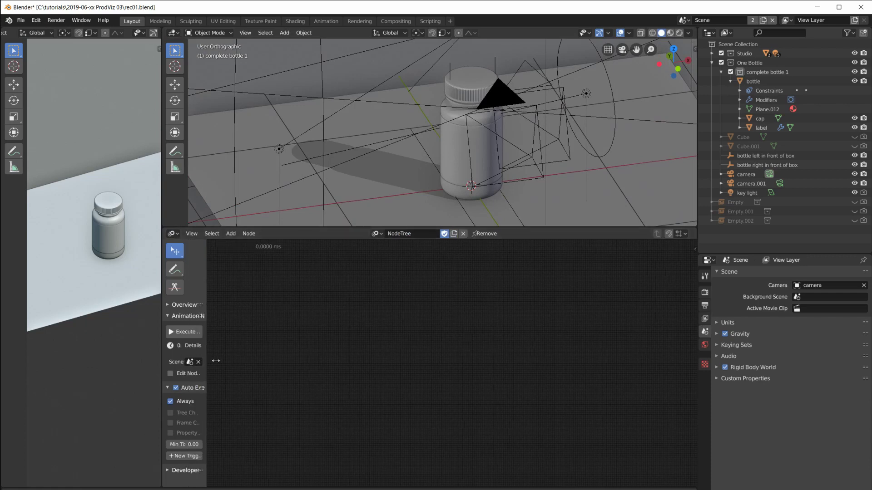
pyautogui.click(172, 403)
pyautogui.moveTo(172, 414); pyautogui.dragTo(191, 434)
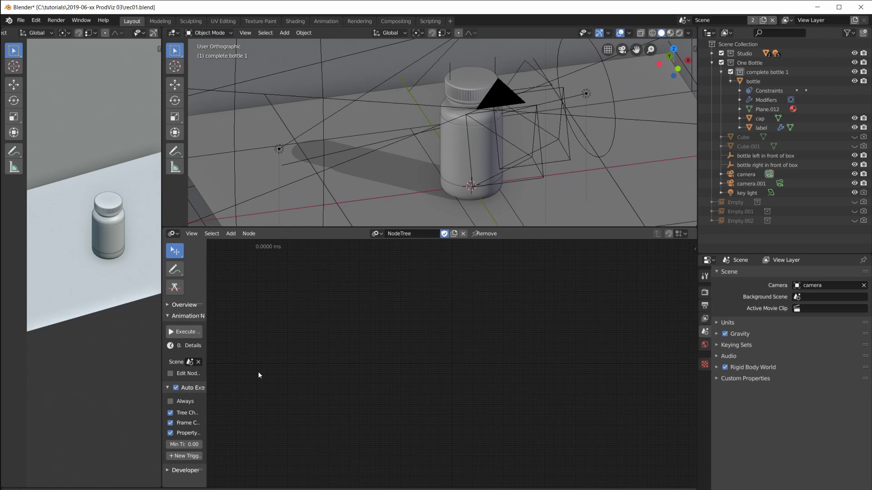
pyautogui.press('t')
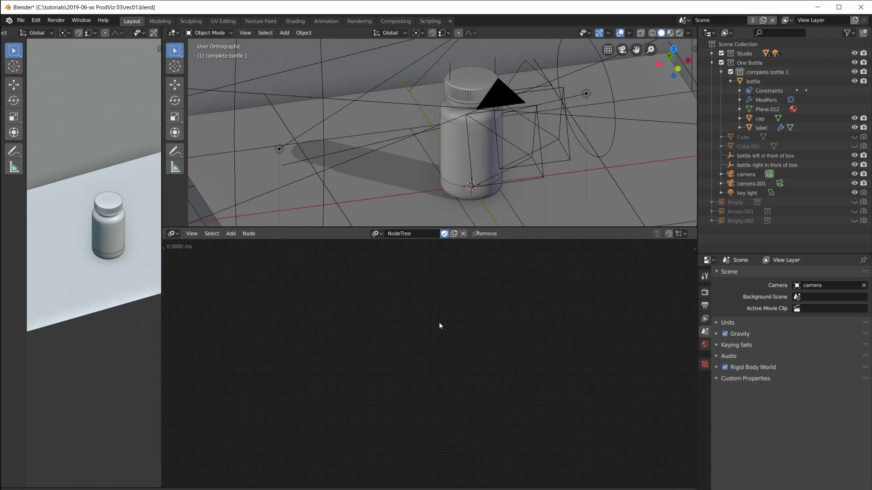
# Enlarge the node editor slightly and add a Distribute Matrices node to the empty node tree
pyautogui.moveTo(507, 228); pyautogui.dragTo(513, 207)
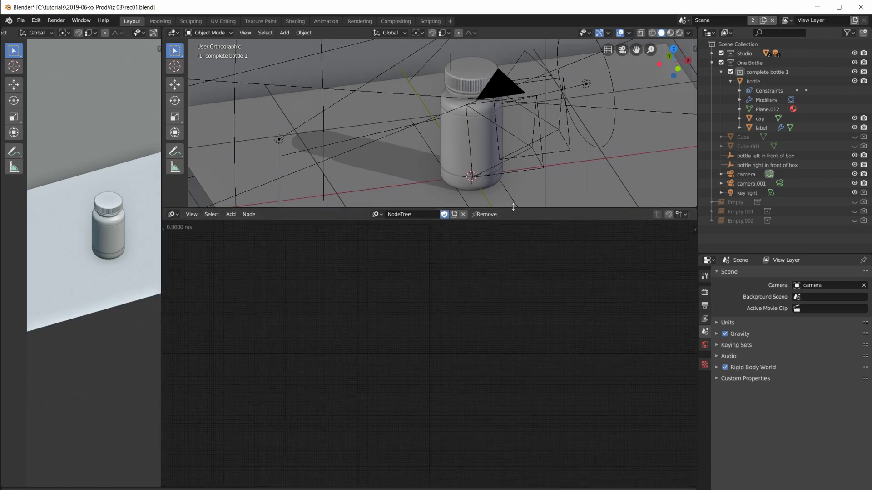
pyautogui.scroll(-3, 508, 158)
pyautogui.scroll(3, 508, 162)
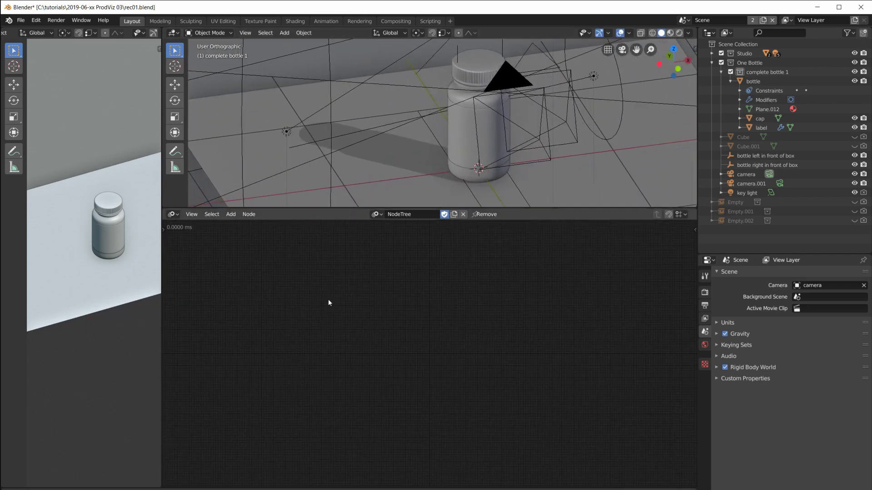
pyautogui.hotkey('shift', 'a')
pyautogui.moveTo(314, 236)
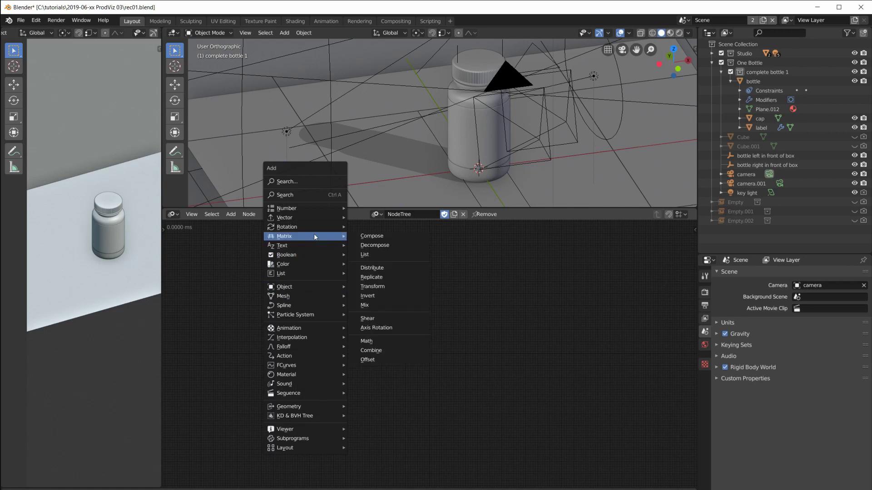
pyautogui.click(372, 268)
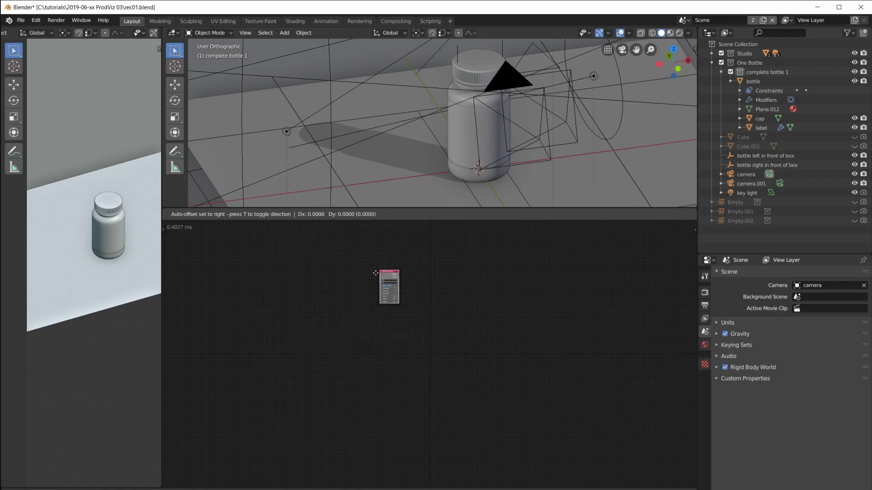
pyautogui.click(272, 274)
pyautogui.press('Home')
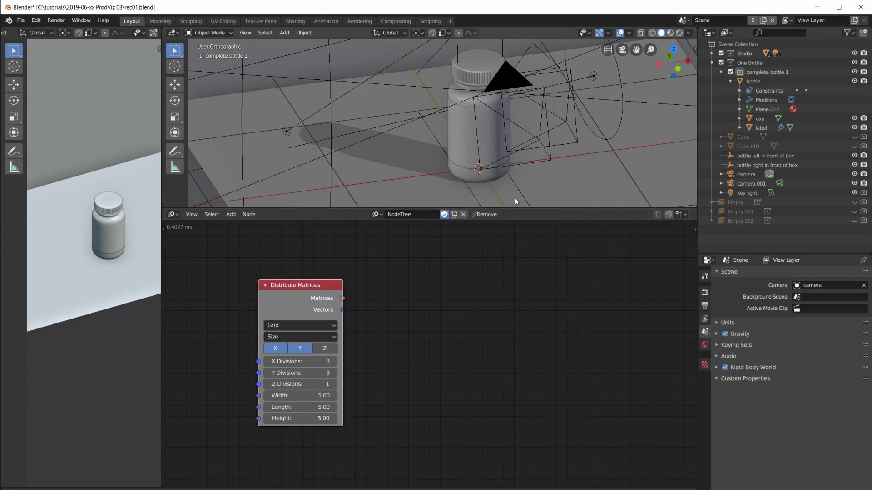
# Keep the Distribute Matrices node in Grid mode and set its X and Y divisions to 5
pyautogui.click(301, 326)
pyautogui.click(300, 326)
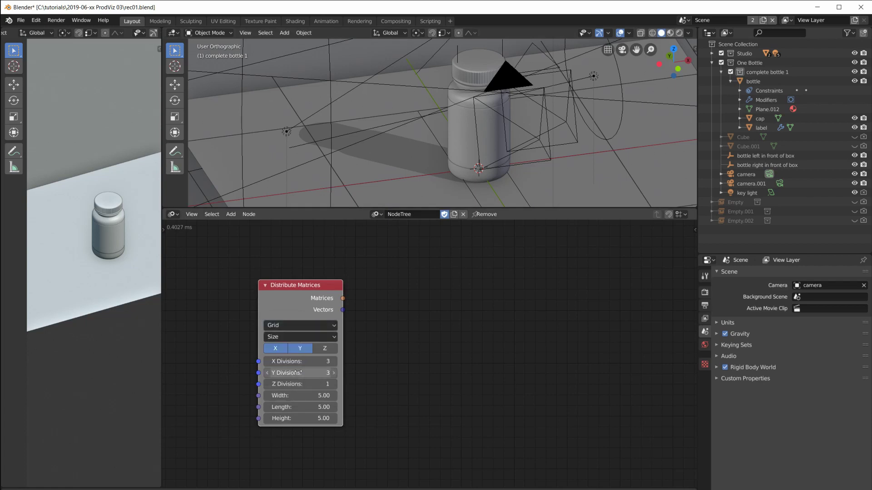
pyautogui.click(334, 362)
pyautogui.click(334, 363)
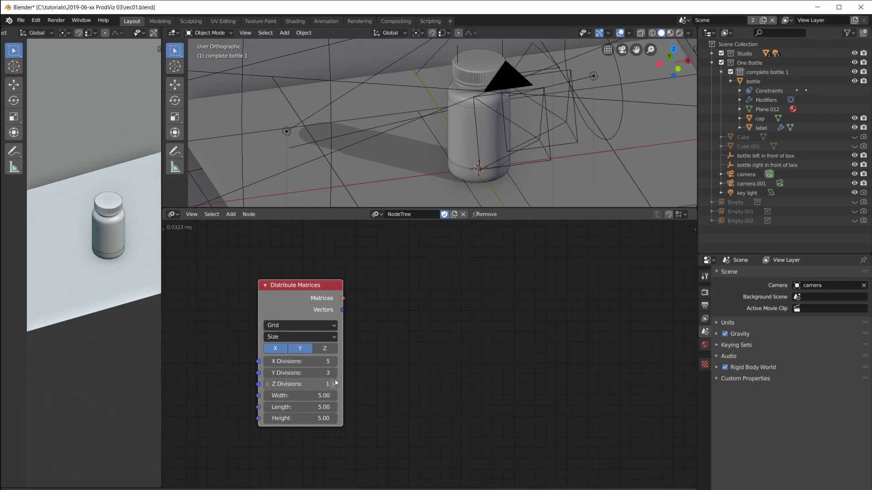
pyautogui.click(334, 373)
pyautogui.click(334, 373)
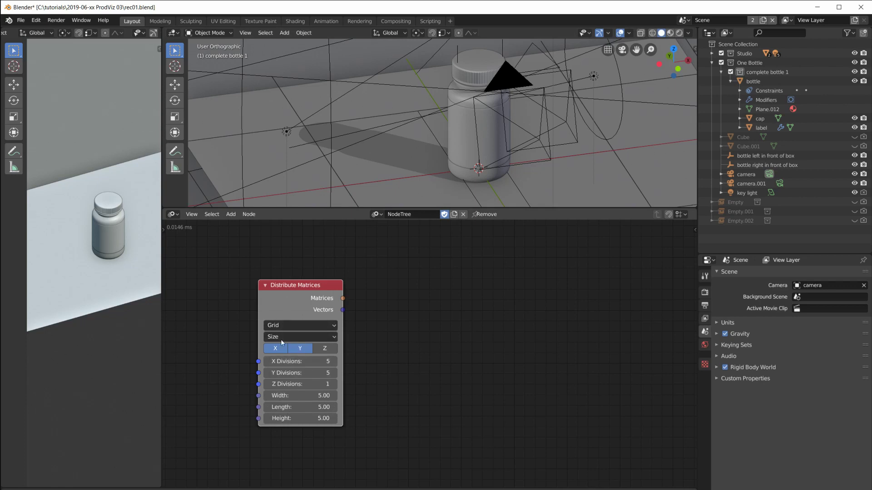
# Zoom the main viewport out to show the whole studio and give the node editor more height
pyautogui.moveTo(385, 208); pyautogui.dragTo(386, 309)
pyautogui.scroll(-5, 443, 245)
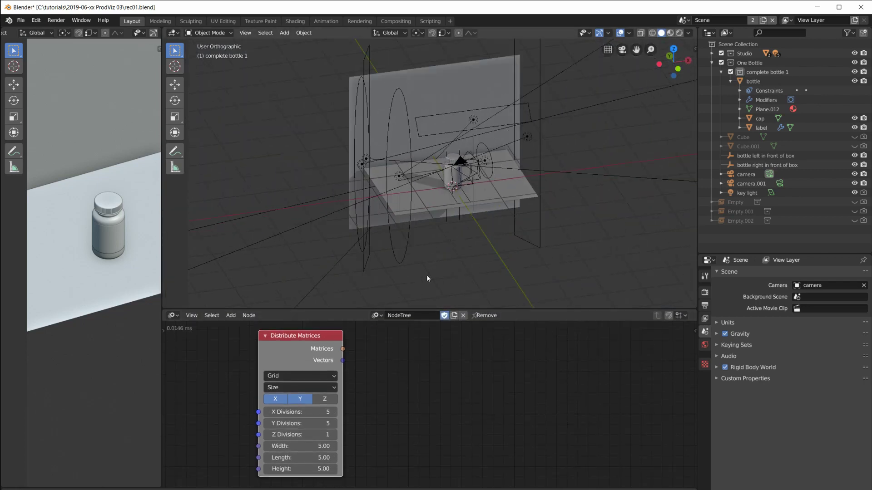
pyautogui.moveTo(408, 309); pyautogui.dragTo(415, 174)
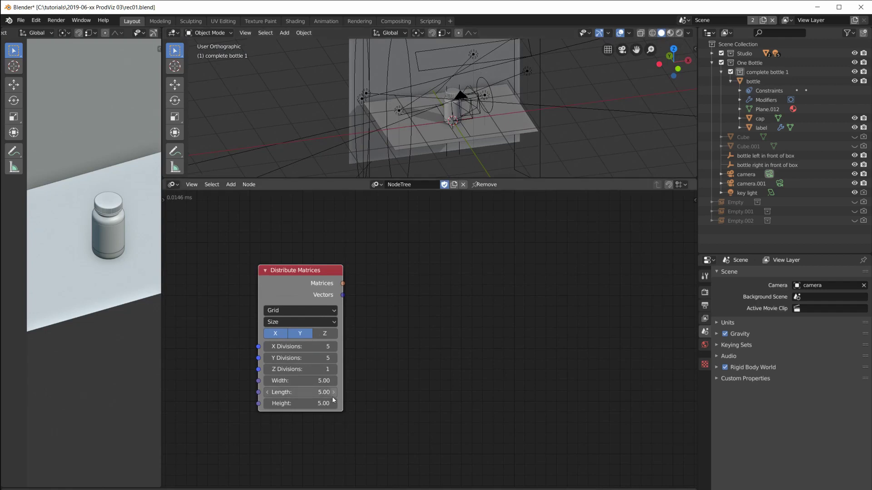
pyautogui.scroll(1, 332, 396)
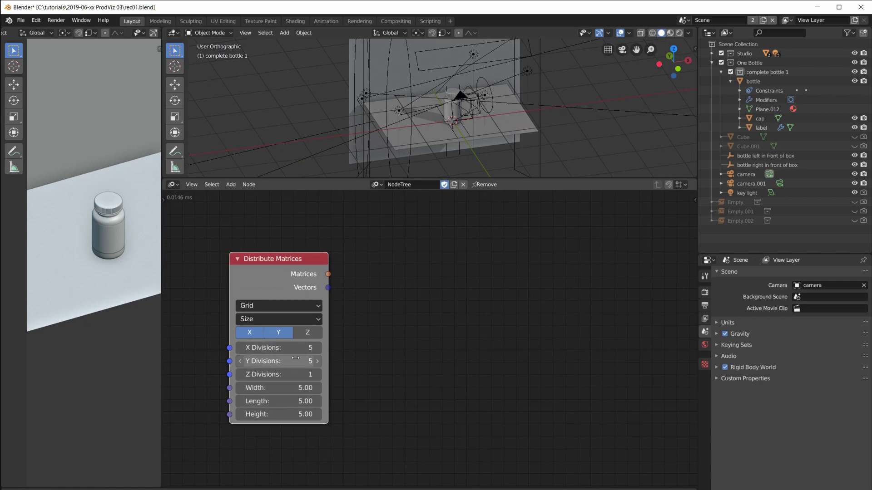
pyautogui.moveTo(329, 289); pyautogui.dragTo(442, 318)
pyautogui.scroll(-1, 442, 318)
pyautogui.scroll(2, 430, 283)
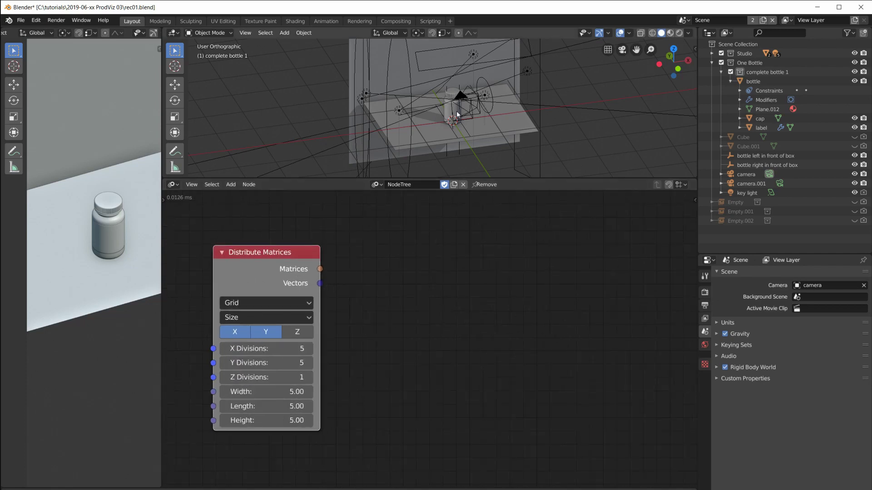
# Add an Object Instancer node beside Distribute Matrices and set its source object to bottle
pyautogui.hotkey('shift', 'a')
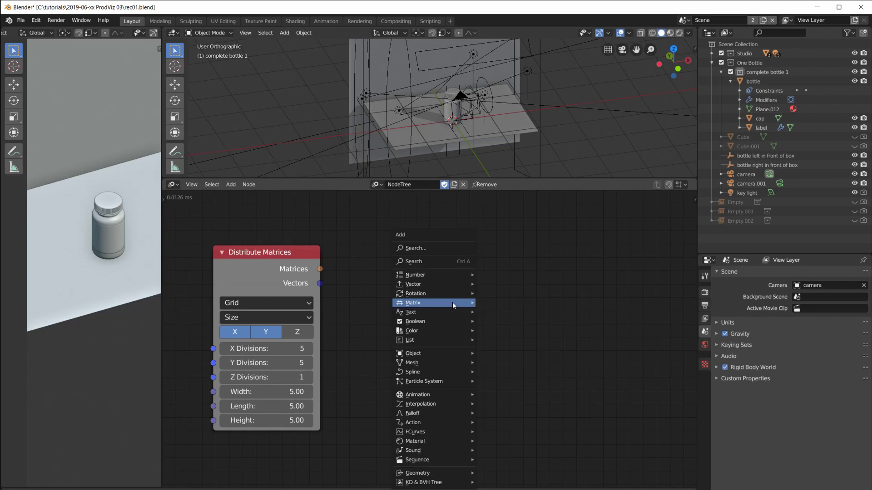
pyautogui.moveTo(448, 353)
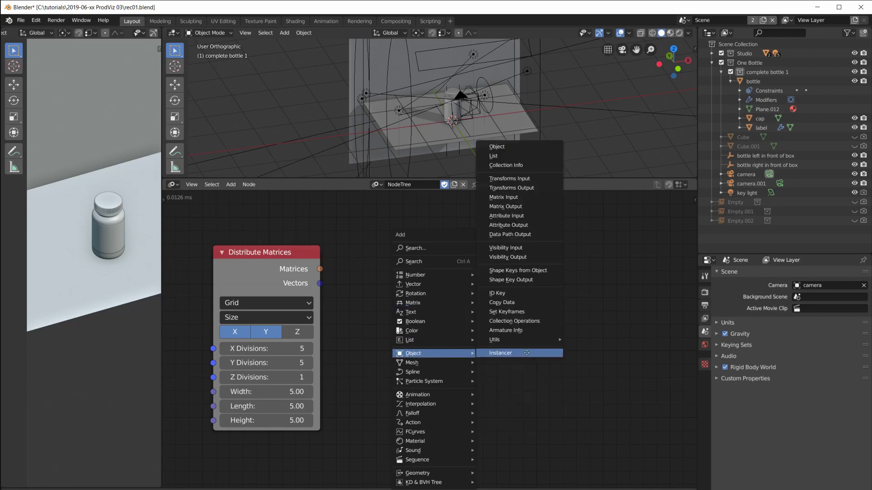
pyautogui.click(526, 353)
pyautogui.click(506, 356)
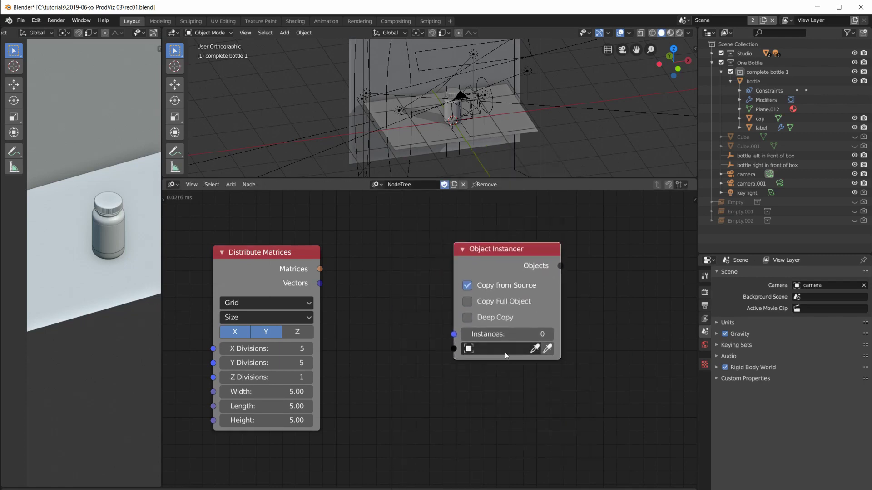
pyautogui.click(505, 350)
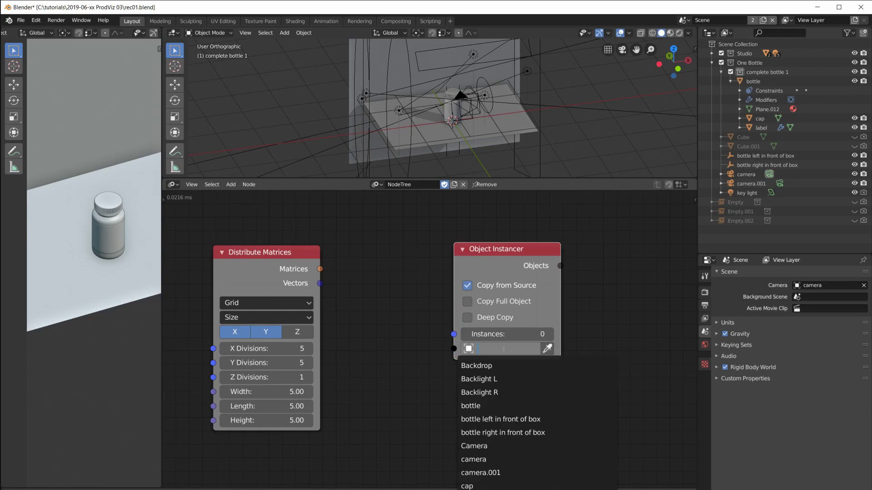
pyautogui.scroll(-8, 506, 442)
pyautogui.scroll(5, 506, 442)
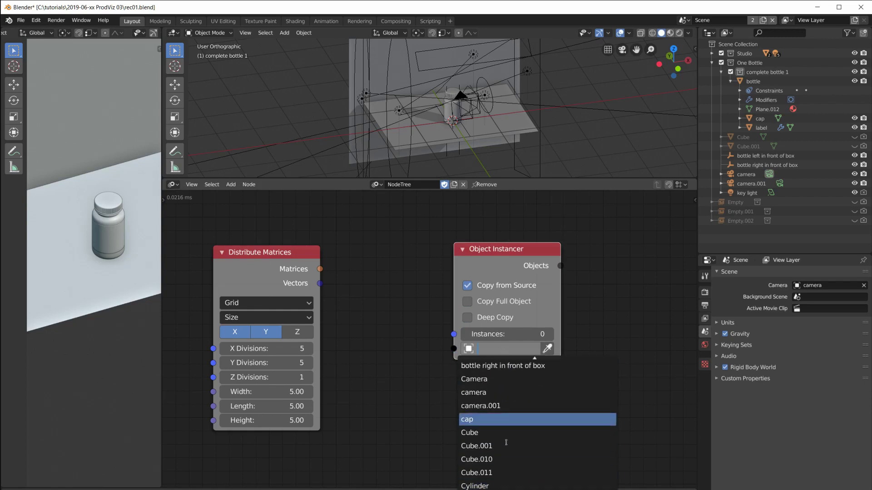
pyautogui.scroll(9, 506, 442)
pyautogui.click(513, 406)
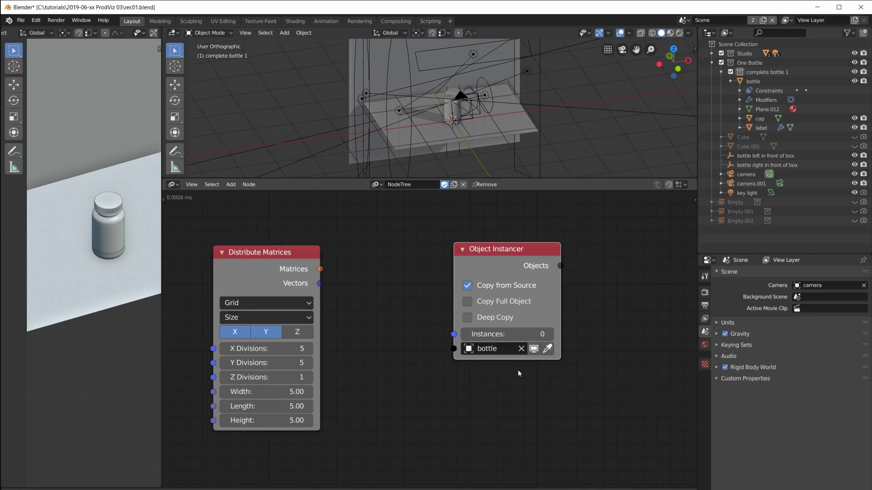
# Move the Object Instancer further from Distribute Matrices and connect the Vectors output to its Instances input
pyautogui.moveTo(503, 252); pyautogui.dragTo(545, 239)
pyautogui.moveTo(322, 284); pyautogui.dragTo(502, 326)
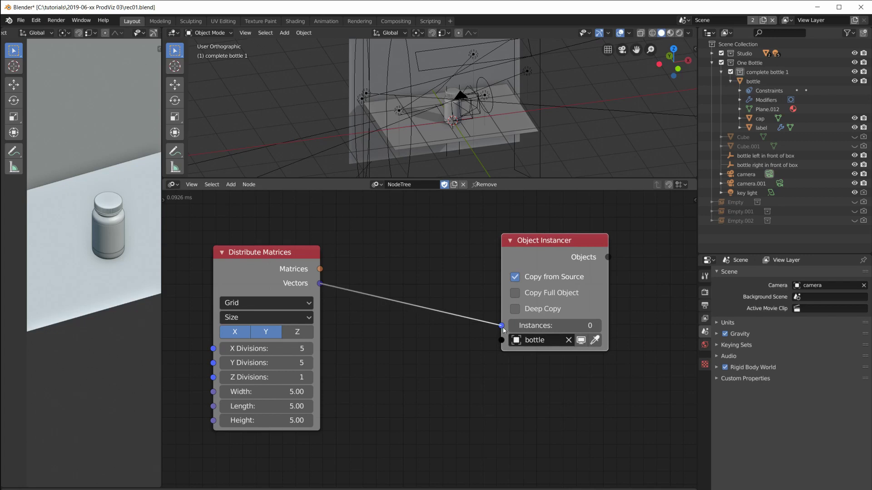
pyautogui.moveTo(407, 256); pyautogui.dragTo(417, 335)
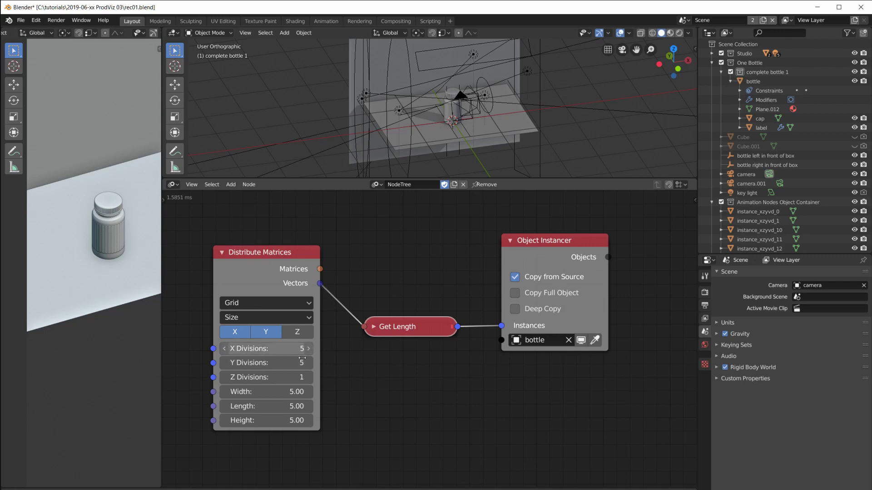
pyautogui.moveTo(521, 304); pyautogui.dragTo(519, 310)
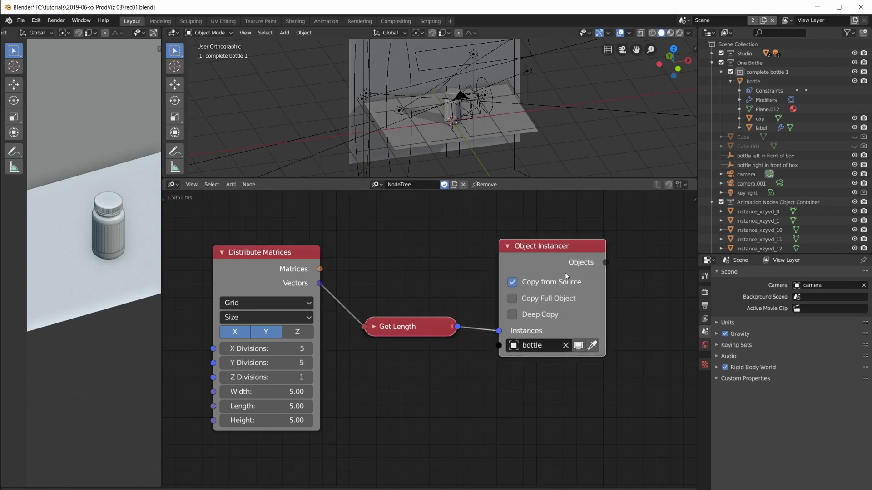
# Examine the generated bottle instances in the outliner and viewport, and collapse the Animation Nodes Object Container collection
pyautogui.scroll(-10, 770, 179)
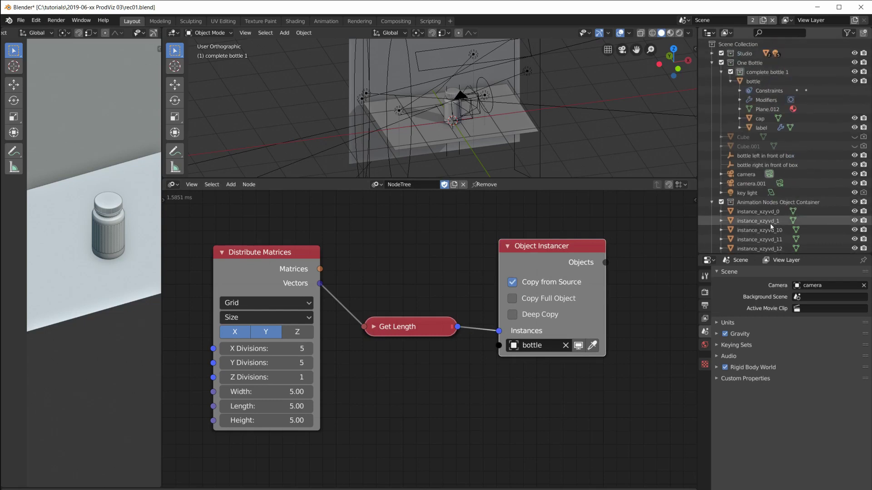
pyautogui.scroll(5, 770, 219)
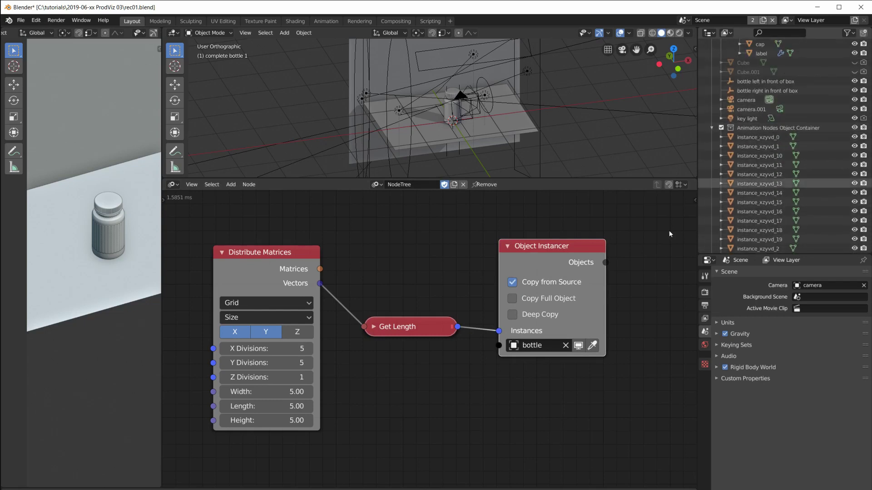
pyautogui.moveTo(536, 249); pyautogui.dragTo(535, 252)
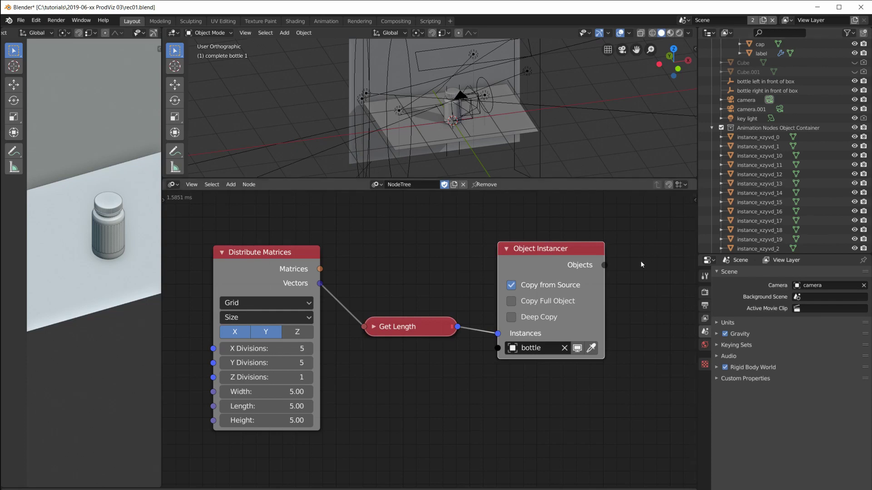
pyautogui.click(451, 104)
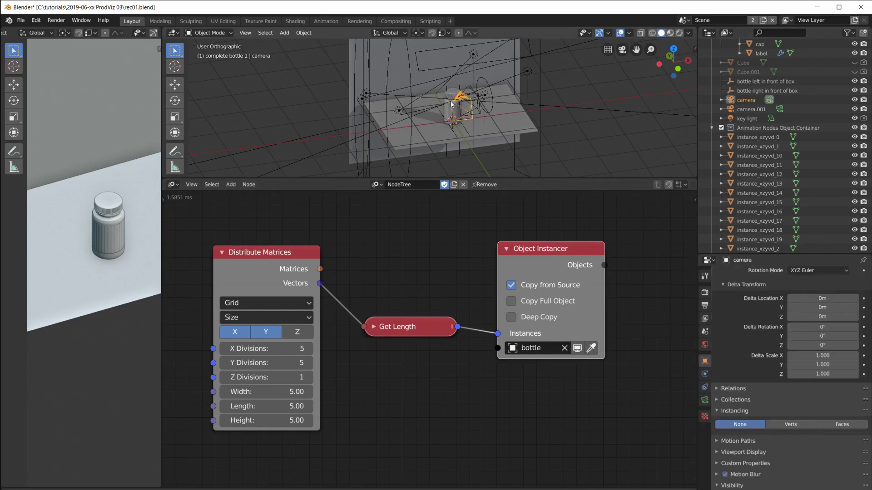
pyautogui.click(527, 71)
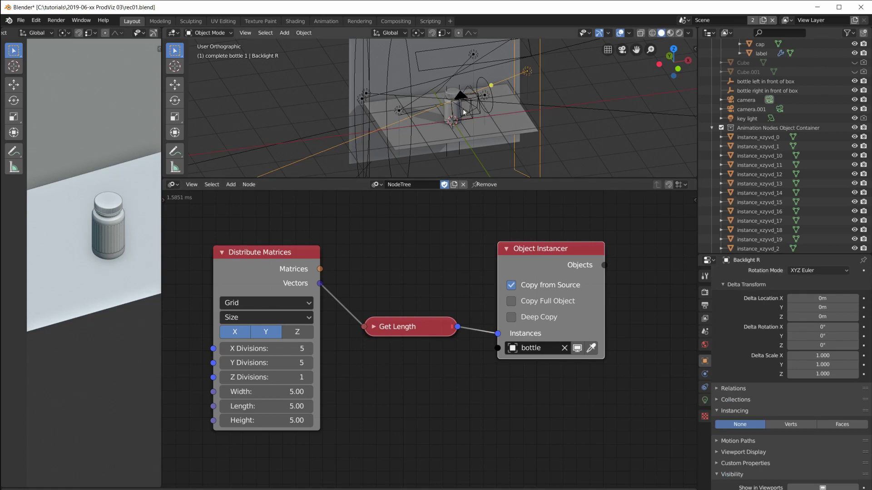
pyautogui.click(448, 105)
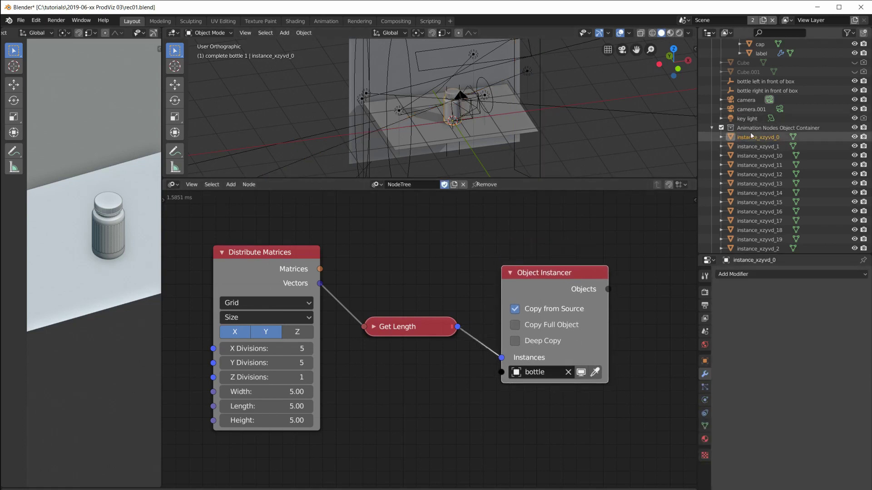
pyautogui.scroll(3, 771, 203)
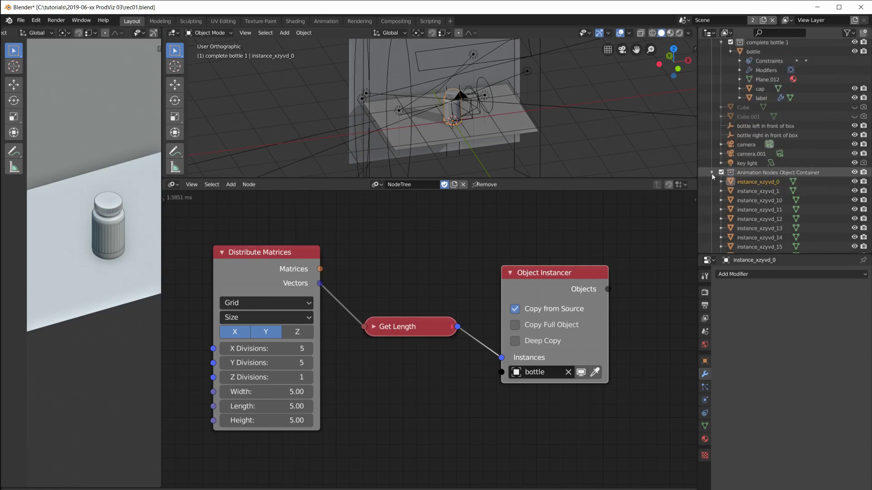
pyautogui.click(712, 173)
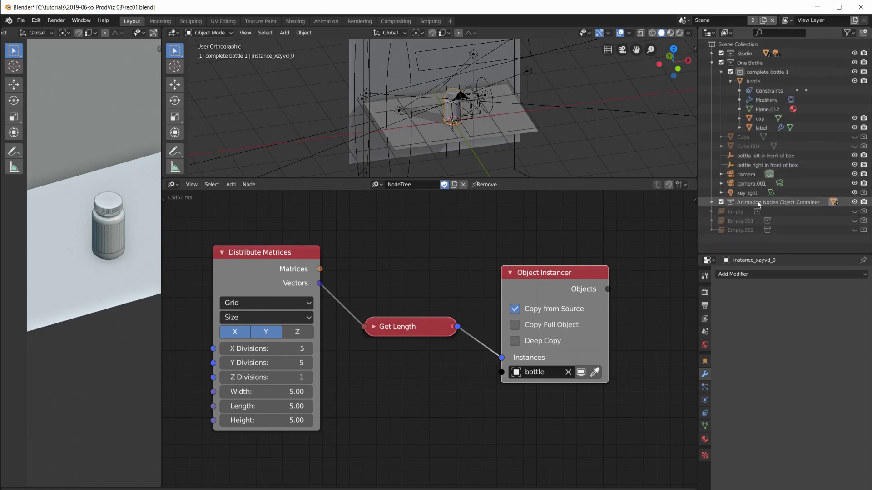
# Rearrange the Get Length and Object Instancer nodes higher in the node tree to leave free space below them
pyautogui.scroll(-3, 472, 355)
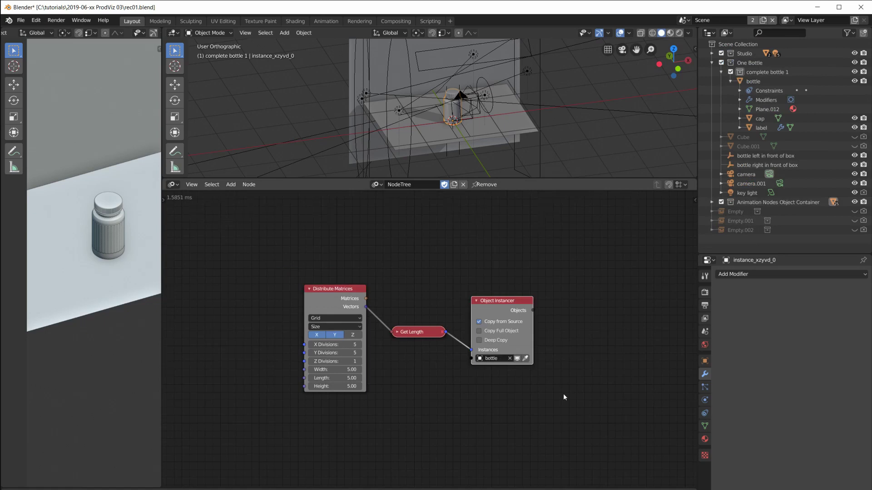
pyautogui.moveTo(563, 393); pyautogui.dragTo(530, 344, button='middle')
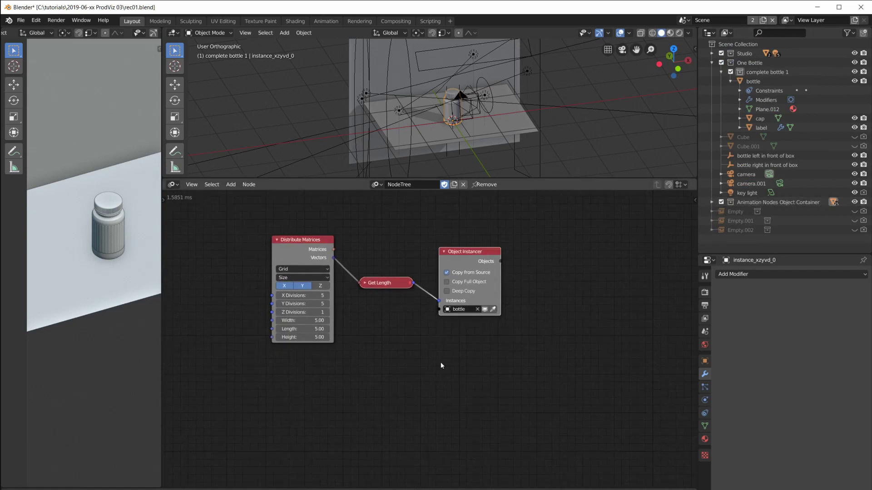
pyautogui.scroll(3, 467, 362)
pyautogui.moveTo(491, 329); pyautogui.dragTo(476, 402, button='middle')
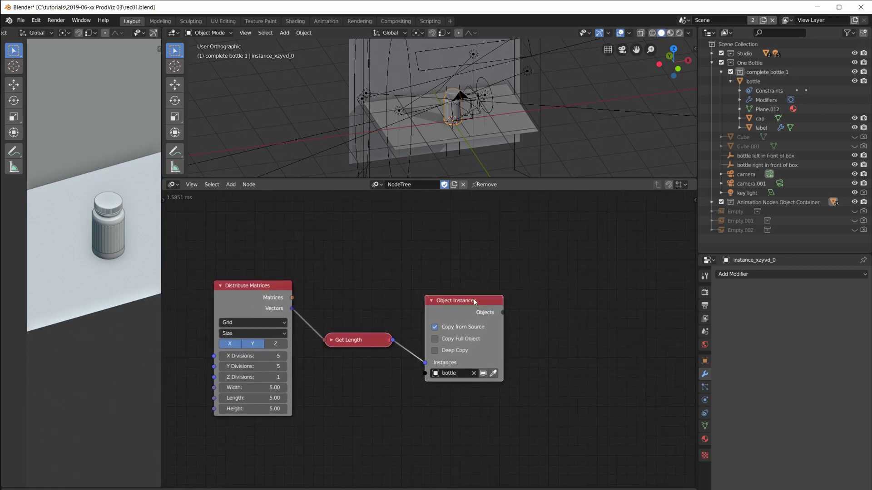
pyautogui.moveTo(475, 302); pyautogui.dragTo(496, 265)
pyautogui.moveTo(351, 341); pyautogui.dragTo(360, 307)
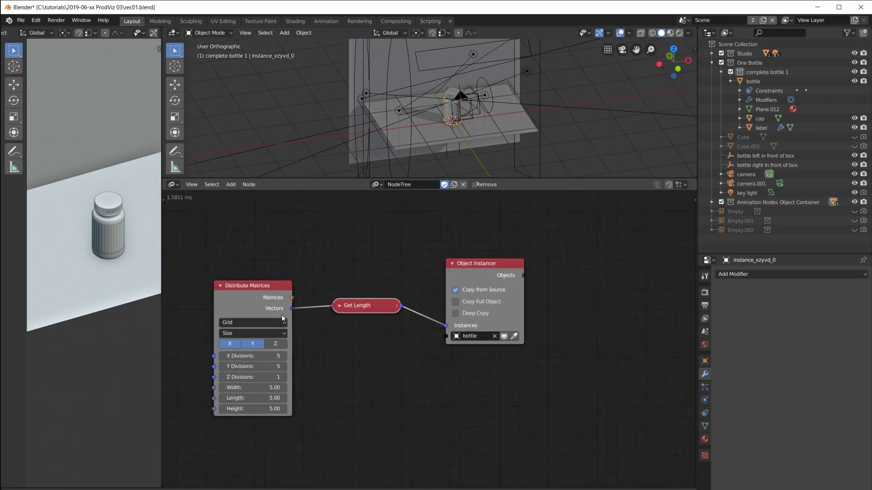
pyautogui.moveTo(490, 276); pyautogui.dragTo(490, 274)
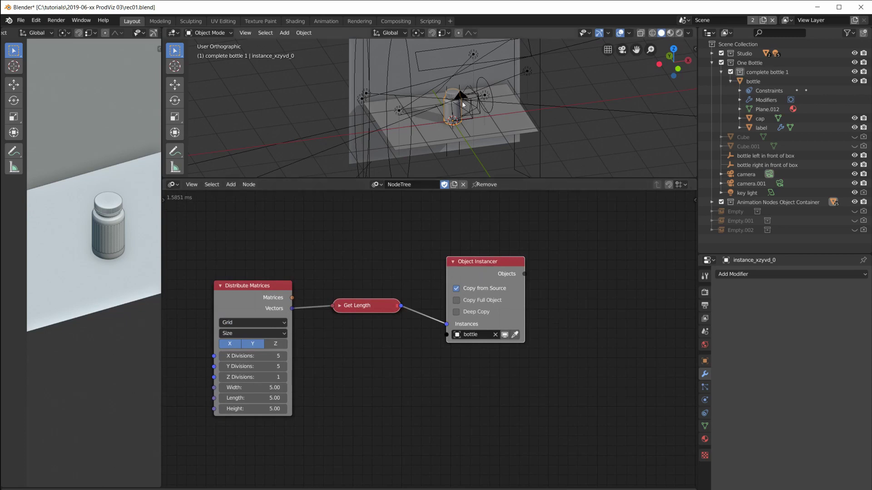
# Add an Object Transforms Output node after the Object Instancer and connect the instancer's Objects output to its object input
pyautogui.hotkey('shift', 'a')
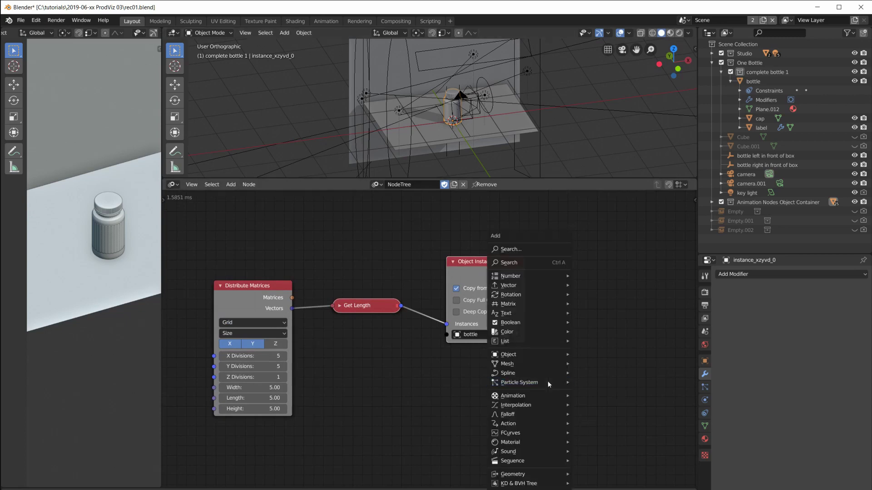
pyautogui.moveTo(531, 353)
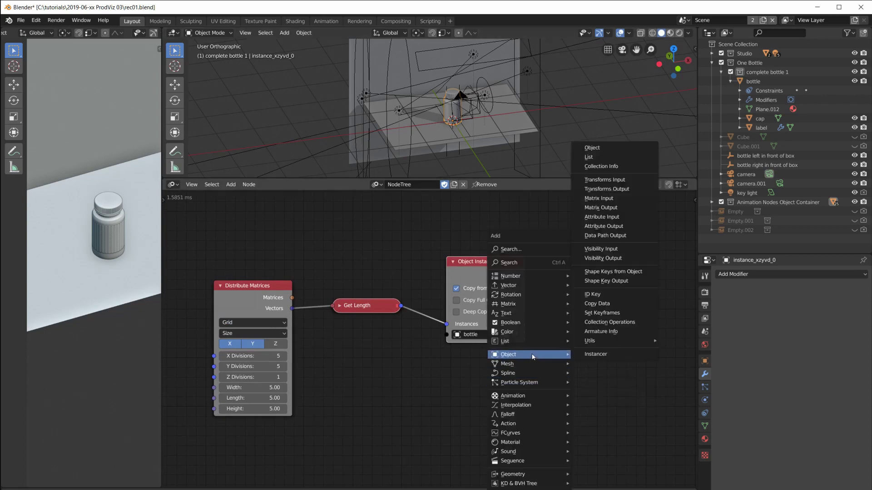
pyautogui.click(608, 189)
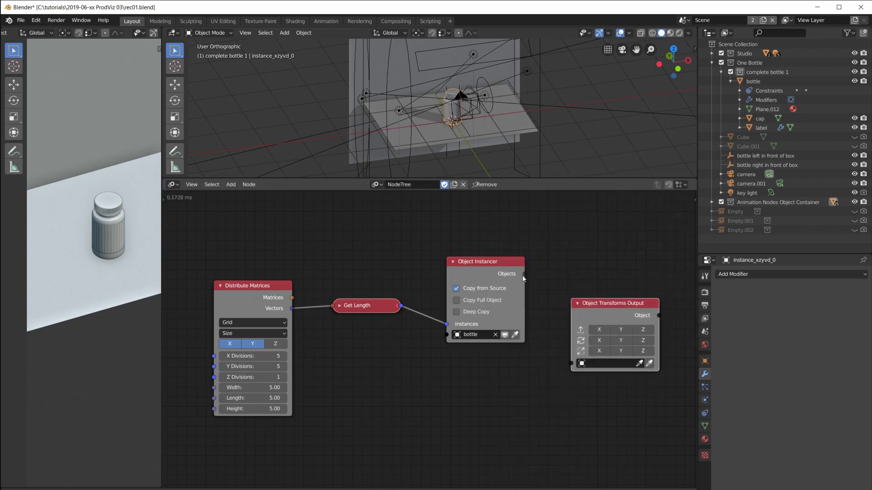
pyautogui.moveTo(525, 274); pyautogui.dragTo(573, 364)
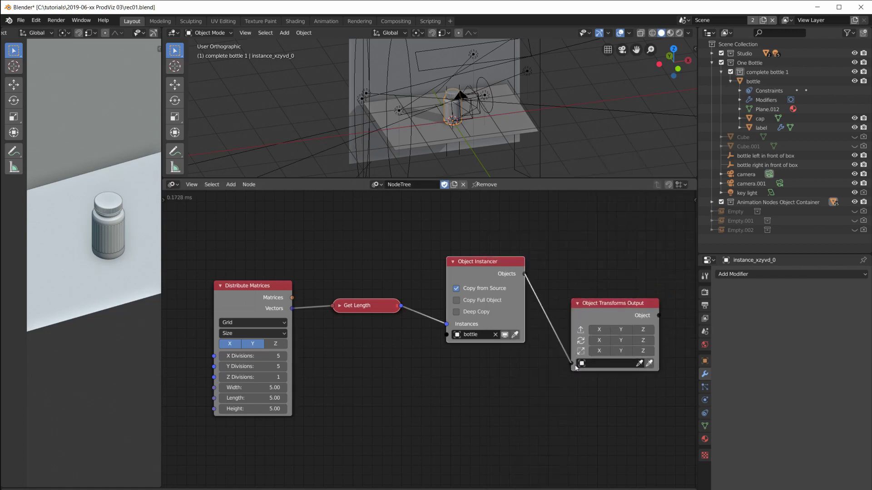
pyautogui.moveTo(600, 304); pyautogui.dragTo(604, 295)
pyautogui.moveTo(575, 357); pyautogui.dragTo(524, 273)
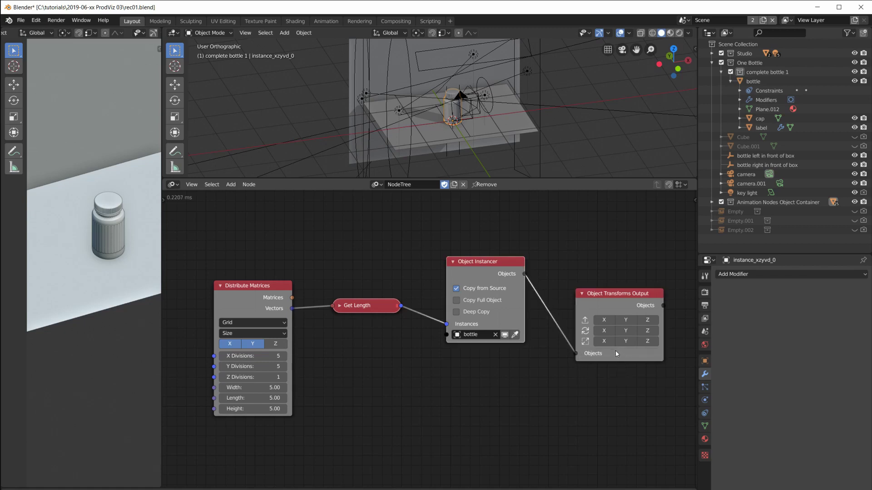
# Enable X and Y location on Object Transforms Output, feed Distribute Matrices' Vectors into its Locations, and place the node slightly lower
pyautogui.moveTo(606, 322); pyautogui.dragTo(654, 321)
pyautogui.click(647, 319)
pyautogui.moveTo(576, 378); pyautogui.dragTo(292, 309)
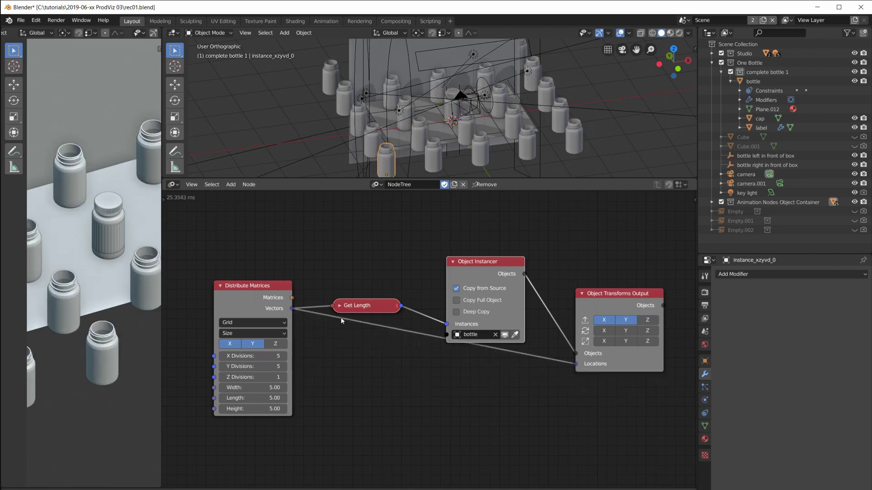
pyautogui.moveTo(602, 295); pyautogui.dragTo(593, 333)
pyautogui.scroll(-1, 528, 319)
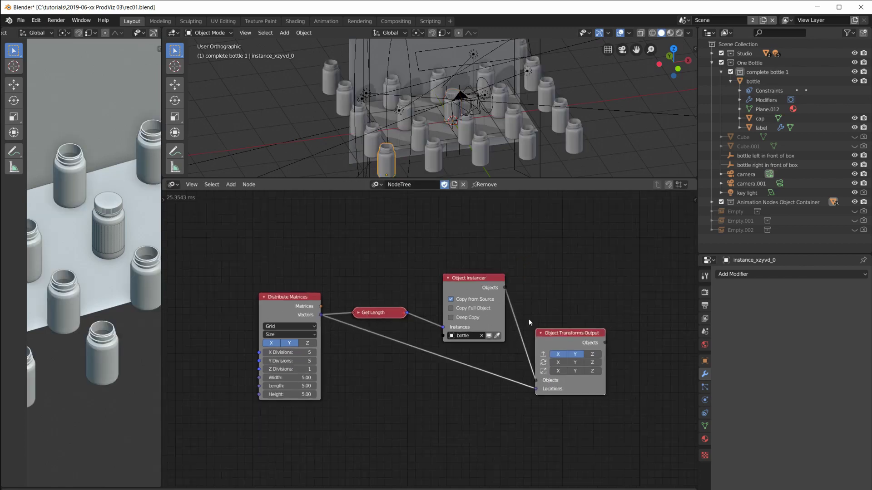
# Enlarge the 3D viewport to view the whole grid and reduce the Distribute Matrices Width to about 2.06
pyautogui.moveTo(445, 46); pyautogui.dragTo(532, 106, button='middle')
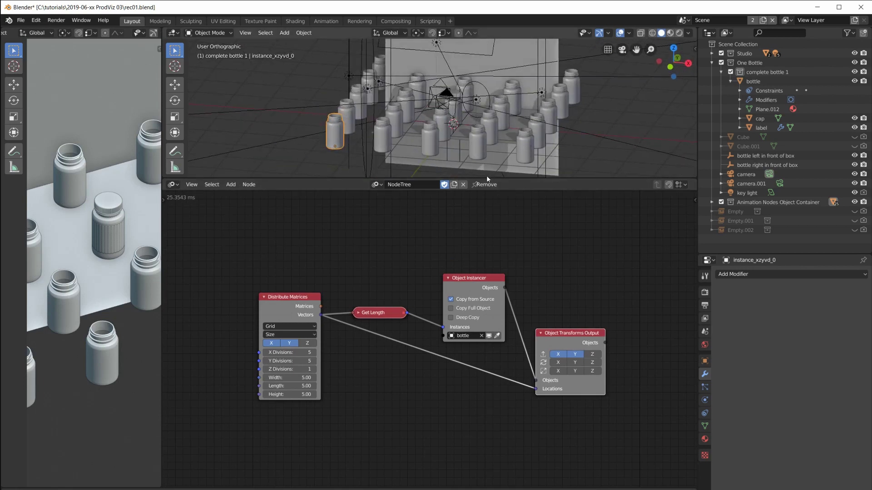
pyautogui.moveTo(491, 179); pyautogui.dragTo(492, 273)
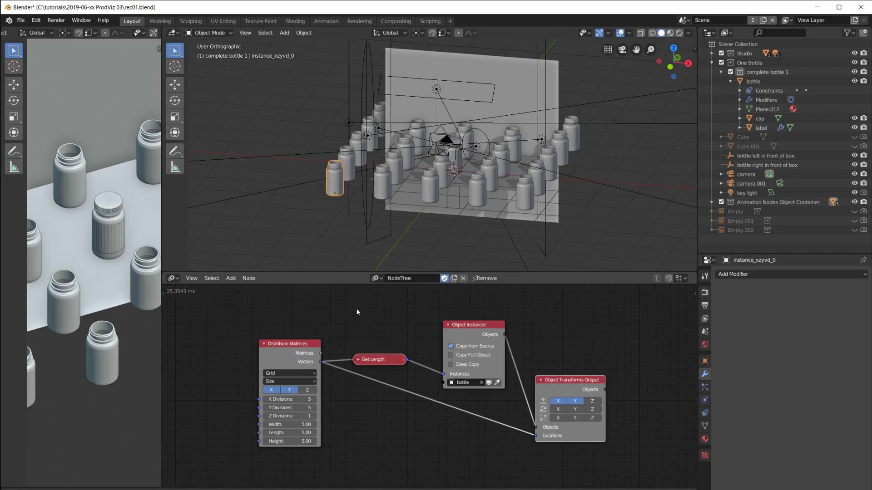
pyautogui.scroll(-3, 137, 317)
pyautogui.scroll(-2, 137, 317)
pyautogui.scroll(2, 382, 386)
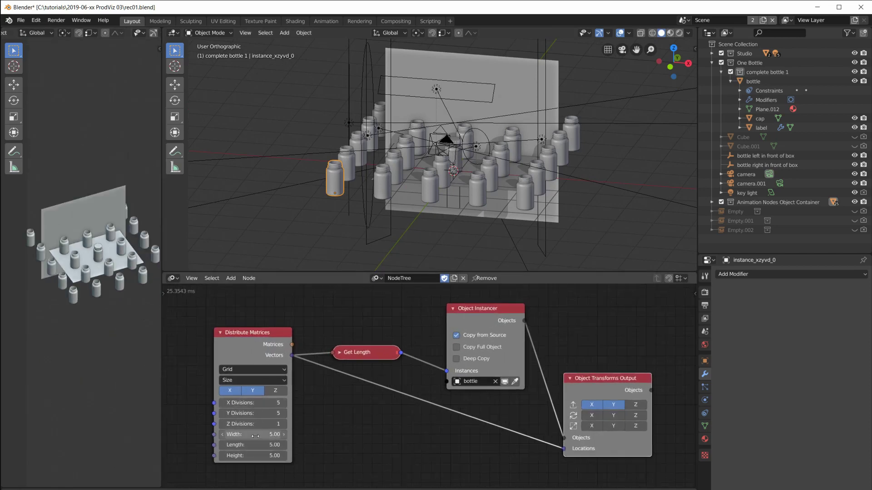
pyautogui.moveTo(270, 435); pyautogui.dragTo(223, 435)
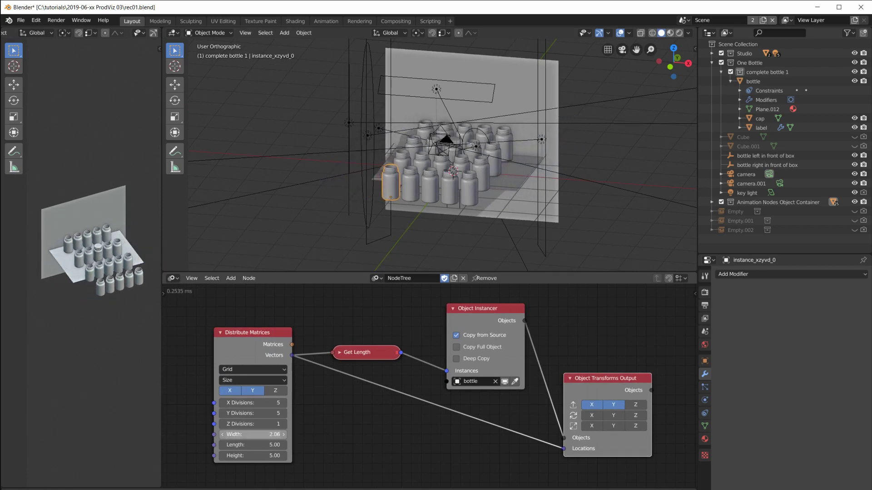
pyautogui.moveTo(552, 189); pyautogui.dragTo(453, 239, button='middle')
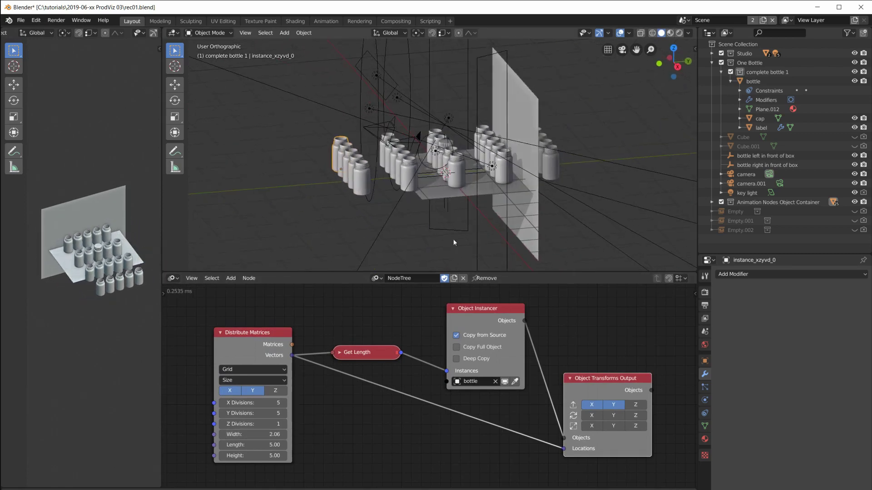
pyautogui.moveTo(249, 413); pyautogui.dragTo(214, 413)
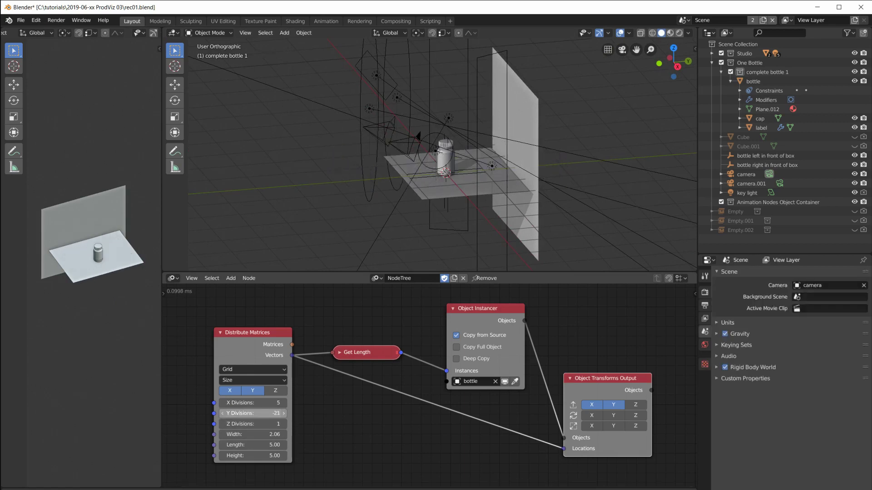
pyautogui.click(256, 414)
pyautogui.write('05')
pyautogui.press('Return')
# Reduce the Distribute Matrices Length to about 2.09 so the bottle rows sit closer together on the table
pyautogui.moveTo(249, 446); pyautogui.dragTo(210, 446)
pyautogui.scroll(4, 488, 187)
pyautogui.moveTo(489, 187); pyautogui.dragTo(564, 204, button='middle')
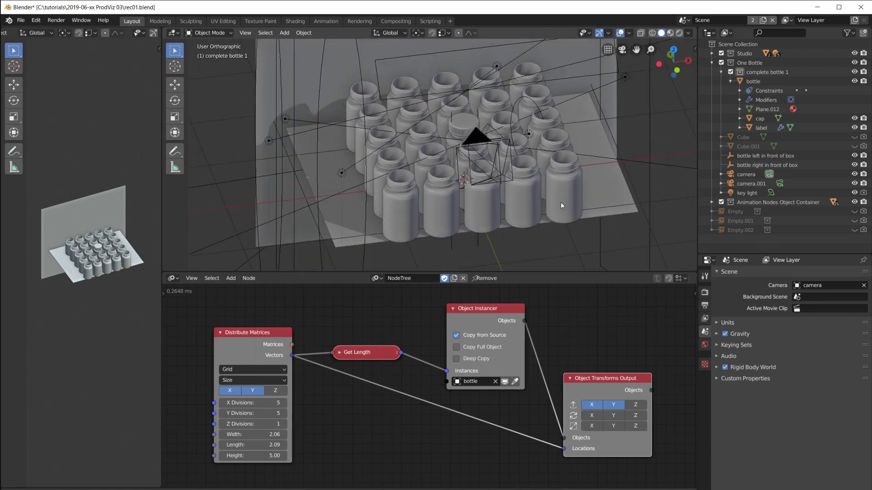
pyautogui.moveTo(512, 256); pyautogui.dragTo(515, 230, button='middle')
# Give the node editor more height by shrinking the 3D viewport, and save the file
pyautogui.moveTo(502, 272); pyautogui.dragTo(512, 214)
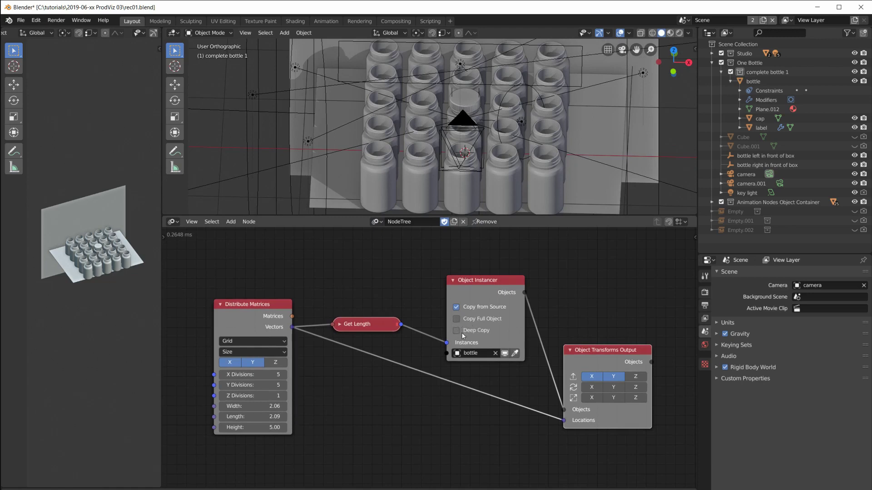
pyautogui.scroll(-1, 489, 333)
pyautogui.scroll(2, 489, 333)
pyautogui.scroll(-2, 489, 333)
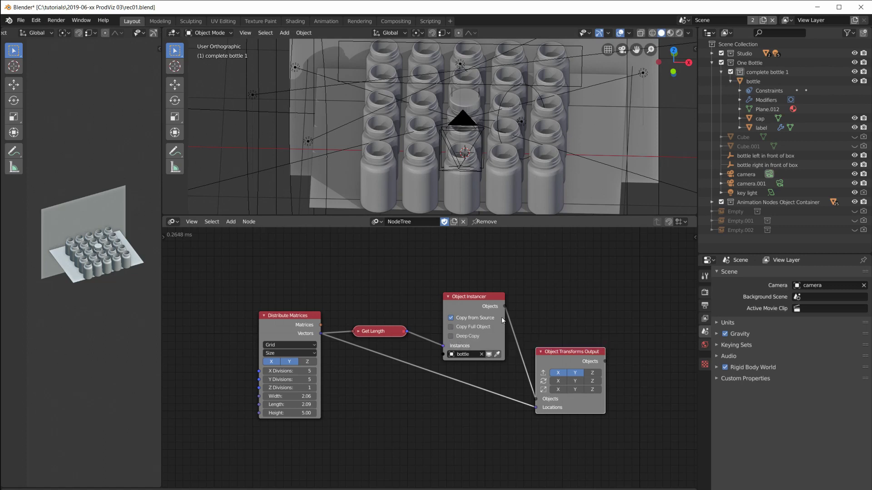
pyautogui.hotkey('ctrl', 's')
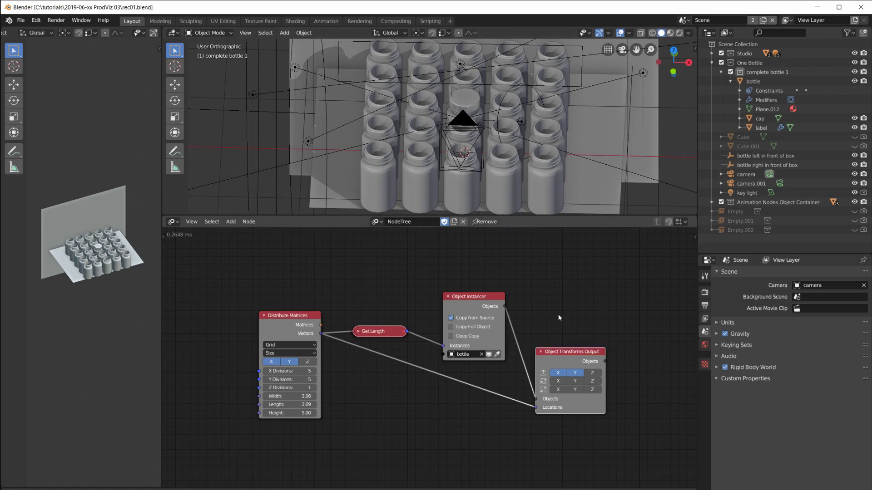
# Spread the existing nodes apart and duplicate the bottle Object Instancer node twice below the original
pyautogui.moveTo(297, 321); pyautogui.dragTo(228, 328)
pyautogui.moveTo(371, 331); pyautogui.dragTo(316, 339)
pyautogui.moveTo(469, 298); pyautogui.dragTo(468, 251)
pyautogui.hotkey('shift', 'd')
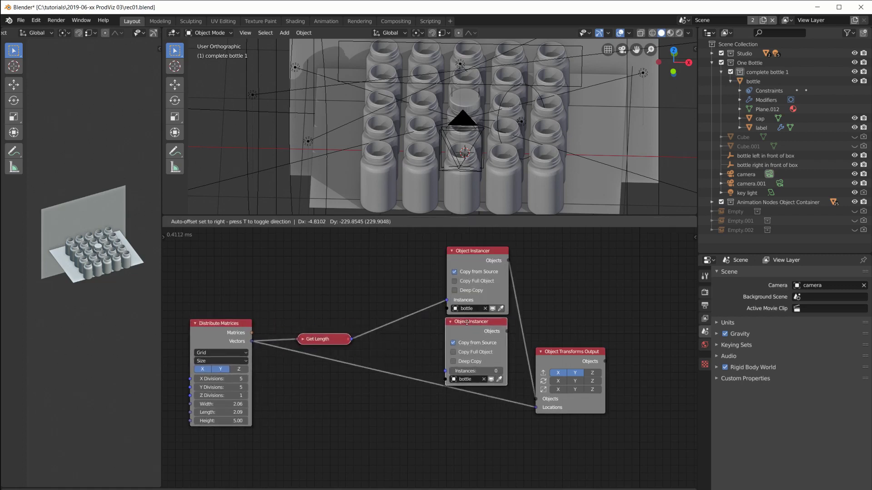
pyautogui.click(461, 422)
pyautogui.hotkey('shift', 'd')
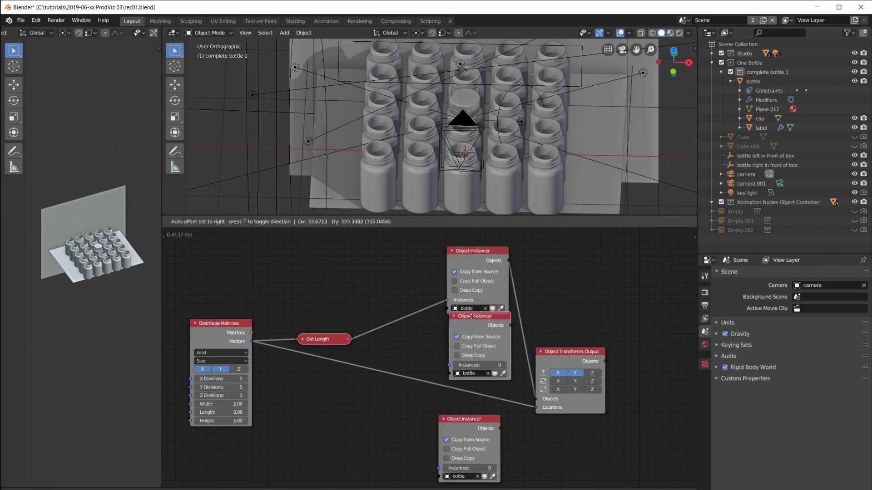
pyautogui.click(484, 317)
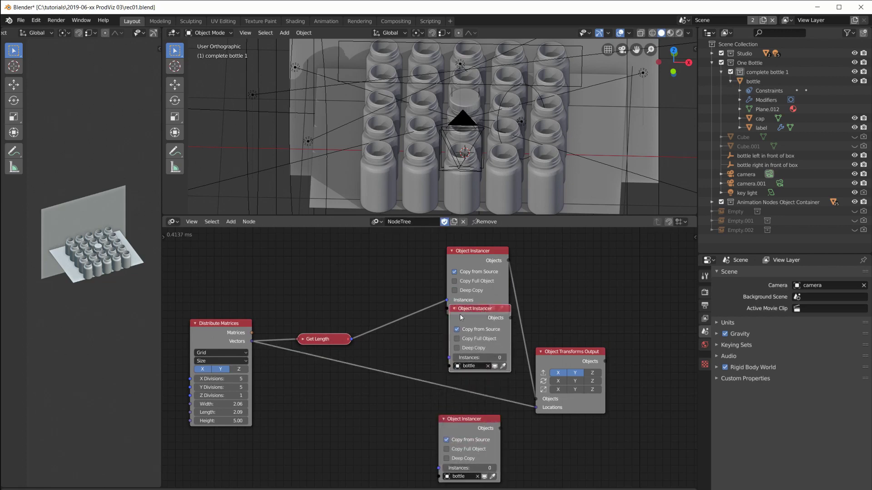
# Connect the Get Length output to the Instances inputs of both duplicated Object Instancers and stack the nodes in a column
pyautogui.moveTo(450, 358); pyautogui.dragTo(439, 468)
pyautogui.moveTo(463, 419); pyautogui.dragTo(467, 419)
pyautogui.moveTo(468, 329); pyautogui.dragTo(462, 353)
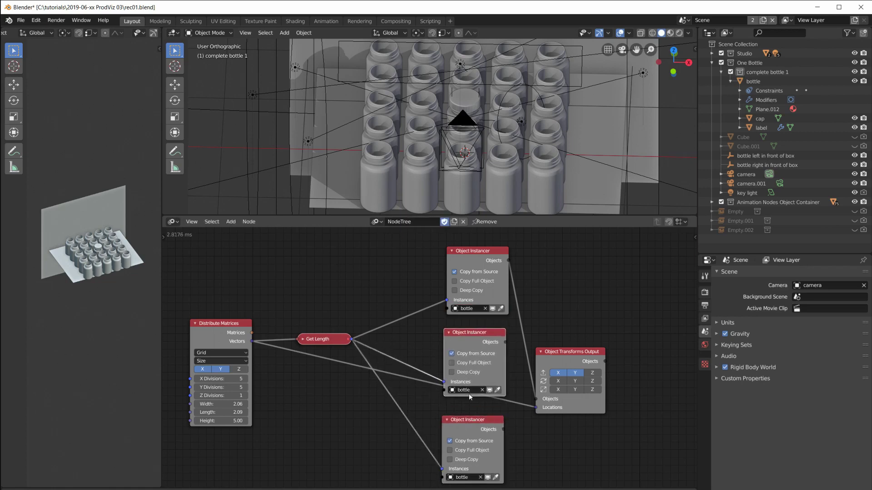
# Set the source object of the middle Object Instancer to cap and of the lowest one to label
pyautogui.click(482, 390)
pyautogui.click(464, 99)
pyautogui.click(490, 389)
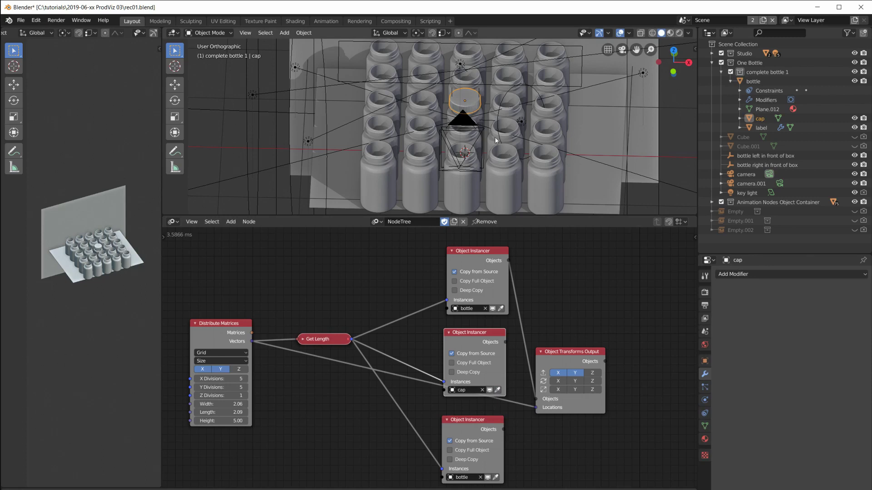
pyautogui.moveTo(494, 138); pyautogui.dragTo(498, 135, button='middle')
pyautogui.click(460, 123)
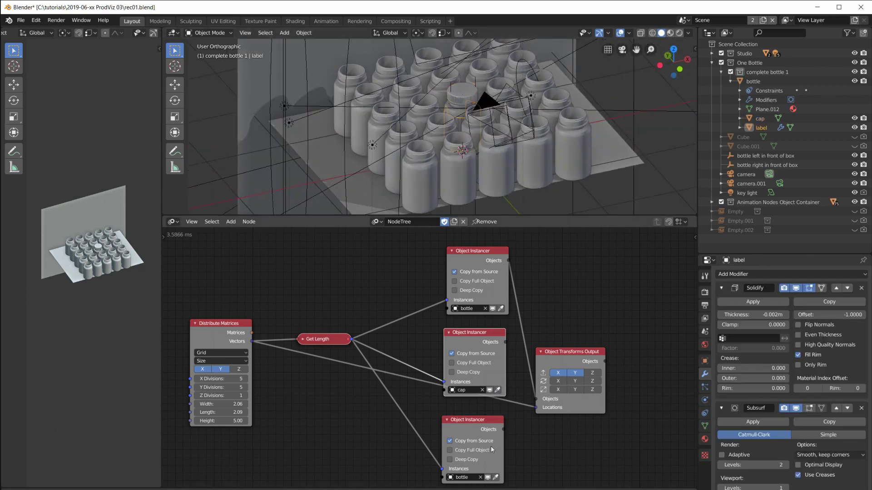
# Move the Object Transforms Output beside the bottle instancer and duplicate it twice below for the cap and label
pyautogui.moveTo(567, 350); pyautogui.dragTo(597, 257)
pyautogui.moveTo(591, 408); pyautogui.dragTo(575, 365, button='middle')
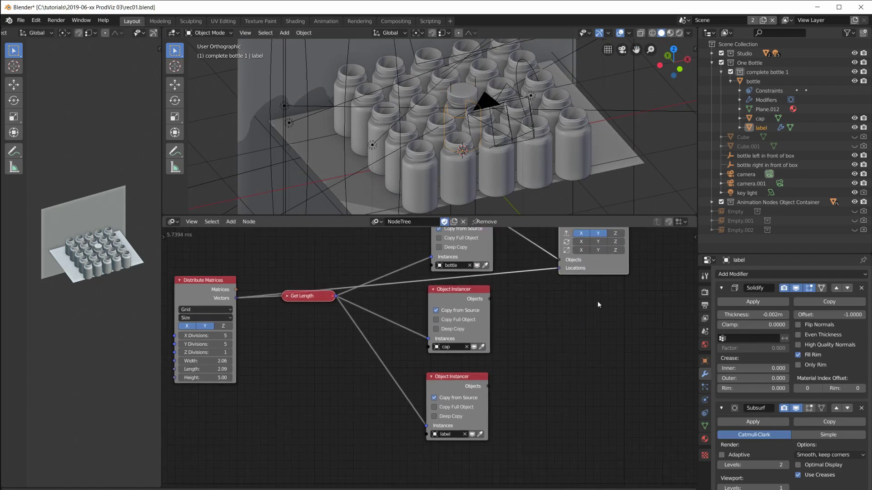
pyautogui.scroll(-1, 598, 305)
pyautogui.hotkey('shift', 'd')
pyautogui.click(559, 308)
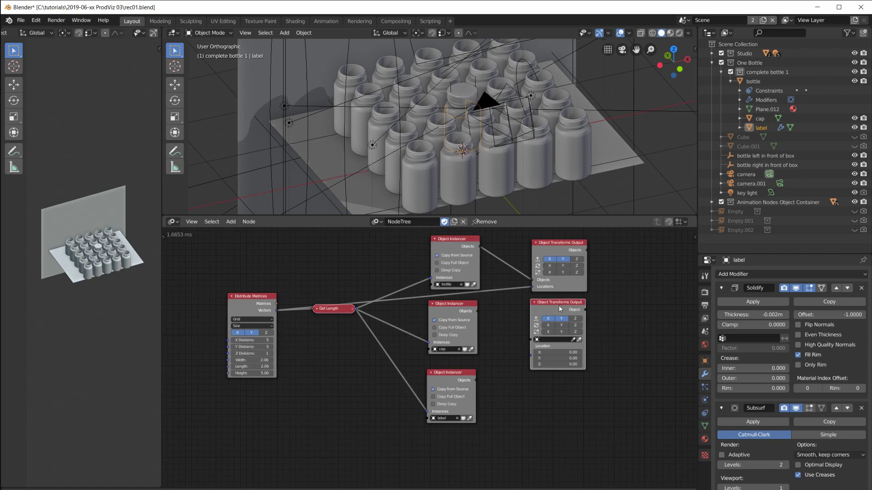
pyautogui.hotkey('shift', 'd')
pyautogui.click(556, 383)
# Connect the Objects outputs of the cap and label instancers to their respective duplicated Object Transforms Output nodes
pyautogui.scroll(1, 521, 347)
pyautogui.moveTo(489, 301); pyautogui.dragTo(557, 335)
pyautogui.moveTo(489, 386); pyautogui.dragTo(554, 433)
pyautogui.scroll(1, 583, 324)
pyautogui.moveTo(592, 319); pyautogui.dragTo(583, 351, button='middle')
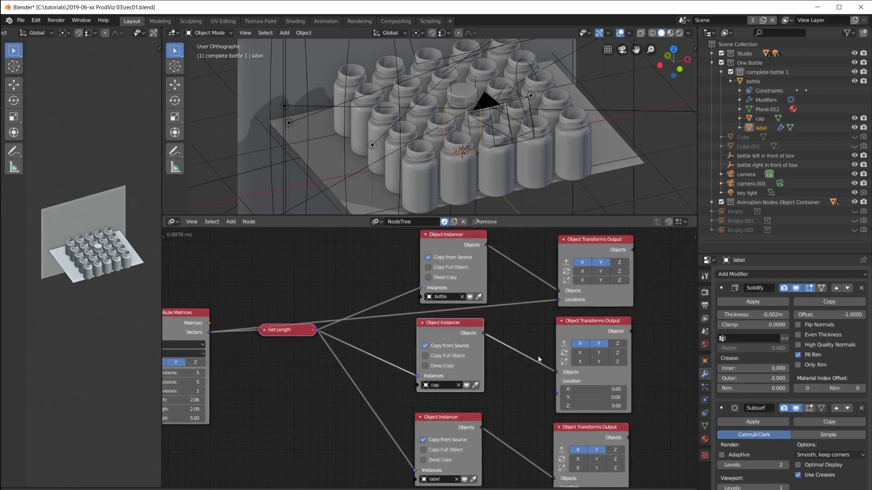
# Add a reroute point on the Locations link and connect it to the location inputs of the cap and label transforms outputs
pyautogui.moveTo(557, 396); pyautogui.dragTo(530, 325)
pyautogui.keyDown('shift'); pyautogui.moveTo(525, 312); pyautogui.dragTo(524, 312, button='right'); pyautogui.keyUp('shift')
pyautogui.moveTo(523, 300); pyautogui.dragTo(555, 379)
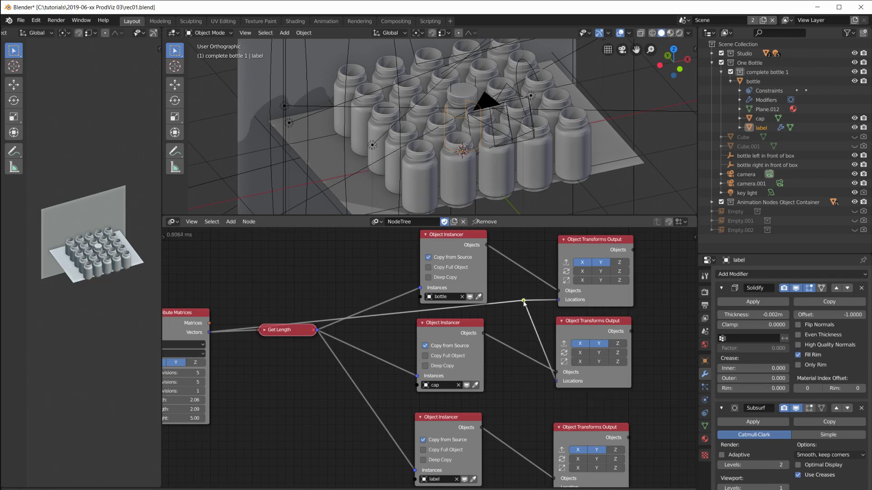
pyautogui.moveTo(523, 301); pyautogui.dragTo(523, 308)
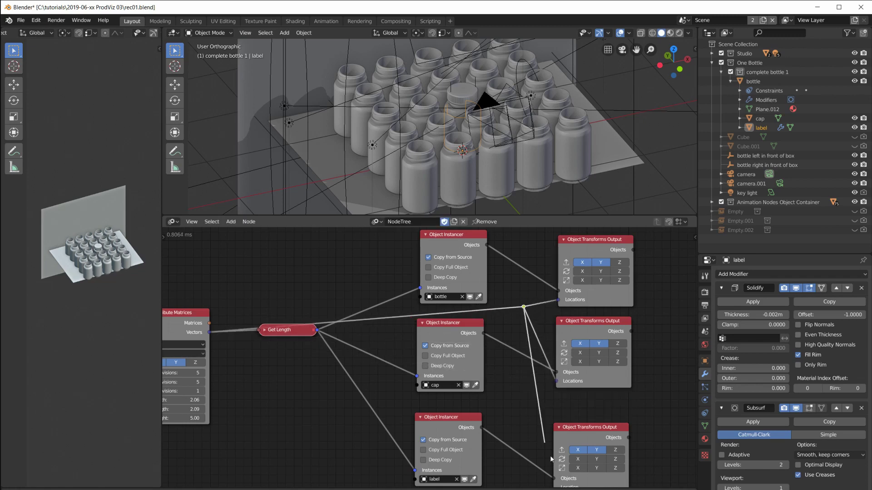
pyautogui.moveTo(526, 350); pyautogui.dragTo(528, 311, button='middle')
pyautogui.moveTo(527, 268); pyautogui.dragTo(557, 448)
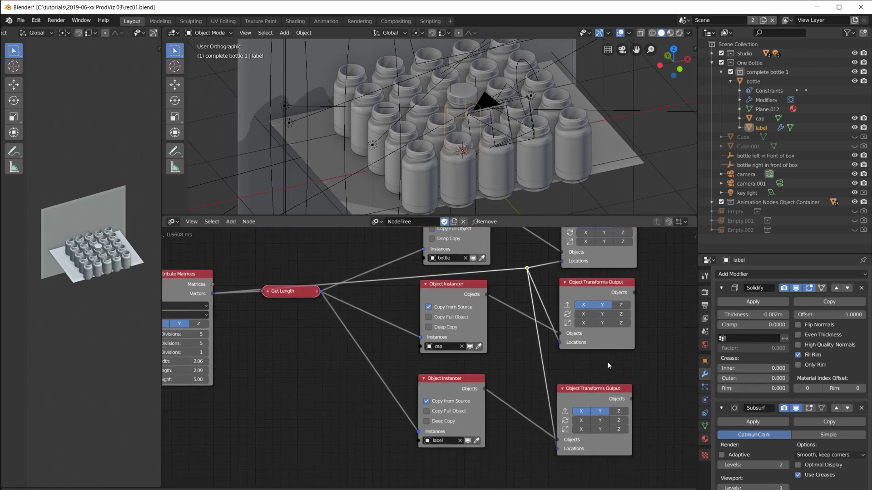
# Align the Object Transforms Output nodes in a tidy column next to their instancers
pyautogui.scroll(-2, 604, 354)
pyautogui.moveTo(599, 342); pyautogui.dragTo(597, 386, button='middle')
pyautogui.moveTo(561, 340)
pyautogui.mouseDown()
pyautogui.moveTo(560, 350)
pyautogui.moveTo(567, 273)
pyautogui.moveTo(561, 344)
pyautogui.mouseUp()
pyautogui.scroll(1, 572, 352)
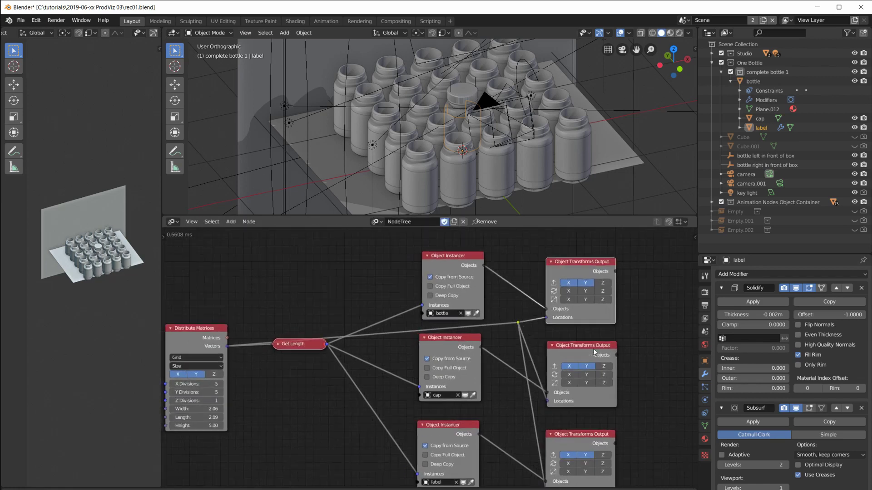
pyautogui.moveTo(594, 353); pyautogui.dragTo(596, 338, button='middle')
pyautogui.click(618, 371)
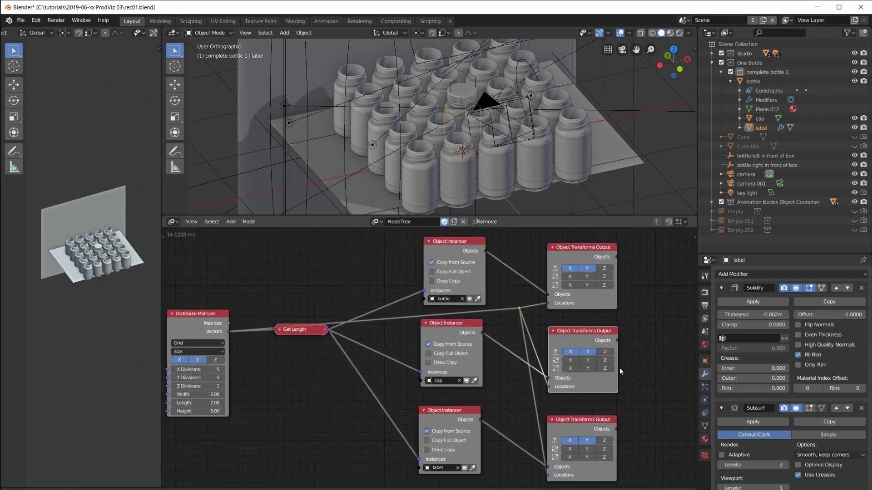
# Inspect the instances in the viewport from several angles, selecting individual parts to check where the caps and labels sit
pyautogui.moveTo(547, 194); pyautogui.dragTo(504, 201, button='middle')
pyautogui.click(464, 197)
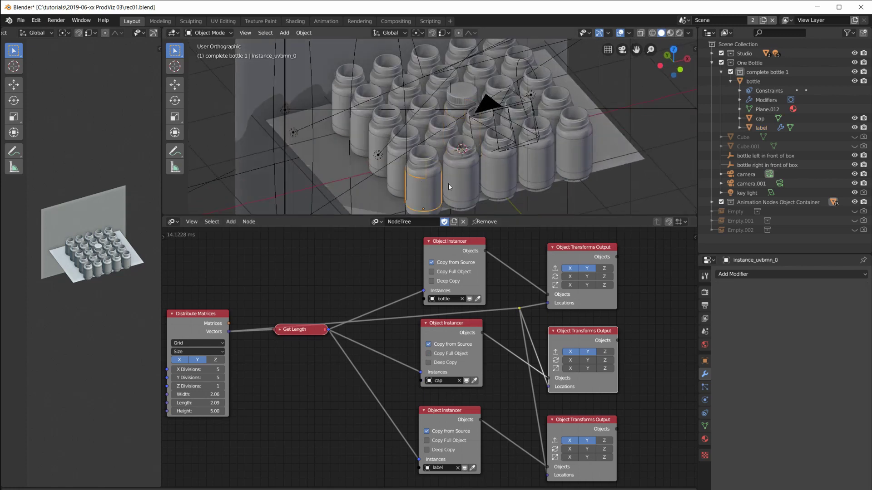
pyautogui.click(512, 169)
pyautogui.click(546, 161)
pyautogui.click(580, 154)
pyautogui.moveTo(559, 191); pyautogui.dragTo(511, 153, button='middle')
pyautogui.click(485, 149)
pyautogui.click(489, 150)
pyautogui.click(488, 149)
pyautogui.scroll(5, 546, 152)
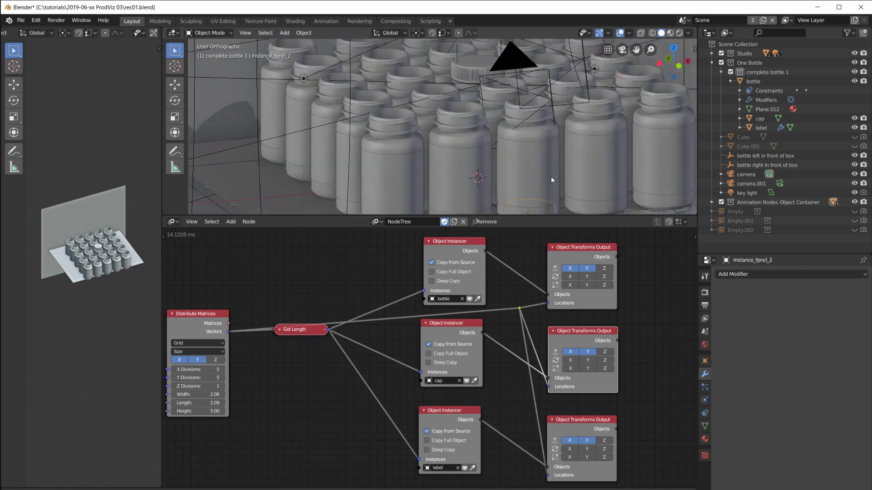
pyautogui.moveTo(551, 176); pyautogui.dragTo(490, 128, button='middle')
# Select the original cap and examine its location values in the object properties
pyautogui.click(478, 77)
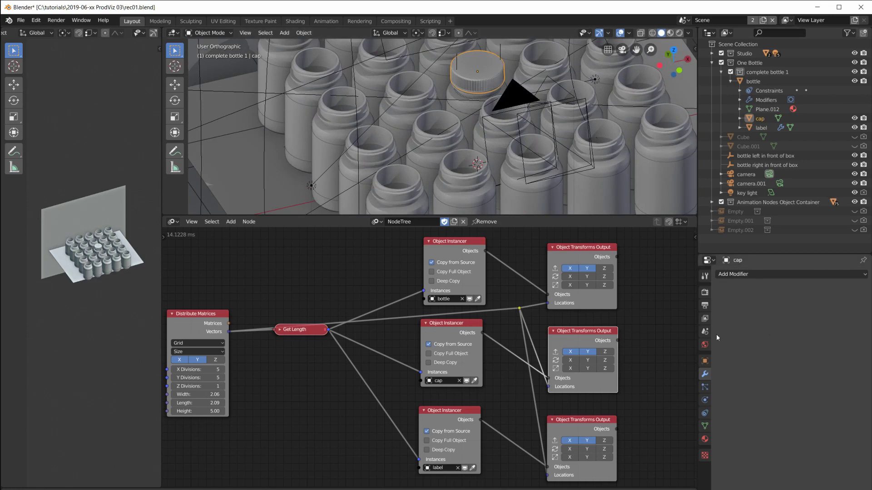
pyautogui.click(704, 361)
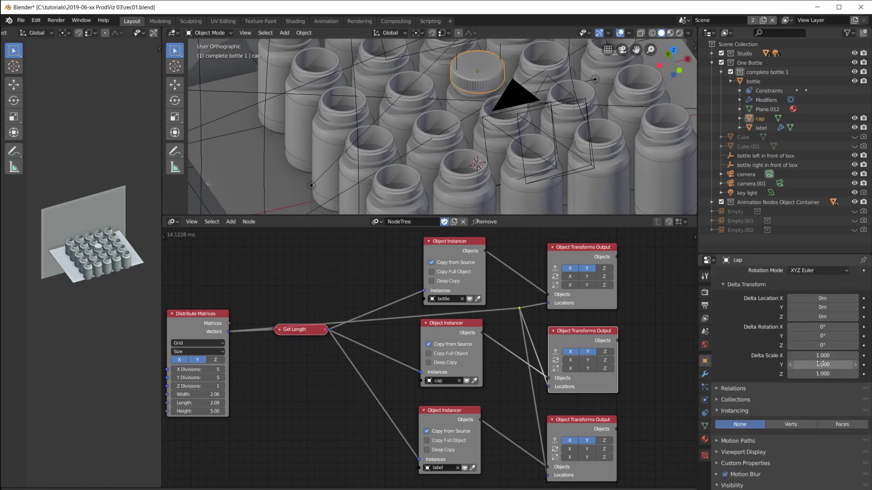
pyautogui.scroll(1, 766, 354)
pyautogui.scroll(6, 768, 352)
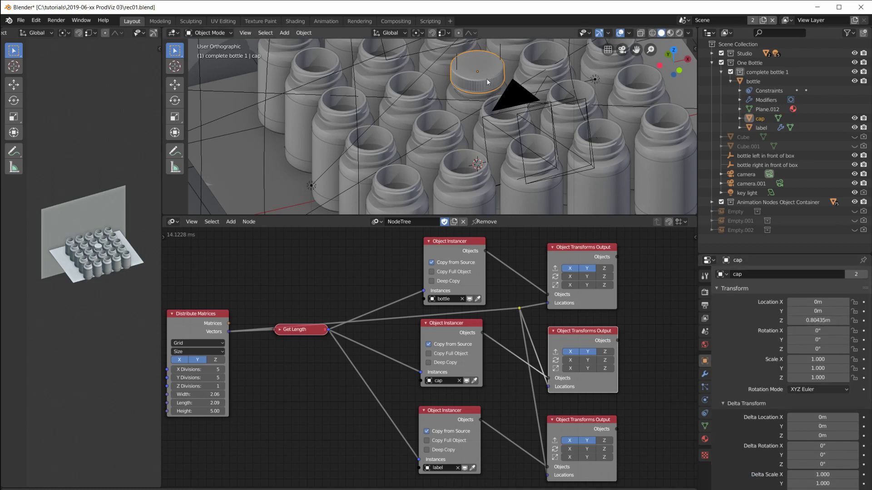
# Snap the 3D cursor to the bottle instance beneath the cap
pyautogui.scroll(-3, 501, 152)
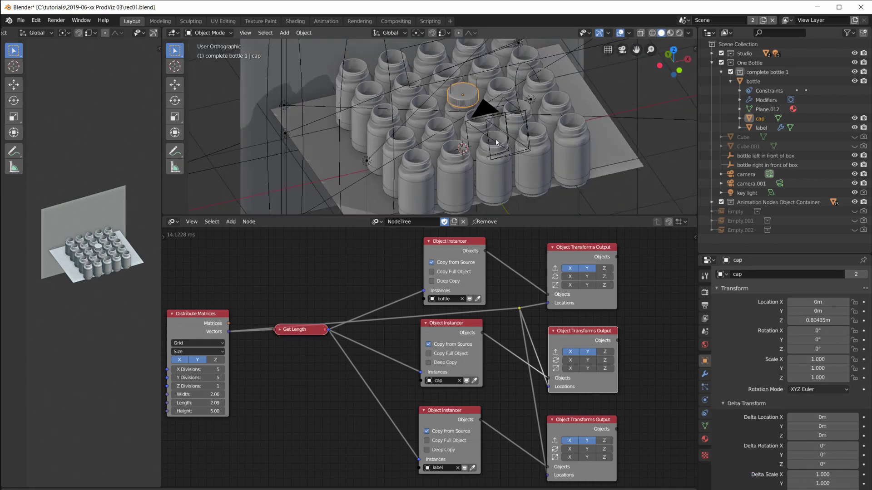
pyautogui.scroll(2, 500, 137)
pyautogui.moveTo(499, 133); pyautogui.dragTo(471, 114, button='middle')
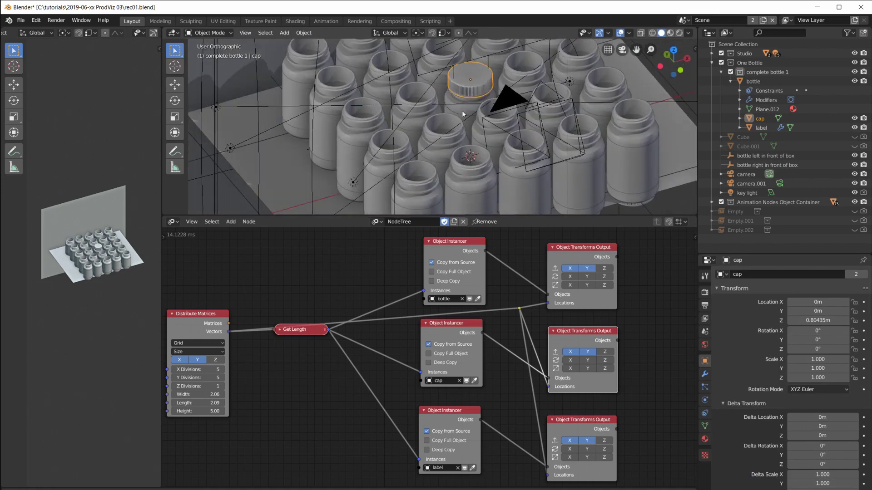
pyautogui.click(463, 112)
pyautogui.click(303, 33)
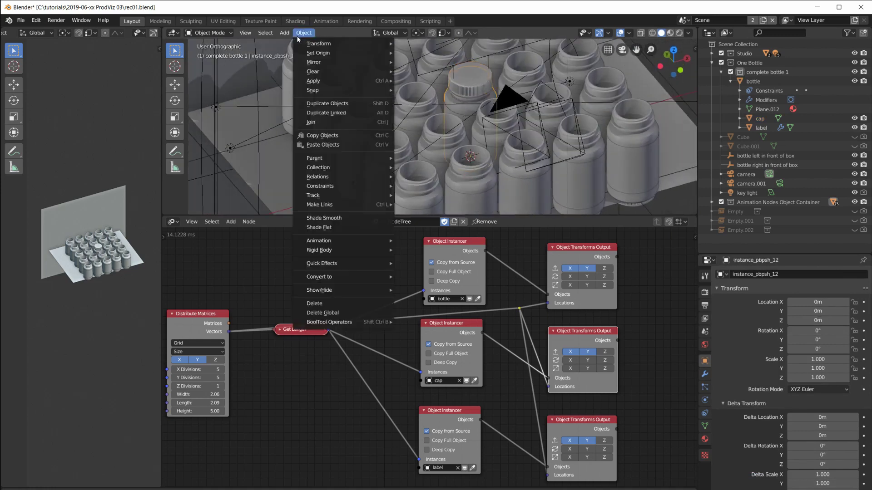
pyautogui.moveTo(317, 91)
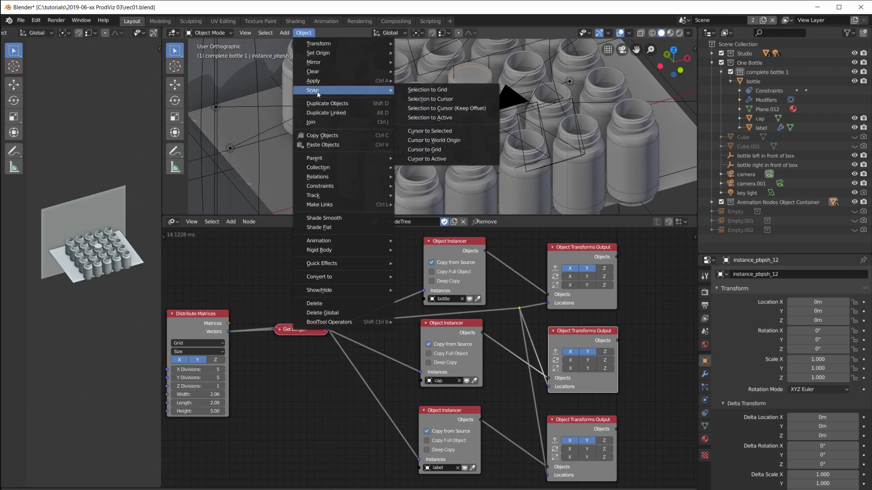
pyautogui.click(429, 131)
# Set the cap's origin to the 3D cursor
pyautogui.moveTo(461, 137); pyautogui.dragTo(494, 146, button='middle')
pyautogui.click(481, 89)
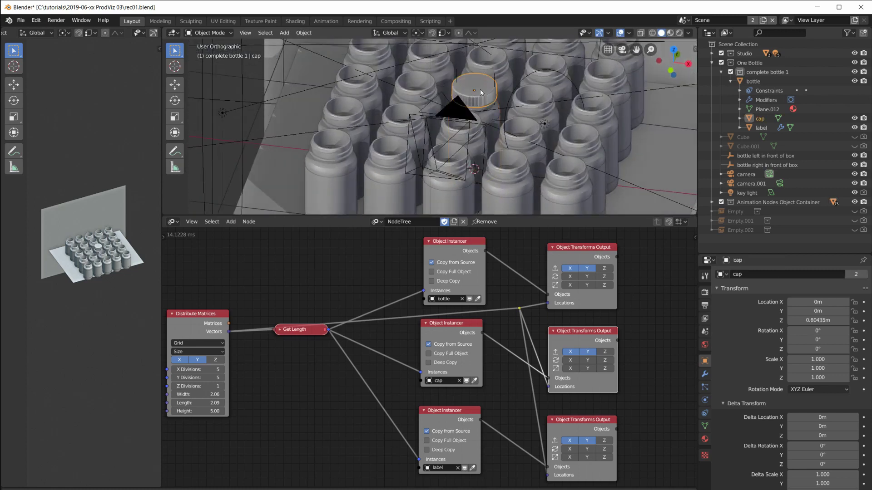
pyautogui.click(303, 33)
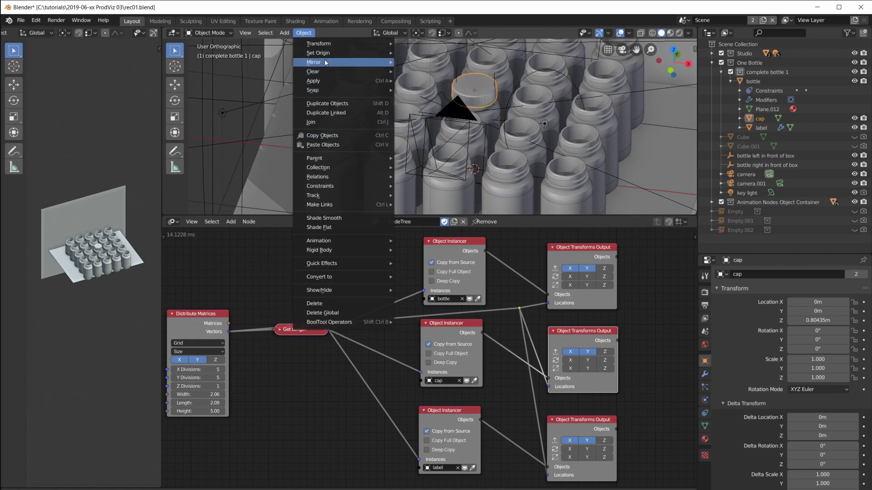
pyautogui.moveTo(326, 54)
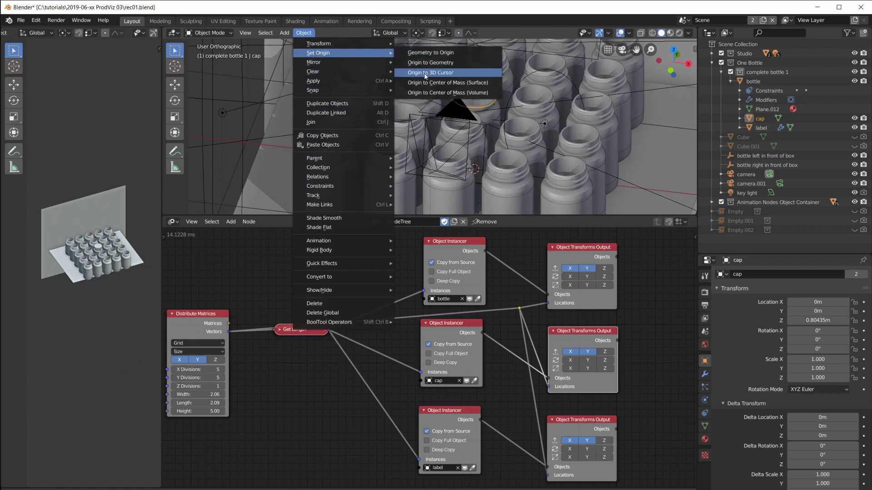
pyautogui.click(437, 74)
# Inspect the grid of bottles from several angles and distances to check how the caps sit on them
pyautogui.scroll(-4, 538, 173)
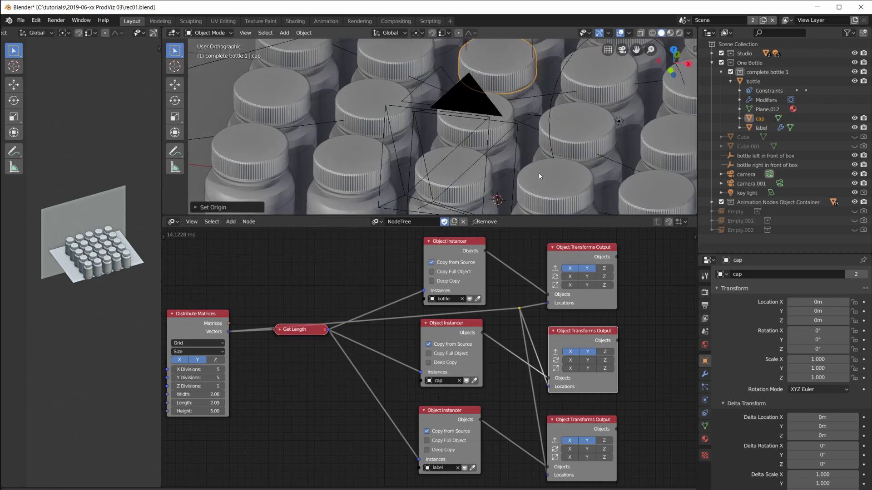
pyautogui.moveTo(538, 173); pyautogui.dragTo(522, 161, button='middle')
pyautogui.moveTo(463, 112); pyautogui.dragTo(458, 151, button='middle')
pyautogui.moveTo(465, 108); pyautogui.dragTo(456, 141, button='middle')
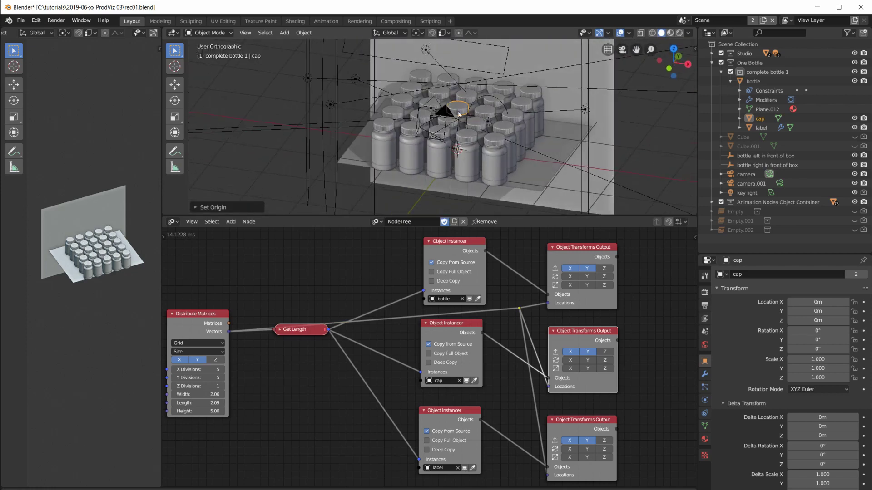
pyautogui.moveTo(457, 110)
pyautogui.mouseDown(button='middle')
pyautogui.moveTo(491, 152)
pyautogui.moveTo(455, 115)
pyautogui.mouseUp(button='middle')
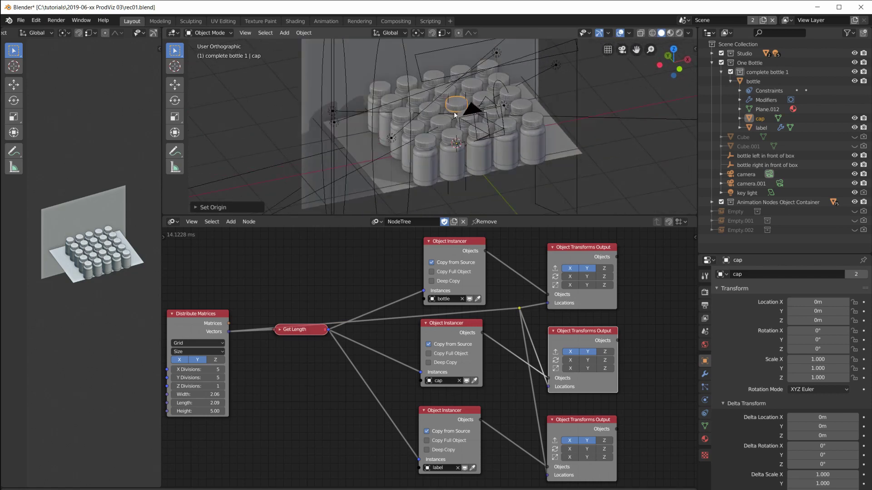
pyautogui.scroll(3, 456, 154)
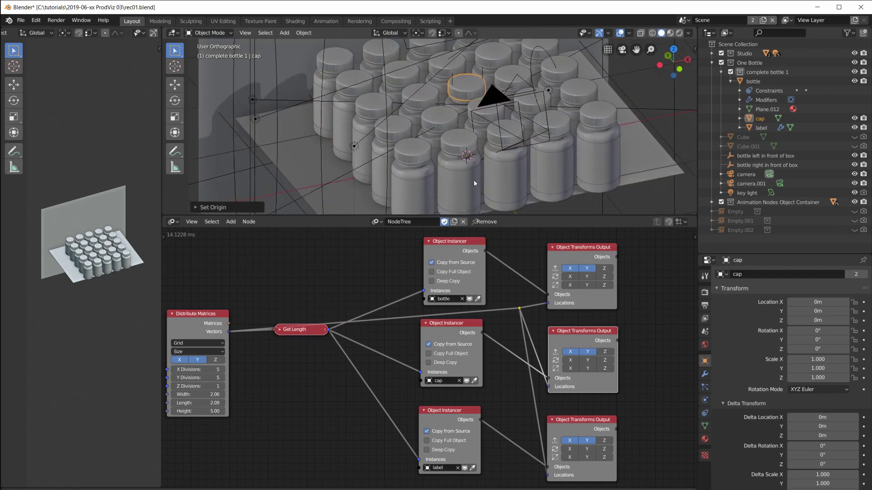
pyautogui.moveTo(580, 333); pyautogui.dragTo(579, 333)
pyautogui.moveTo(504, 209); pyautogui.dragTo(454, 179, button='middle')
pyautogui.scroll(5, 135, 345)
# Widen the preview viewport, reframe the bottle grid in it and save the file
pyautogui.moveTo(161, 283); pyautogui.dragTo(253, 281)
pyautogui.scroll(-4, 206, 258)
pyautogui.moveTo(186, 287); pyautogui.dragTo(195, 252, button='middle')
pyautogui.hotkey('ctrl', 's')
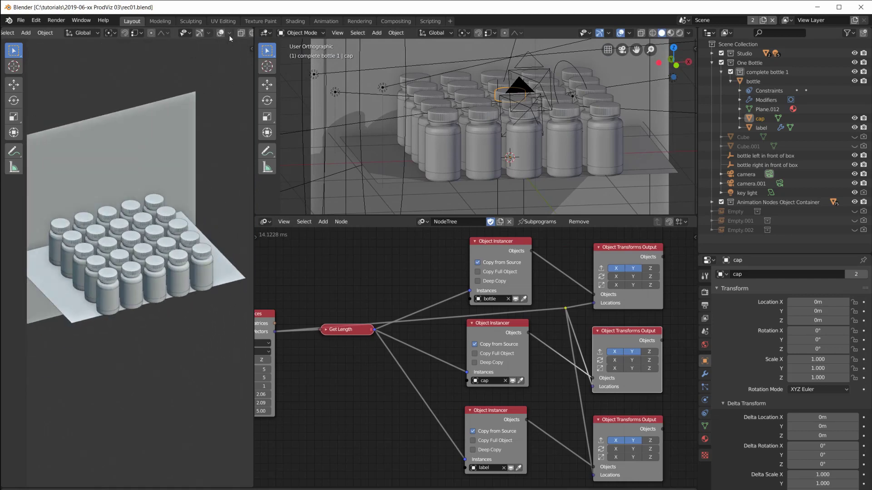
# Switch the preview viewport to rendered shading and frame the full bottle grid
pyautogui.scroll(-3, 229, 35)
pyautogui.click(234, 34)
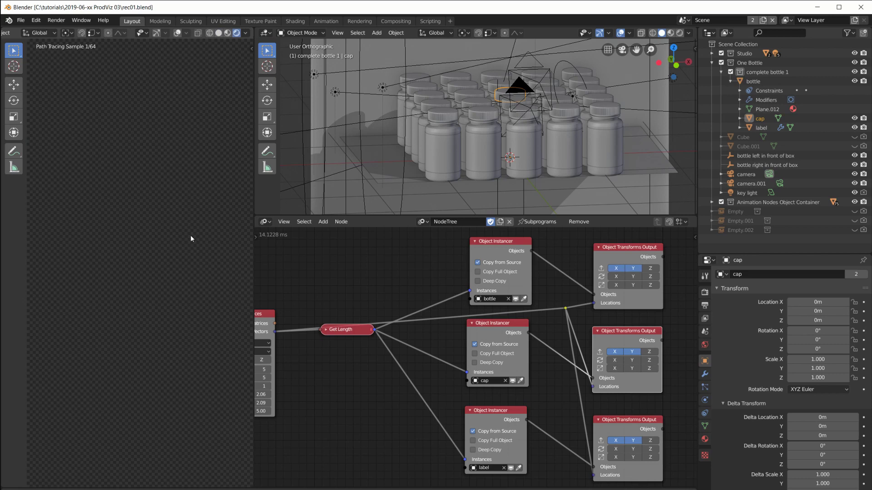
pyautogui.scroll(2, 202, 290)
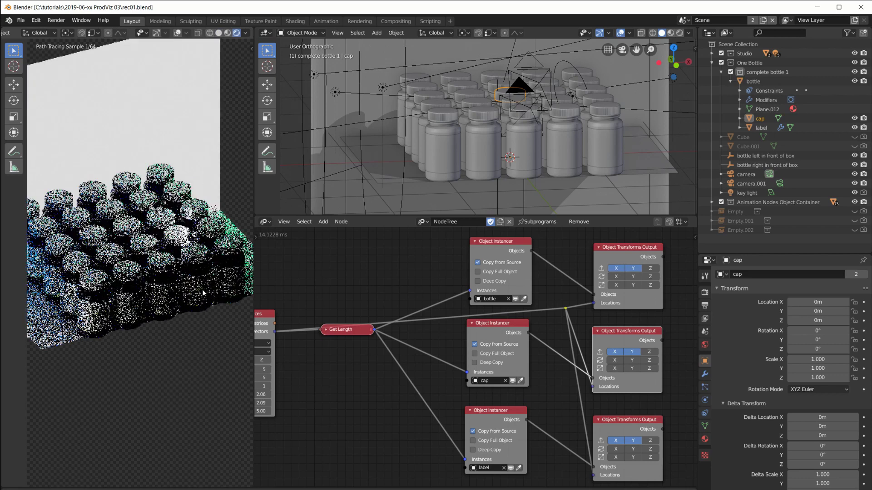
pyautogui.scroll(-3, 499, 147)
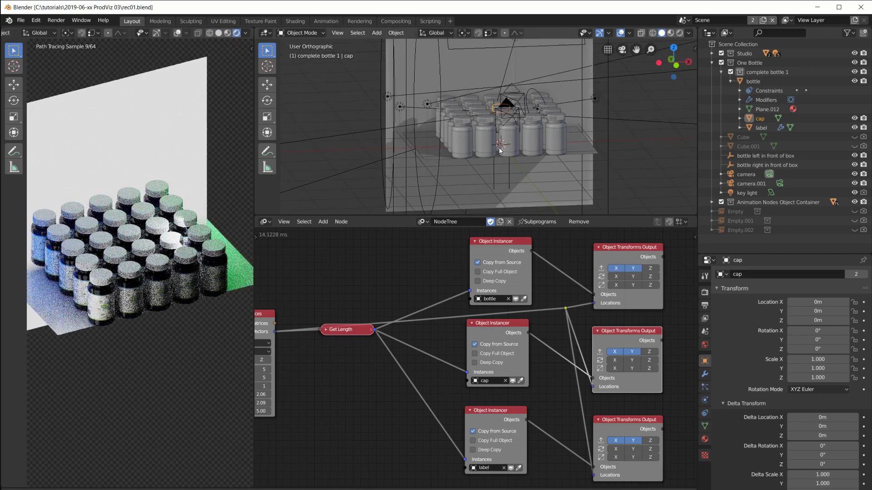
# Move the three Object Transforms Output nodes farther from their Object Instancer nodes to make room for more nodes
pyautogui.scroll(-2, 519, 366)
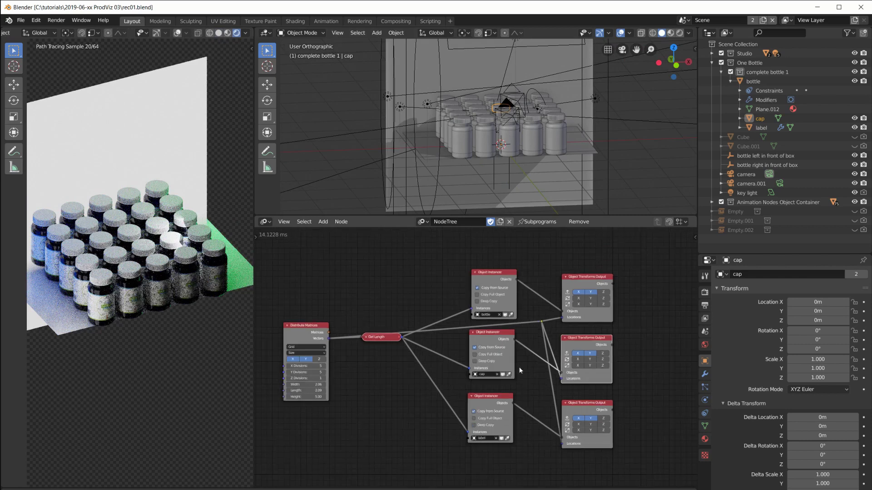
pyautogui.moveTo(519, 370); pyautogui.dragTo(469, 357, button='middle')
pyautogui.moveTo(547, 277); pyautogui.dragTo(603, 257)
pyautogui.moveTo(532, 334); pyautogui.dragTo(595, 320)
pyautogui.moveTo(535, 395); pyautogui.dragTo(600, 387)
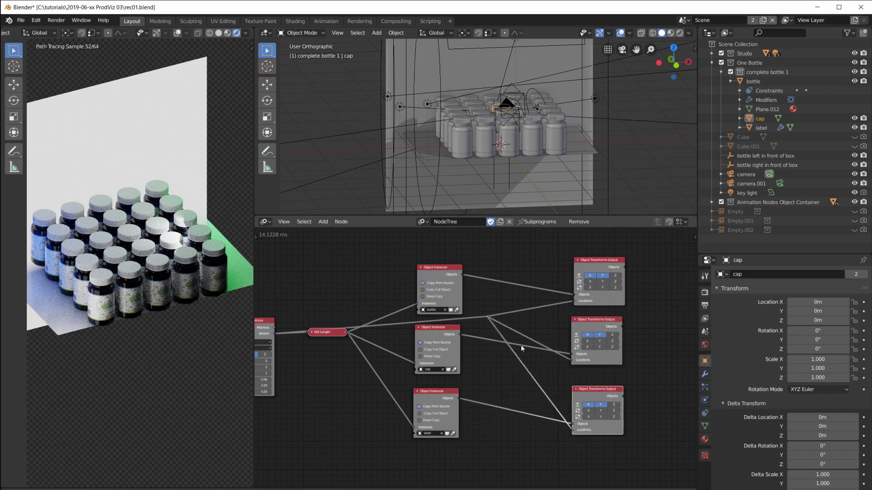
# Move the reroute point of the Locations link down to about the level of the cap's Object Transforms Output inputs
pyautogui.scroll(2, 507, 379)
pyautogui.moveTo(507, 379); pyautogui.dragTo(540, 322, button='middle')
pyautogui.scroll(3, 513, 158)
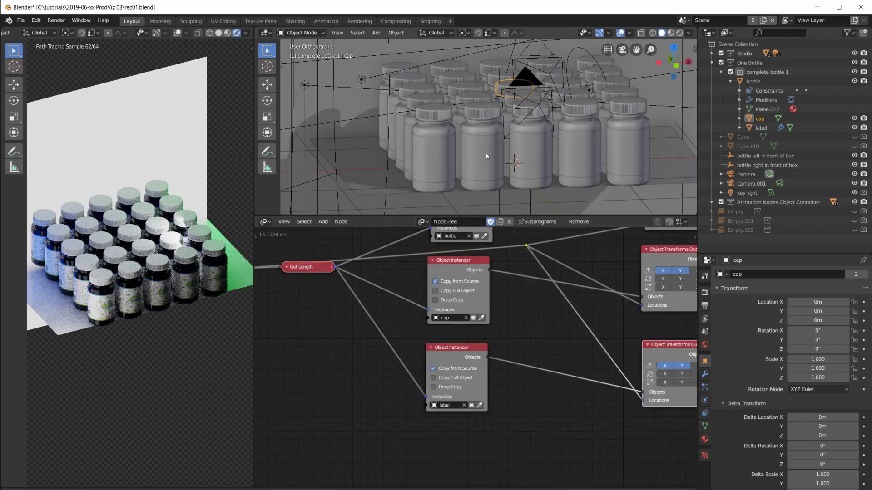
pyautogui.moveTo(514, 158); pyautogui.dragTo(451, 174, button='middle')
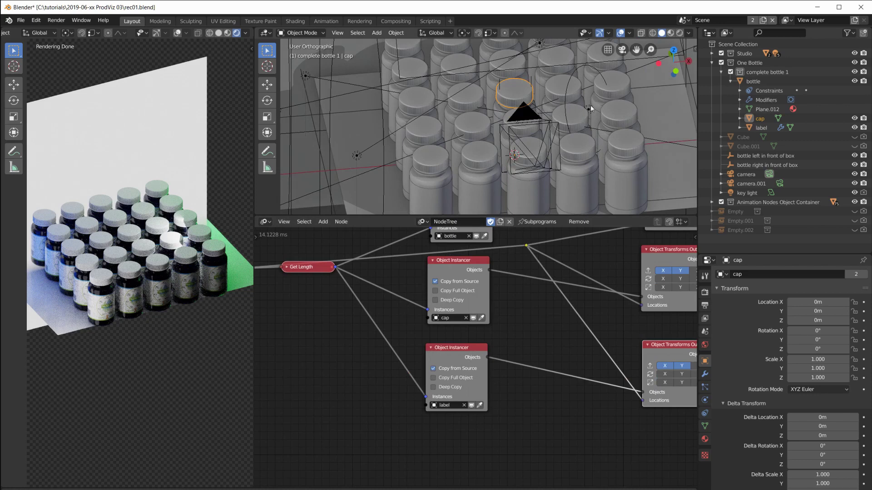
pyautogui.moveTo(545, 110); pyautogui.dragTo(509, 149, button='middle')
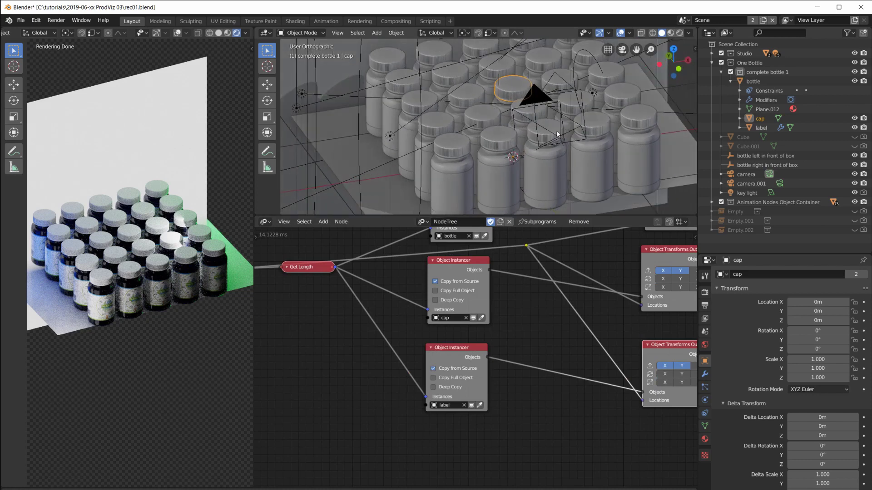
pyautogui.scroll(-2, 502, 416)
pyautogui.moveTo(502, 416); pyautogui.dragTo(492, 406, button='middle')
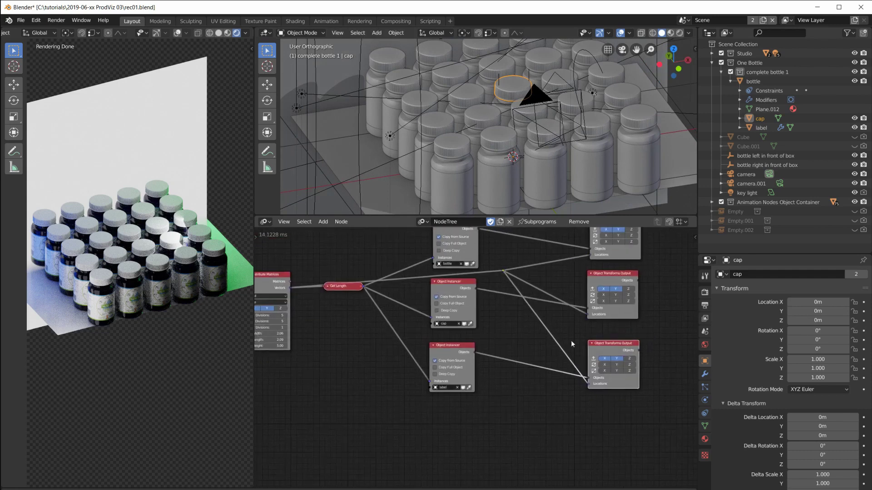
pyautogui.moveTo(503, 272); pyautogui.dragTo(524, 321)
# Add a Random Vector node above the bottle's Object Instancer node
pyautogui.moveTo(523, 316); pyautogui.dragTo(538, 430, button='middle')
pyautogui.scroll(3, 472, 286)
pyautogui.moveTo(475, 274); pyautogui.dragTo(499, 344, button='middle')
pyautogui.hotkey('shift', 'a')
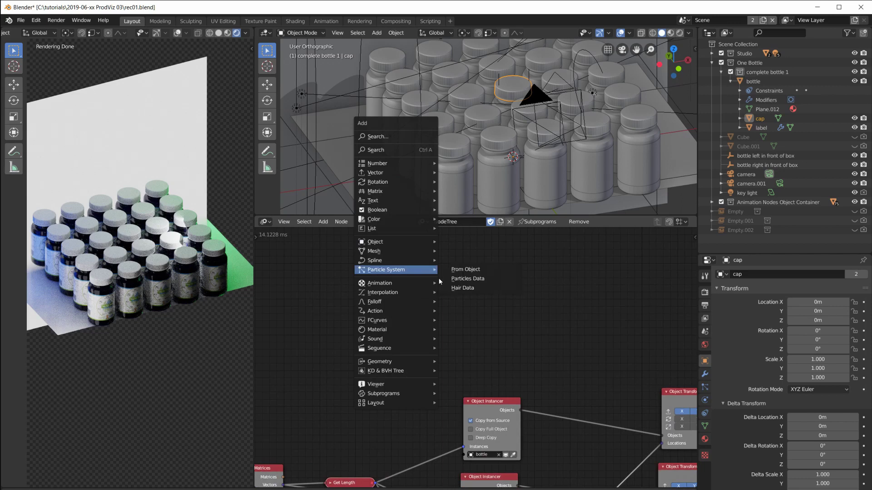
pyautogui.moveTo(394, 172)
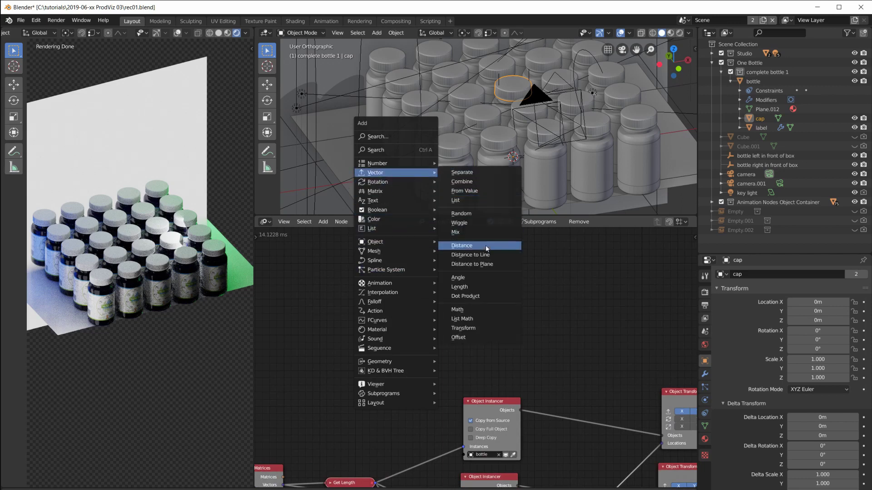
pyautogui.click(476, 213)
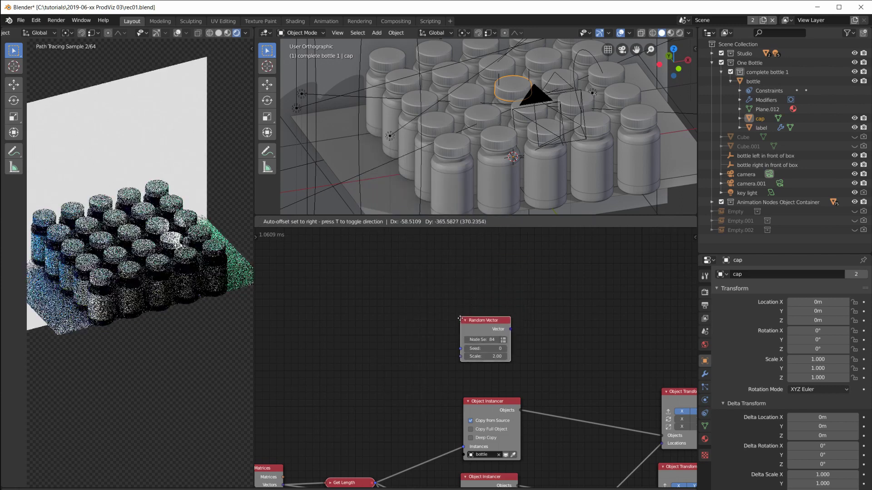
pyautogui.click(464, 315)
# Make the Random Vector node output a list of vectors and connect its Count input to the Get Length output
pyautogui.moveTo(567, 359); pyautogui.dragTo(570, 273, button='middle')
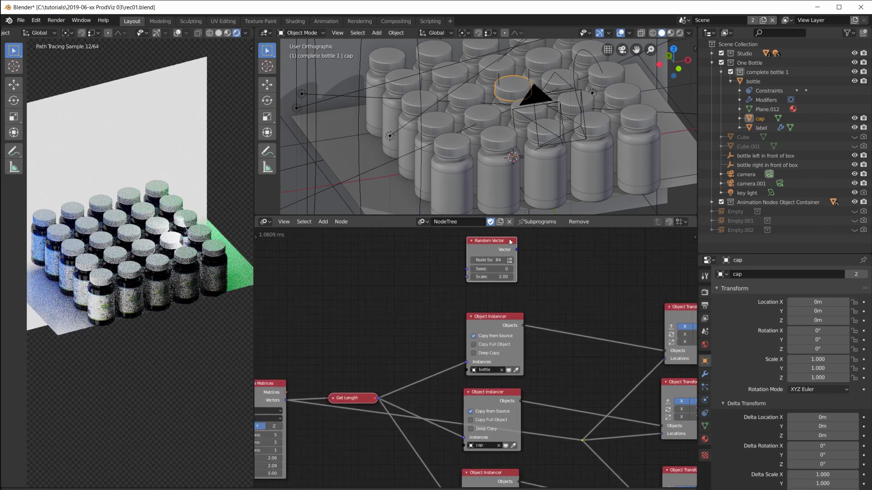
pyautogui.click(509, 260)
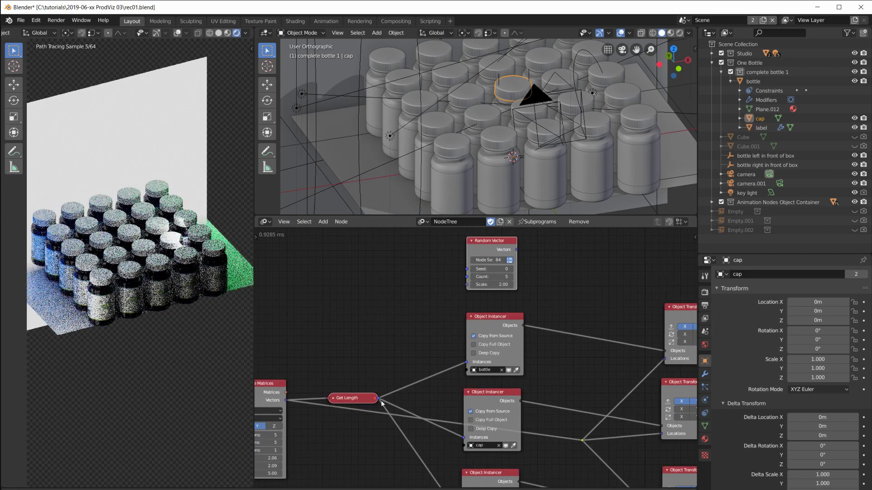
pyautogui.click(509, 259)
pyautogui.scroll(2, 518, 264)
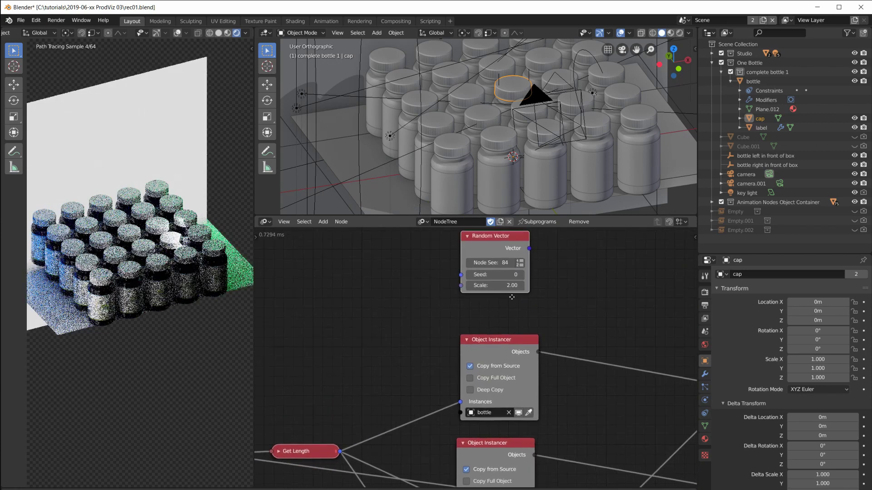
pyautogui.click(520, 263)
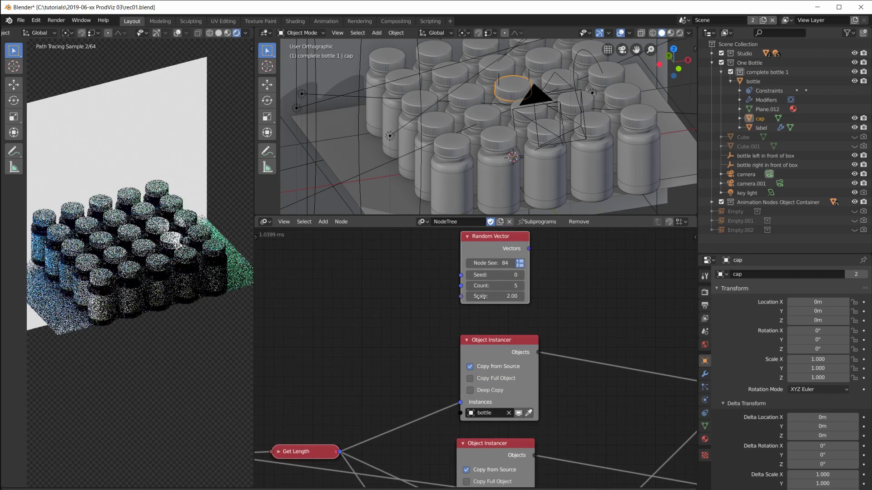
pyautogui.moveTo(461, 286); pyautogui.dragTo(340, 452)
pyautogui.scroll(-2, 383, 308)
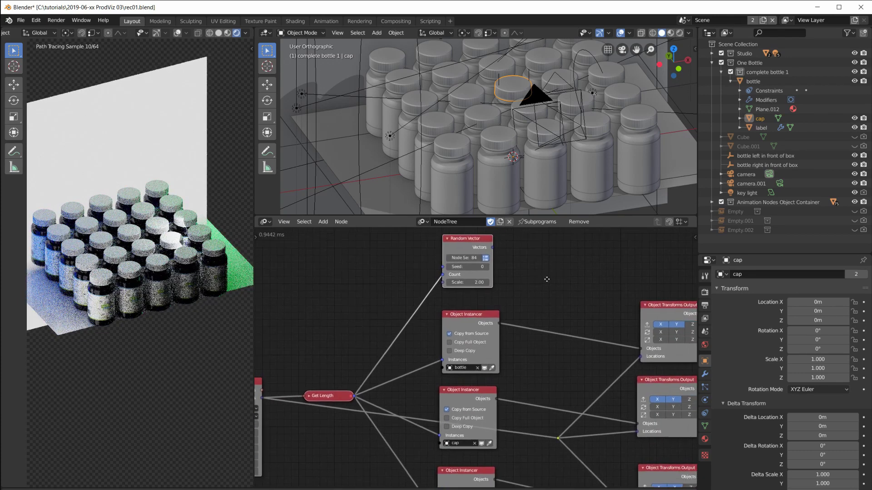
# Add an Offset Vector node beside the Random Vector node, above the line between the bottle's Object Instancer and its transforms output
pyautogui.moveTo(560, 303)
pyautogui.mouseDown(button='middle')
pyautogui.moveTo(535, 280)
pyautogui.moveTo(546, 293)
pyautogui.mouseUp(button='middle')
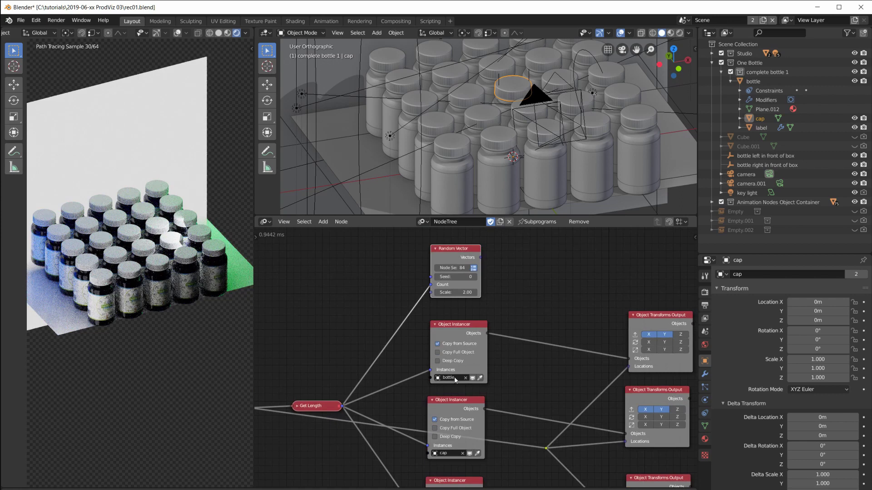
pyautogui.hotkey('shift', 'a')
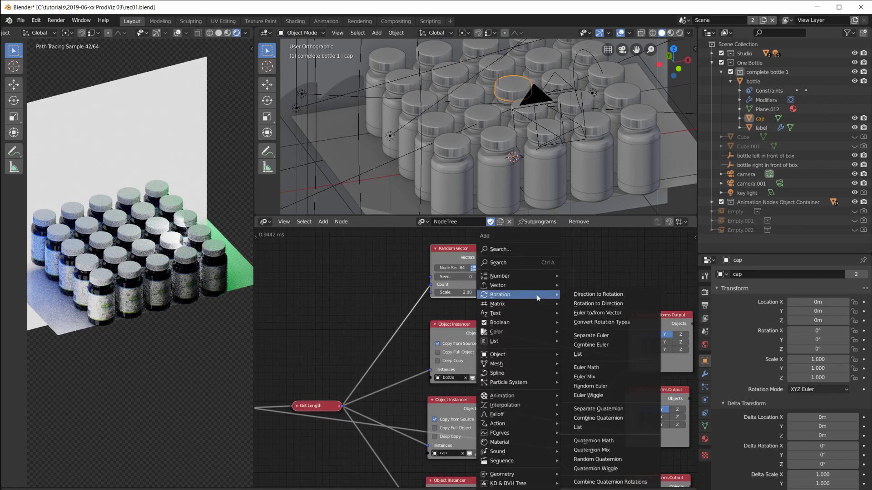
pyautogui.moveTo(519, 285)
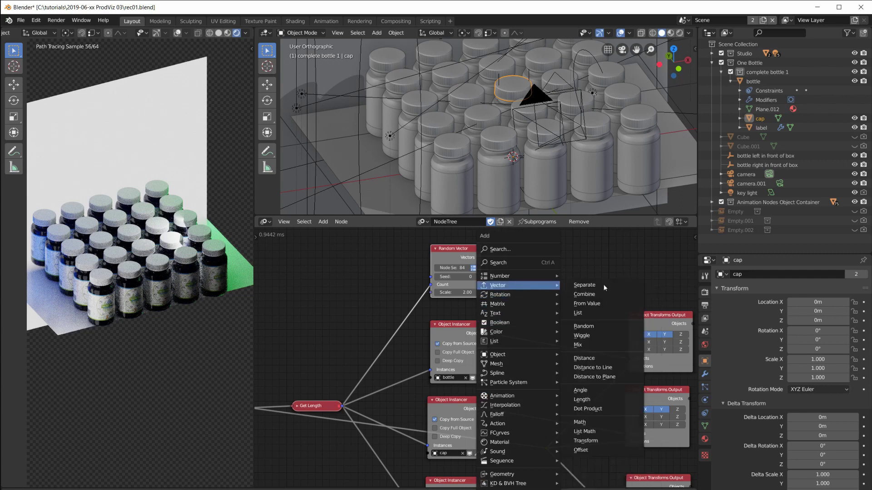
pyautogui.click(586, 450)
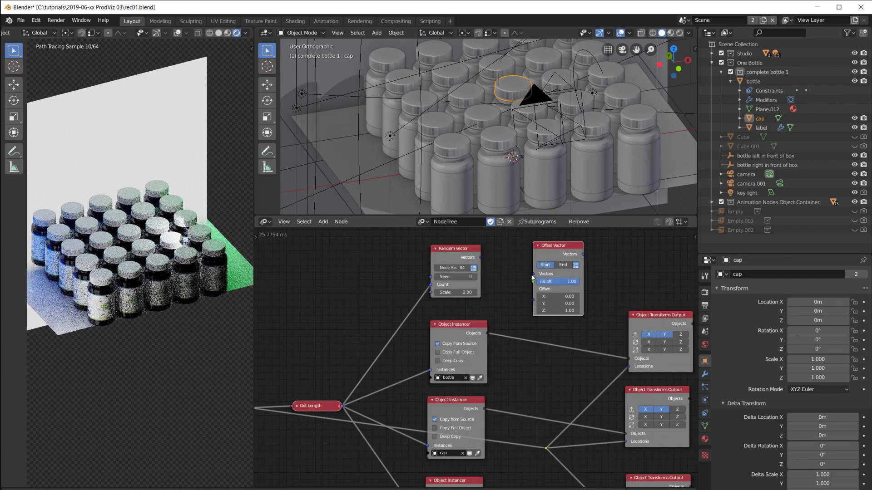
# Connect the Distribute Matrices vectors to the Offset Vector node's Vectors input and the Random Vector output to its Offset input
pyautogui.moveTo(428, 364); pyautogui.dragTo(465, 322)
pyautogui.moveTo(464, 322); pyautogui.dragTo(509, 326, button='middle')
pyautogui.moveTo(295, 411); pyautogui.dragTo(577, 279)
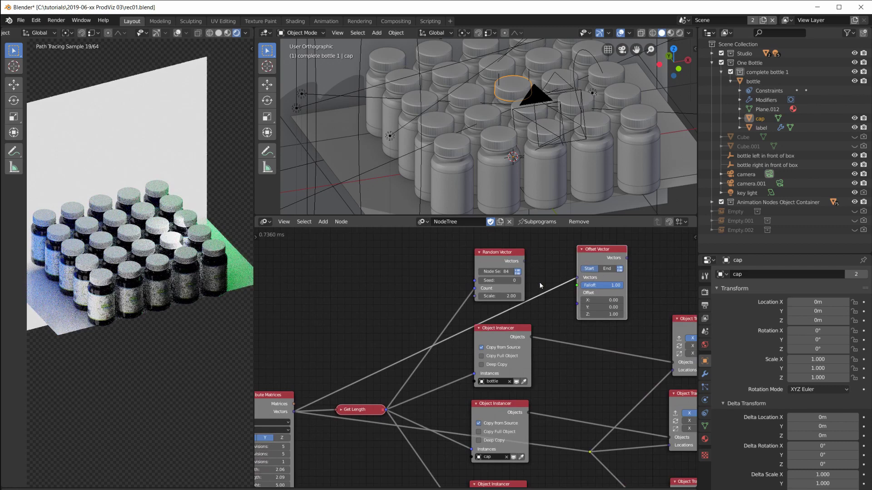
pyautogui.moveTo(577, 304); pyautogui.dragTo(577, 305)
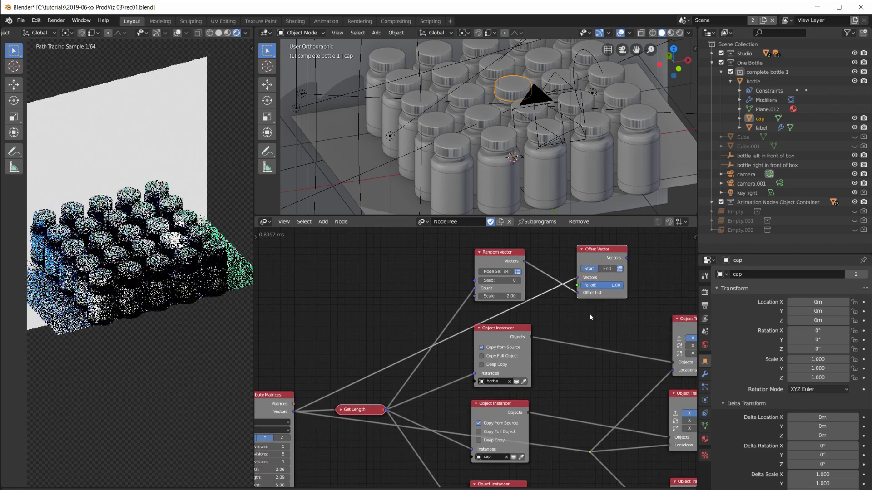
# Connect the Offset Vector output to the Locations of all three Object Transforms Output nodes and move the node closer to Random Vector
pyautogui.moveTo(623, 309); pyautogui.dragTo(540, 291, button='middle')
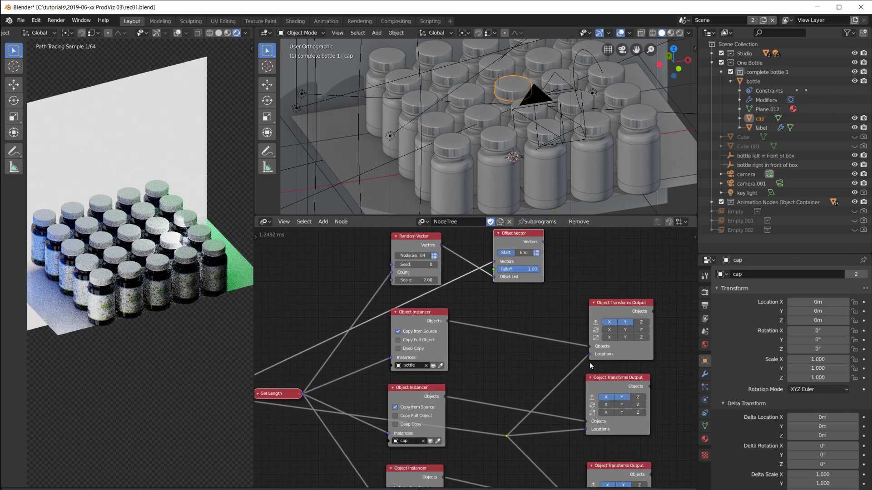
pyautogui.moveTo(543, 242); pyautogui.dragTo(589, 355)
pyautogui.scroll(-2, 472, 284)
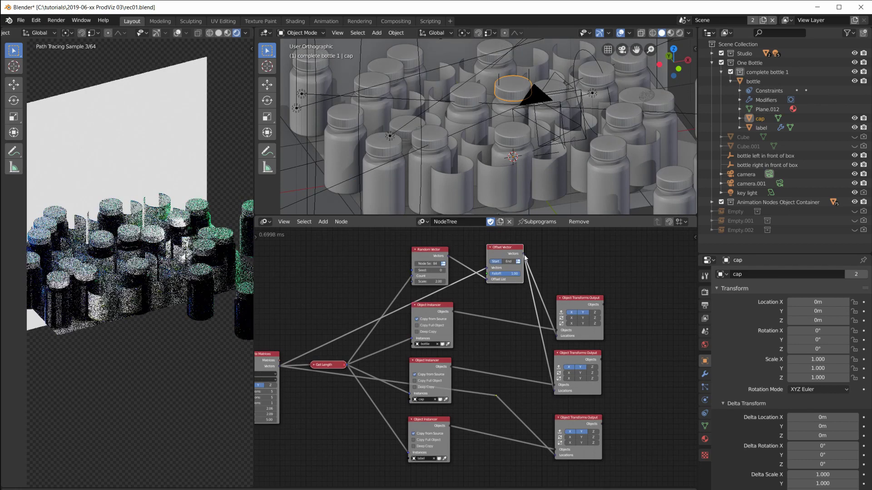
pyautogui.moveTo(524, 256); pyautogui.dragTo(502, 406)
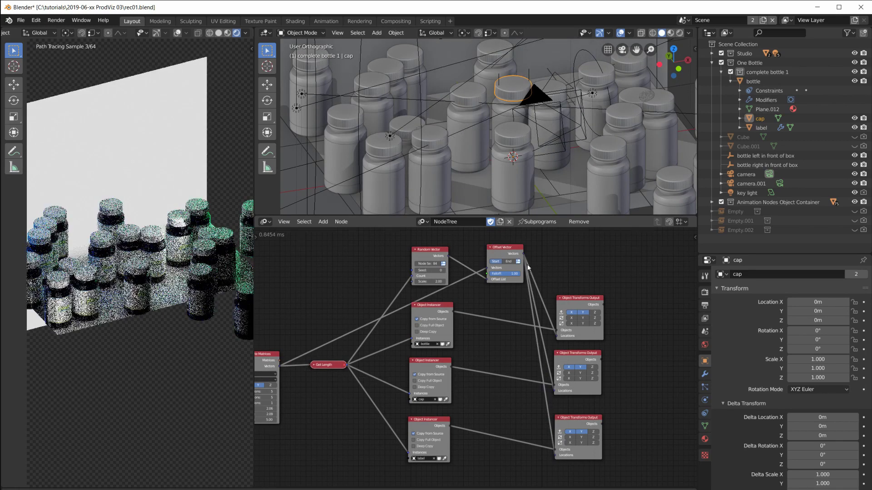
pyautogui.moveTo(494, 248); pyautogui.dragTo(477, 252)
# Set the Random Vector node's Scale to 0.06
pyautogui.moveTo(537, 137); pyautogui.dragTo(517, 143, button='middle')
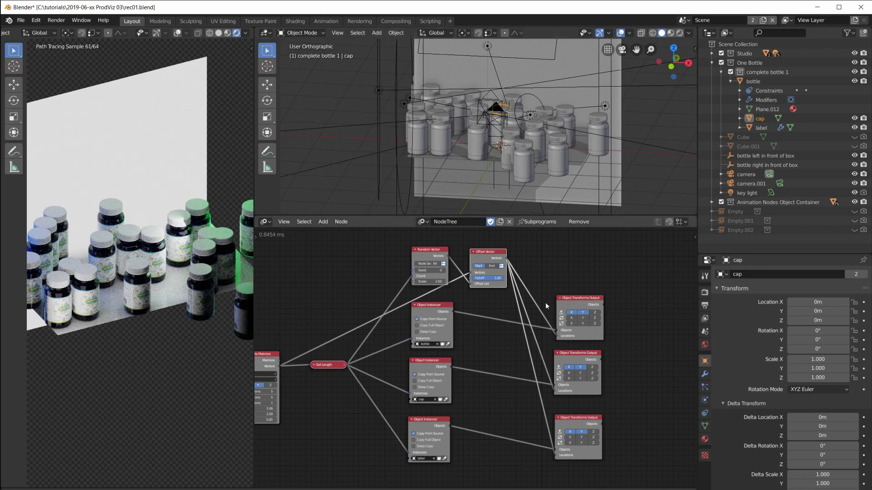
pyautogui.scroll(2, 546, 302)
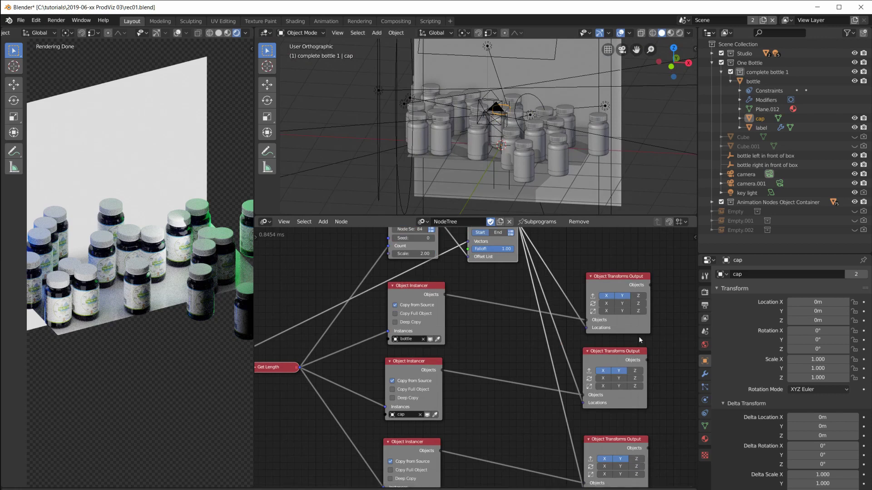
pyautogui.moveTo(562, 258); pyautogui.dragTo(572, 374, button='middle')
pyautogui.scroll(6, 516, 371)
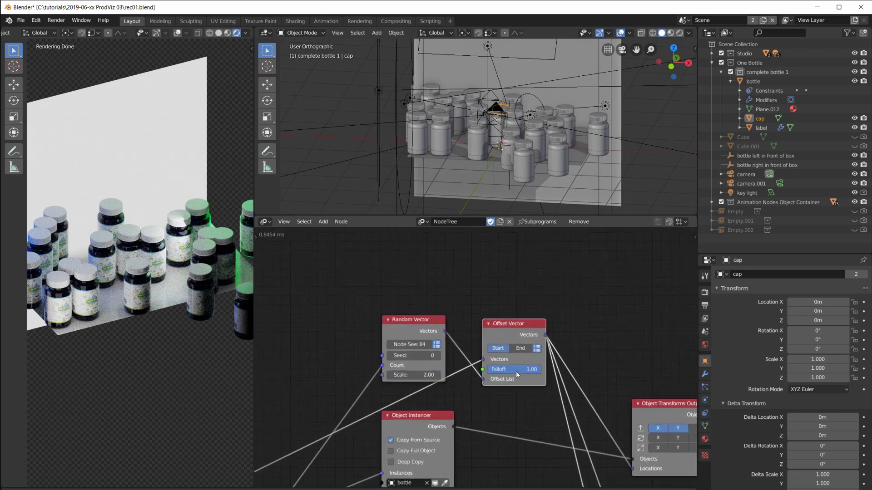
pyautogui.click(406, 381)
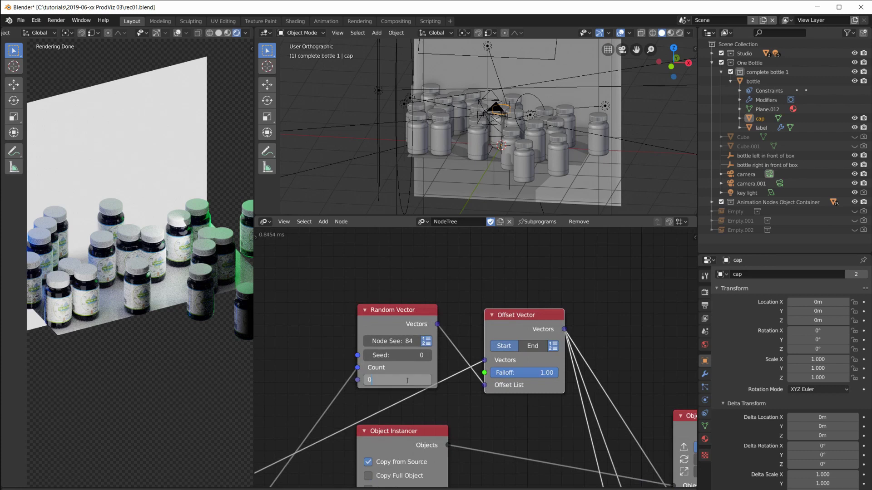
pyautogui.write('0')
pyautogui.press('Return')
pyautogui.moveTo(523, 119); pyautogui.dragTo(505, 162, button='middle')
pyautogui.moveTo(400, 380); pyautogui.dragTo(407, 380)
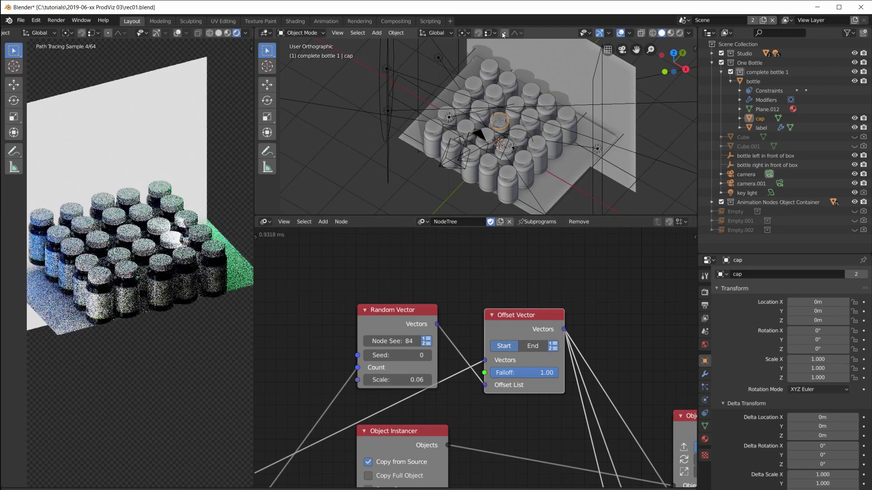
# Set the Random Vector node's Seed to 2 while viewing the bottle grid straight from above
pyautogui.scroll(3, 519, 127)
pyautogui.press('KP_7')
pyautogui.moveTo(553, 164)
pyautogui.keyDown('shift'); pyautogui.mouseDown(button='middle')
pyautogui.moveTo(551, 138)
pyautogui.moveTo(550, 169)
pyautogui.mouseUp(button='middle'); pyautogui.keyUp('shift')
pyautogui.scroll(-2, 548, 140)
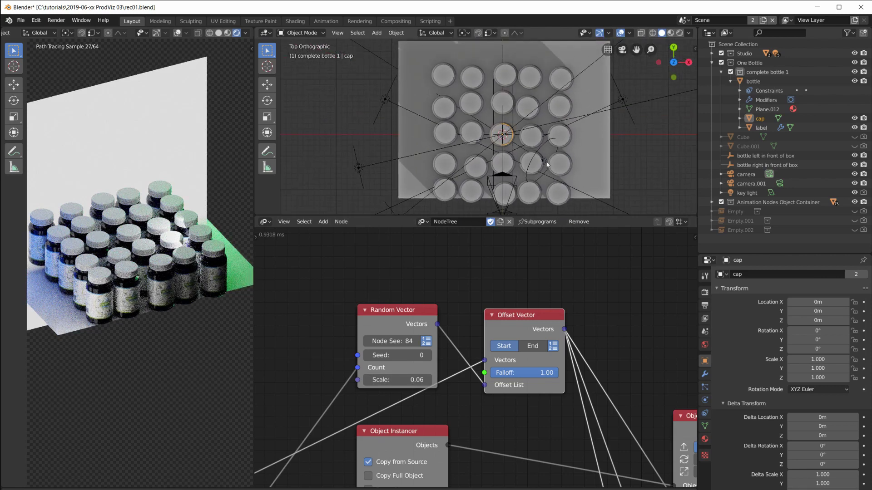
pyautogui.click(428, 356)
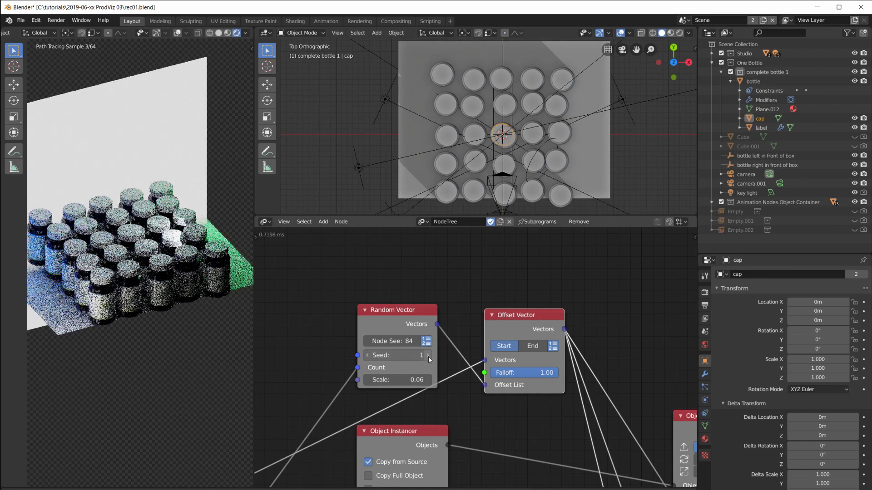
pyautogui.click(429, 356)
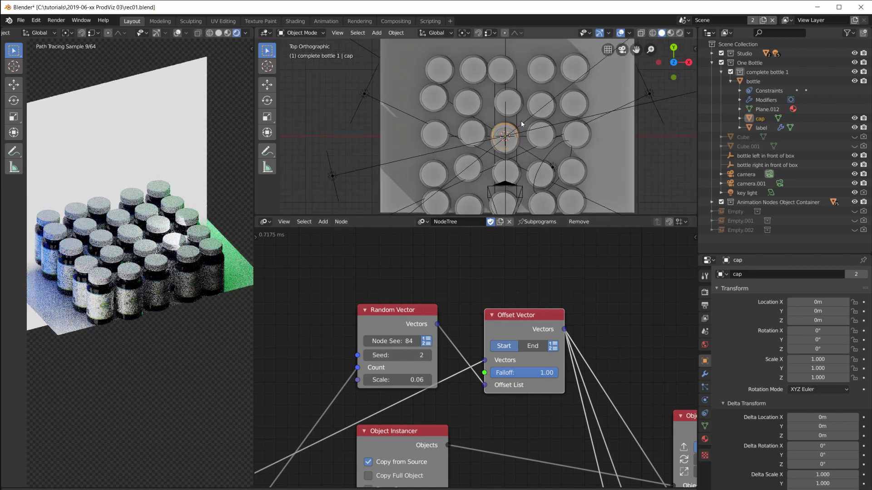
# Reduce the Random Vector node's Scale to 0.03 and check the bottle spacing from above and at an angle
pyautogui.scroll(2, 545, 141)
pyautogui.keyDown('shift'); pyautogui.moveTo(541, 136); pyautogui.dragTo(541, 145, button='middle'); pyautogui.keyUp('shift')
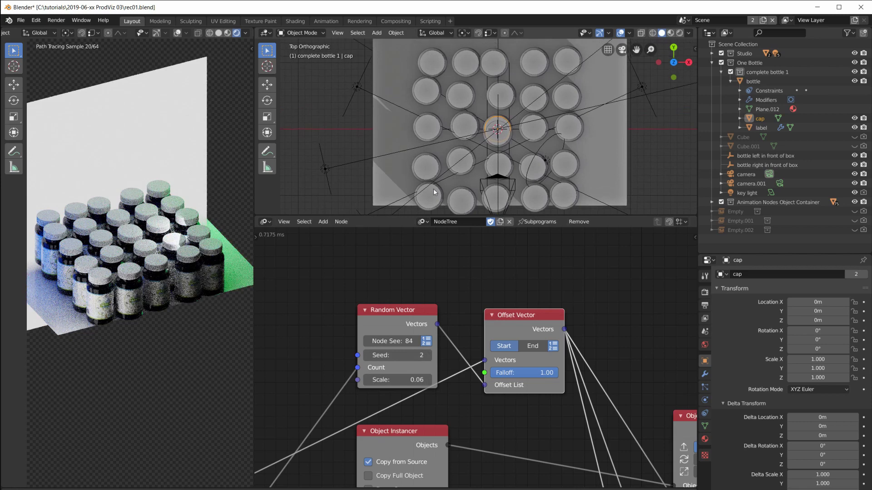
pyautogui.click(367, 380)
pyautogui.click(367, 380)
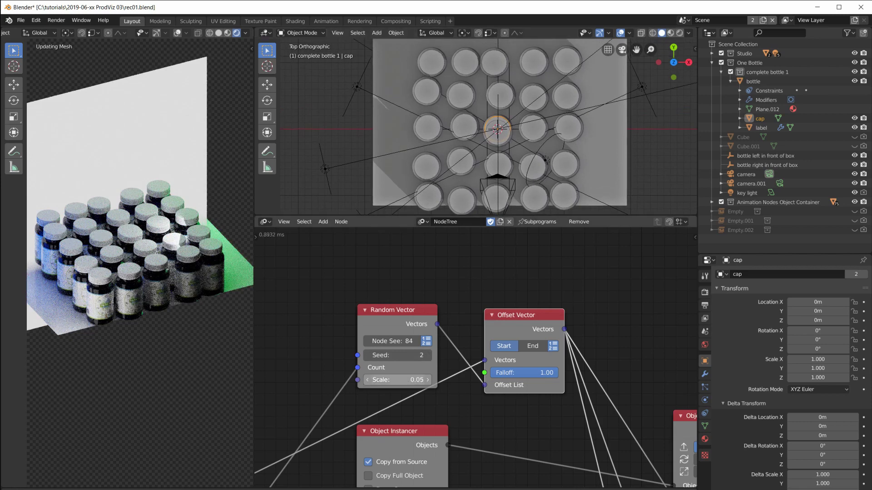
pyautogui.click(367, 380)
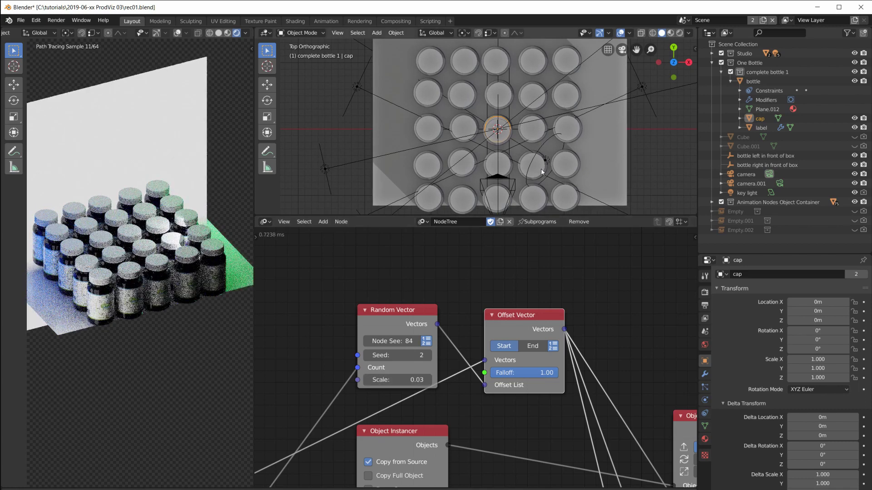
pyautogui.moveTo(560, 153)
pyautogui.mouseDown(button='middle')
pyautogui.moveTo(554, 106)
pyautogui.moveTo(565, 135)
pyautogui.moveTo(554, 154)
pyautogui.mouseUp(button='middle')
pyautogui.press('KP_7')
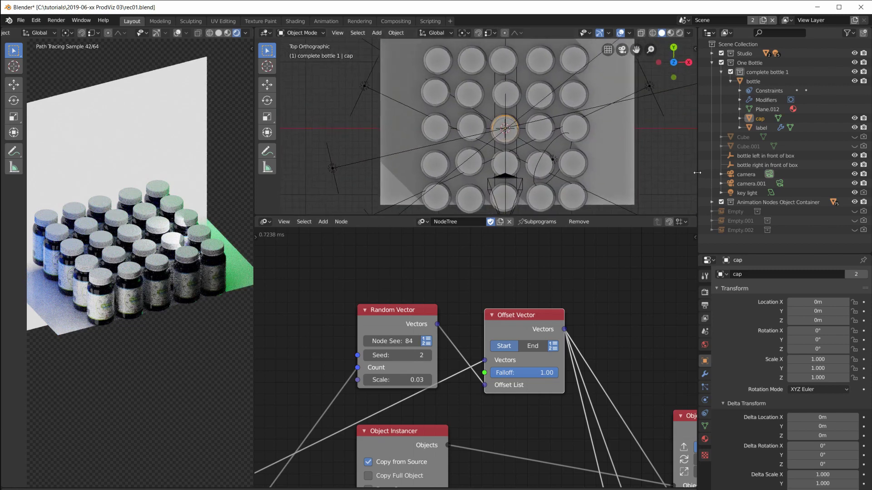
pyautogui.moveTo(559, 131); pyautogui.dragTo(505, 117, button='middle')
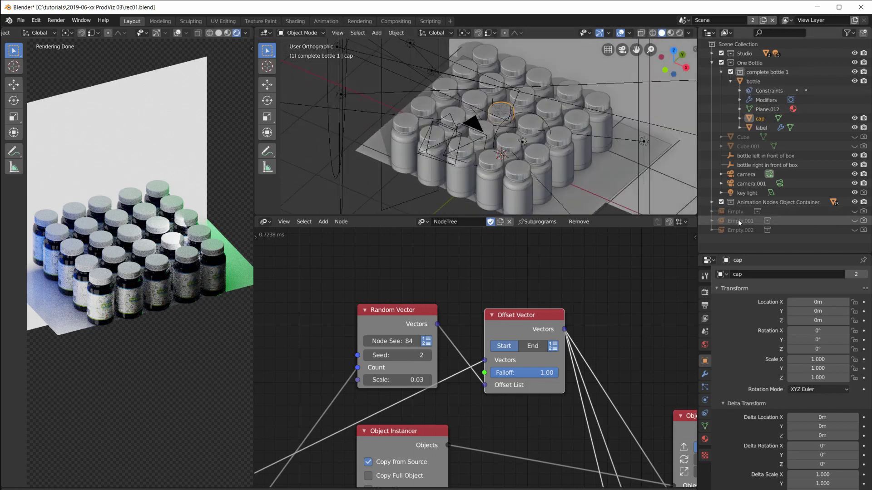
# Disable the "complete bottle 1" collection in renders and collapse the bottle object's hierarchy
pyautogui.click(746, 203)
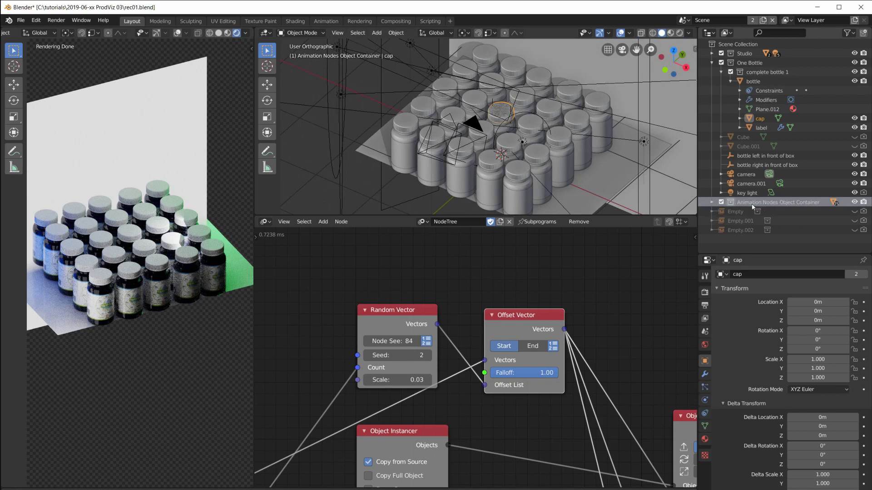
pyautogui.click(757, 82)
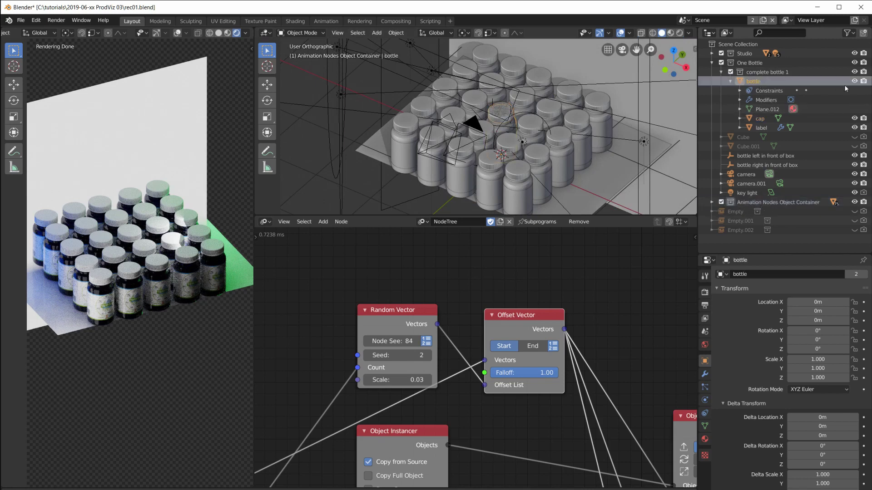
pyautogui.click(864, 72)
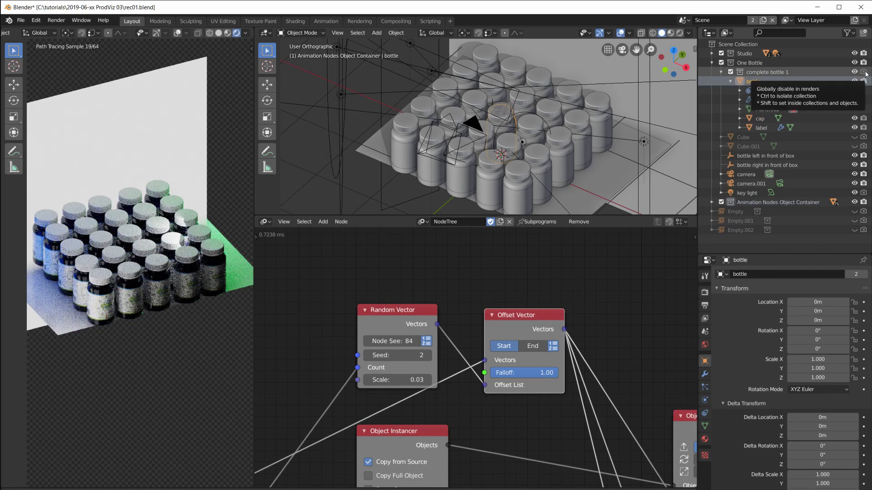
pyautogui.scroll(2, 490, 155)
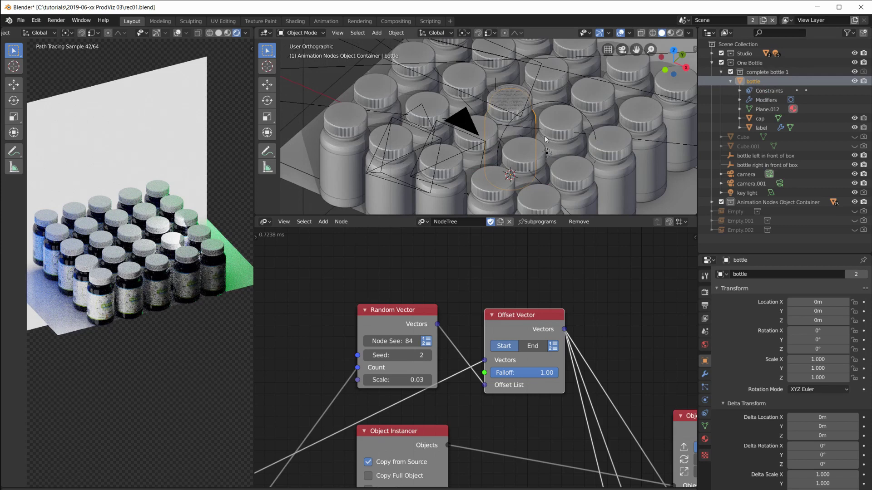
pyautogui.click(729, 81)
# Examine the instanced bottles and their labels in the rendered preview and close up in the solid view
pyautogui.scroll(4, 146, 271)
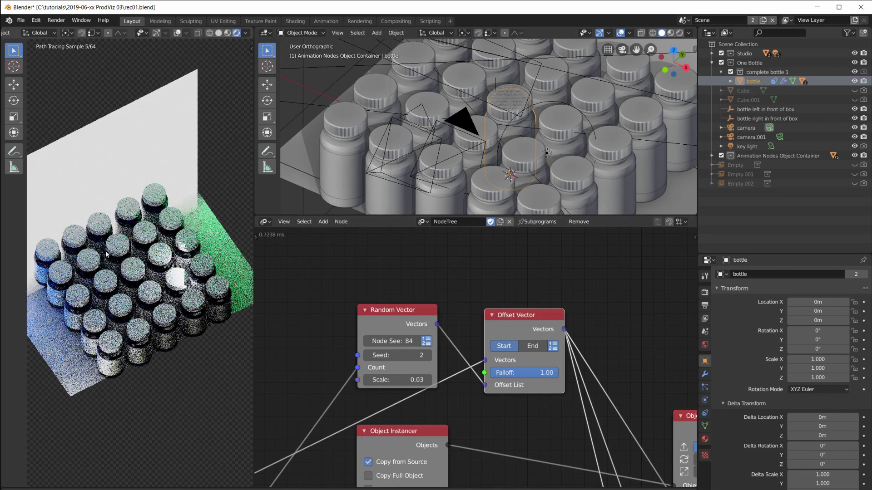
pyautogui.moveTo(145, 271); pyautogui.dragTo(118, 234, button='middle')
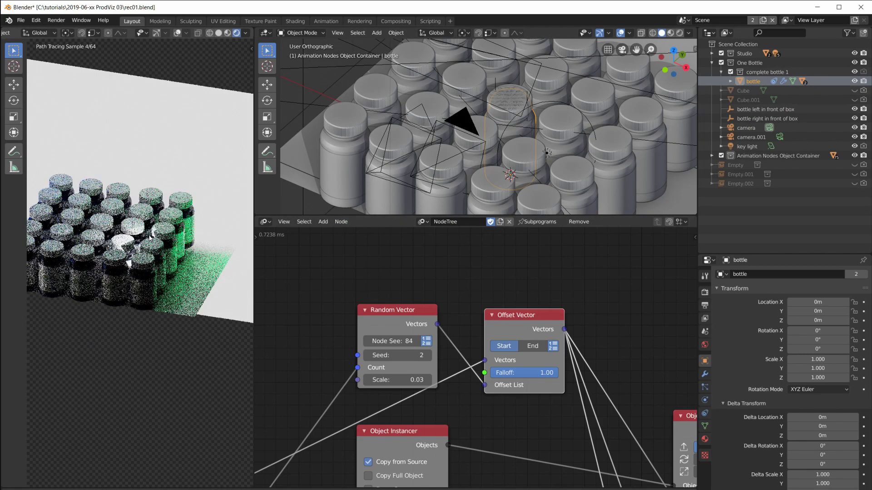
pyautogui.scroll(-3, 564, 147)
pyautogui.moveTo(565, 146)
pyautogui.mouseDown(button='middle')
pyautogui.moveTo(568, 198)
pyautogui.moveTo(577, 179)
pyautogui.moveTo(587, 194)
pyautogui.moveTo(576, 124)
pyautogui.moveTo(553, 154)
pyautogui.mouseUp(button='middle')
pyautogui.scroll(3, 557, 157)
pyautogui.scroll(3, 557, 157)
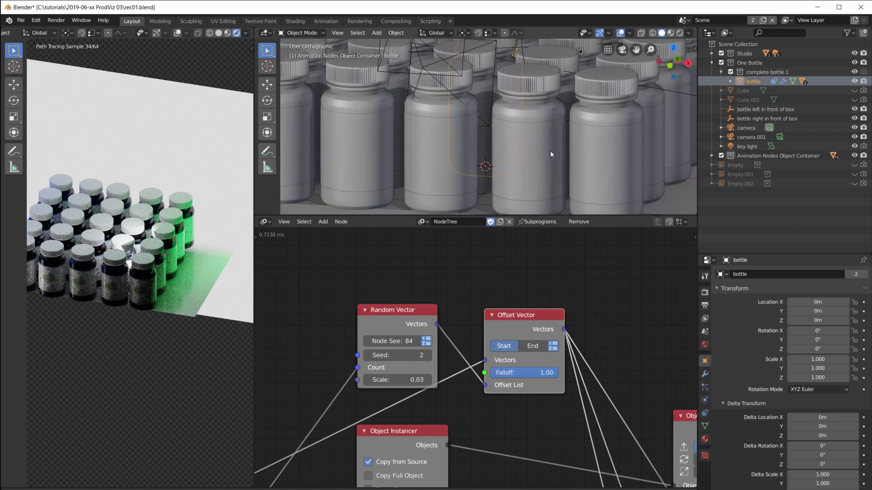
# Add a Random Number node below the label's Object Instancer node
pyautogui.scroll(-4, 585, 304)
pyautogui.moveTo(584, 304); pyautogui.dragTo(597, 275, button='middle')
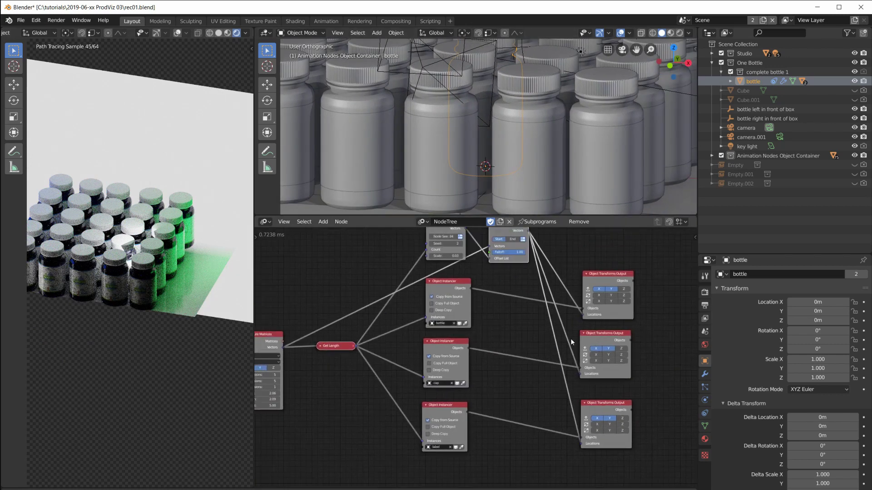
pyautogui.moveTo(571, 342); pyautogui.dragTo(571, 331, button='middle')
pyautogui.hotkey('shift', 'a')
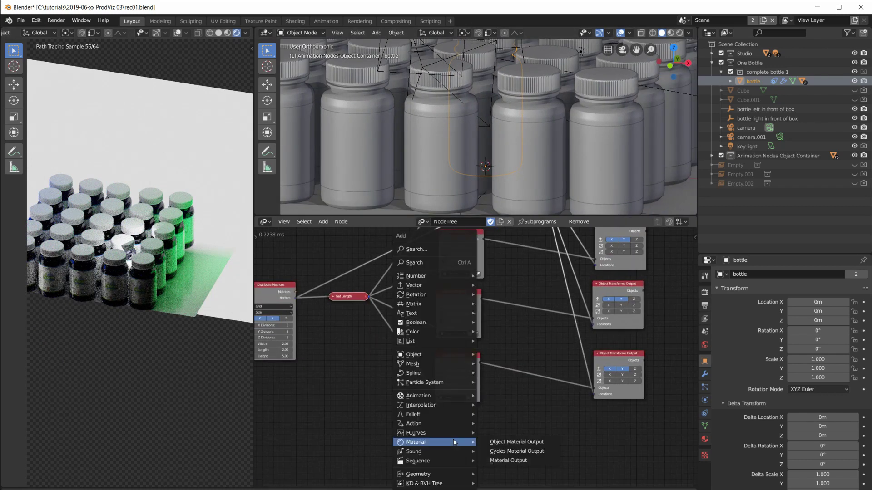
pyautogui.moveTo(438, 278)
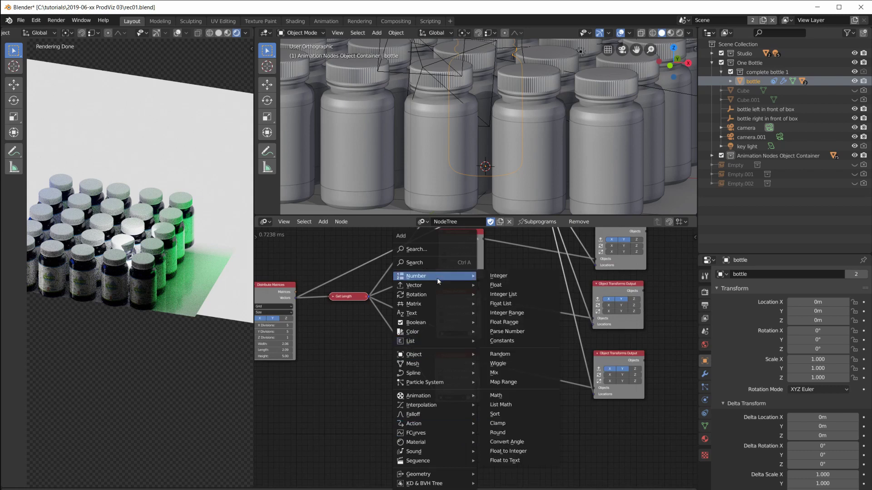
pyautogui.click(516, 355)
pyautogui.click(435, 418)
pyautogui.scroll(2, 472, 420)
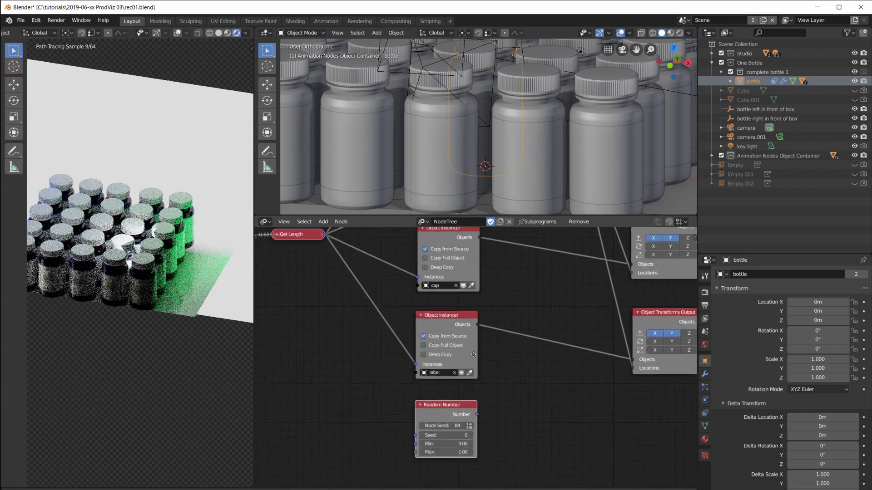
# Make the Random Number node output a list of numbers and connect its Count input to the Get Length output
pyautogui.click(475, 405)
pyautogui.moveTo(334, 229); pyautogui.dragTo(347, 265, button='middle')
pyautogui.moveTo(422, 441); pyautogui.dragTo(436, 459)
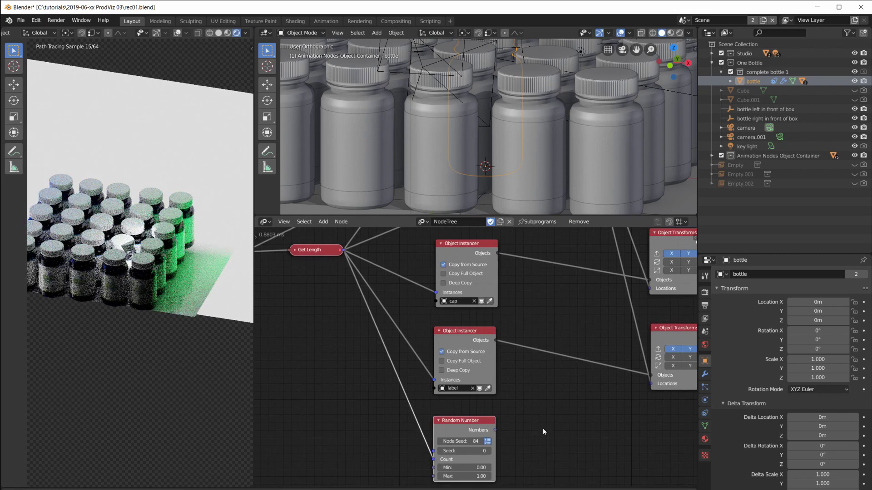
pyautogui.moveTo(646, 399); pyautogui.dragTo(553, 233, button='middle')
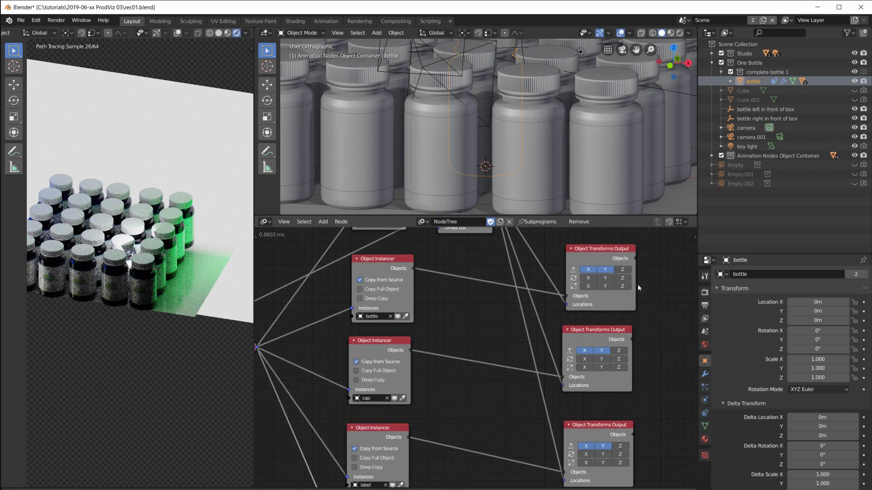
# Enable the Z rotation on the bottle, cap and label Object Transforms Output nodes
pyautogui.click(622, 277)
pyautogui.click(618, 359)
pyautogui.moveTo(599, 333)
pyautogui.mouseDown()
pyautogui.moveTo(604, 360)
pyautogui.moveTo(599, 329)
pyautogui.mouseUp()
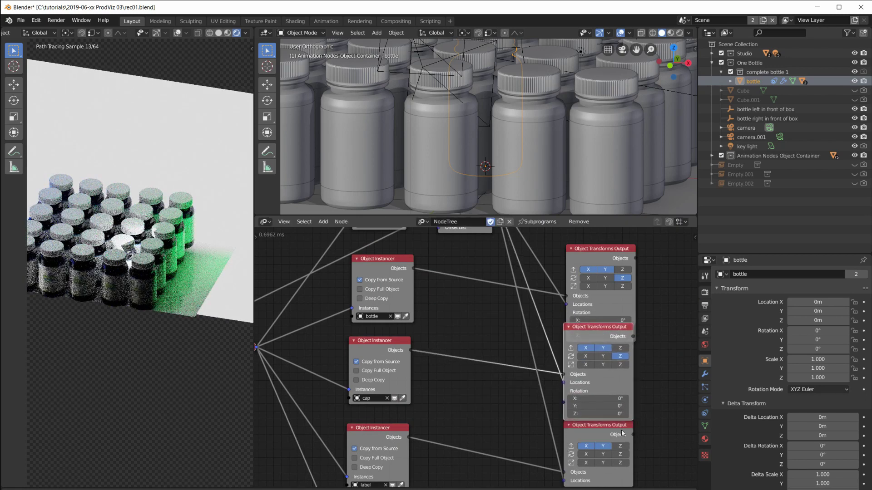
pyautogui.click(619, 454)
pyautogui.moveTo(602, 434); pyautogui.dragTo(607, 346, button='middle')
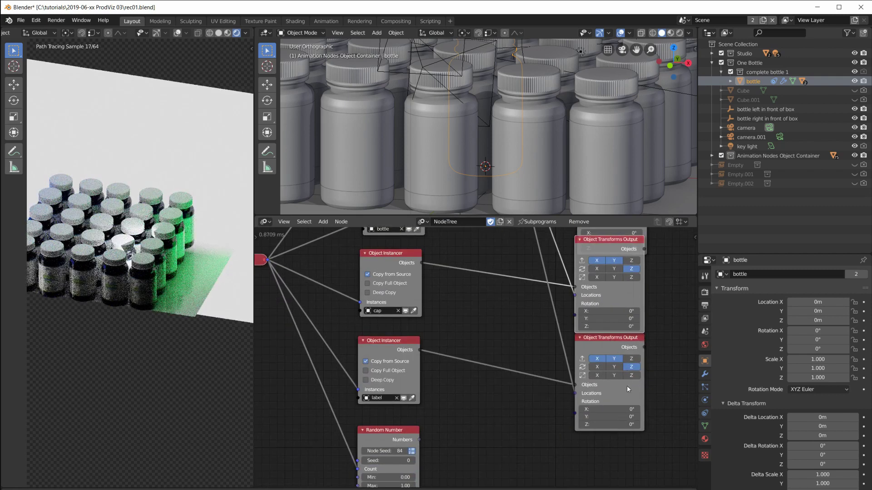
# Turn the Z rotation off again on the bottle's Object Transforms Output node
pyautogui.moveTo(642, 367); pyautogui.dragTo(644, 421, button='middle')
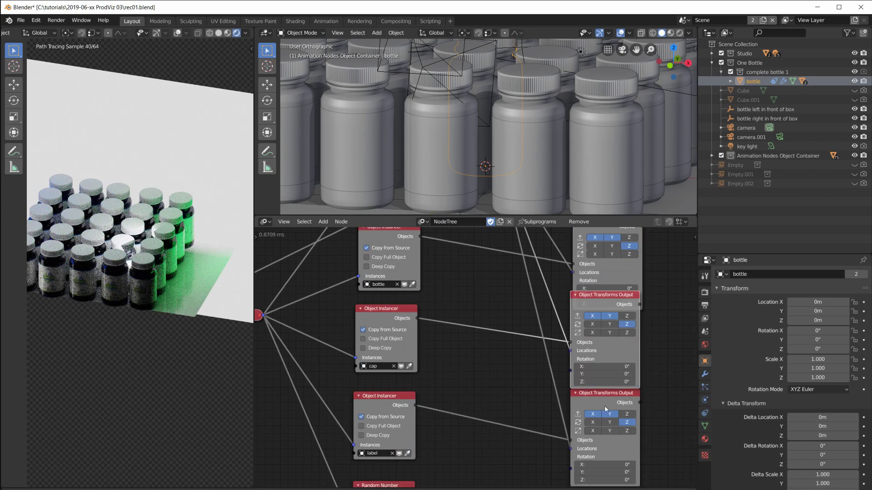
pyautogui.moveTo(518, 325); pyautogui.dragTo(514, 358, button='middle')
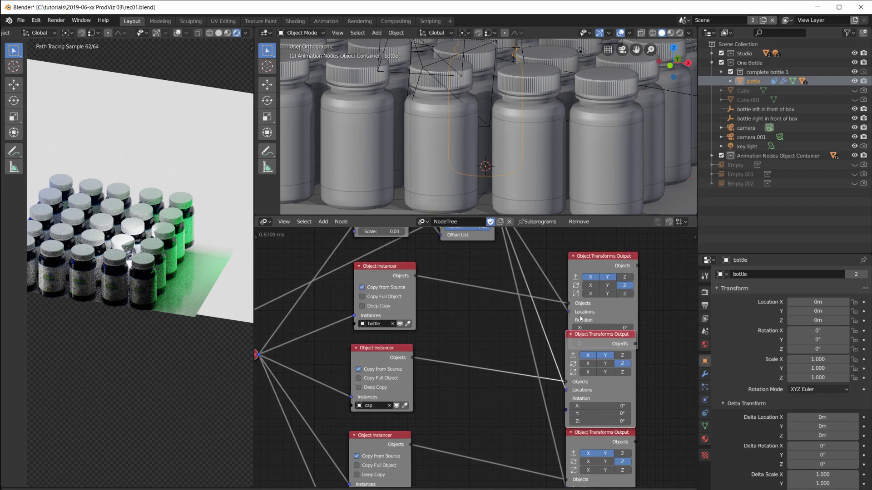
pyautogui.click(600, 258)
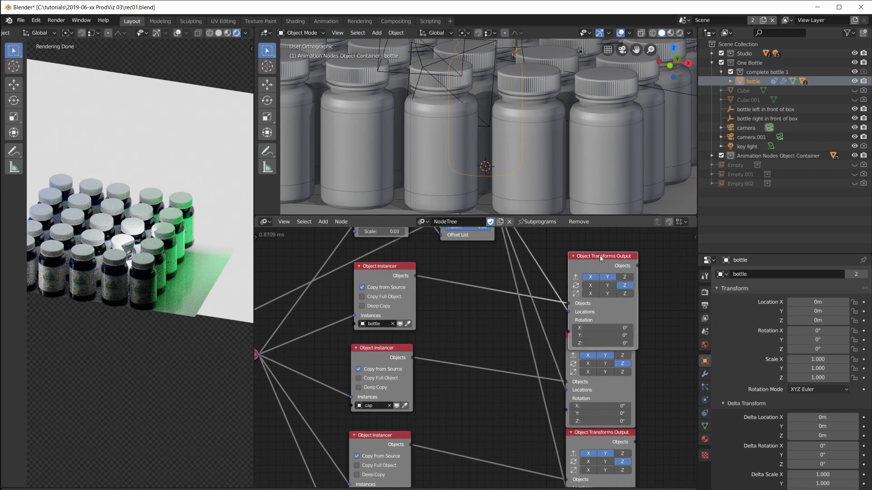
pyautogui.click(625, 286)
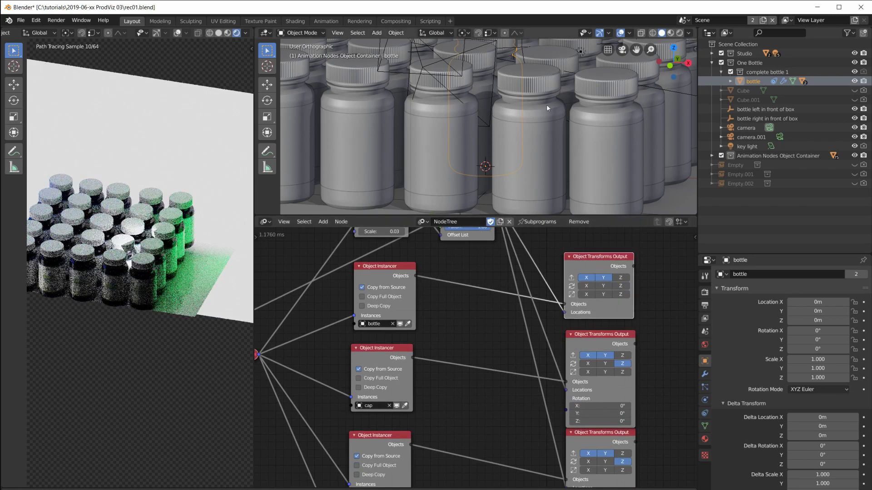
# Add a Combine Euler node that uses degrees and feed the Random Number node's Numbers output into its Z input
pyautogui.moveTo(549, 434); pyautogui.dragTo(547, 310, button='middle')
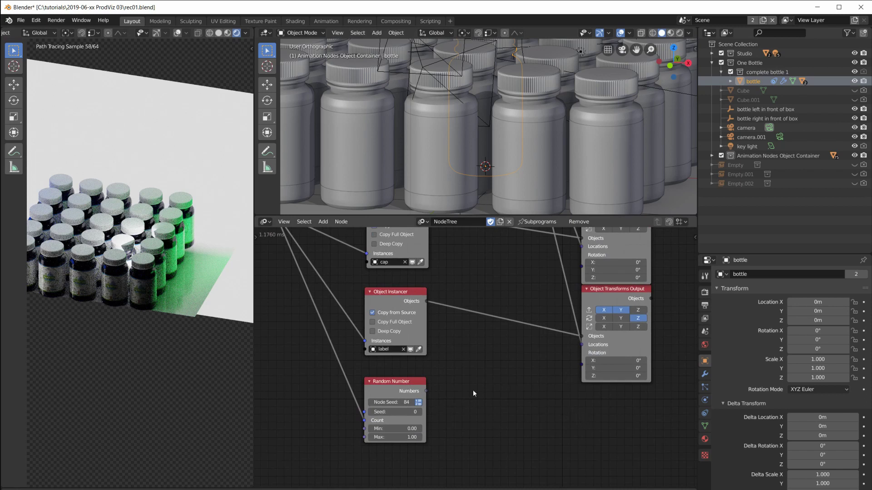
pyautogui.moveTo(617, 359); pyautogui.dragTo(576, 368)
pyautogui.hotkey('shift', 'a')
pyautogui.moveTo(489, 295)
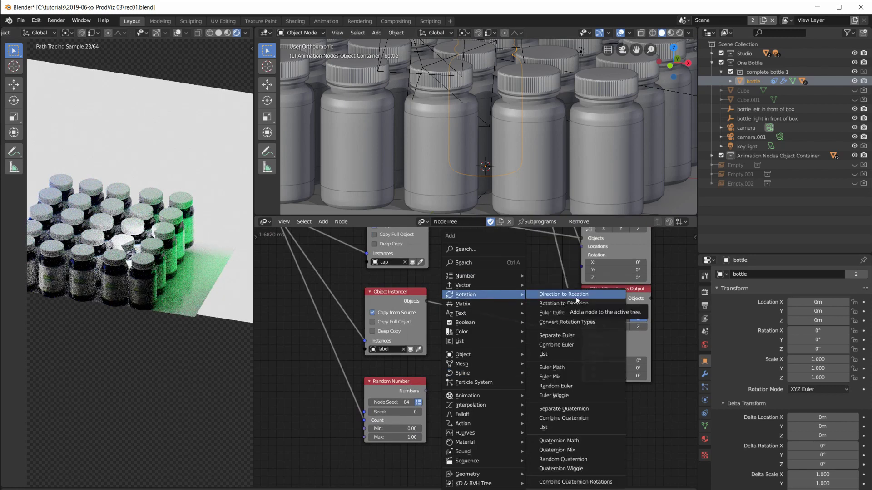
pyautogui.click(574, 344)
pyautogui.click(490, 393)
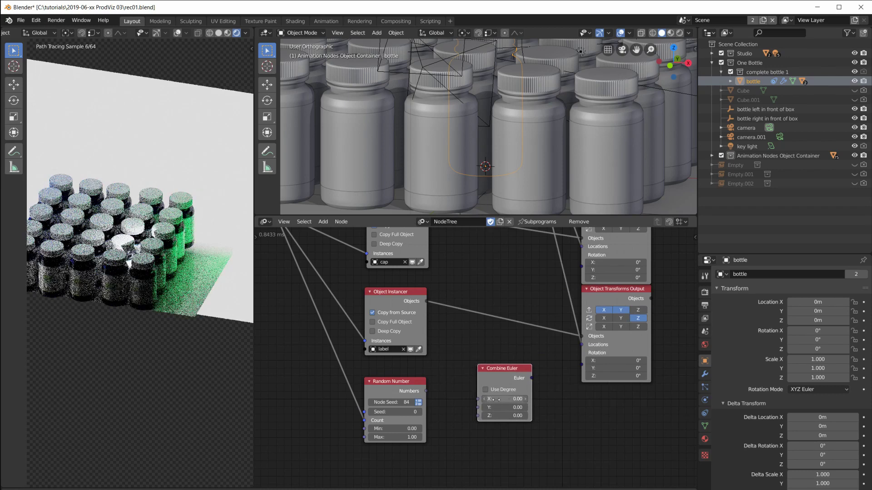
pyautogui.moveTo(427, 413); pyautogui.dragTo(430, 393)
pyautogui.moveTo(481, 417); pyautogui.dragTo(479, 415)
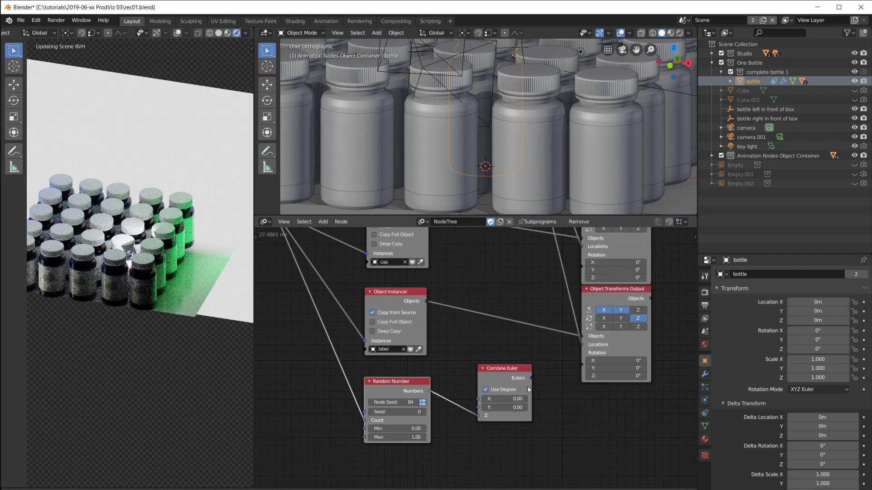
# Connect the Combine Euler node's Eulers output to the rotation inputs of the cap and label Object Transforms Output nodes
pyautogui.scroll(-2, 573, 367)
pyautogui.moveTo(557, 392); pyautogui.dragTo(556, 423, button='middle')
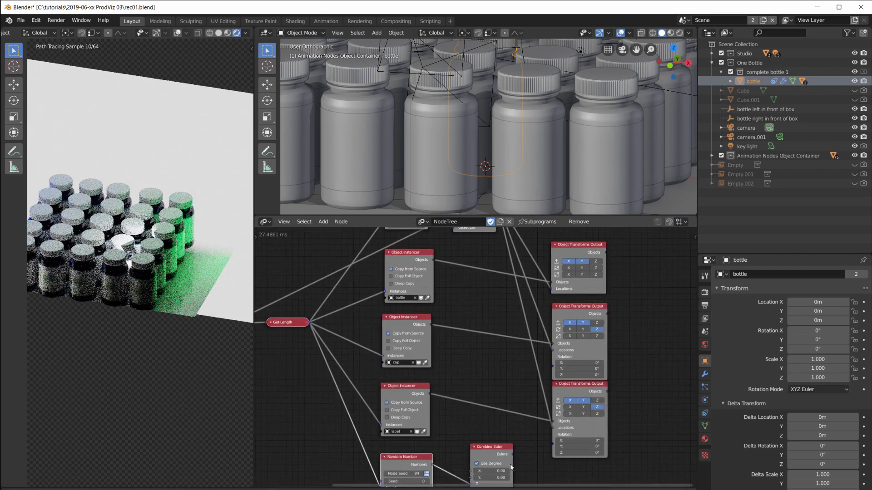
pyautogui.moveTo(554, 370); pyautogui.dragTo(557, 444)
pyautogui.moveTo(557, 453); pyautogui.dragTo(593, 372, button='middle')
# Set the Random Number node's minimum to -20 and maximum to 20
pyautogui.scroll(5, 452, 429)
pyautogui.scroll(2, 450, 432)
pyautogui.moveTo(493, 429); pyautogui.dragTo(513, 397, button='middle')
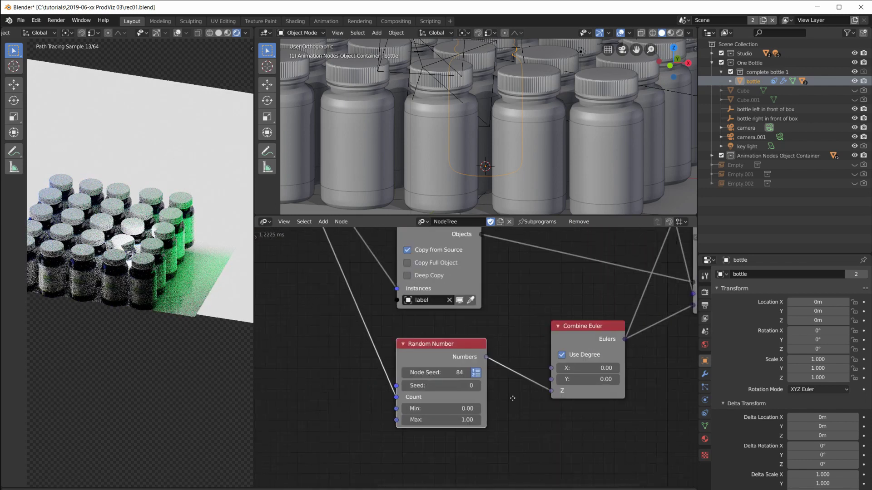
pyautogui.scroll(3, 115, 312)
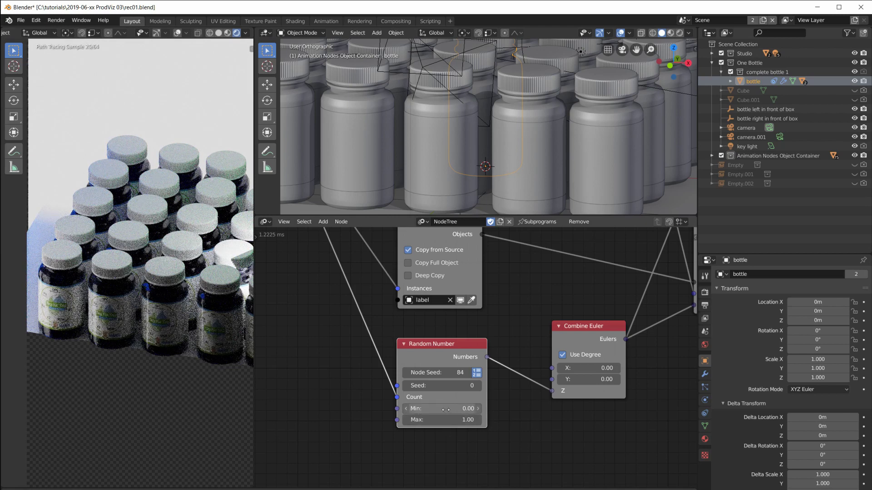
pyautogui.moveTo(446, 410); pyautogui.dragTo(445, 410)
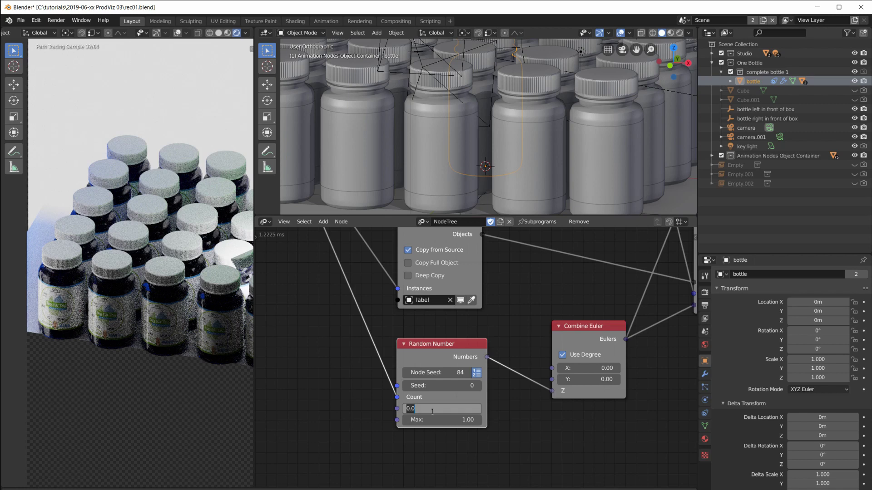
pyautogui.write('-20')
pyautogui.press('Tab')
pyautogui.write('20')
pyautogui.press('Return')
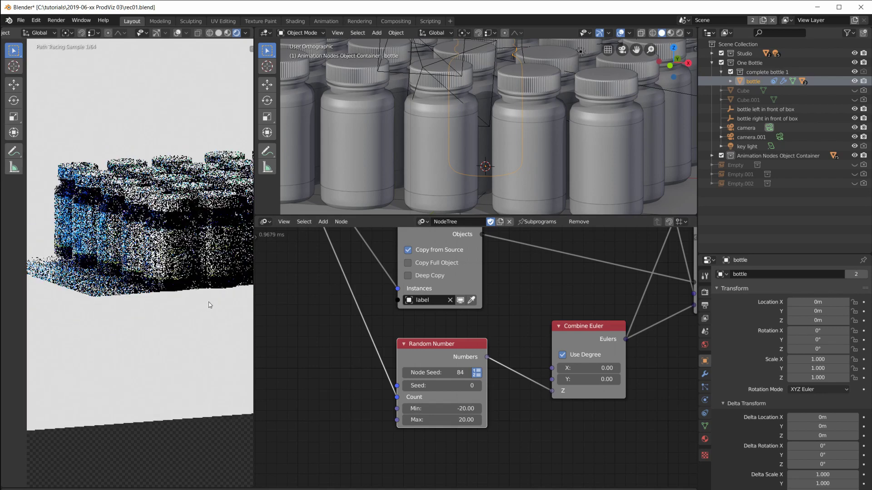
# Widen the rendered preview and set the Random Number node's seed to 2
pyautogui.moveTo(254, 331); pyautogui.dragTo(362, 347)
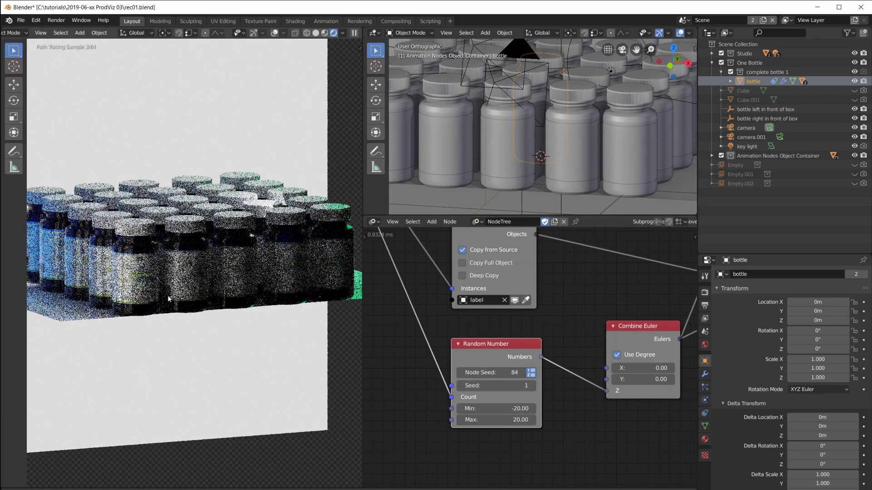
pyautogui.click(533, 385)
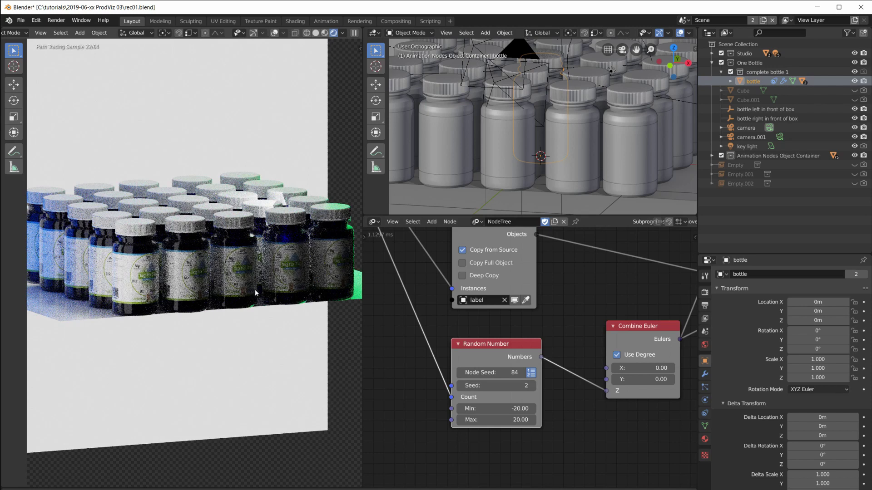
# Narrow the Random Number node's range to a minimum of -10 and a maximum of 10
pyautogui.click(511, 408)
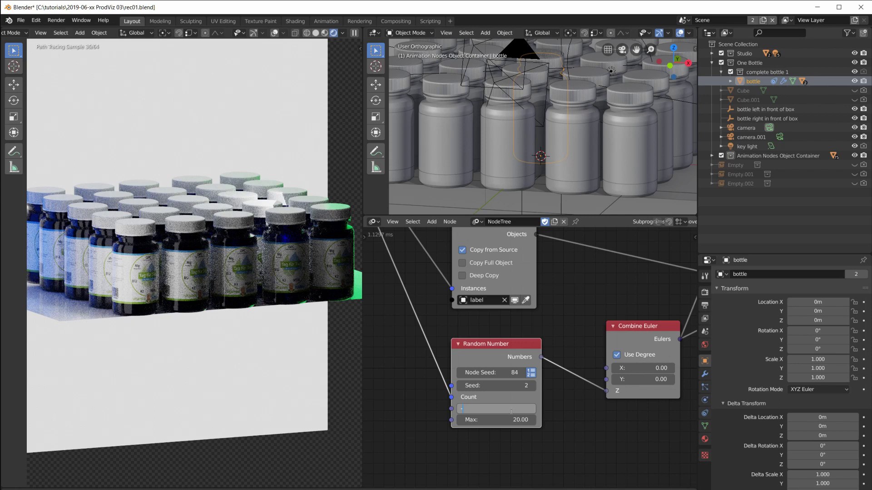
pyautogui.write('-10')
pyautogui.press('Tab')
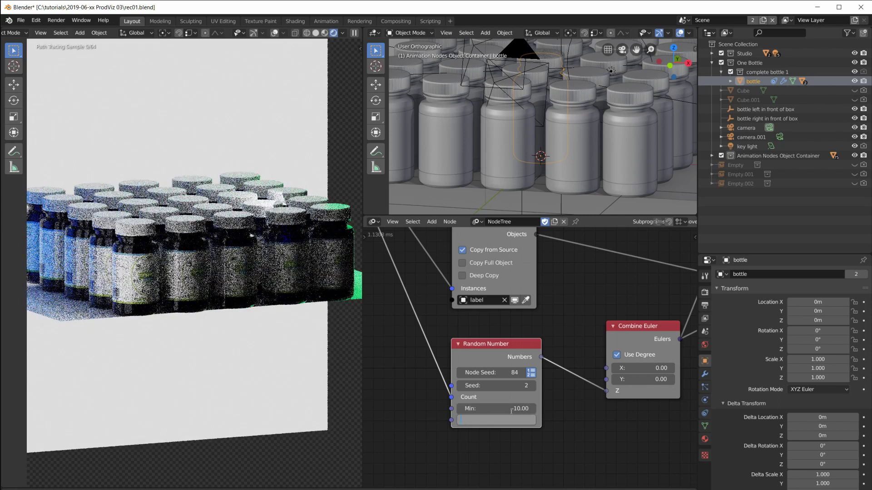
pyautogui.write('10')
pyautogui.press('Return')
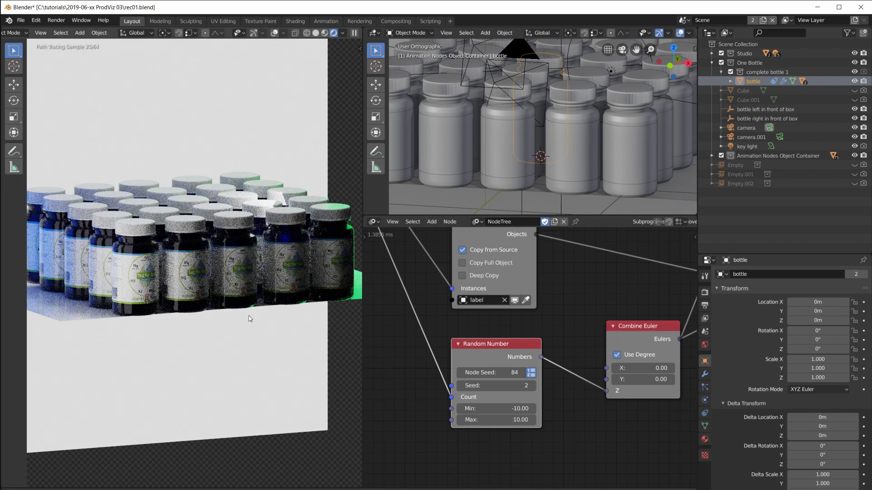
# Examine the randomly rotated labels in the rendered preview from the front, from above and at an angle
pyautogui.press('KP_1')
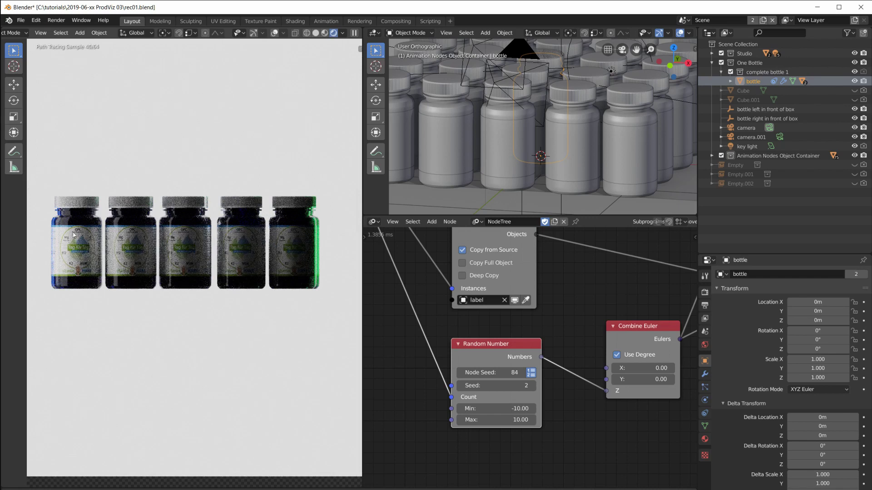
pyautogui.moveTo(342, 274); pyautogui.dragTo(293, 346, button='middle')
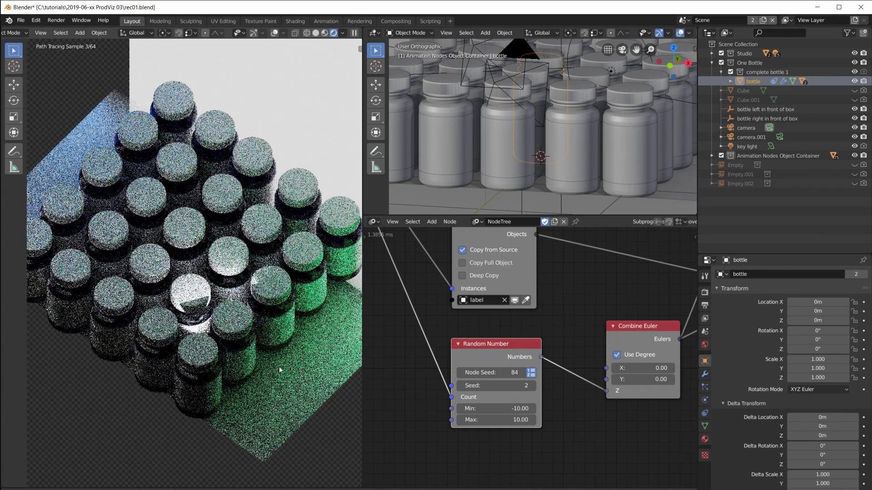
pyautogui.moveTo(303, 316); pyautogui.dragTo(325, 304, button='middle')
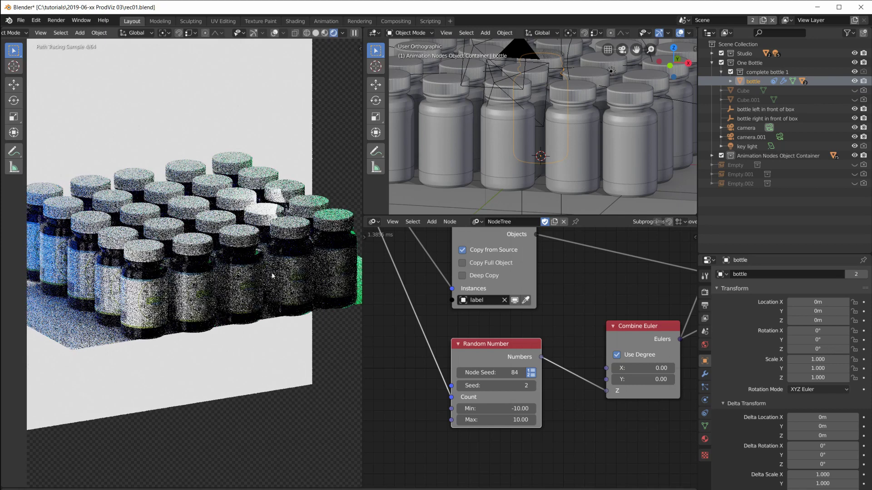
# Narrow the rendered preview and review the whole node tree in the enlarged node editor
pyautogui.moveTo(362, 305); pyautogui.dragTo(261, 317)
pyautogui.press('Home')
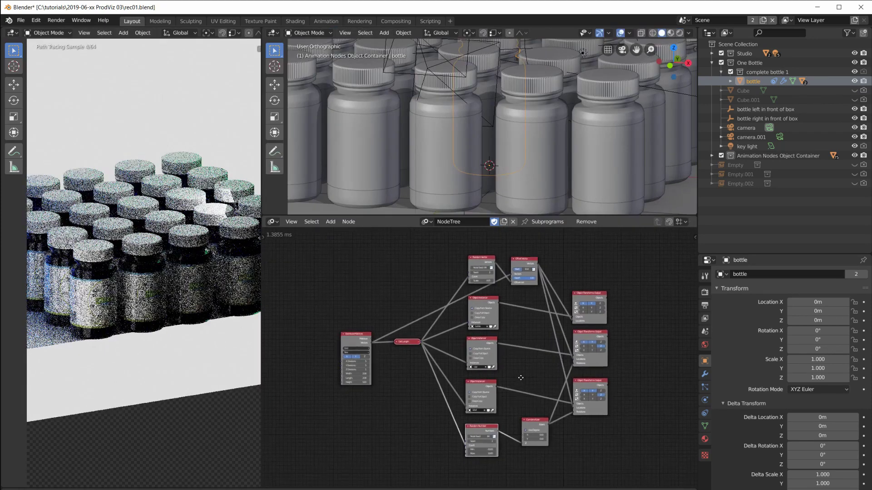
pyautogui.scroll(2, 520, 381)
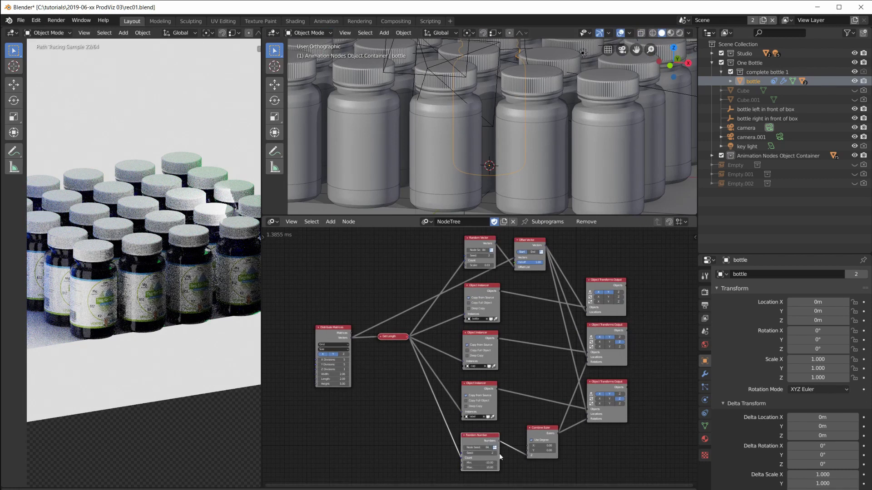
pyautogui.scroll(-2, 568, 334)
pyautogui.scroll(2, 567, 336)
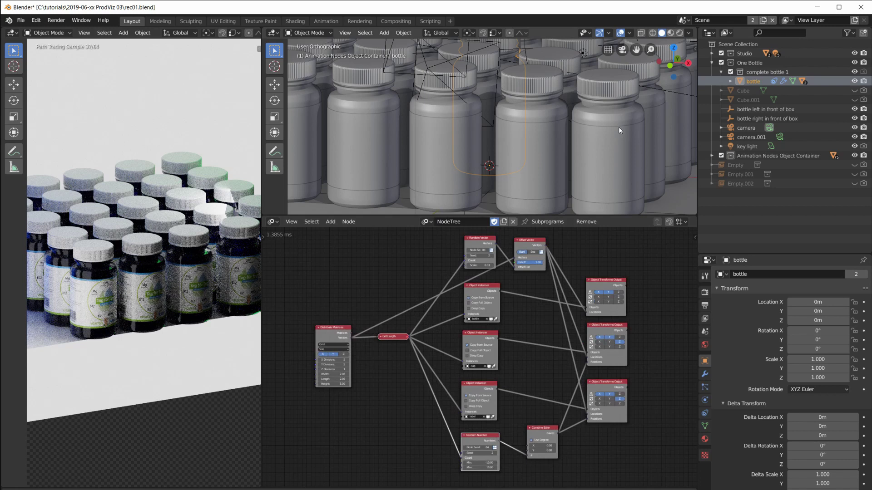
# Hide the Animation Nodes Object Container collection and show it again to compare the instances with the source bottle
pyautogui.click(854, 156)
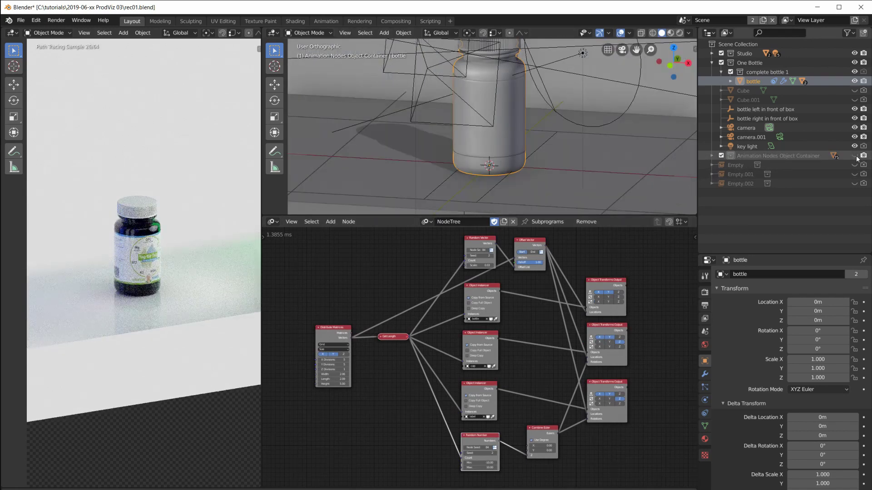
pyautogui.click(855, 156)
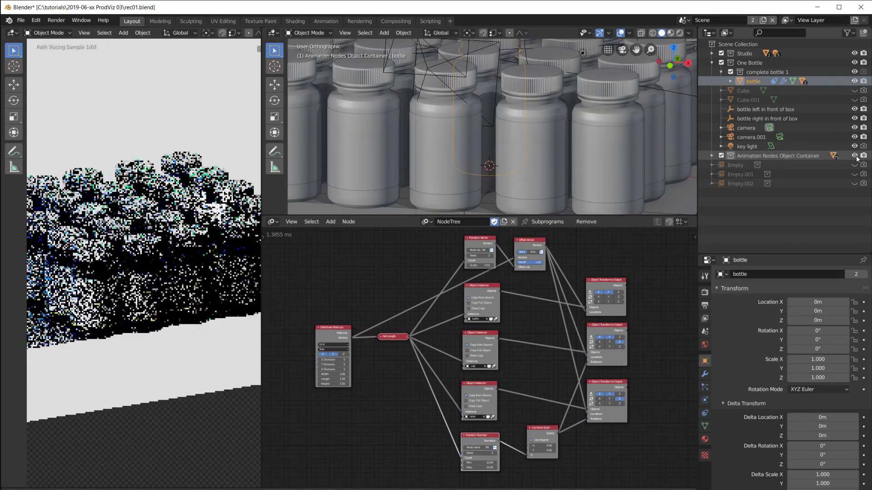
# Set the Y Divisions of the Distribute Matrices node to 3
pyautogui.scroll(5, 353, 381)
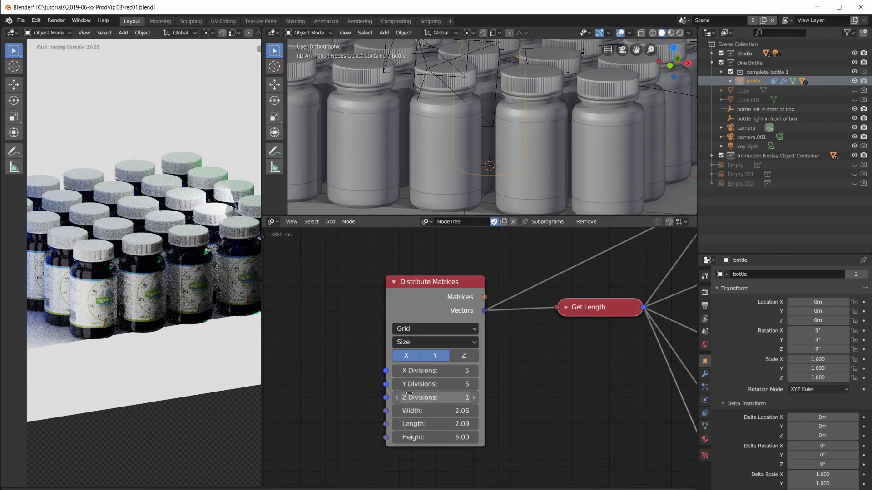
pyautogui.click(396, 384)
pyautogui.click(396, 385)
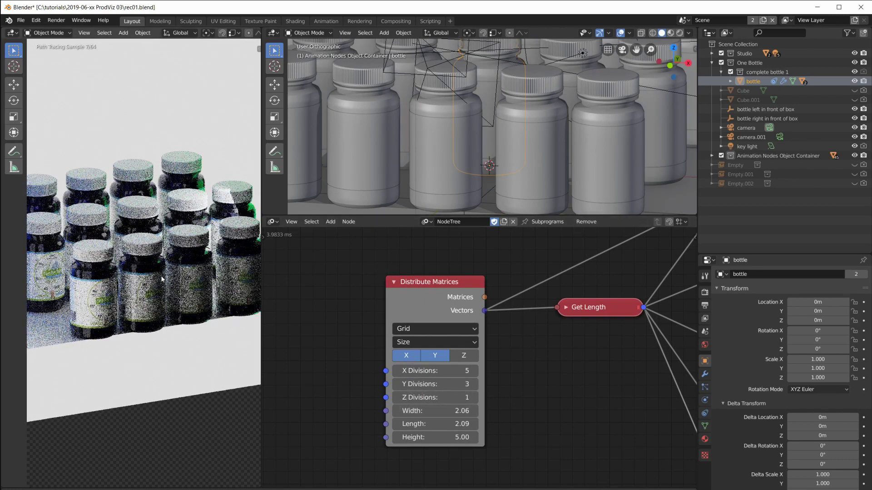
# Examine the bottle arrangement in the rendered preview and from above, along with the complete node tree
pyautogui.scroll(-5, 163, 284)
pyautogui.moveTo(166, 290); pyautogui.dragTo(156, 305, button='middle')
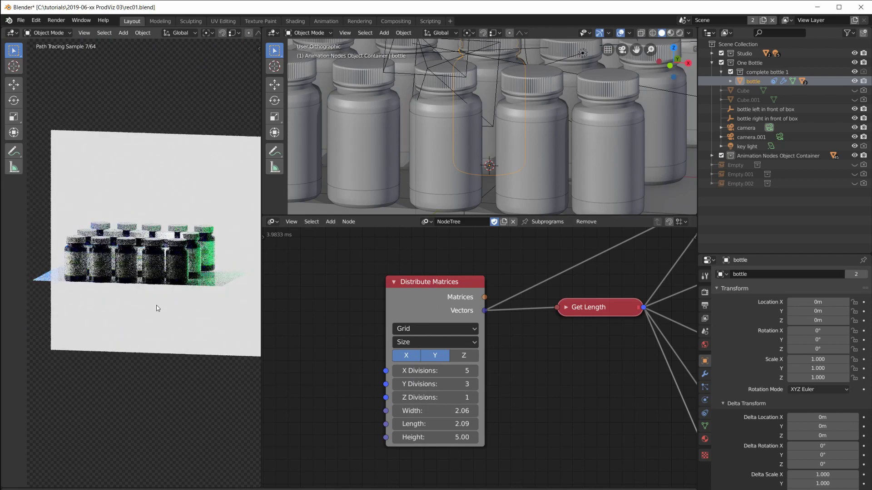
pyautogui.scroll(-5, 549, 127)
pyautogui.moveTo(549, 127); pyautogui.dragTo(571, 164, button='middle')
pyautogui.scroll(-5, 557, 348)
pyautogui.moveTo(565, 364); pyautogui.dragTo(475, 345, button='middle')
pyautogui.scroll(2, 496, 363)
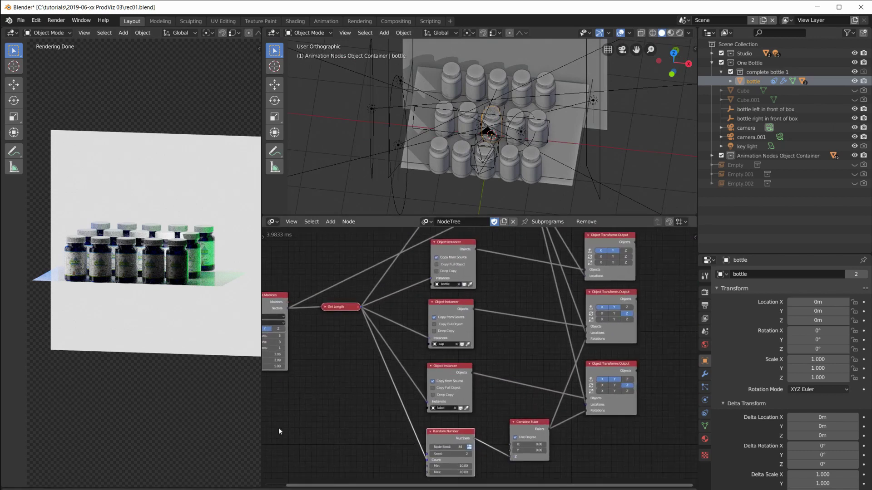
pyautogui.moveTo(526, 287); pyautogui.dragTo(543, 321, button='middle')
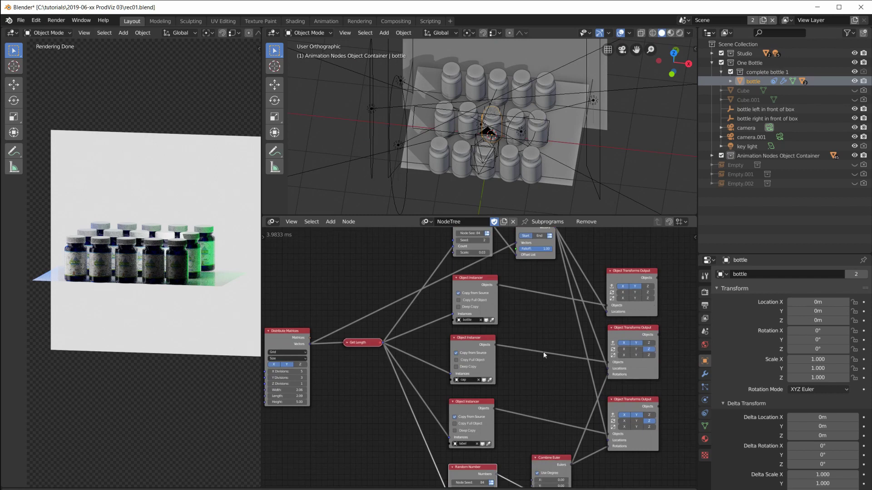
pyautogui.scroll(-1, 543, 352)
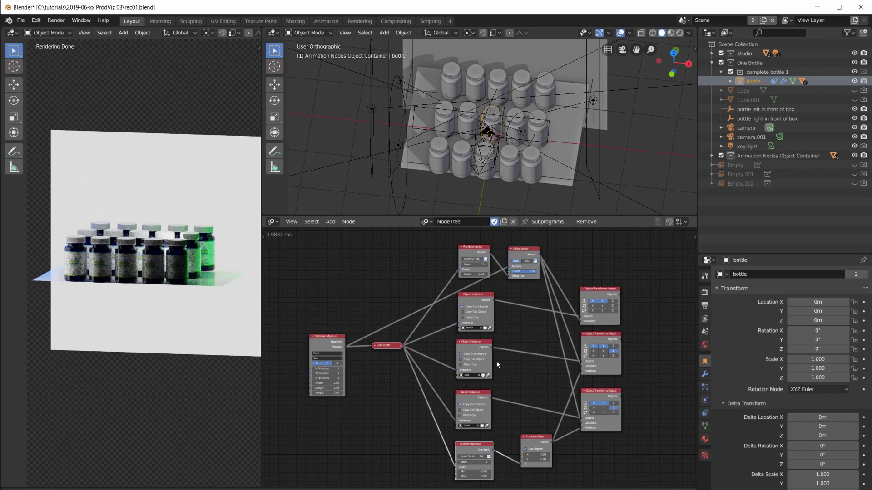
pyautogui.press('KP_7')
pyautogui.scroll(3, 511, 167)
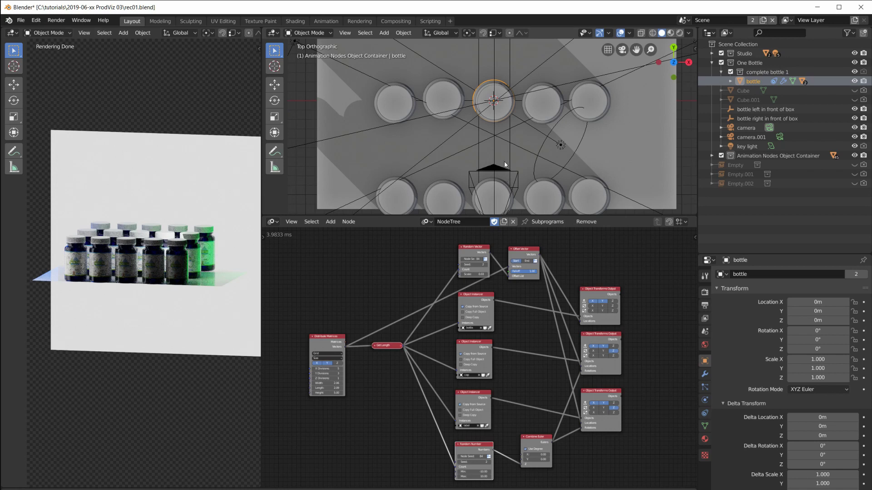
# Reduce the Length of the Distribute Matrices node to 0.96 to move the bottle rows closer together
pyautogui.scroll(-3, 505, 165)
pyautogui.scroll(1, 492, 119)
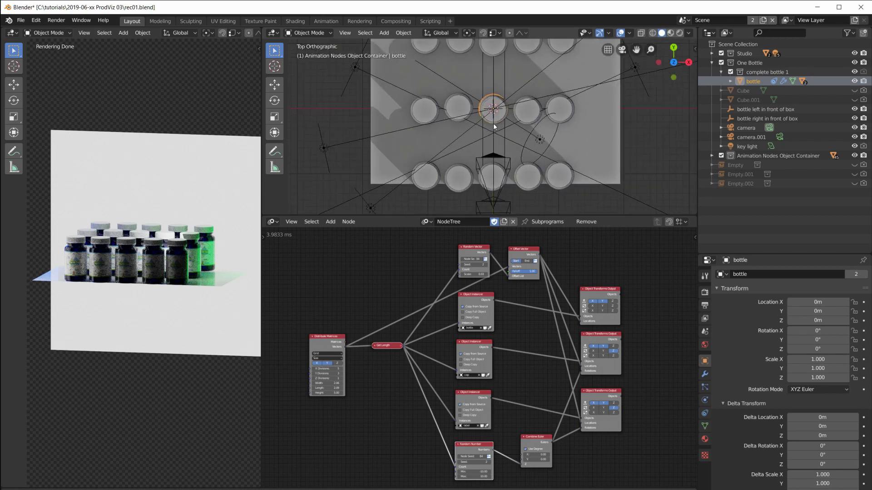
pyautogui.keyDown('shift'); pyautogui.moveTo(540, 85); pyautogui.dragTo(535, 145, button='middle'); pyautogui.keyUp('shift')
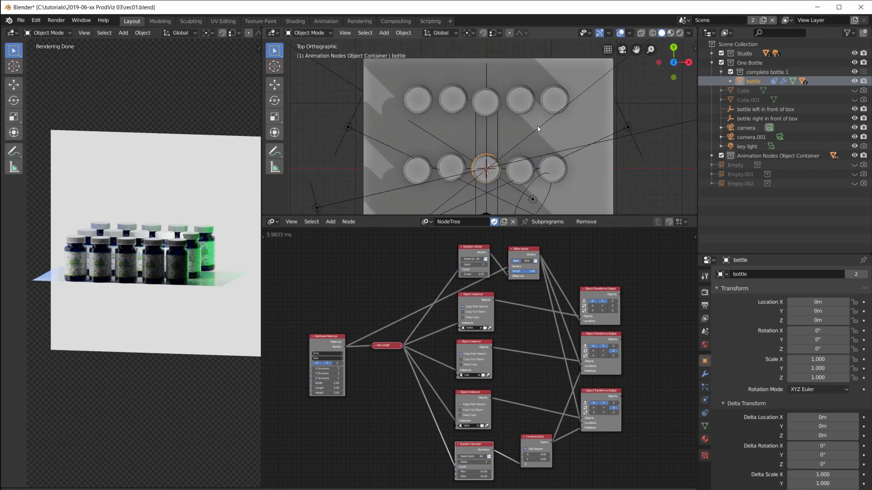
pyautogui.scroll(3, 538, 135)
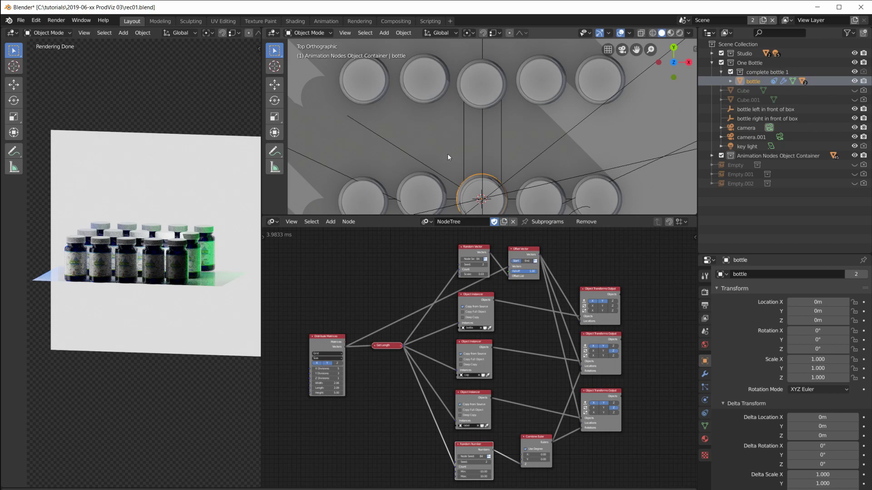
pyautogui.scroll(3, 386, 410)
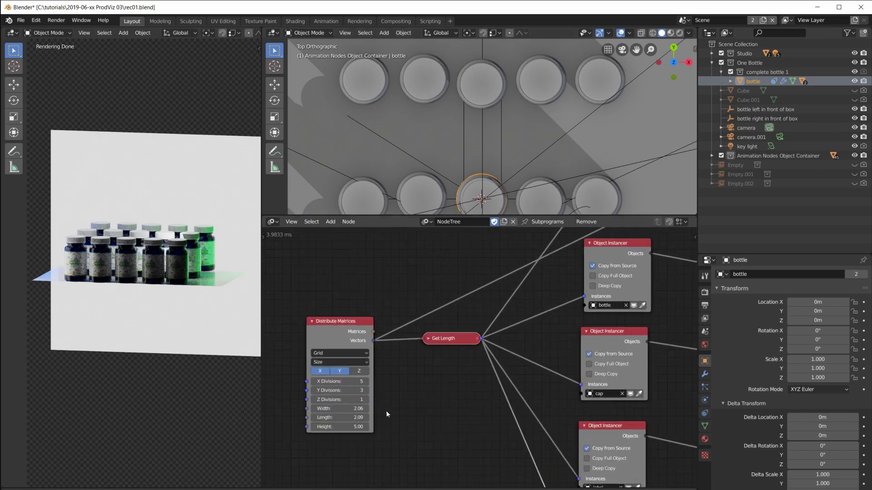
pyautogui.moveTo(340, 417); pyautogui.dragTo(304, 418)
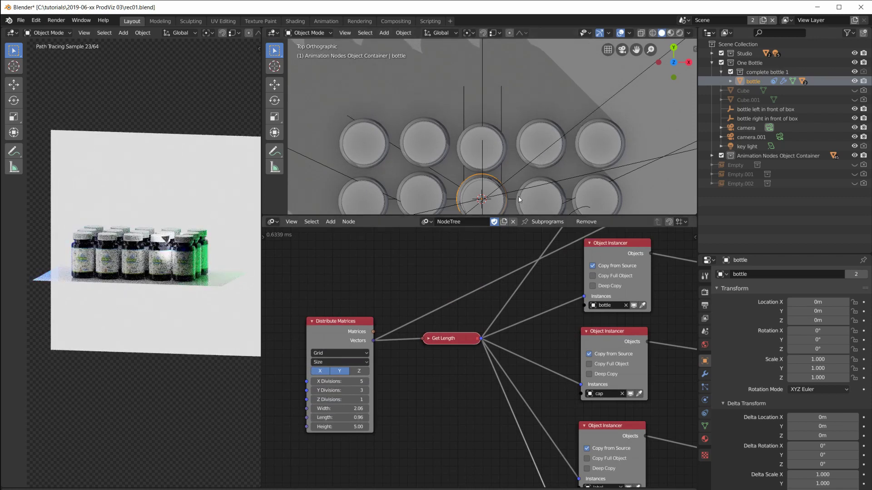
pyautogui.keyDown('shift'); pyautogui.moveTo(370, 196); pyautogui.dragTo(374, 105, button='middle'); pyautogui.keyUp('shift')
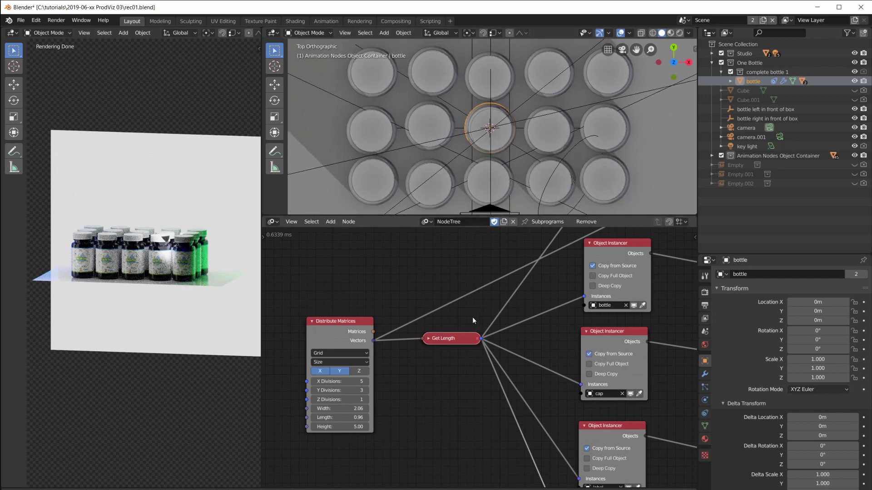
# Duplicate the Distribute Matrices node and place the copy directly below the original
pyautogui.scroll(-3, 509, 356)
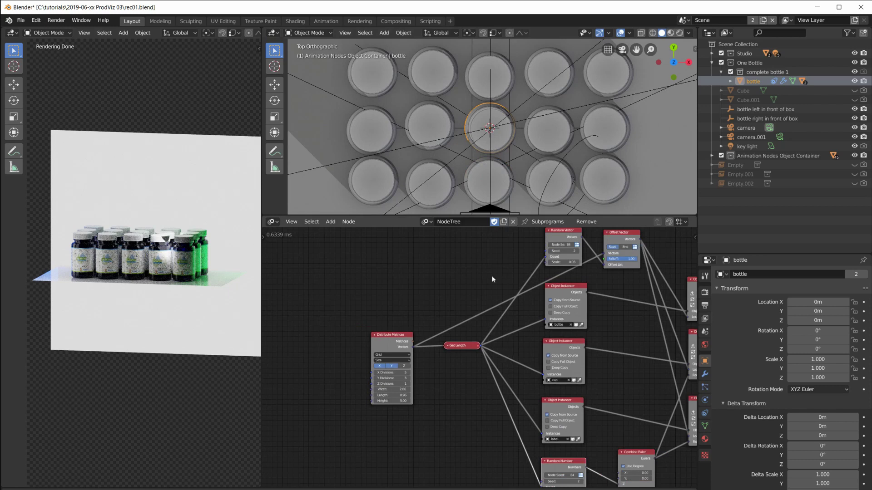
pyautogui.moveTo(453, 218); pyautogui.dragTo(454, 300)
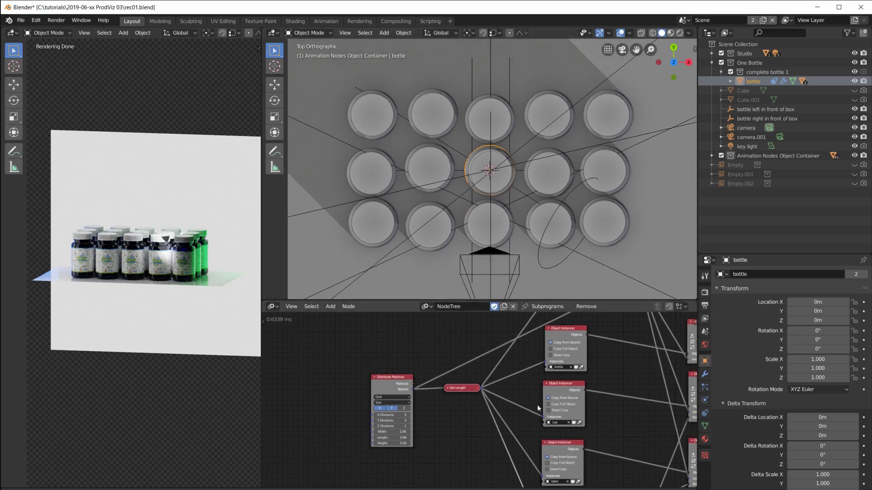
pyautogui.scroll(-7, 549, 418)
pyautogui.scroll(5, 548, 414)
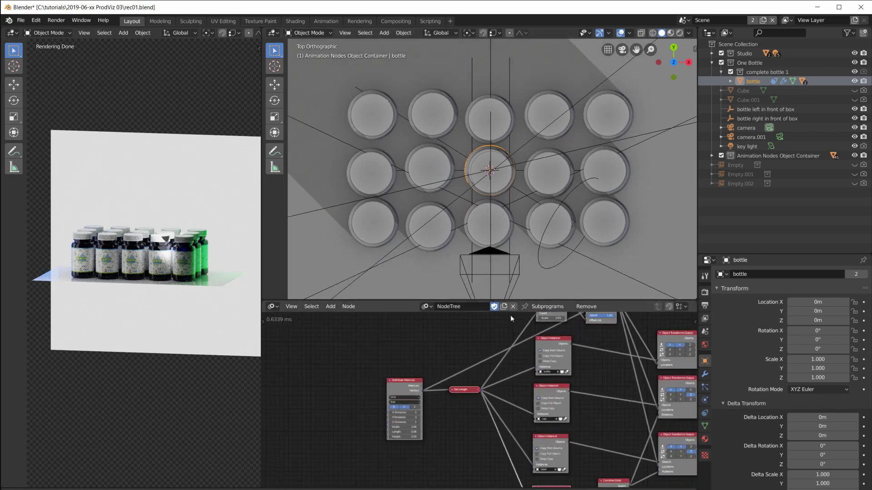
pyautogui.moveTo(511, 299); pyautogui.dragTo(502, 212)
pyautogui.scroll(3, 468, 380)
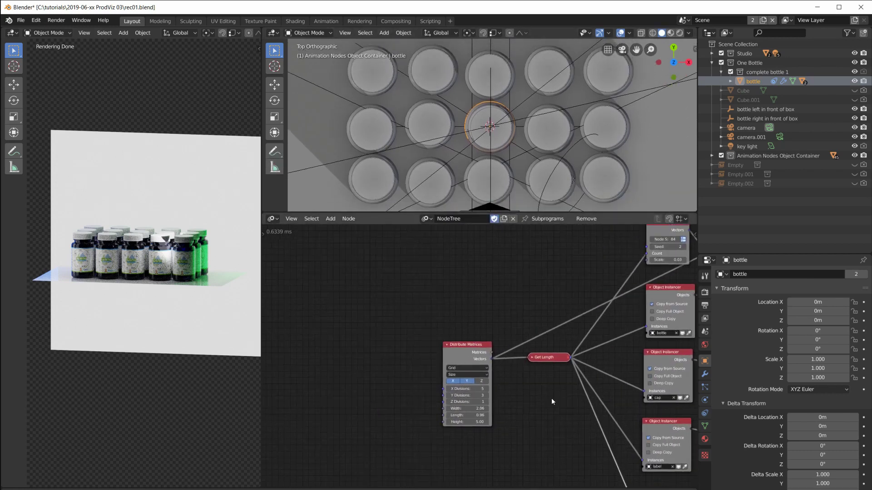
pyautogui.moveTo(538, 409); pyautogui.dragTo(481, 365, button='middle')
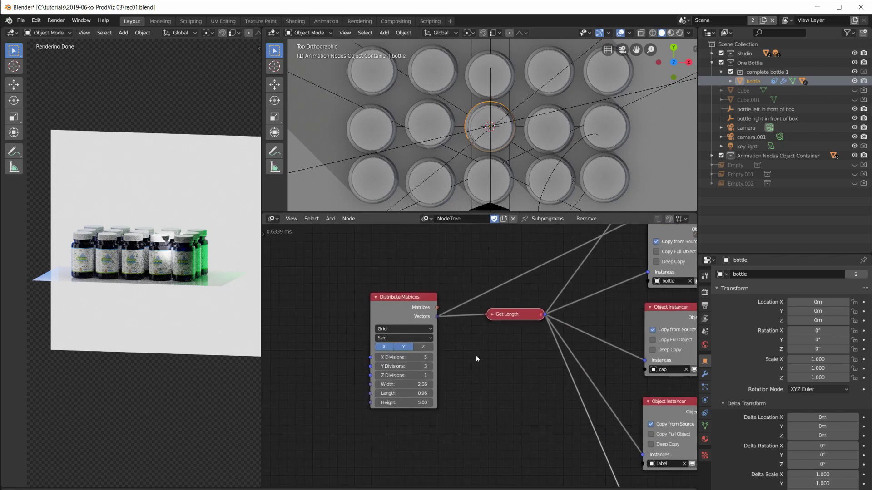
pyautogui.click(399, 296)
pyautogui.hotkey('shift', 'd')
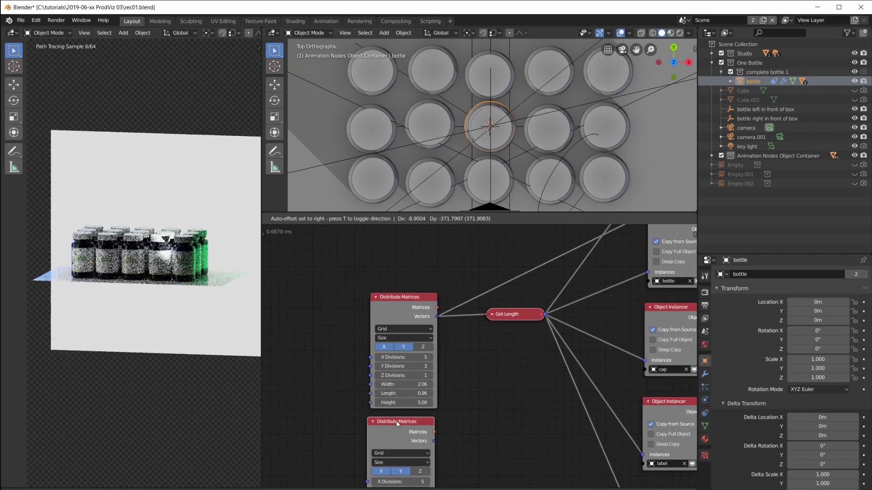
pyautogui.click(393, 437)
pyautogui.moveTo(456, 423); pyautogui.dragTo(447, 376, button='middle')
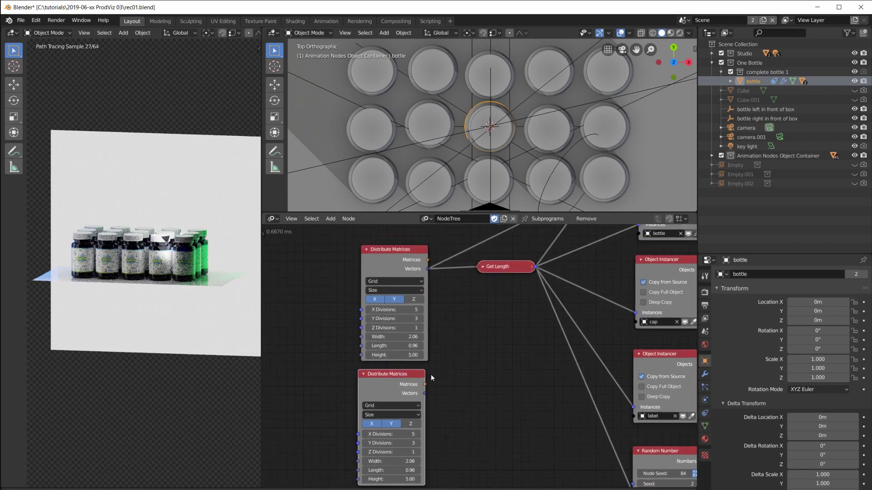
pyautogui.moveTo(385, 255); pyautogui.dragTo(377, 249)
# Add an Offset Vector node fed by the duplicated grid's Vectors output and set its X offset to 0.11
pyautogui.moveTo(521, 377); pyautogui.dragTo(470, 398, button='middle')
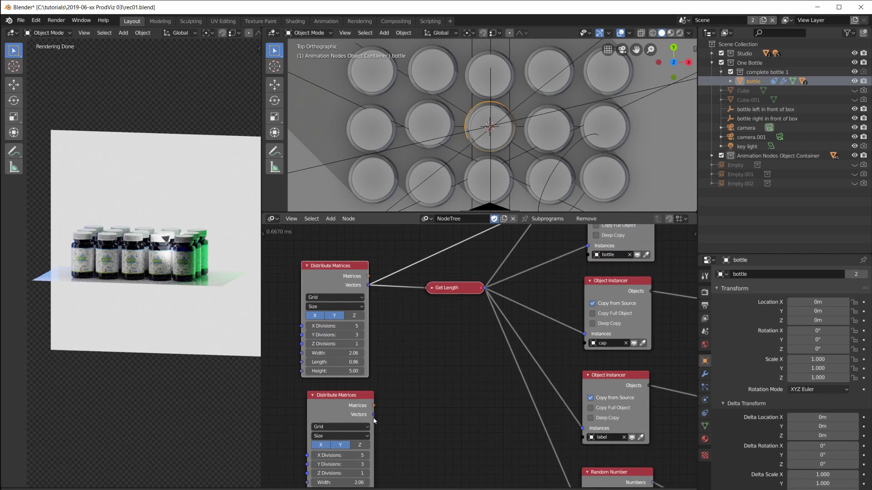
pyautogui.hotkey('shift', 'a')
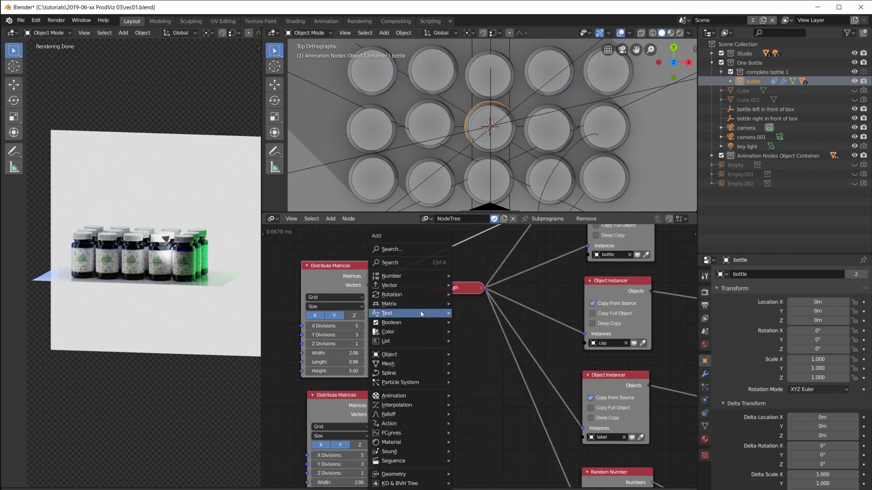
pyautogui.moveTo(418, 287)
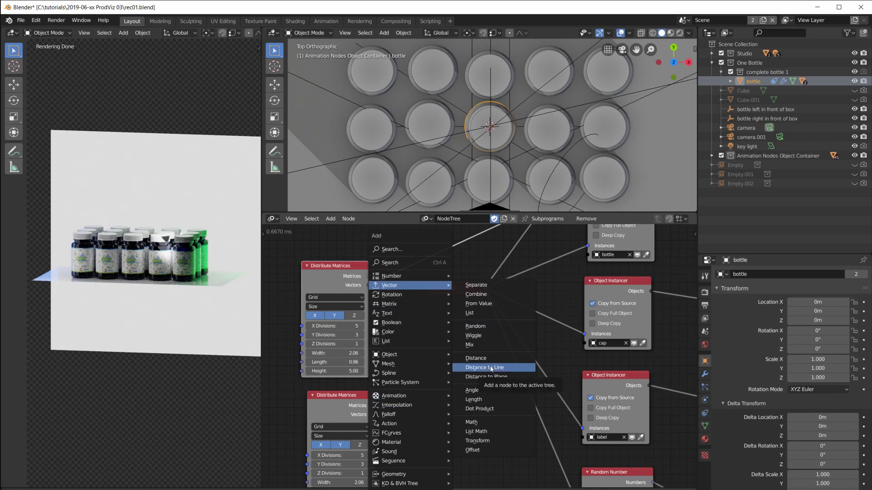
pyautogui.click(472, 450)
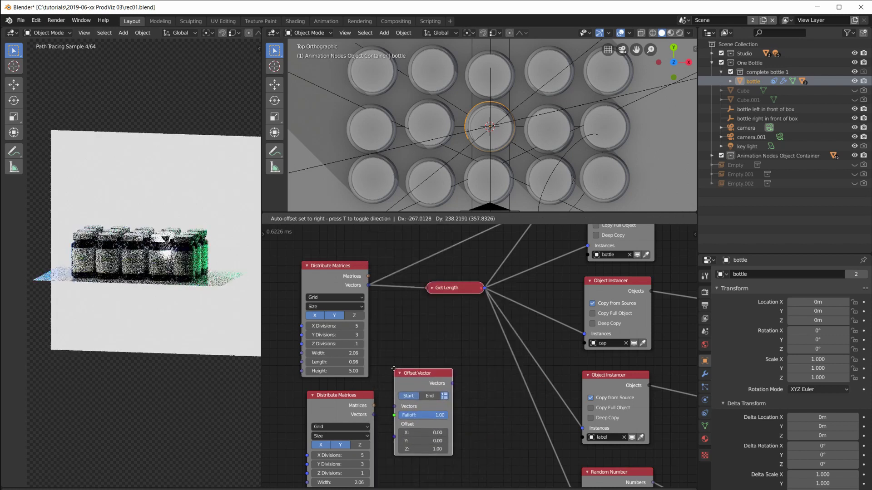
pyautogui.moveTo(393, 406); pyautogui.dragTo(437, 450)
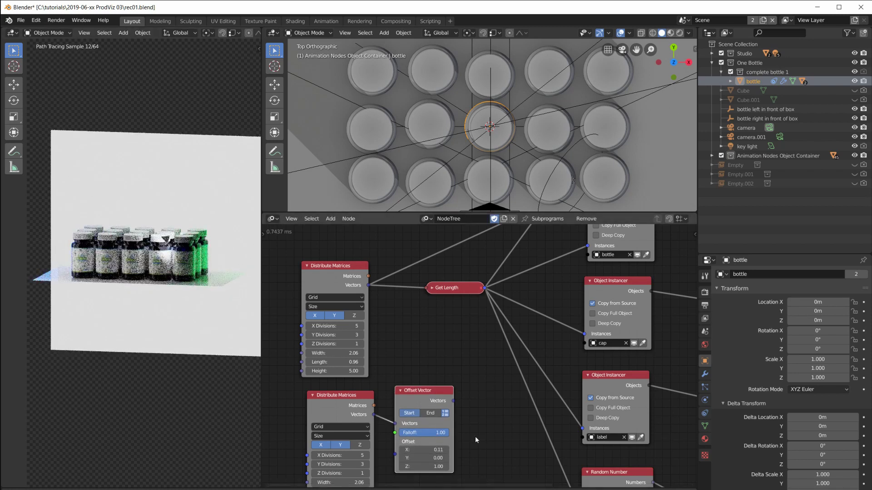
# Move both Distribute Matrices nodes and the new Offset Vector node farther from Get Length to make room
pyautogui.moveTo(468, 391); pyautogui.dragTo(574, 366, button='middle')
pyautogui.moveTo(441, 241); pyautogui.dragTo(306, 249)
pyautogui.moveTo(454, 370); pyautogui.dragTo(312, 377)
pyautogui.moveTo(530, 367); pyautogui.dragTo(378, 395)
# Add a Combine Vector List node and connect the original grid's vectors and the offset duplicate's vectors to its two list inputs
pyautogui.hotkey('shift', 'a')
pyautogui.moveTo(416, 339)
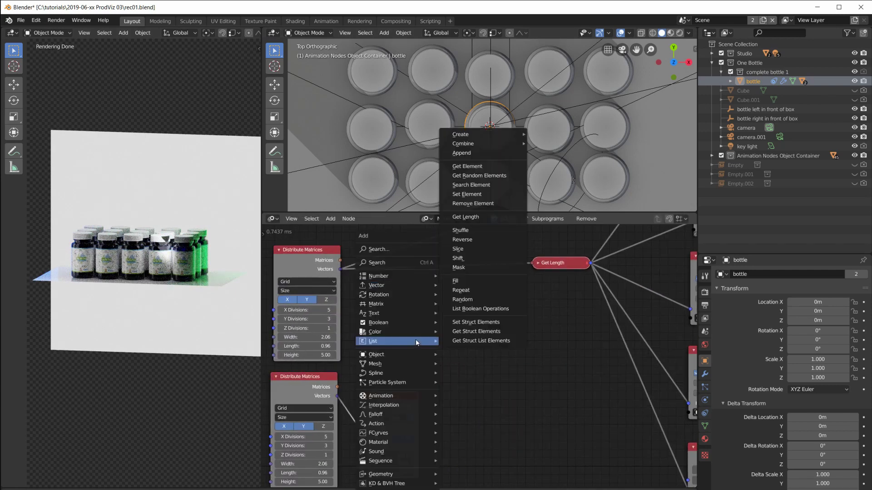
pyautogui.moveTo(500, 143)
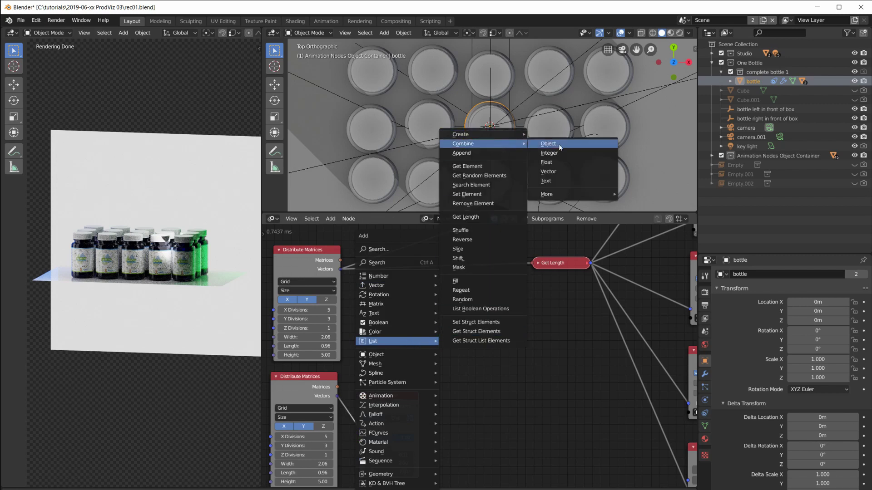
pyautogui.click(593, 172)
pyautogui.click(439, 339)
pyautogui.moveTo(340, 269); pyautogui.dragTo(439, 374)
pyautogui.moveTo(417, 406); pyautogui.dragTo(440, 383)
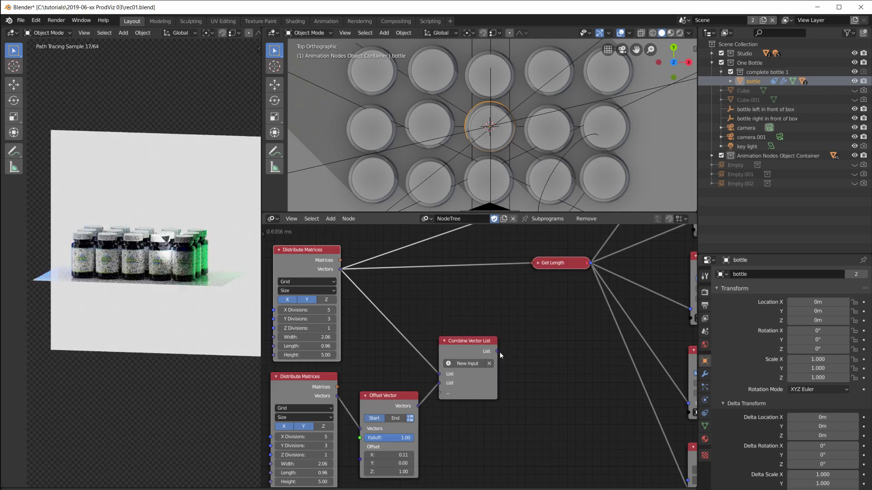
# Connect the combined vector list to Get Length and to the Vectors input of the existing randomized Offset Vector node
pyautogui.moveTo(501, 355); pyautogui.dragTo(496, 411, button='middle')
pyautogui.moveTo(492, 409); pyautogui.dragTo(530, 322)
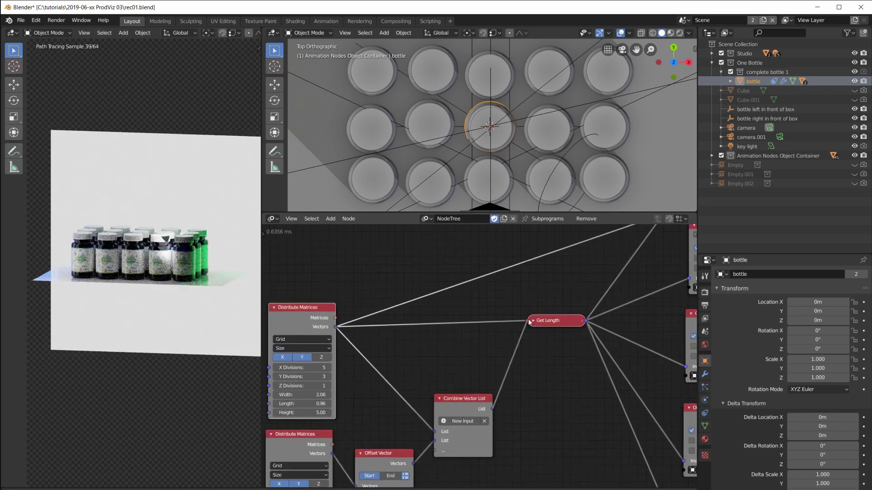
pyautogui.scroll(-4, 552, 408)
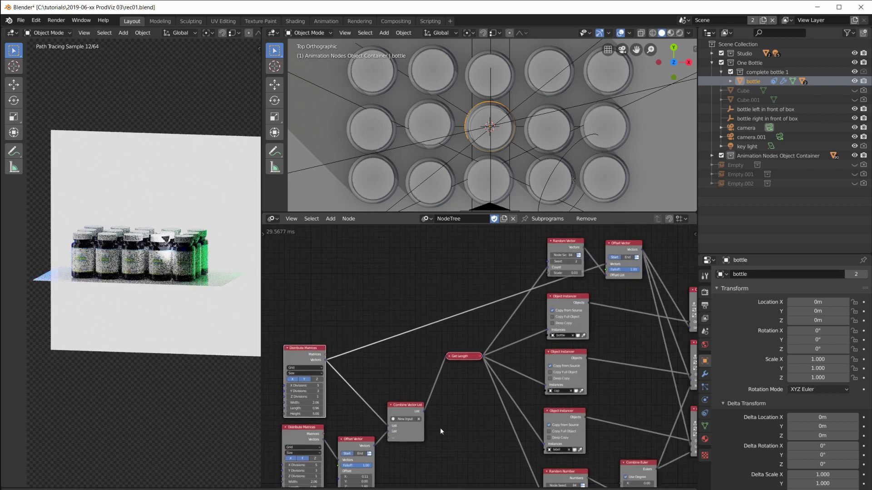
pyautogui.moveTo(423, 410); pyautogui.dragTo(606, 267)
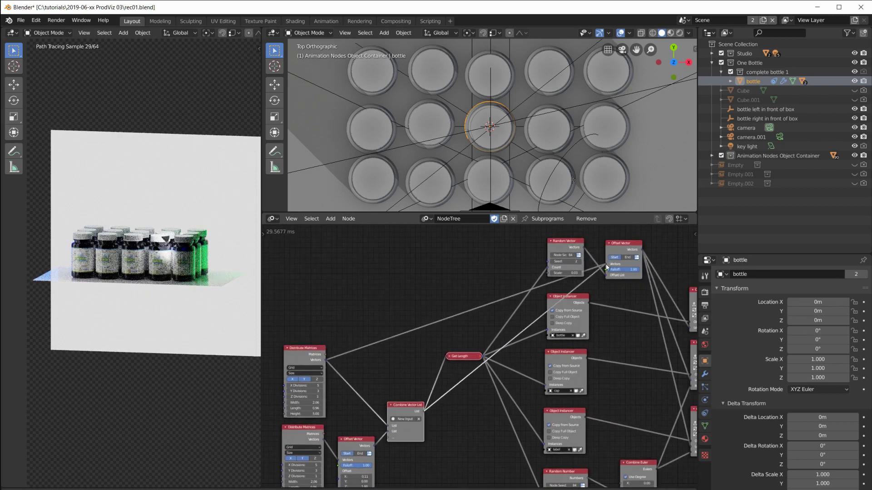
# Enlarge the top view and set the Length of both Distribute Matrices nodes to 1.33
pyautogui.scroll(-4, 514, 130)
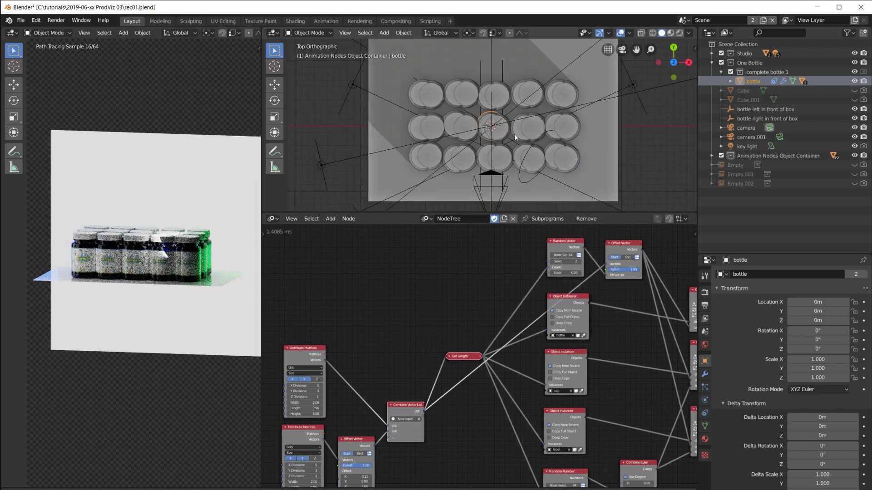
pyautogui.moveTo(534, 213); pyautogui.dragTo(534, 261)
pyautogui.moveTo(381, 459); pyautogui.dragTo(446, 394, button='middle')
pyautogui.moveTo(430, 406); pyautogui.dragTo(531, 382, button='middle')
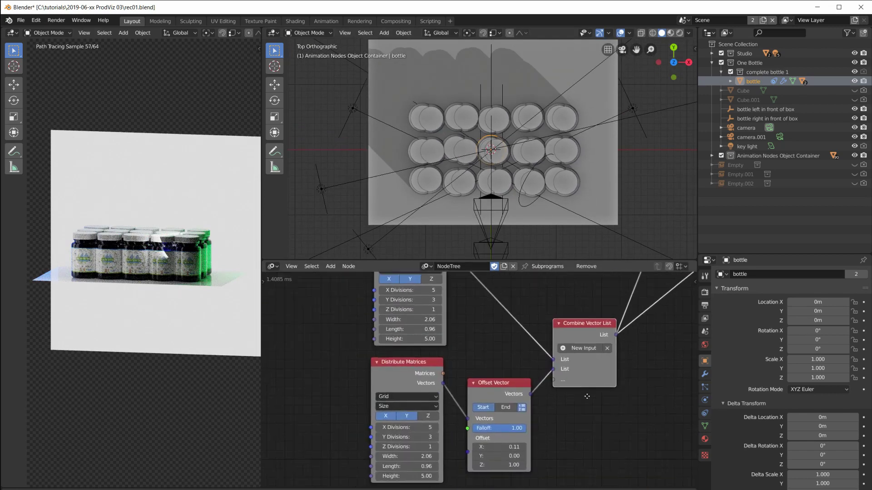
pyautogui.moveTo(400, 304); pyautogui.dragTo(413, 358, button='middle')
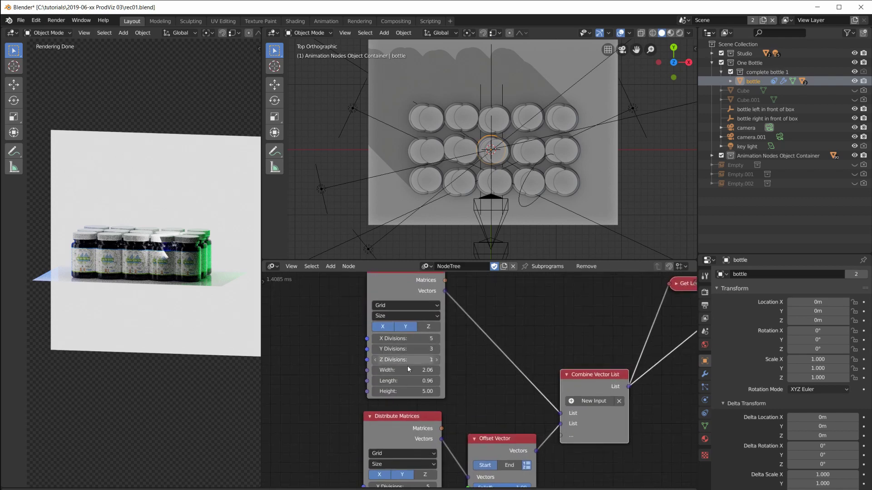
pyautogui.moveTo(404, 384)
pyautogui.mouseDown()
pyautogui.moveTo(429, 384)
pyautogui.moveTo(420, 385)
pyautogui.mouseUp()
pyautogui.moveTo(405, 384); pyautogui.dragTo(397, 302, button='middle')
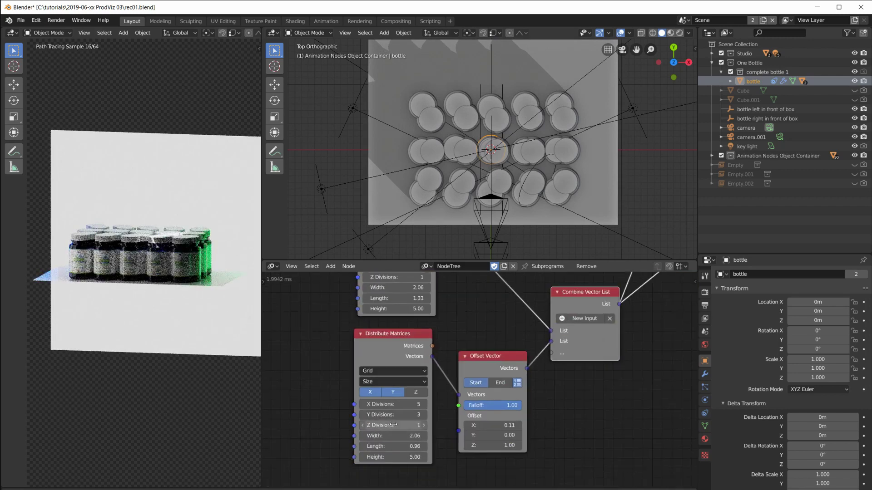
pyautogui.moveTo(393, 427); pyautogui.dragTo(396, 489, button='middle')
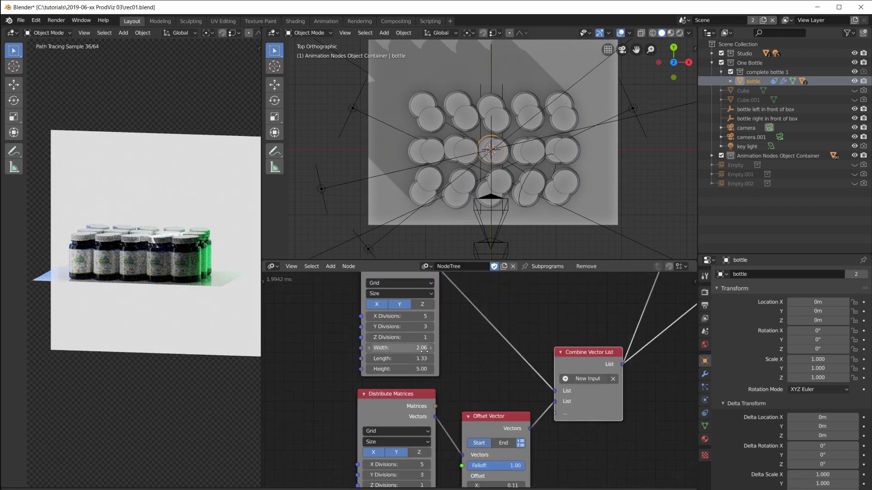
pyautogui.moveTo(469, 443); pyautogui.dragTo(461, 395, button='middle')
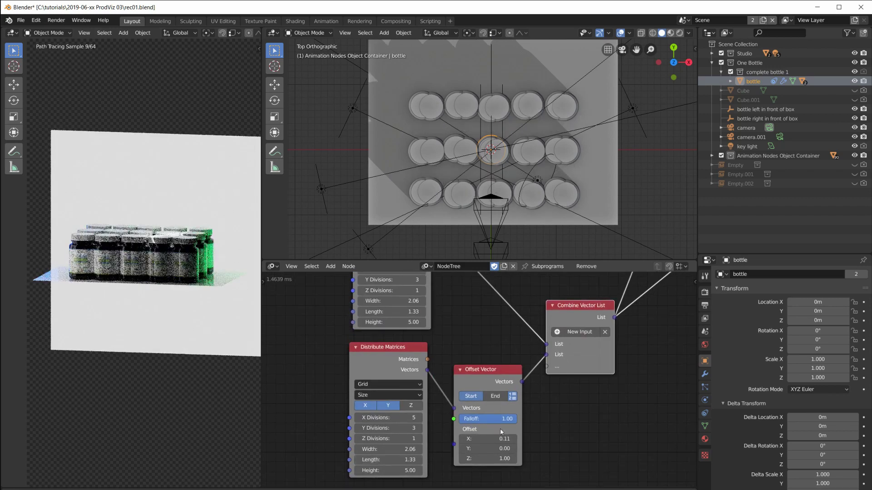
# Stagger the second grid with offsets X 0.27 and Y 0.45, setting Length to 1.64 on the original and 1.69 on the duplicate
pyautogui.press('Return')
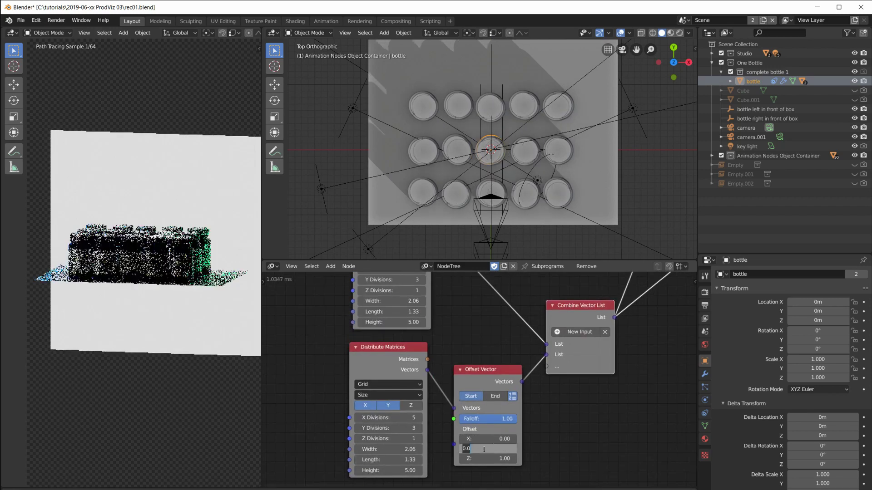
pyautogui.moveTo(491, 448)
pyautogui.mouseDown()
pyautogui.moveTo(509, 449)
pyautogui.moveTo(484, 438)
pyautogui.moveTo(495, 438)
pyautogui.mouseUp()
pyautogui.moveTo(389, 460); pyautogui.dragTo(413, 459)
pyautogui.moveTo(391, 312); pyautogui.dragTo(424, 312)
pyautogui.moveTo(390, 461); pyautogui.dragTo(394, 461)
pyautogui.moveTo(491, 448); pyautogui.dragTo(499, 449)
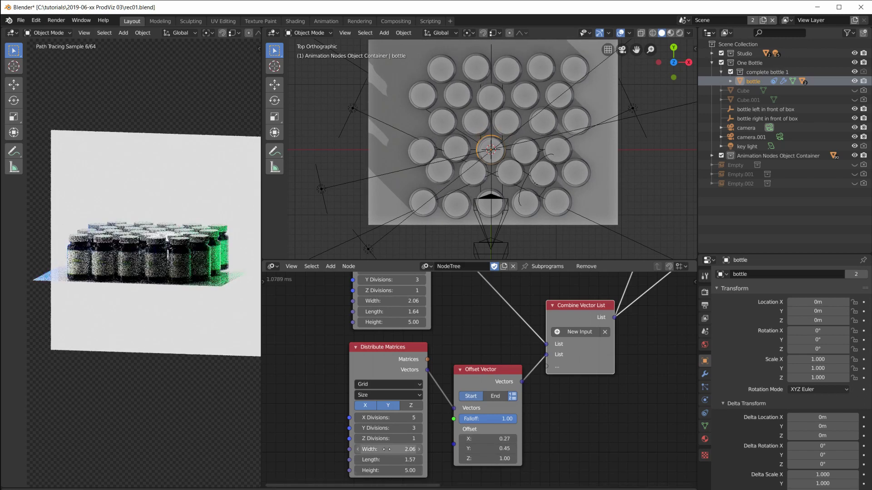
pyautogui.moveTo(390, 459); pyautogui.dragTo(404, 459)
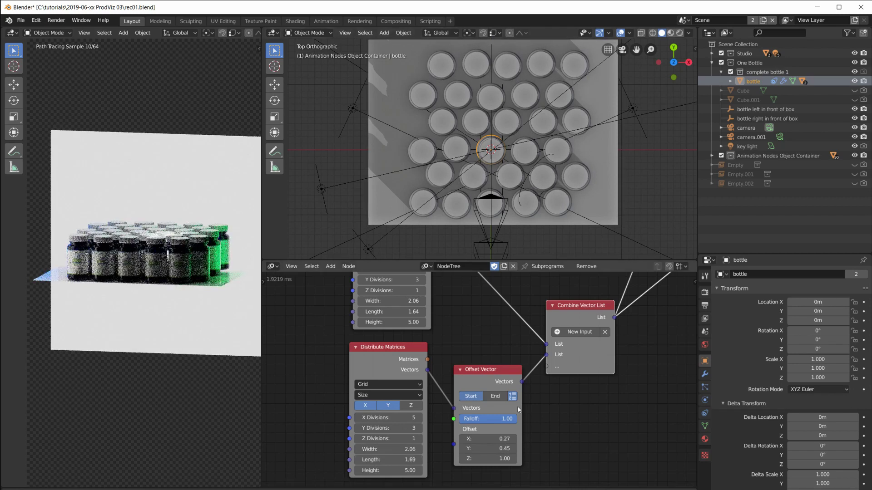
# Examine the staggered bottle arrangement from an angled view along with the complete node tree
pyautogui.moveTo(529, 179); pyautogui.dragTo(614, 192, button='middle')
pyautogui.scroll(-11, 543, 381)
pyautogui.moveTo(565, 348); pyautogui.dragTo(479, 403, button='middle')
pyautogui.scroll(-3, 490, 409)
pyautogui.scroll(1, 492, 409)
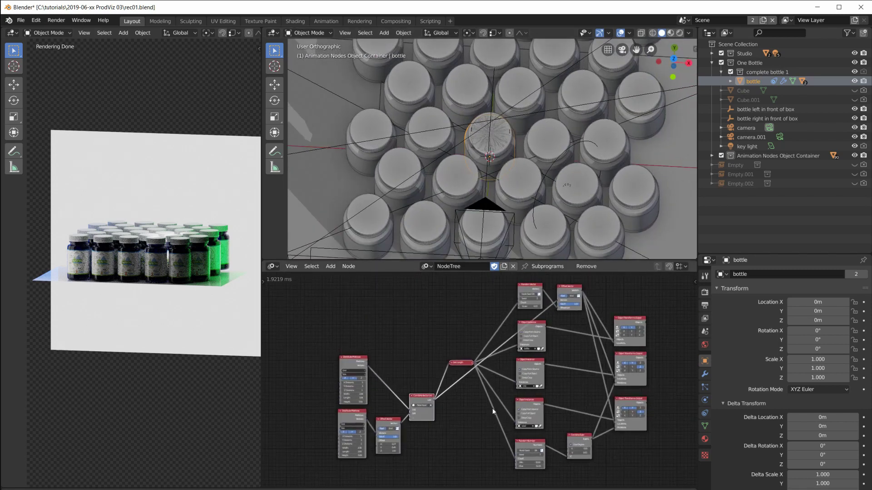
pyautogui.moveTo(511, 179); pyautogui.dragTo(513, 136, button='middle')
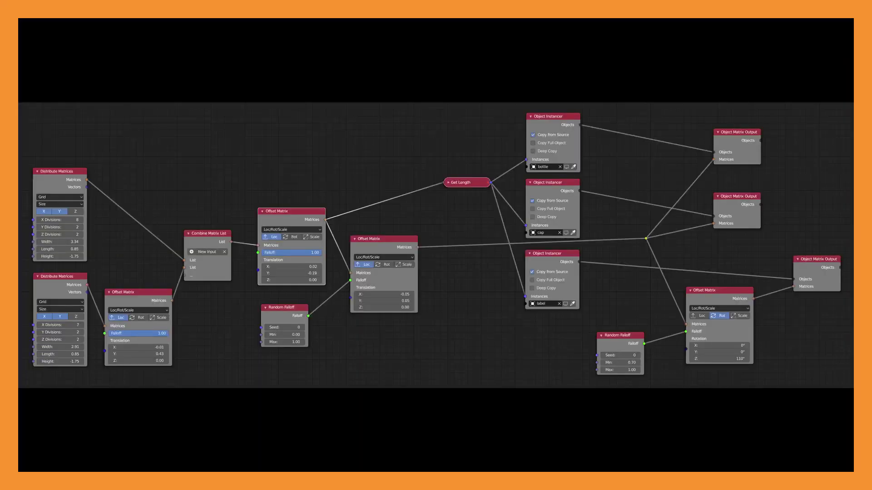